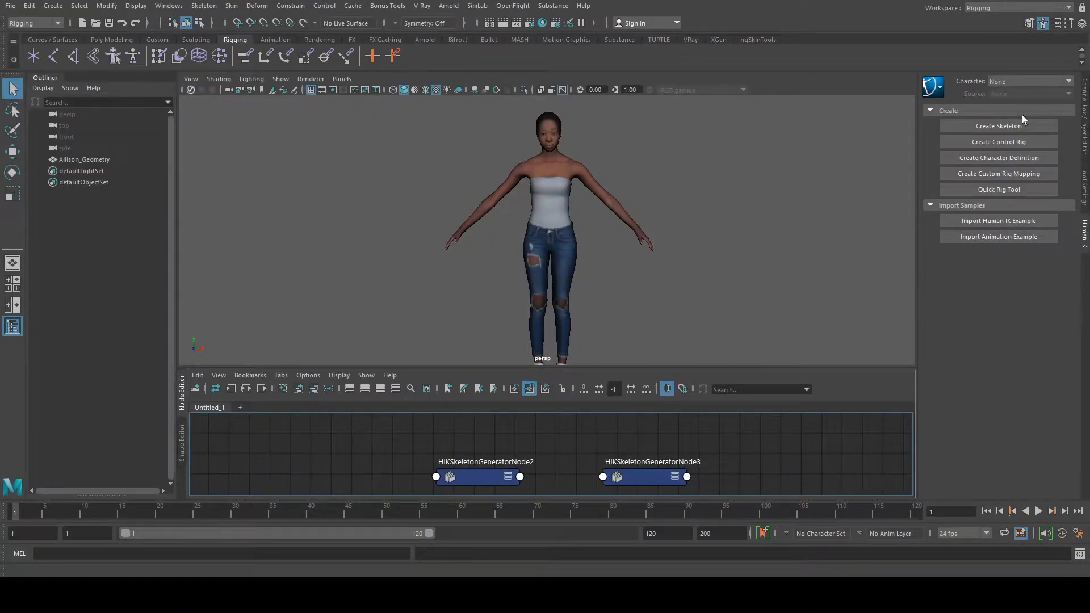
# Create a HumanIK skeleton with default settings for the female character and check its overall fit.
pyautogui.scroll(-2, 475, 200)
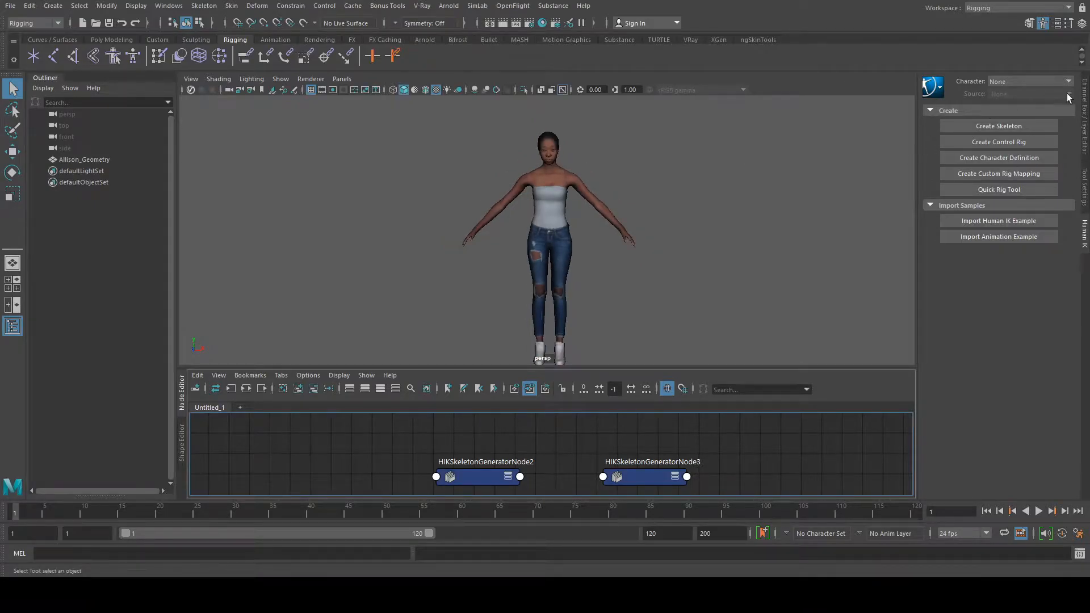
pyautogui.click(988, 127)
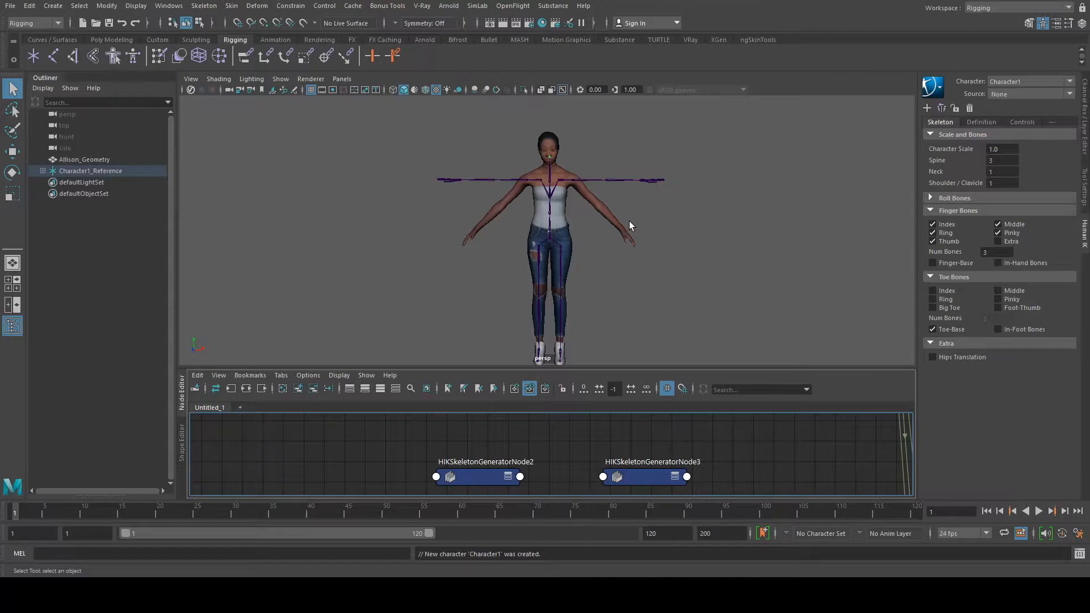
pyautogui.scroll(3, 627, 222)
pyautogui.scroll(-3, 628, 222)
pyautogui.scroll(3, 585, 209)
pyautogui.scroll(-3, 576, 193)
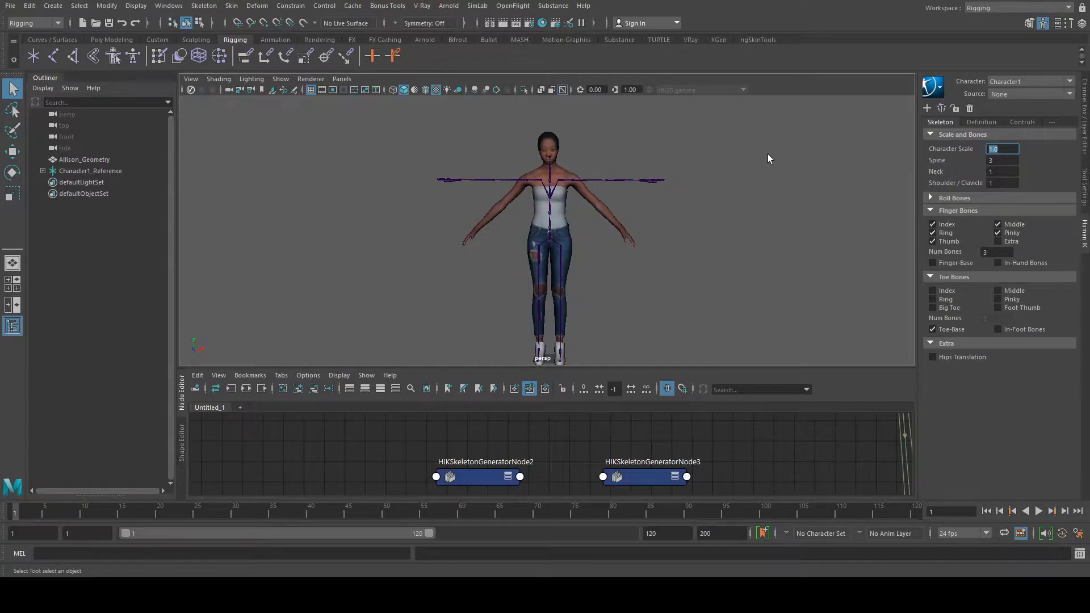
pyautogui.scroll(3, 703, 190)
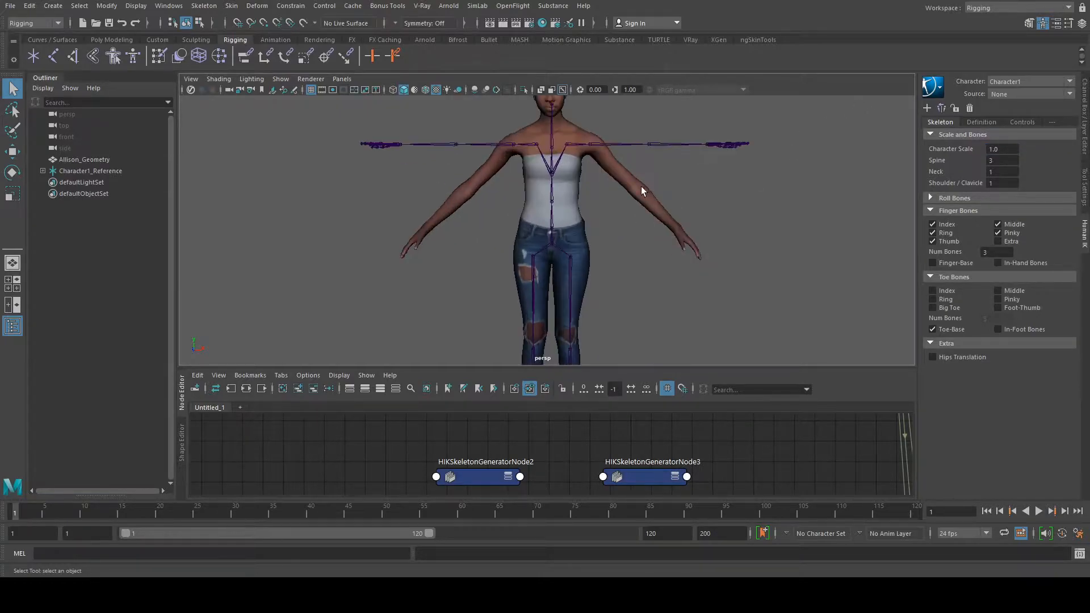
pyautogui.scroll(-3, 642, 186)
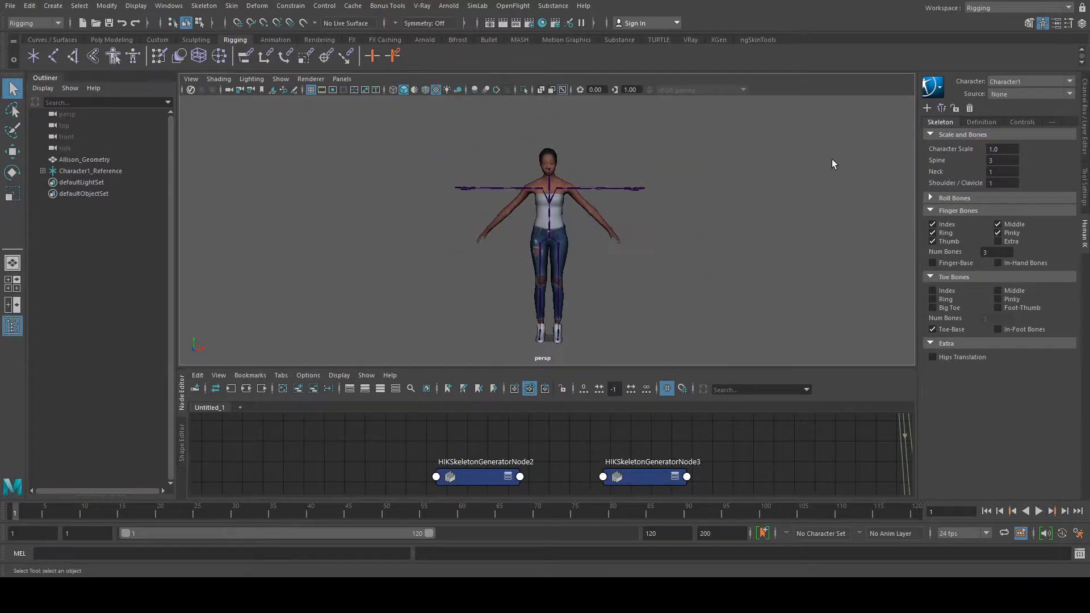
# Compare the skeleton with the body in the top and front views of the four-view layout, then return to the perspective view.
pyautogui.click(9, 284)
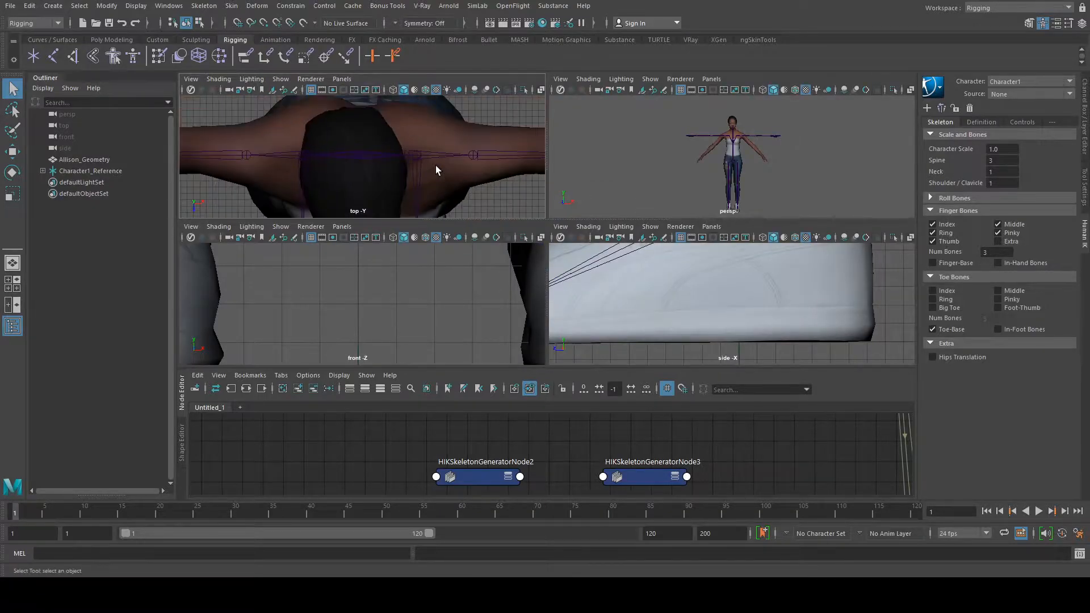
pyautogui.scroll(-5, 435, 165)
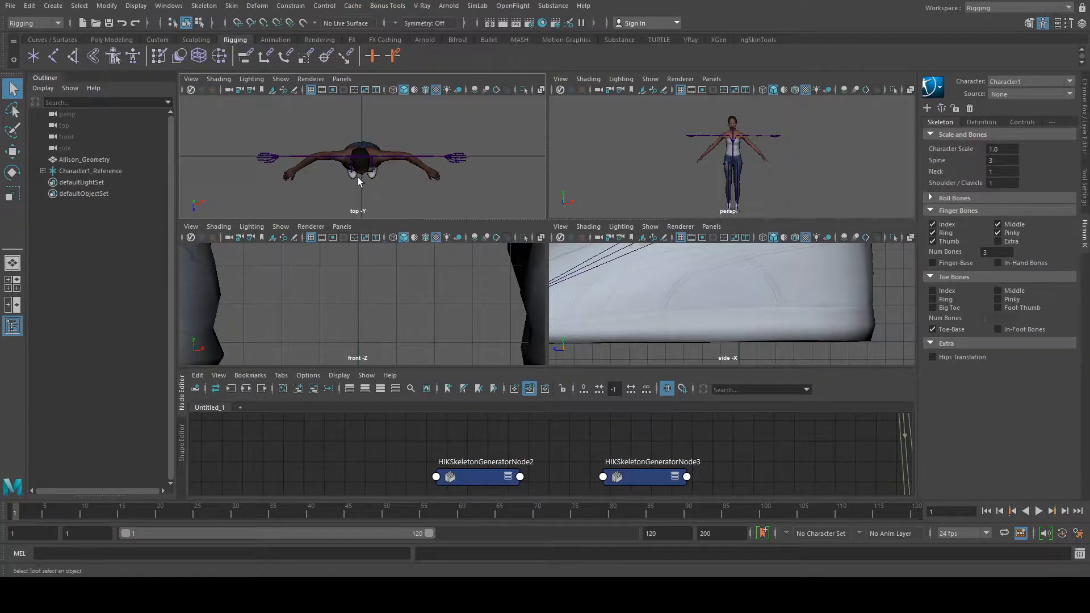
pyautogui.scroll(-3, 378, 173)
pyautogui.scroll(-8, 426, 284)
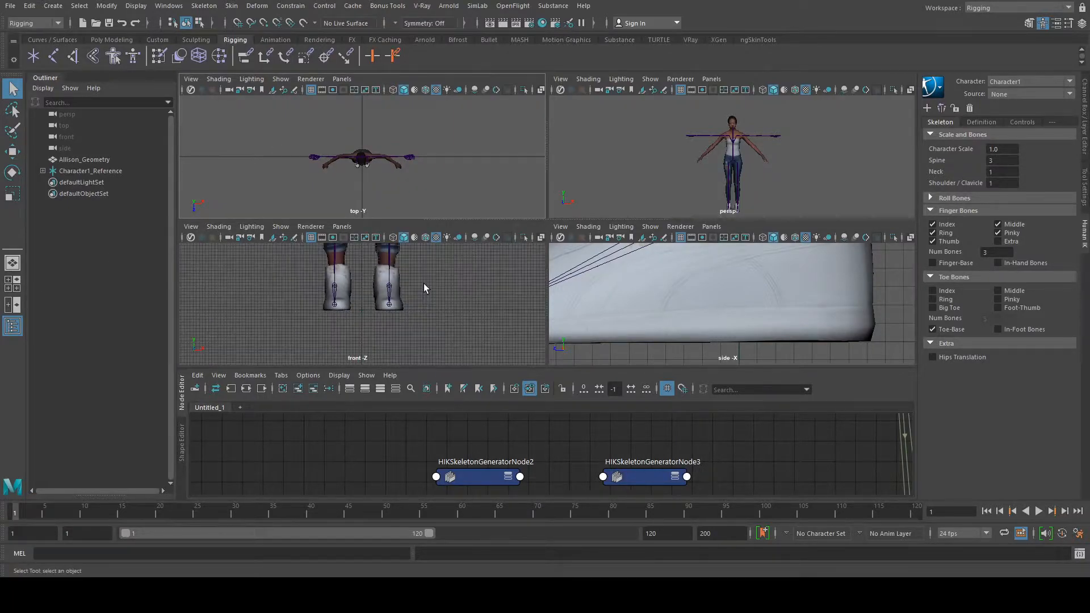
pyautogui.scroll(-5, 408, 307)
pyautogui.scroll(-2, 721, 153)
pyautogui.scroll(2, 716, 141)
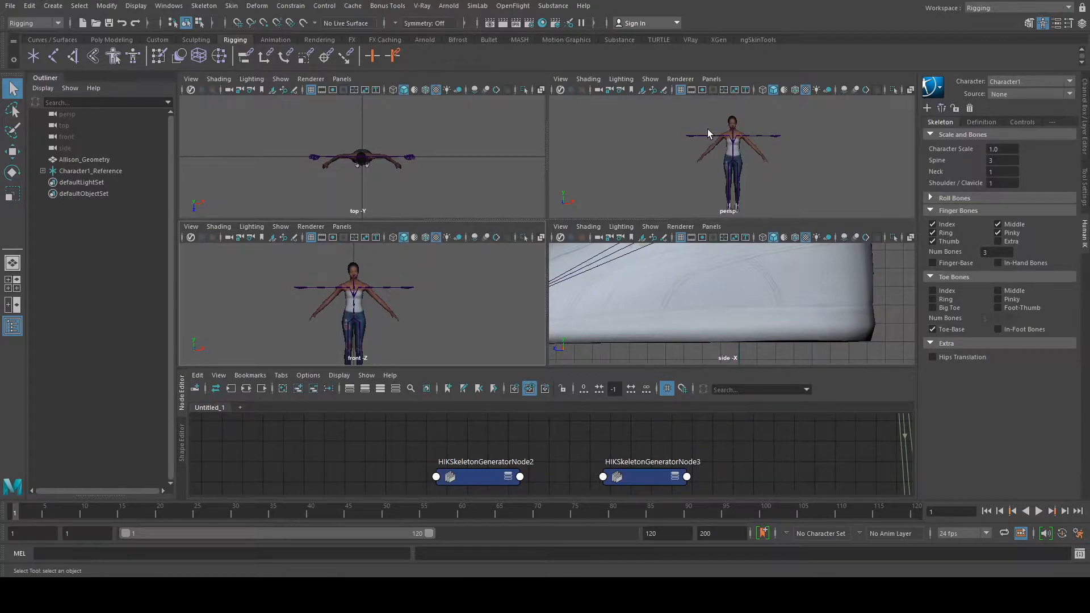
pyautogui.scroll(2, 704, 144)
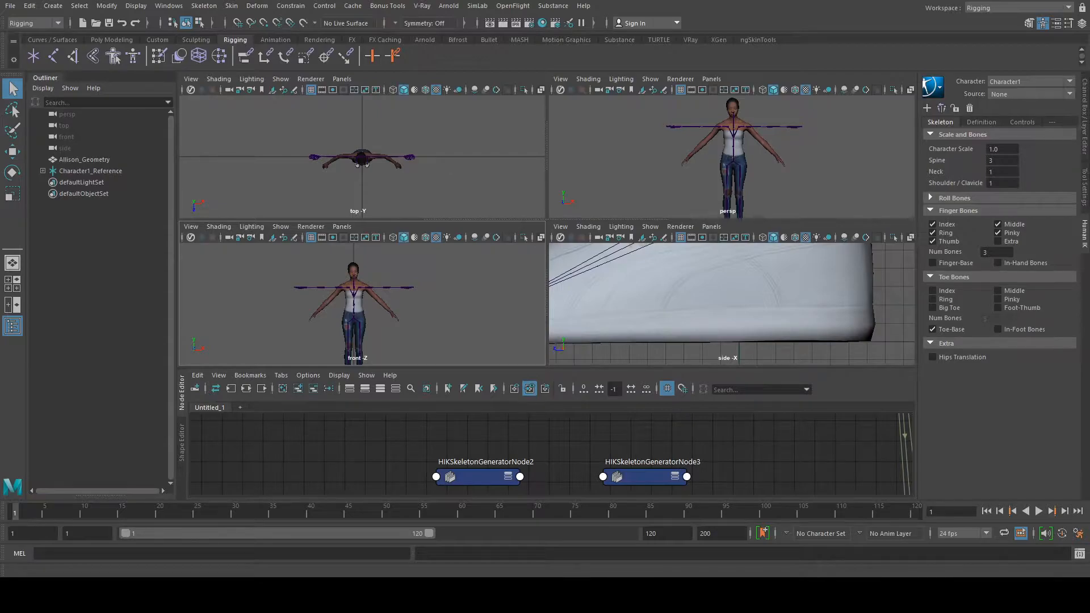
pyautogui.click(19, 262)
# Examine how the skeleton's arms, spine, hips and legs line up with the mesh from several angles.
pyautogui.moveTo(681, 178)
pyautogui.keyDown('alt'); pyautogui.mouseDown()
pyautogui.moveTo(622, 175)
pyautogui.moveTo(573, 114)
pyautogui.moveTo(591, 165)
pyautogui.moveTo(699, 192)
pyautogui.moveTo(754, 178)
pyautogui.moveTo(670, 190)
pyautogui.mouseUp(); pyautogui.keyUp('alt')
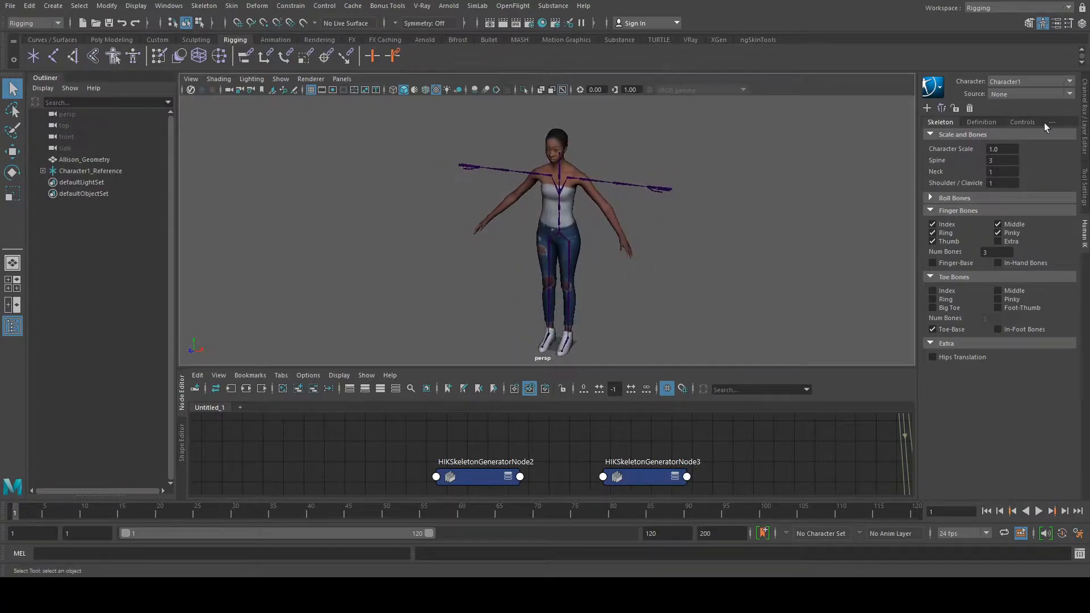
pyautogui.scroll(-5, 654, 190)
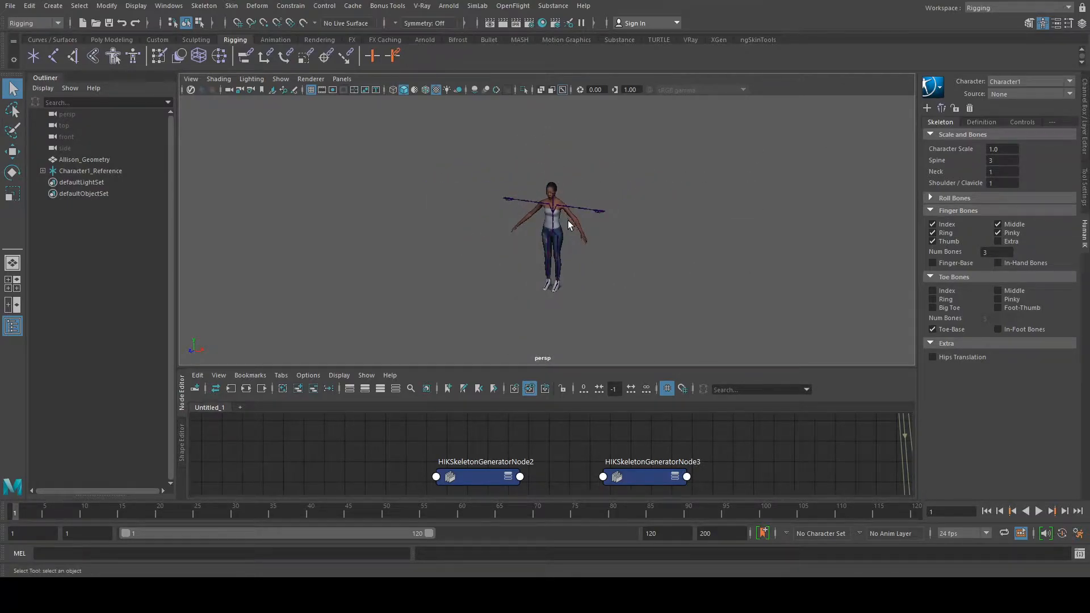
pyautogui.scroll(5, 615, 165)
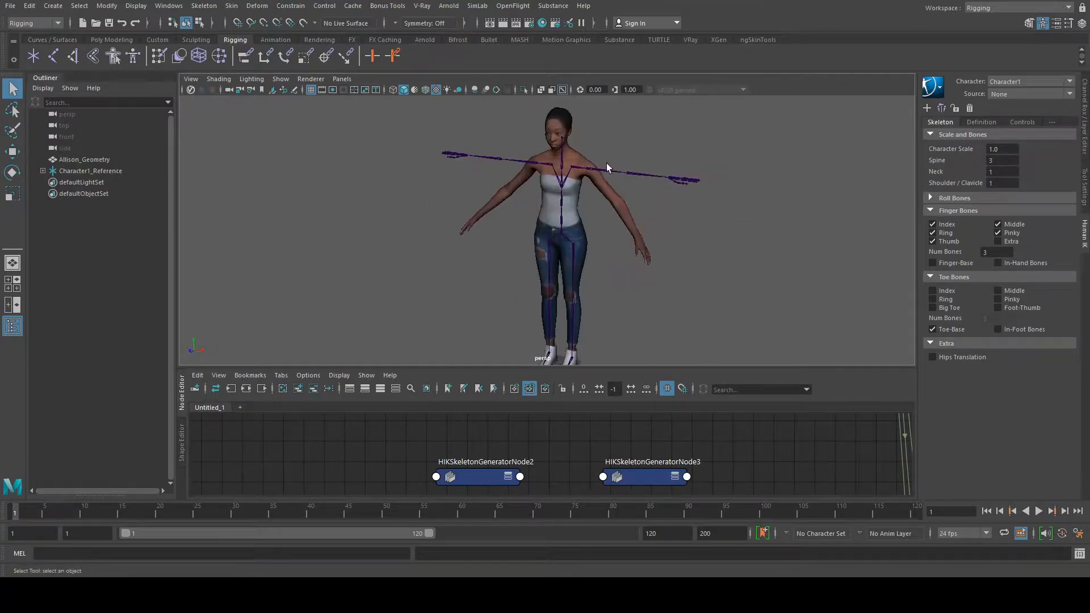
pyautogui.keyDown('alt'); pyautogui.moveTo(417, 194); pyautogui.dragTo(490, 207); pyautogui.keyUp('alt')
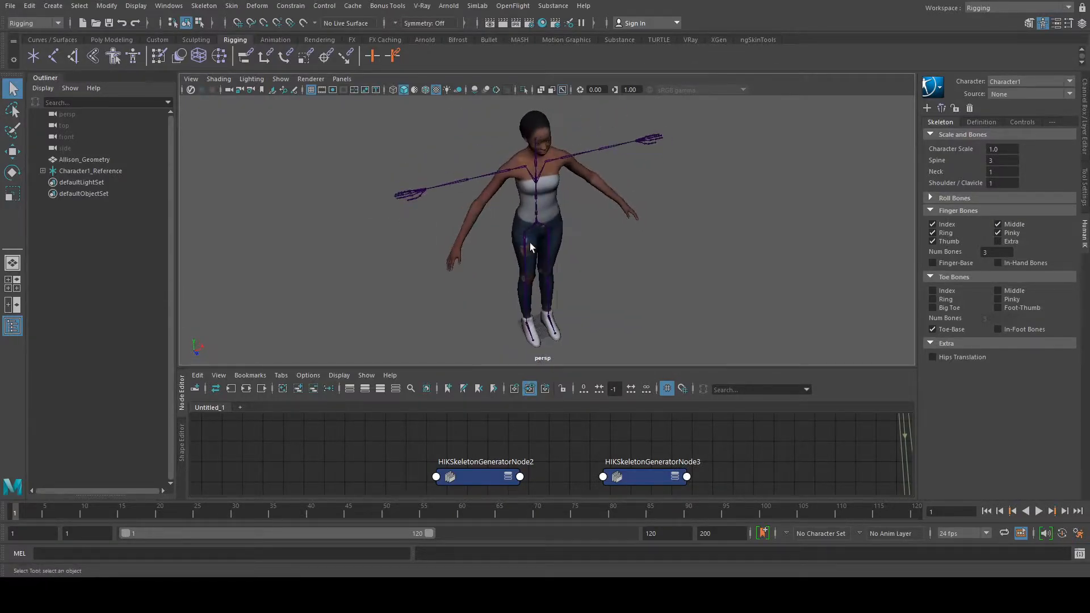
pyautogui.keyDown('alt'); pyautogui.moveTo(530, 253); pyautogui.dragTo(602, 190, button='middle'); pyautogui.keyUp('alt')
pyautogui.keyDown('alt'); pyautogui.moveTo(601, 189); pyautogui.dragTo(564, 162); pyautogui.keyUp('alt')
pyautogui.scroll(5, 601, 229)
pyautogui.keyDown('alt'); pyautogui.moveTo(607, 238); pyautogui.dragTo(590, 198, button='middle'); pyautogui.keyUp('alt')
pyautogui.keyDown('alt'); pyautogui.moveTo(589, 197); pyautogui.dragTo(794, 194); pyautogui.keyUp('alt')
pyautogui.keyDown('alt'); pyautogui.moveTo(644, 127); pyautogui.dragTo(606, 275, button='middle'); pyautogui.keyUp('alt')
pyautogui.keyDown('alt'); pyautogui.moveTo(577, 202); pyautogui.dragTo(573, 284, button='middle'); pyautogui.keyUp('alt')
pyautogui.keyDown('alt'); pyautogui.moveTo(574, 284); pyautogui.dragTo(447, 248); pyautogui.keyUp('alt')
pyautogui.keyDown('alt'); pyautogui.moveTo(560, 256); pyautogui.dragTo(564, 153, button='middle'); pyautogui.keyUp('alt')
pyautogui.keyDown('alt'); pyautogui.moveTo(583, 211); pyautogui.dragTo(579, 155, button='middle'); pyautogui.keyUp('alt')
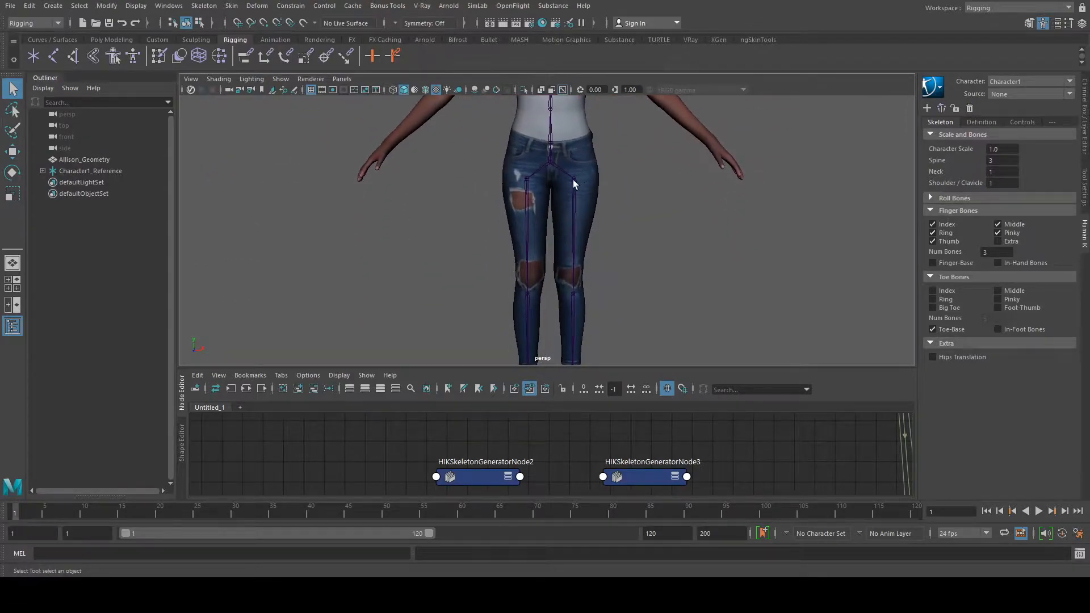
# Activate the Move tool and select the skeleton's hips joint.
pyautogui.click(574, 180)
pyautogui.click(550, 164)
pyautogui.scroll(-2, 548, 155)
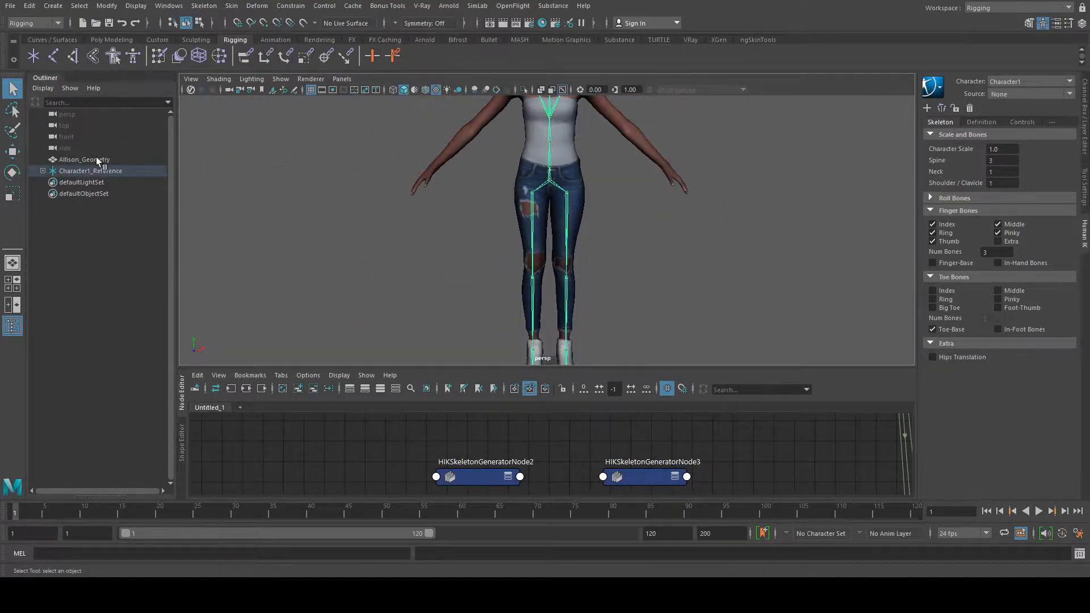
pyautogui.press('w')
pyautogui.click(706, 252)
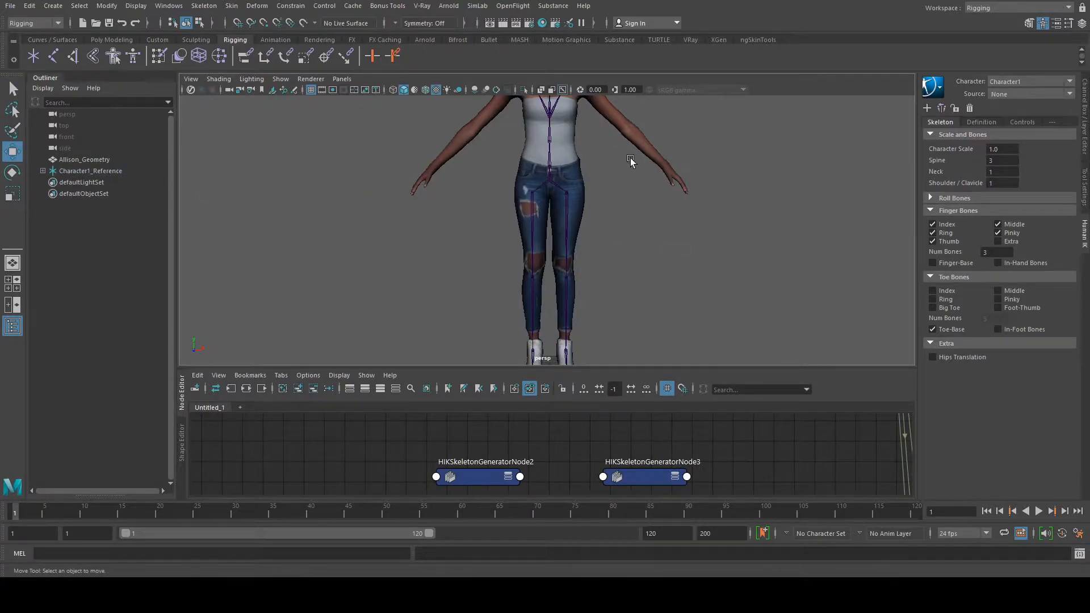
pyautogui.click(549, 179)
# Expand the Character1_Reference hierarchy to show both leg chains, the spine and the left arm joints, and clear the selection.
pyautogui.click(42, 171)
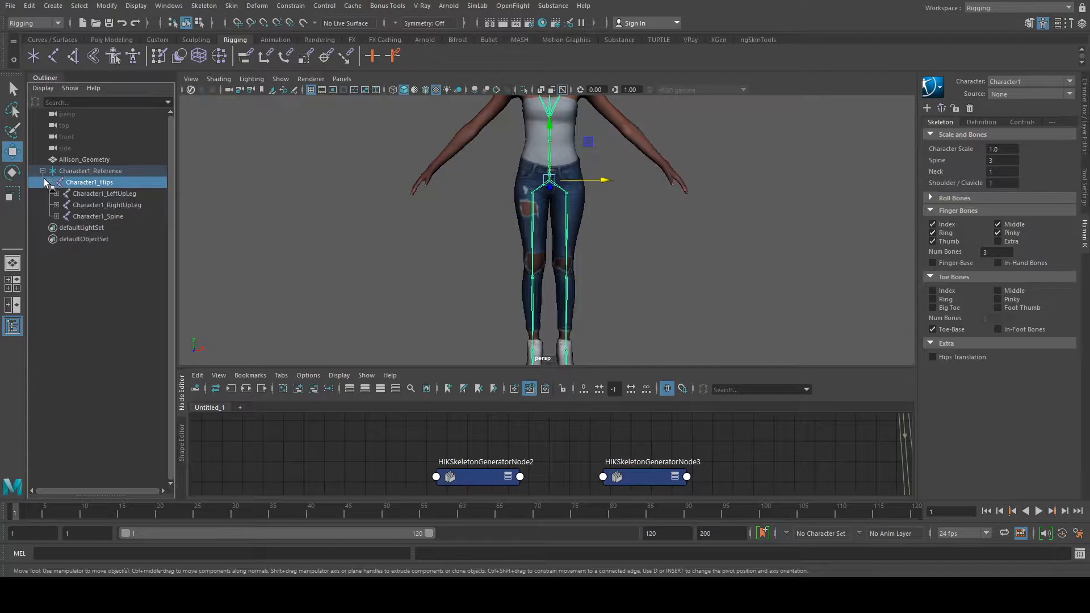
pyautogui.click(56, 193)
pyautogui.click(63, 205)
pyautogui.click(70, 216)
pyautogui.click(56, 239)
pyautogui.click(63, 251)
pyautogui.click(70, 261)
pyautogui.click(56, 285)
pyautogui.click(63, 296)
pyautogui.click(70, 307)
pyautogui.click(76, 318)
pyautogui.click(83, 330)
pyautogui.click(90, 341)
pyautogui.click(146, 341)
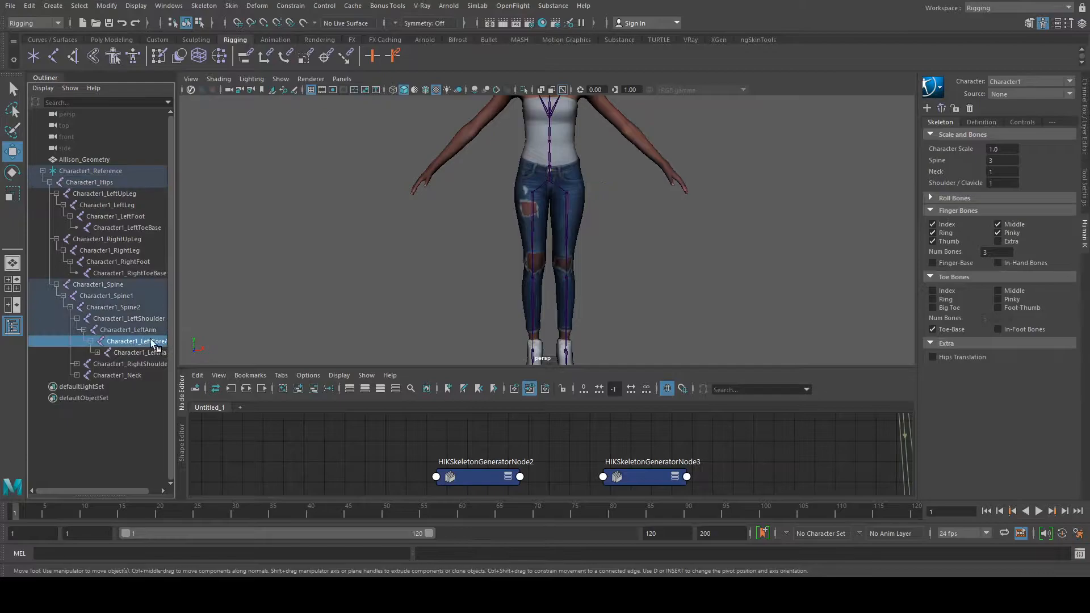
pyautogui.click(729, 269)
# Raise the hips joint to the character's waist, at about 113.5 cm in Y.
pyautogui.scroll(3, 642, 224)
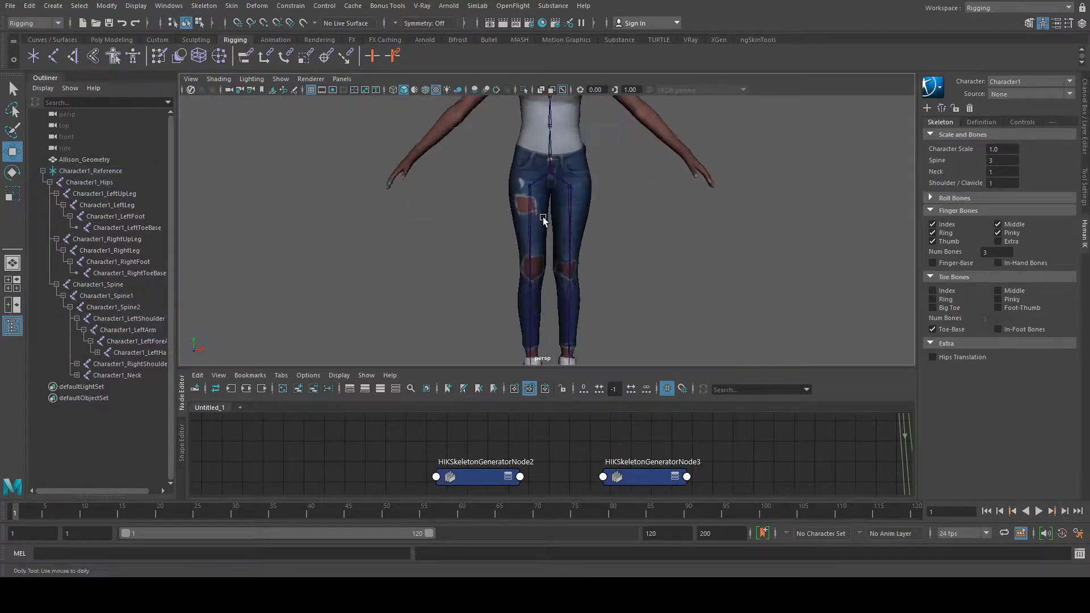
pyautogui.click(557, 170)
pyautogui.scroll(-2, 556, 170)
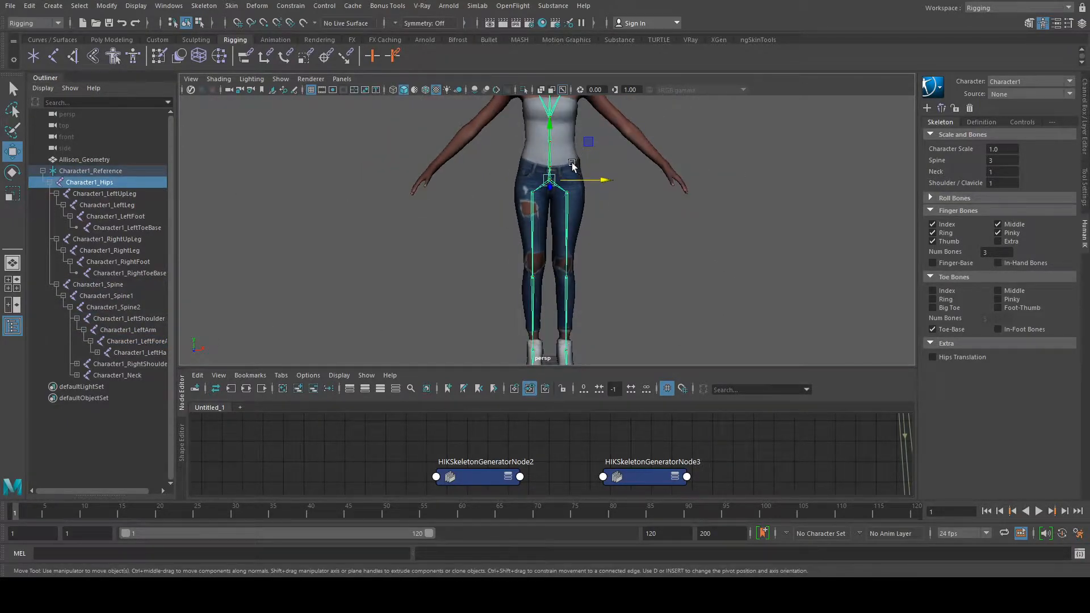
pyautogui.moveTo(550, 162); pyautogui.dragTo(559, 130)
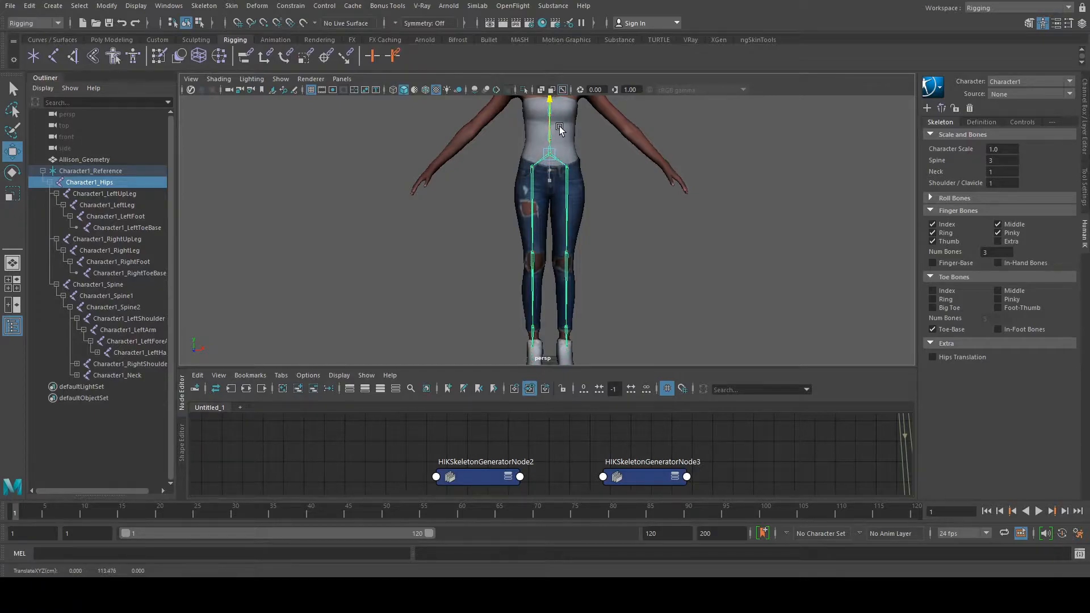
# Lower the left and right upper-leg joints together to about 102 cm in Y.
pyautogui.click(565, 169)
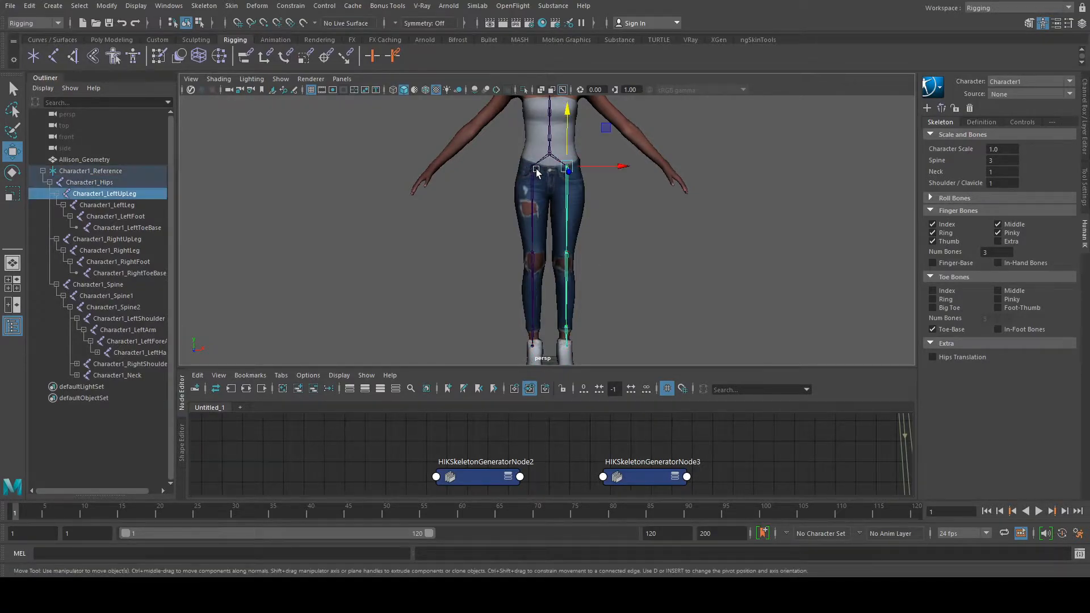
pyautogui.click(532, 193)
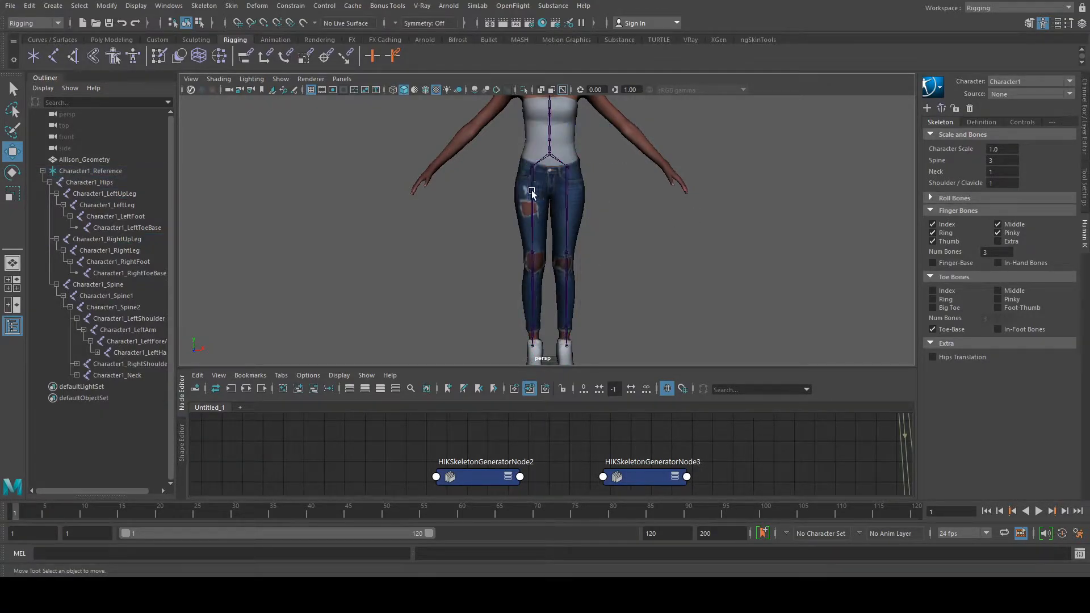
pyautogui.click(567, 170)
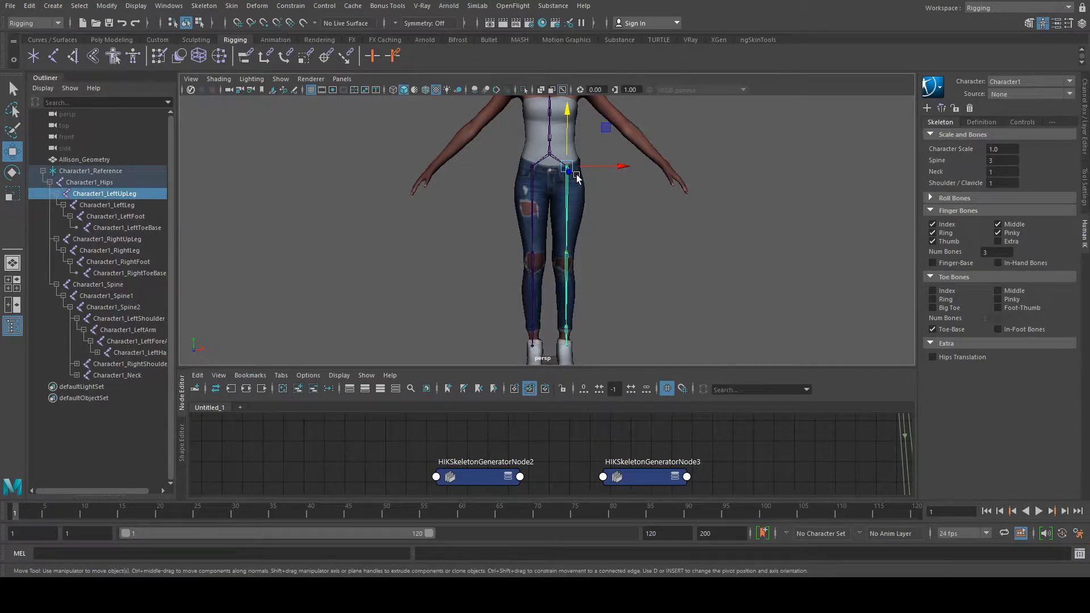
pyautogui.keyDown('shift'); pyautogui.click(528, 168); pyautogui.keyUp('shift')
pyautogui.moveTo(532, 145)
pyautogui.mouseDown()
pyautogui.moveTo(532, 164)
pyautogui.moveTo(532, 155)
pyautogui.mouseUp()
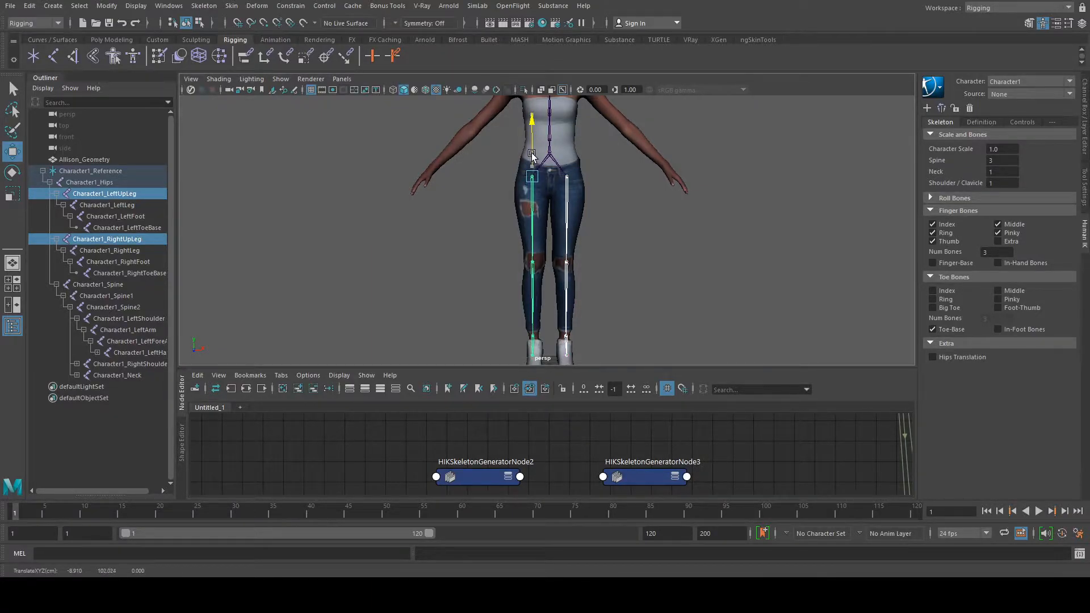
# Lower both upper-leg joints slightly further towards the hip line of the jeans and clear the selection.
pyautogui.click(646, 256)
pyautogui.keyDown('alt'); pyautogui.moveTo(604, 217); pyautogui.dragTo(540, 267, button='middle'); pyautogui.keyUp('alt')
pyautogui.scroll(2, 540, 267)
pyautogui.keyDown('alt'); pyautogui.moveTo(569, 218); pyautogui.dragTo(525, 213); pyautogui.keyUp('alt')
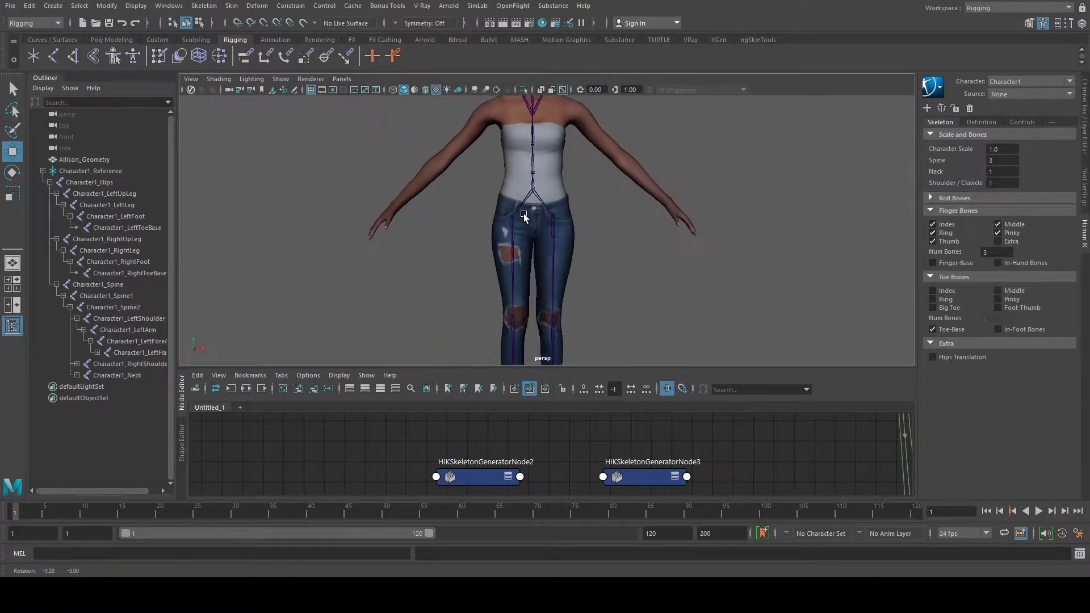
pyautogui.keyDown('alt'); pyautogui.moveTo(526, 213); pyautogui.dragTo(542, 221, button='middle'); pyautogui.keyUp('alt')
pyautogui.click(528, 223)
pyautogui.keyDown('shift'); pyautogui.click(568, 241); pyautogui.keyUp('shift')
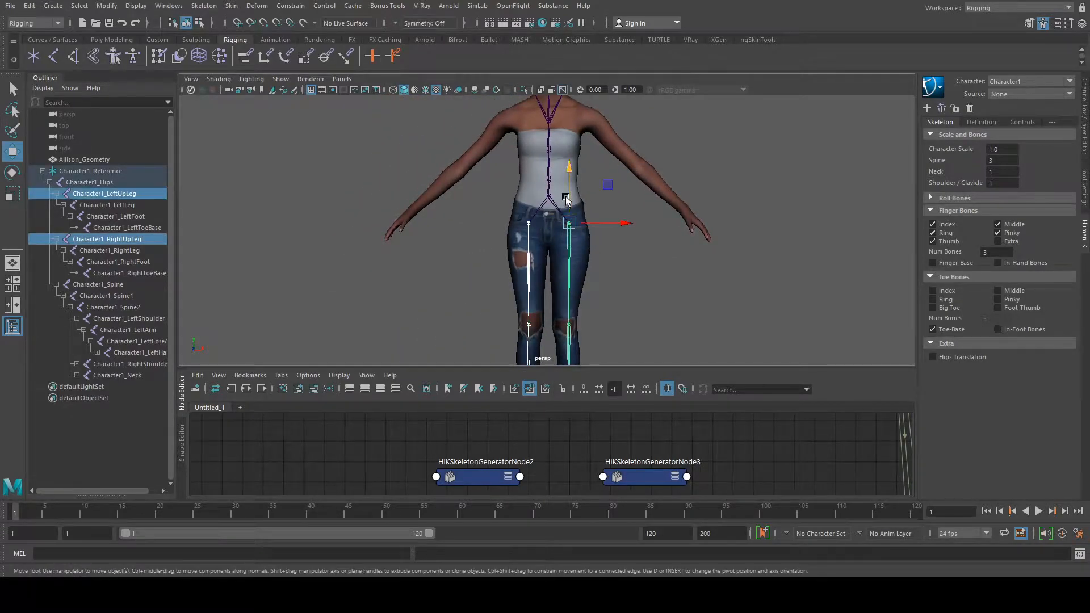
pyautogui.moveTo(571, 201); pyautogui.dragTo(572, 209)
pyautogui.click(652, 230)
# Raise the left and right knee joints together to line up with the character's knees.
pyautogui.moveTo(648, 230)
pyautogui.keyDown('alt'); pyautogui.mouseDown()
pyautogui.moveTo(494, 236)
pyautogui.moveTo(638, 236)
pyautogui.mouseUp(); pyautogui.keyUp('alt')
pyautogui.keyDown('alt'); pyautogui.moveTo(638, 236); pyautogui.dragTo(658, 101, button='middle'); pyautogui.keyUp('alt')
pyautogui.keyDown('alt'); pyautogui.moveTo(760, 229); pyautogui.dragTo(732, 228); pyautogui.keyUp('alt')
pyautogui.keyDown('alt'); pyautogui.moveTo(732, 229); pyautogui.dragTo(657, 239, button='right'); pyautogui.keyUp('alt')
pyautogui.keyDown('alt'); pyautogui.moveTo(657, 238); pyautogui.dragTo(567, 165, button='middle'); pyautogui.keyUp('alt')
pyautogui.keyDown('alt'); pyautogui.moveTo(567, 165); pyautogui.dragTo(628, 161); pyautogui.keyUp('alt')
pyautogui.keyDown('alt'); pyautogui.moveTo(544, 174); pyautogui.dragTo(571, 198, button='middle'); pyautogui.keyUp('alt')
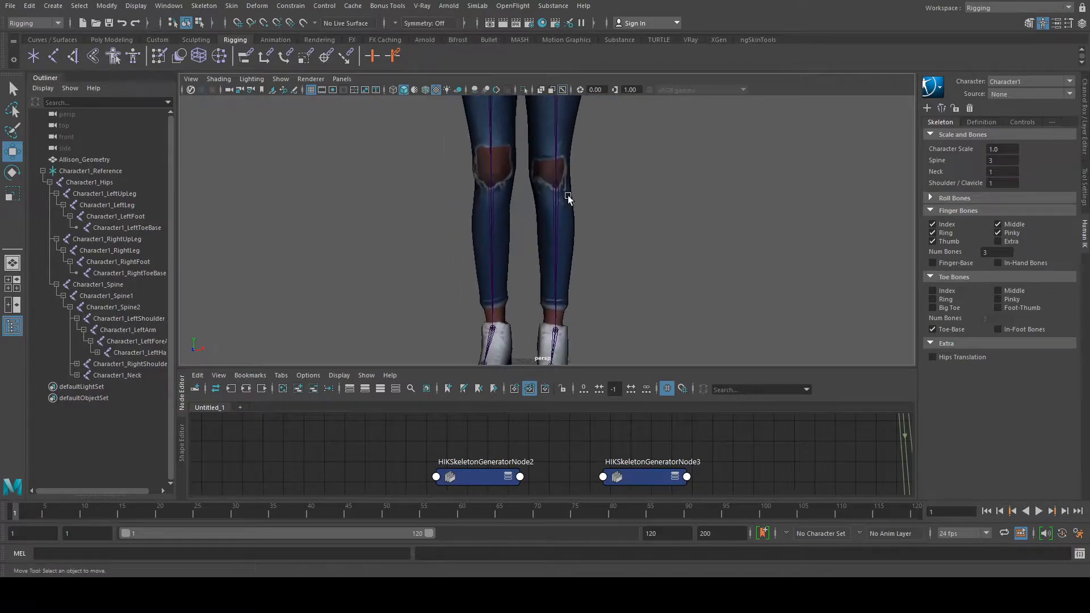
pyautogui.click(558, 198)
pyautogui.keyDown('shift'); pyautogui.click(492, 204); pyautogui.keyUp('shift')
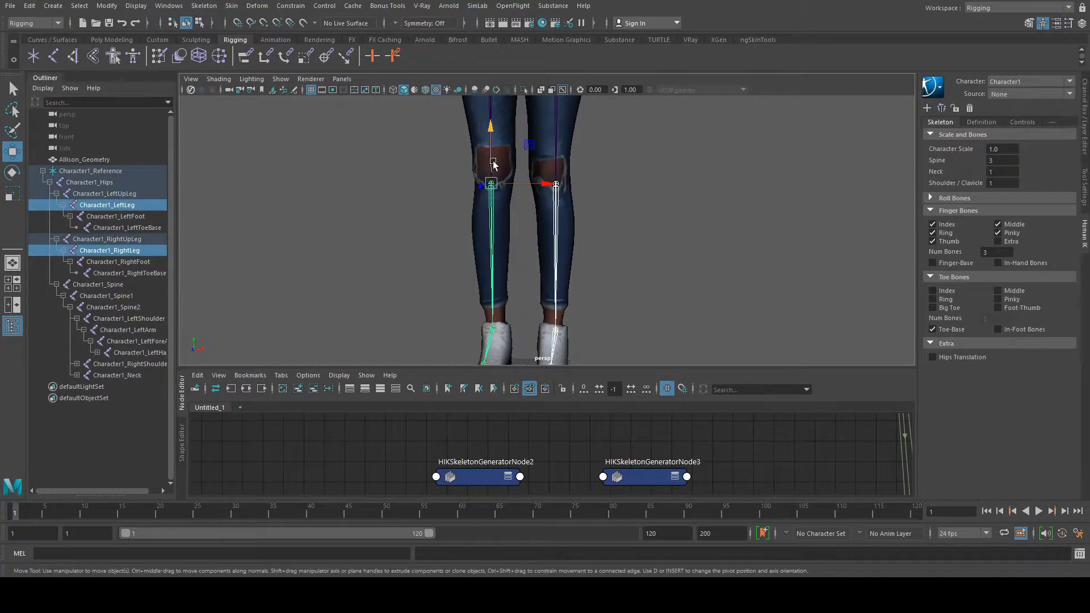
pyautogui.moveTo(492, 158); pyautogui.dragTo(648, 149)
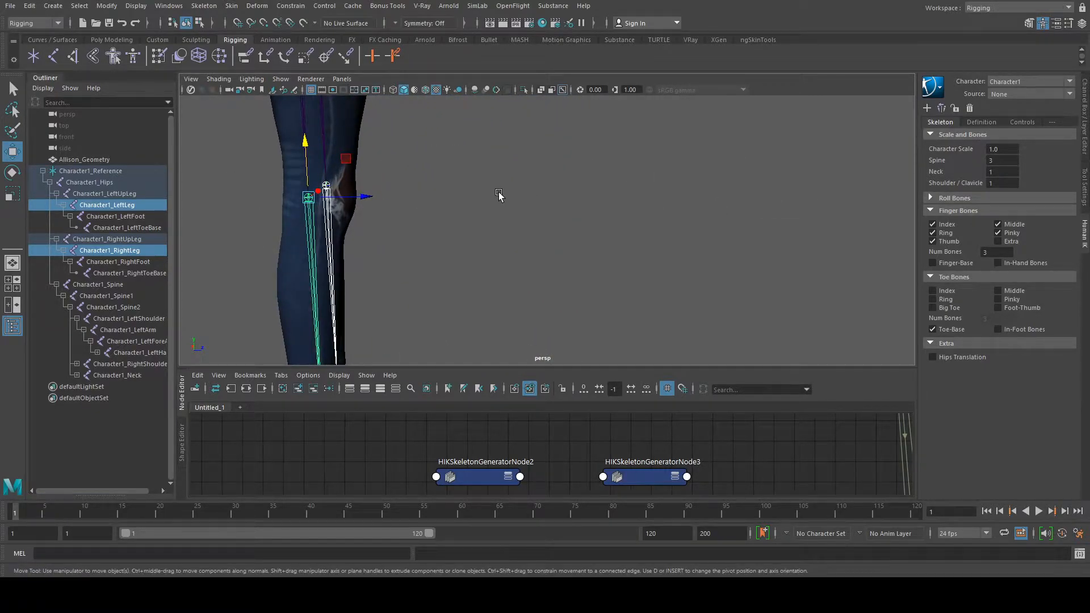
# Lower the left and right foot joints together into the shoes, to about 2.8 cm in Y.
pyautogui.scroll(-2, 662, 195)
pyautogui.keyDown('alt'); pyautogui.moveTo(565, 187); pyautogui.dragTo(606, 221); pyautogui.keyUp('alt')
pyautogui.scroll(2, 580, 179)
pyautogui.keyDown('alt'); pyautogui.moveTo(606, 222); pyautogui.dragTo(660, 125, button='middle'); pyautogui.keyUp('alt')
pyautogui.keyDown('alt'); pyautogui.moveTo(607, 284); pyautogui.dragTo(671, 287); pyautogui.keyUp('alt')
pyautogui.keyDown('alt'); pyautogui.moveTo(525, 270); pyautogui.dragTo(713, 257, button='middle'); pyautogui.keyUp('alt')
pyautogui.keyDown('alt'); pyautogui.moveTo(562, 244); pyautogui.dragTo(663, 235); pyautogui.keyUp('alt')
pyautogui.scroll(2, 663, 235)
pyautogui.click(418, 220)
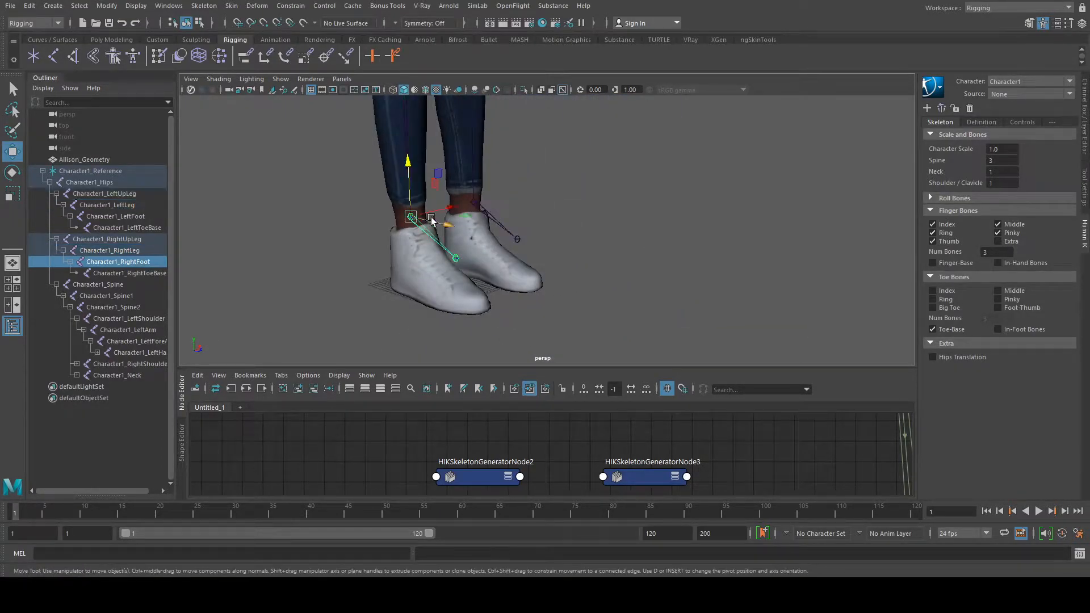
pyautogui.keyDown('shift'); pyautogui.click(479, 204); pyautogui.keyUp('shift')
pyautogui.moveTo(472, 175); pyautogui.dragTo(473, 234)
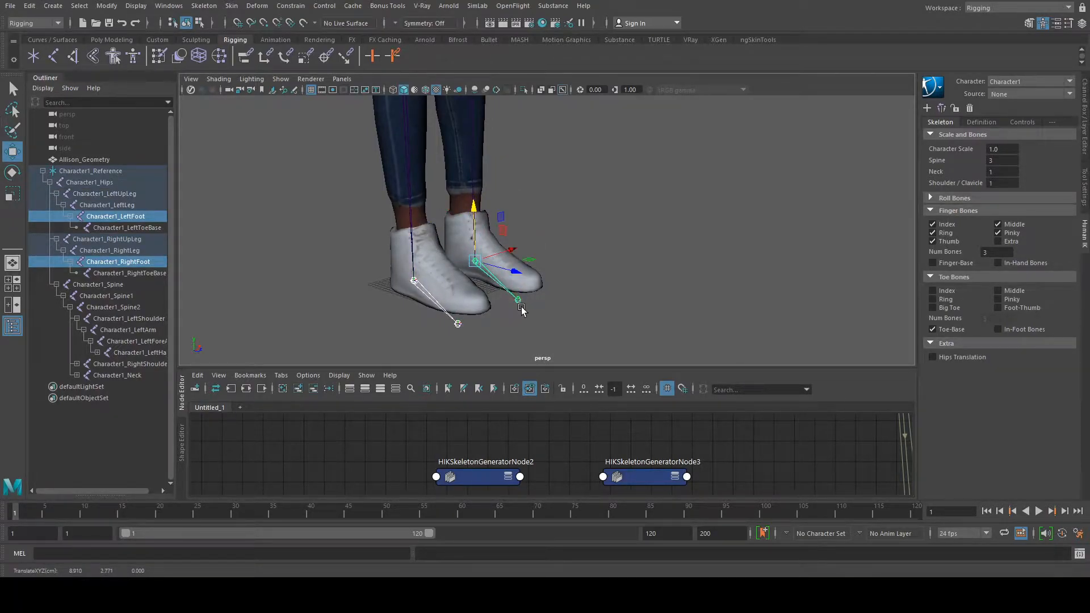
# Raise the left and right toe-base joints together into the front of the shoes and clear the selection.
pyautogui.keyDown('alt'); pyautogui.moveTo(504, 277); pyautogui.dragTo(436, 283); pyautogui.keyUp('alt')
pyautogui.click(526, 304)
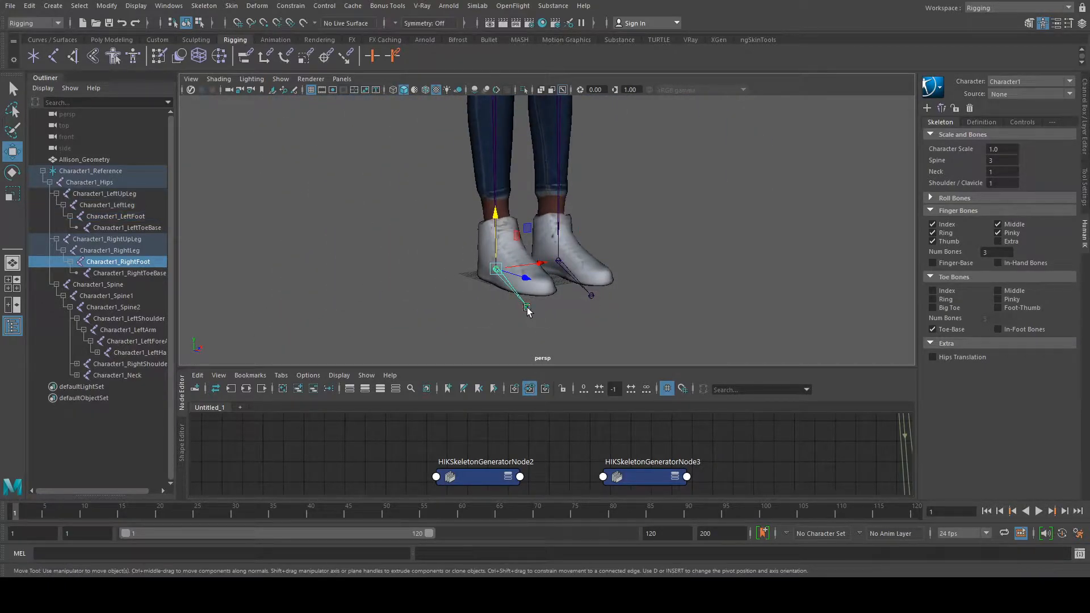
pyautogui.click(531, 307)
pyautogui.keyDown('shift'); pyautogui.click(591, 295); pyautogui.keyUp('shift')
pyautogui.moveTo(592, 278); pyautogui.dragTo(603, 252)
pyautogui.click(717, 224)
# Lower the Spine2 joint along Y so the skeleton's shoulder line drops towards the character's shoulders.
pyautogui.scroll(-5, 740, 201)
pyautogui.keyDown('alt'); pyautogui.moveTo(740, 201); pyautogui.dragTo(675, 202); pyautogui.keyUp('alt')
pyautogui.keyDown('alt'); pyautogui.moveTo(673, 188); pyautogui.dragTo(568, 307, button='middle'); pyautogui.keyUp('alt')
pyautogui.keyDown('alt'); pyautogui.moveTo(493, 201); pyautogui.dragTo(531, 311, button='middle'); pyautogui.keyUp('alt')
pyautogui.keyDown('alt'); pyautogui.moveTo(460, 210); pyautogui.dragTo(575, 237, button='middle'); pyautogui.keyUp('alt')
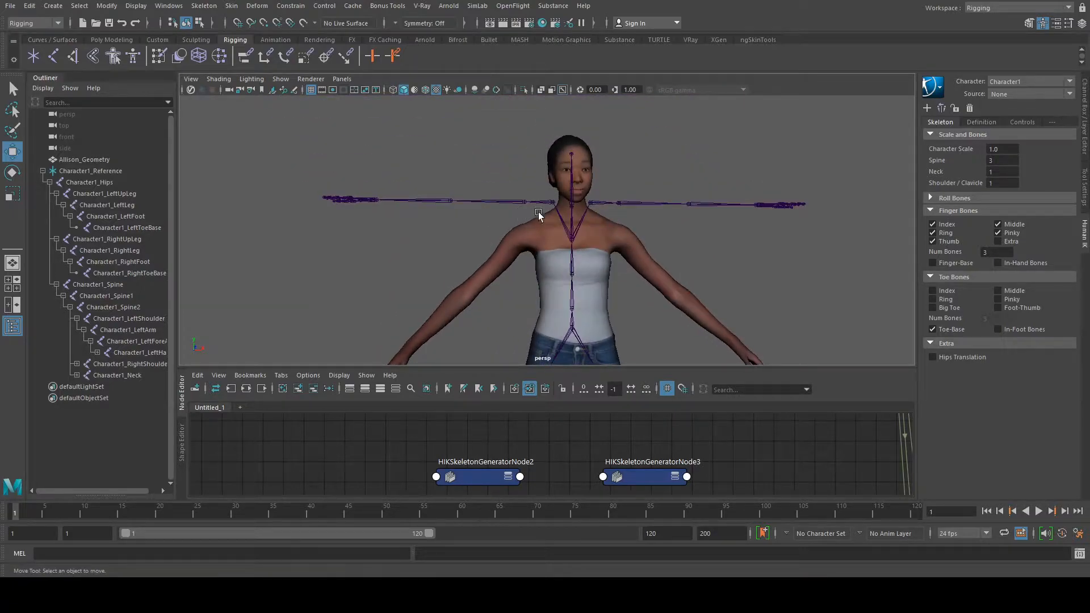
pyautogui.click(574, 237)
pyautogui.scroll(-4, 572, 221)
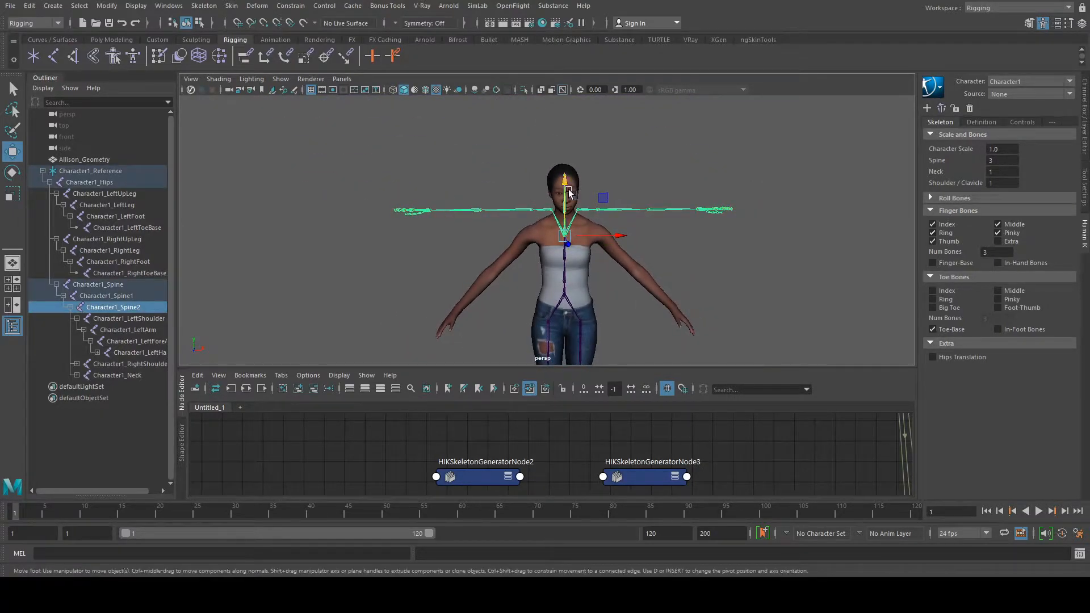
pyautogui.click(623, 178)
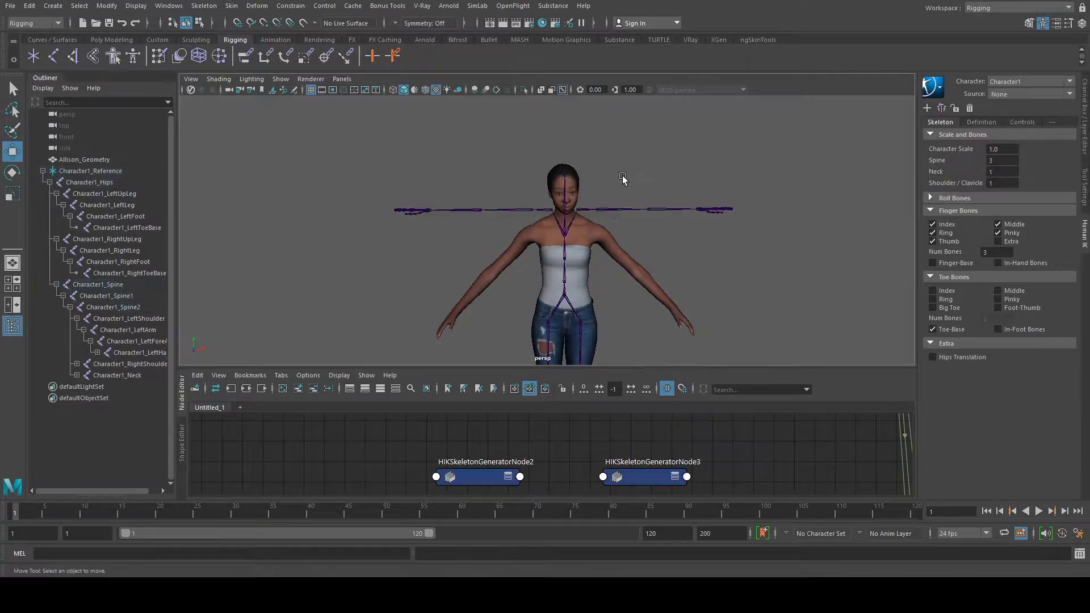
pyautogui.click(561, 227)
pyautogui.moveTo(564, 226); pyautogui.dragTo(567, 207)
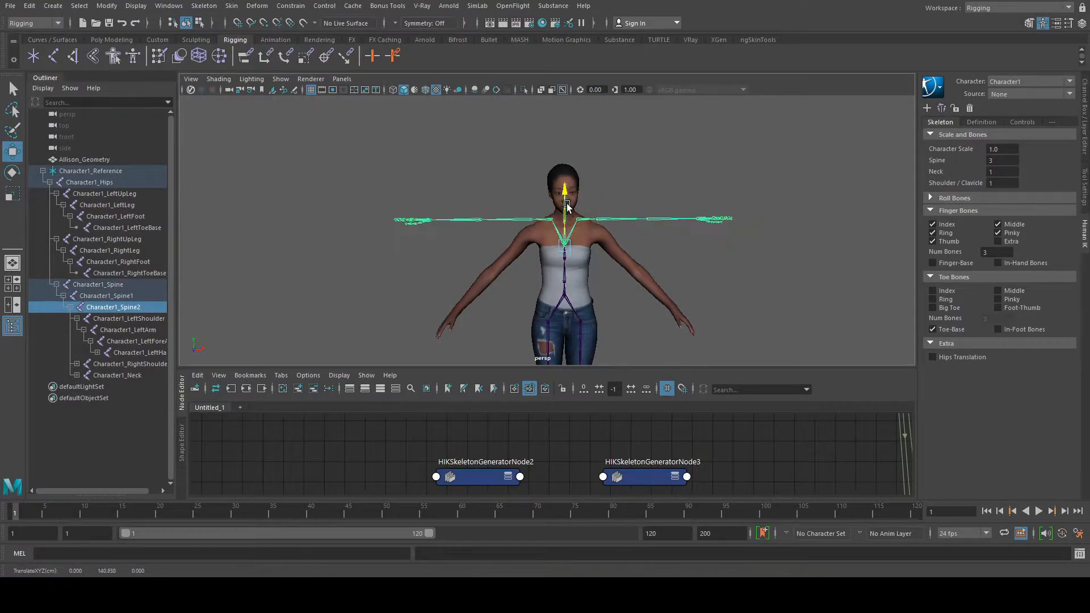
# Lower the Spine1 joint inside the torso to about 127.6 cm in Y.
pyautogui.click(563, 271)
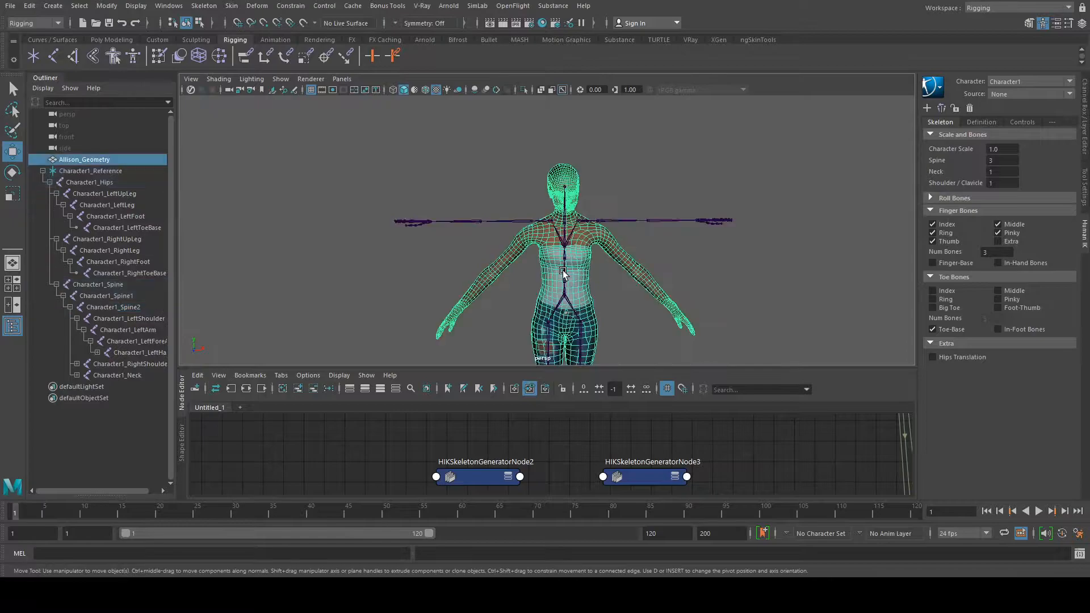
pyautogui.click(564, 259)
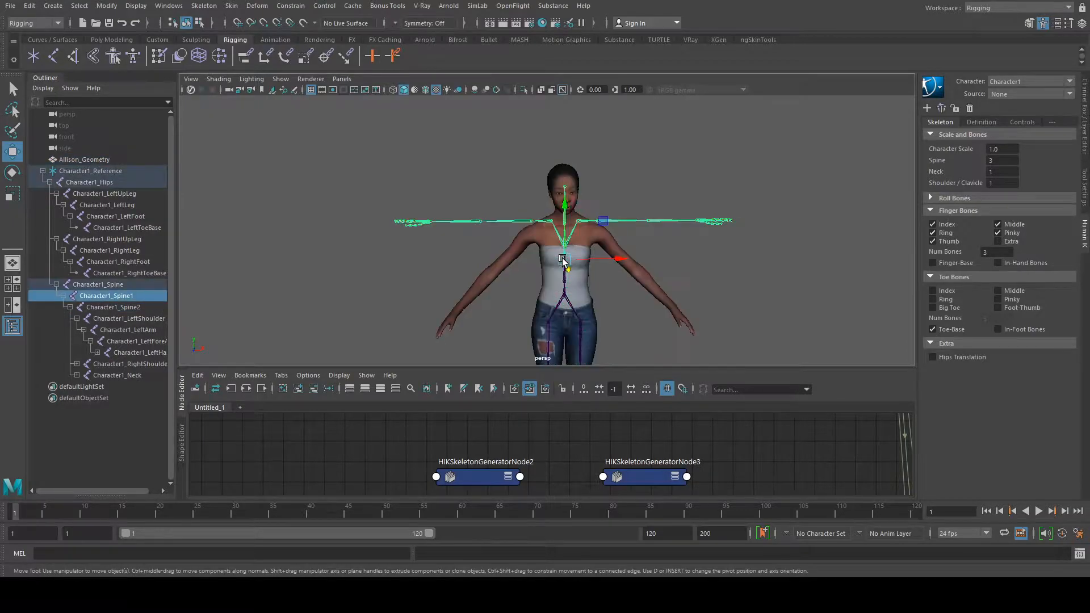
pyautogui.click(706, 238)
pyautogui.scroll(2, 706, 238)
pyautogui.click(99, 295)
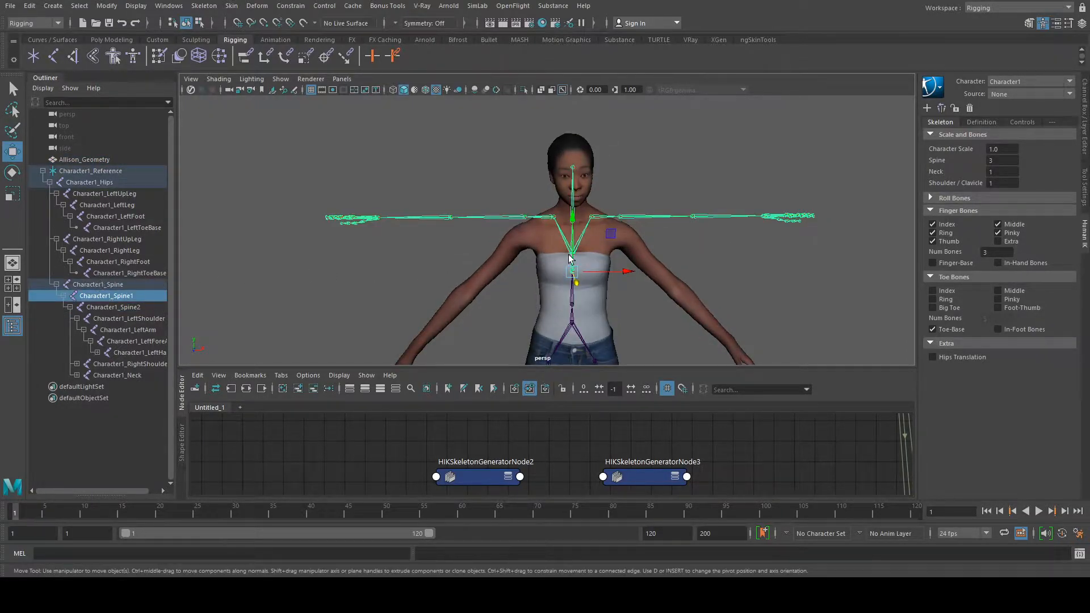
pyautogui.moveTo(574, 238); pyautogui.dragTo(572, 251)
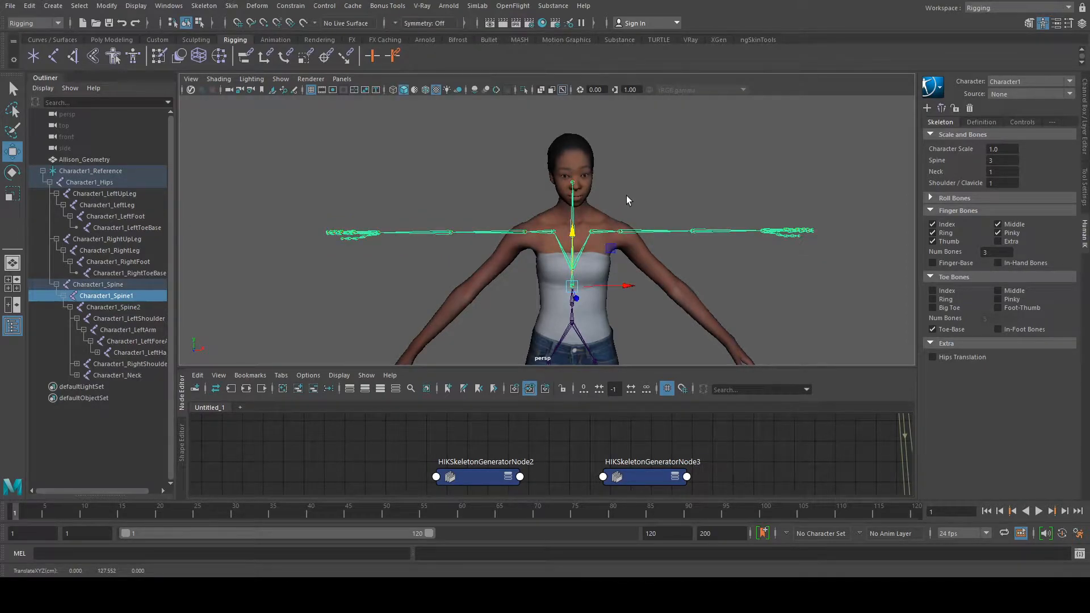
# Raise the neck joint to the base of the character's neck and clear the selection.
pyautogui.click(627, 200)
pyautogui.scroll(3, 625, 201)
pyautogui.click(581, 237)
pyautogui.moveTo(585, 207); pyautogui.dragTo(587, 177)
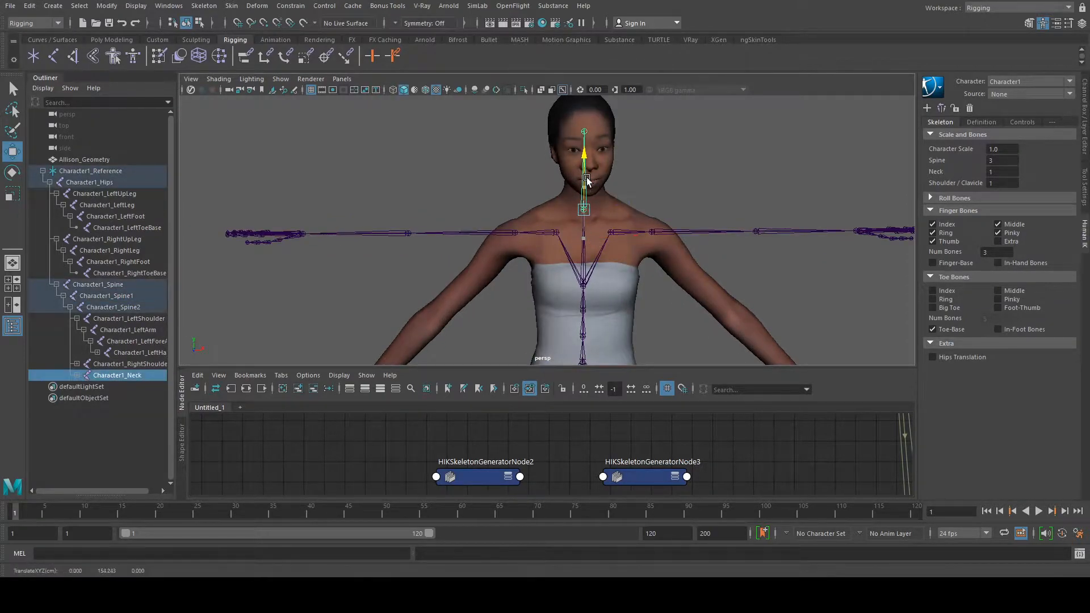
pyautogui.click(681, 158)
# Lower the head joint from the forehead to just below eye level and clear the selection.
pyautogui.click(583, 131)
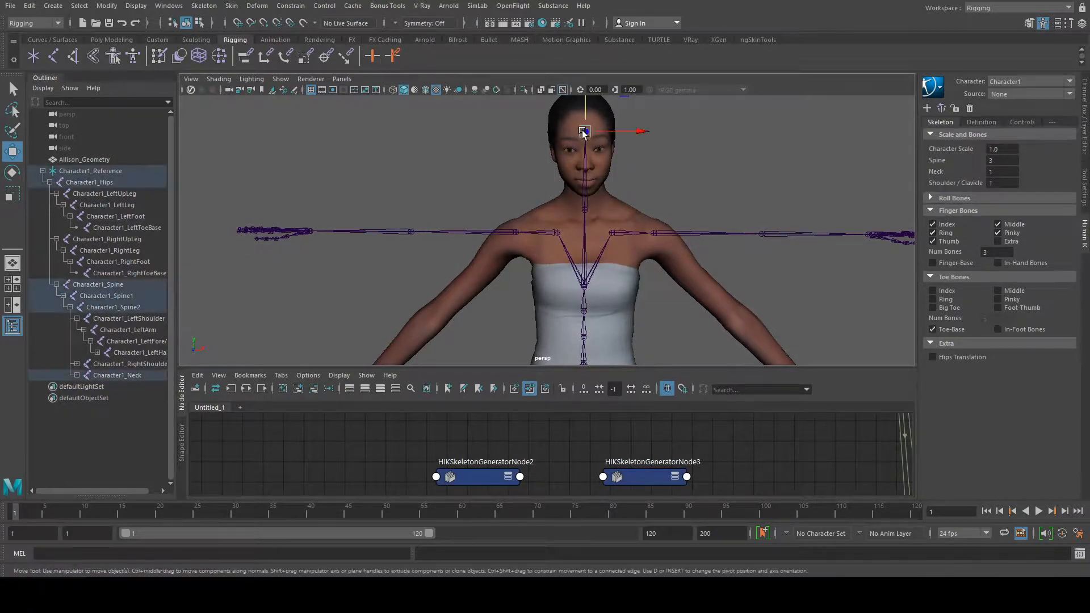
pyautogui.moveTo(585, 109); pyautogui.dragTo(585, 132)
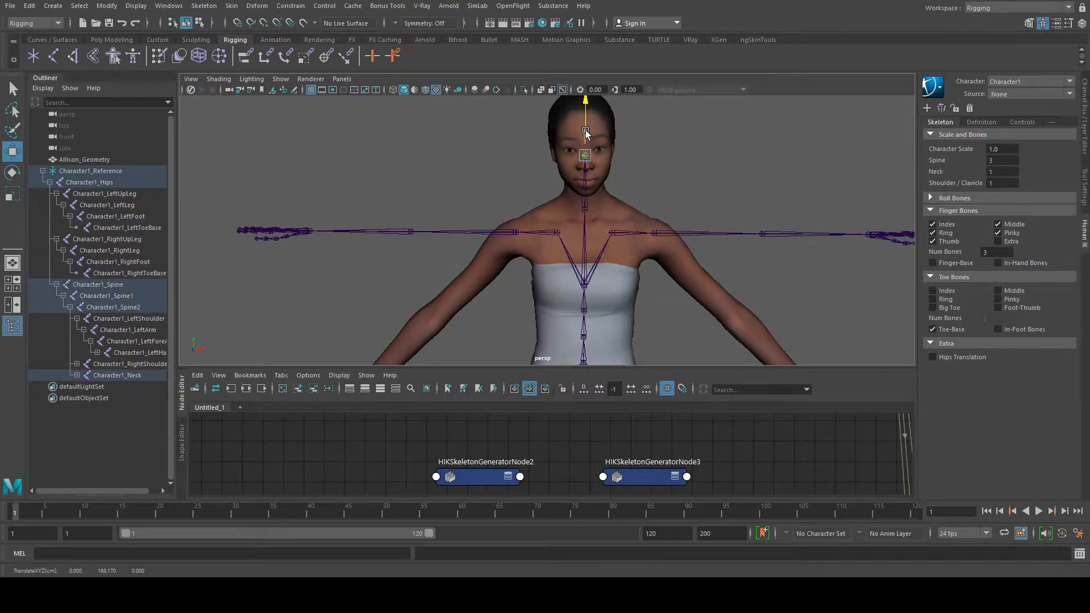
pyautogui.click(703, 159)
# Examine how the spine, neck and head joints fit inside the mesh from several angles.
pyautogui.scroll(-5, 720, 204)
pyautogui.keyDown('alt'); pyautogui.moveTo(782, 230); pyautogui.dragTo(415, 223); pyautogui.keyUp('alt')
pyautogui.keyDown('alt'); pyautogui.moveTo(298, 224); pyautogui.dragTo(602, 204); pyautogui.keyUp('alt')
pyautogui.scroll(3, 707, 180)
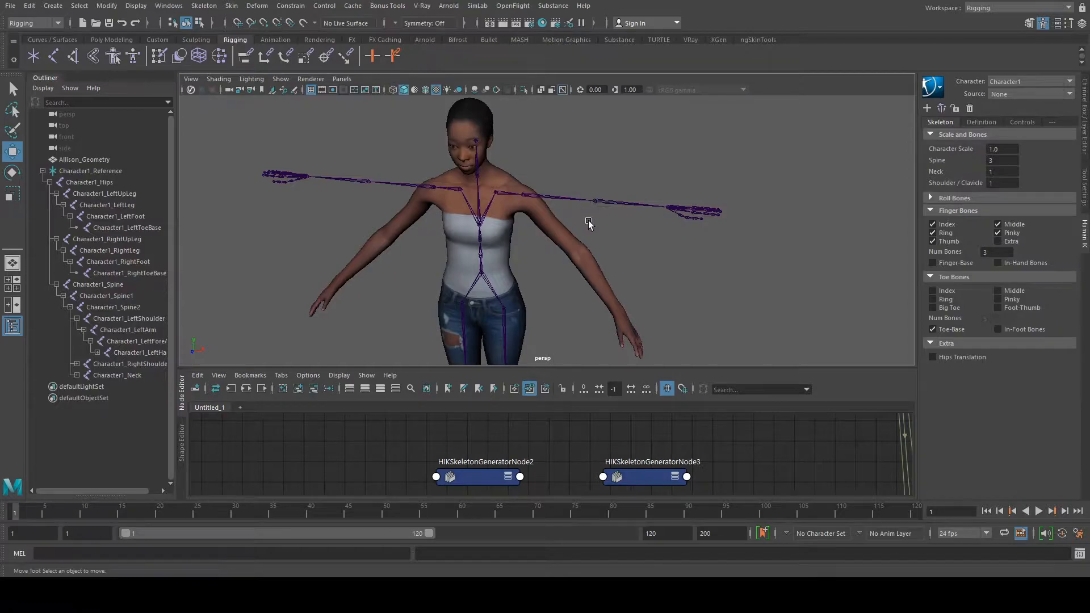
pyautogui.scroll(-5, 557, 224)
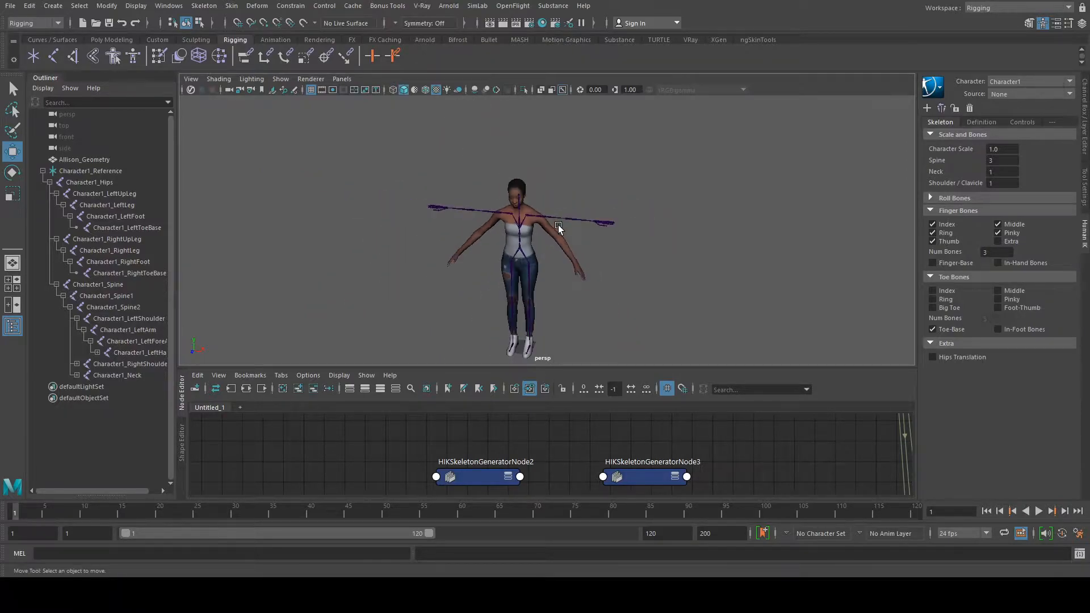
pyautogui.moveTo(599, 210)
pyautogui.keyDown('alt'); pyautogui.mouseDown()
pyautogui.moveTo(632, 220)
pyautogui.moveTo(693, 194)
pyautogui.moveTo(616, 204)
pyautogui.mouseUp(); pyautogui.keyUp('alt')
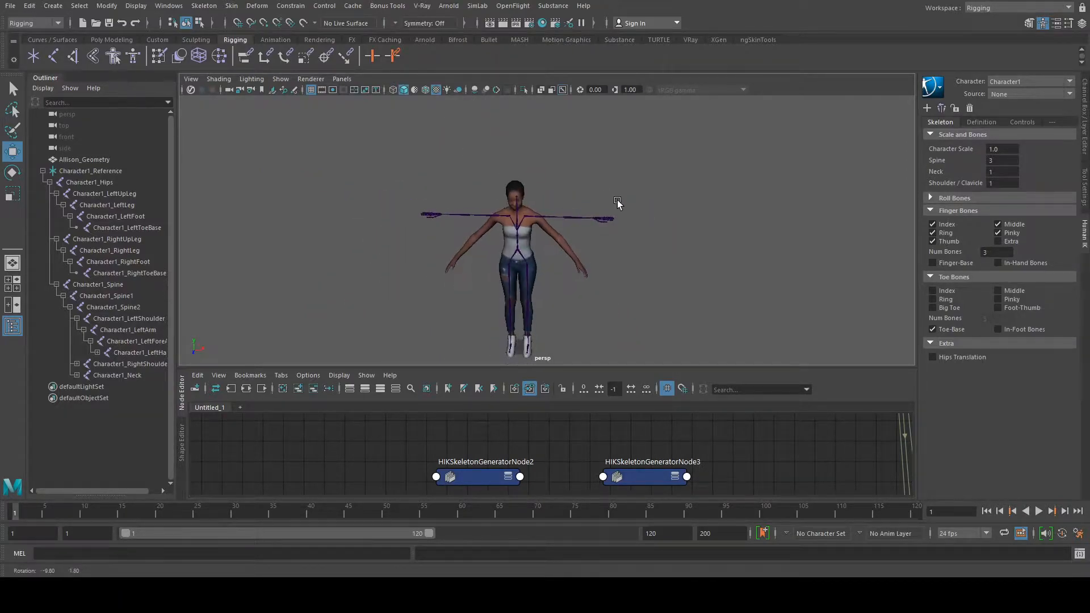
# Move the left shoulder joint outward along X towards the character's shoulder and clear the selection.
pyautogui.scroll(3, 531, 217)
pyautogui.scroll(3, 531, 217)
pyautogui.click(482, 179)
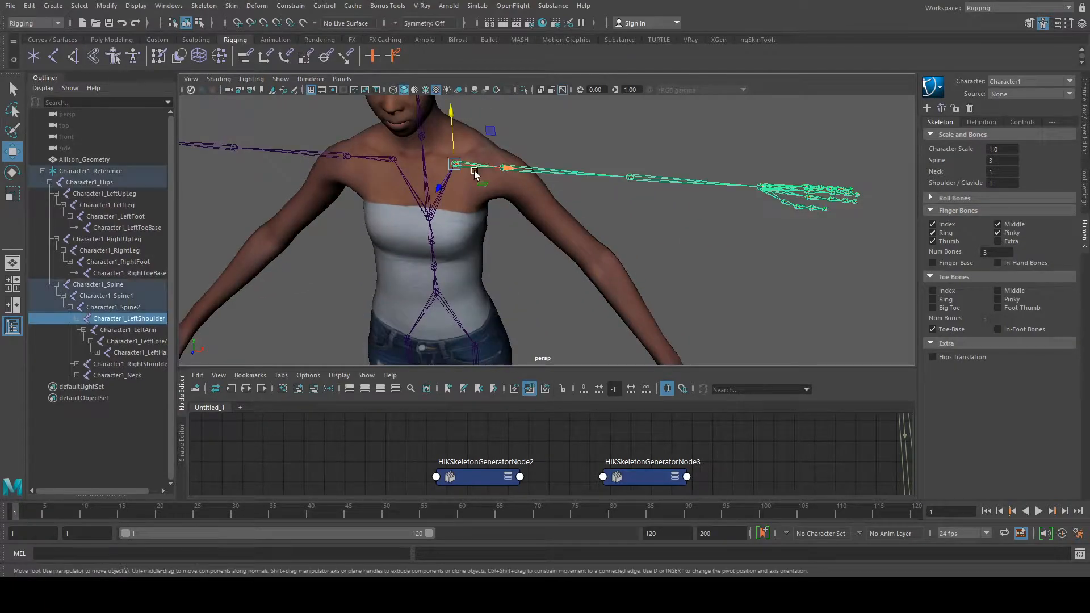
pyautogui.scroll(2, 557, 136)
pyautogui.moveTo(515, 180); pyautogui.dragTo(533, 181)
pyautogui.click(615, 233)
# Rotate the left shoulder joint to about -3.4° in Y and -40° in Z so the arm bones follow the mesh arm.
pyautogui.keyDown('alt'); pyautogui.moveTo(615, 233); pyautogui.dragTo(694, 194); pyautogui.keyUp('alt')
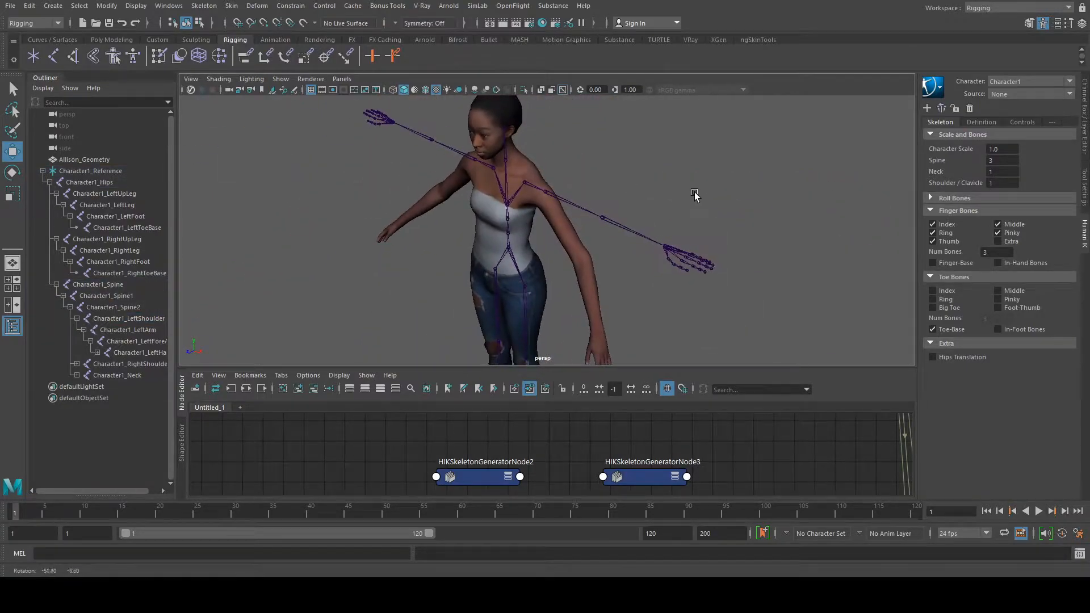
pyautogui.click(535, 185)
pyautogui.click(12, 173)
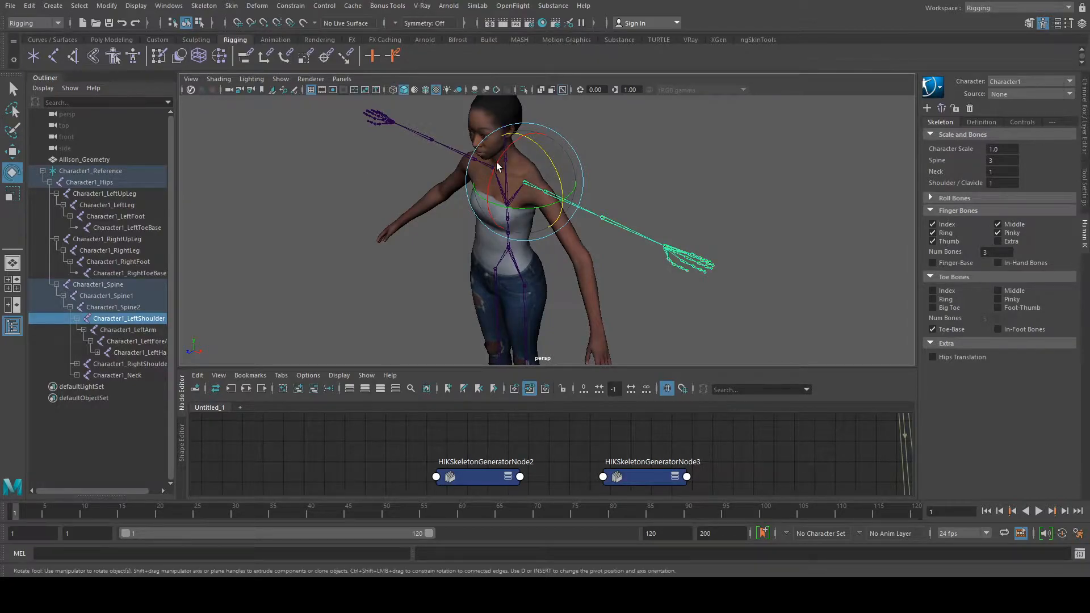
pyautogui.moveTo(550, 157); pyautogui.dragTo(553, 201)
pyautogui.keyDown('alt'); pyautogui.moveTo(610, 190); pyautogui.dragTo(470, 193); pyautogui.keyUp('alt')
pyautogui.moveTo(612, 233); pyautogui.dragTo(607, 234)
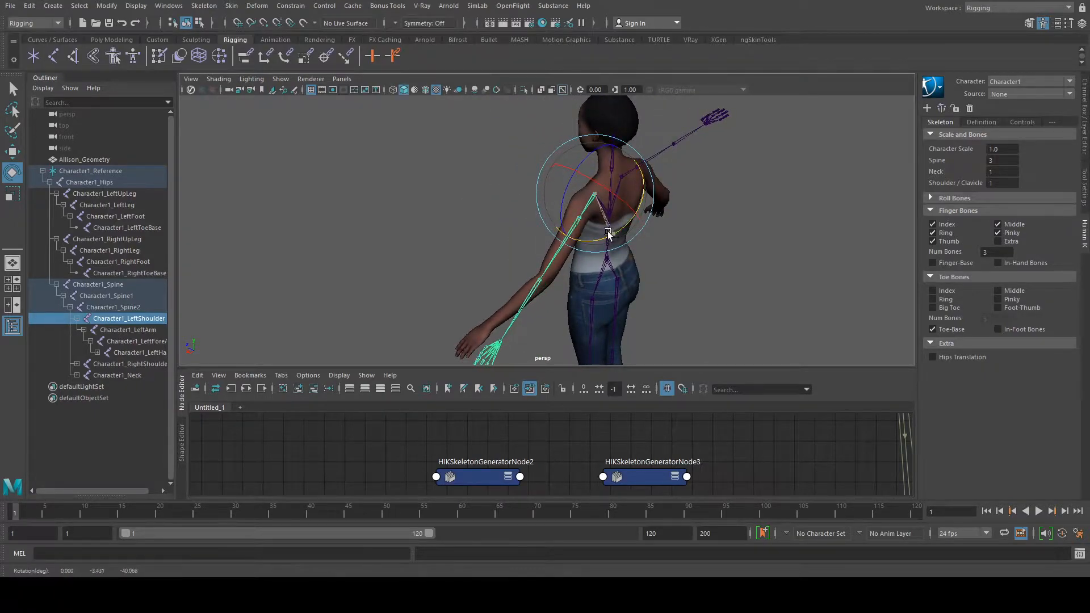
pyautogui.click(793, 315)
# Move the left shoulder joint within the upper back to about 11.6, 150.9, -2.4 cm.
pyautogui.keyDown('alt'); pyautogui.moveTo(793, 316); pyautogui.dragTo(620, 211); pyautogui.keyUp('alt')
pyautogui.click(591, 132)
pyautogui.keyDown('alt'); pyautogui.moveTo(602, 149); pyautogui.dragTo(624, 212, button='middle'); pyautogui.keyUp('alt')
pyautogui.click(744, 211)
pyautogui.click(608, 173)
pyautogui.press('w')
pyautogui.moveTo(603, 174); pyautogui.dragTo(615, 173)
pyautogui.click(749, 245)
pyautogui.keyDown('alt'); pyautogui.moveTo(749, 246); pyautogui.dragTo(575, 187); pyautogui.keyUp('alt')
pyautogui.click(585, 203)
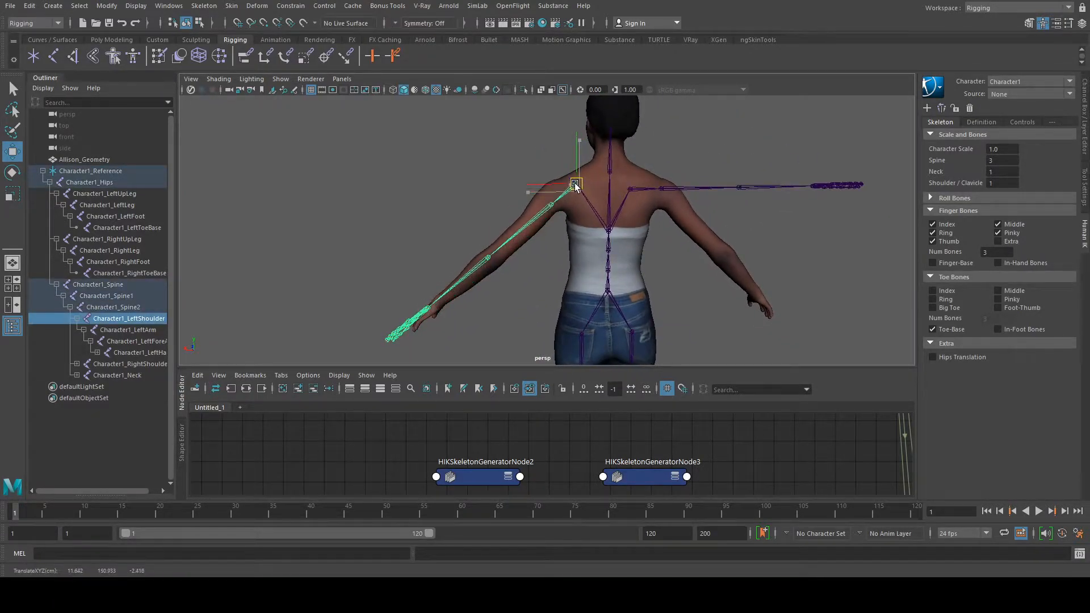
# Select the left forearm joint and widen the Outliner to show the full joint names.
pyautogui.click(490, 250)
pyautogui.click(487, 255)
pyautogui.keyDown('alt'); pyautogui.moveTo(543, 255); pyautogui.dragTo(673, 276); pyautogui.keyUp('alt')
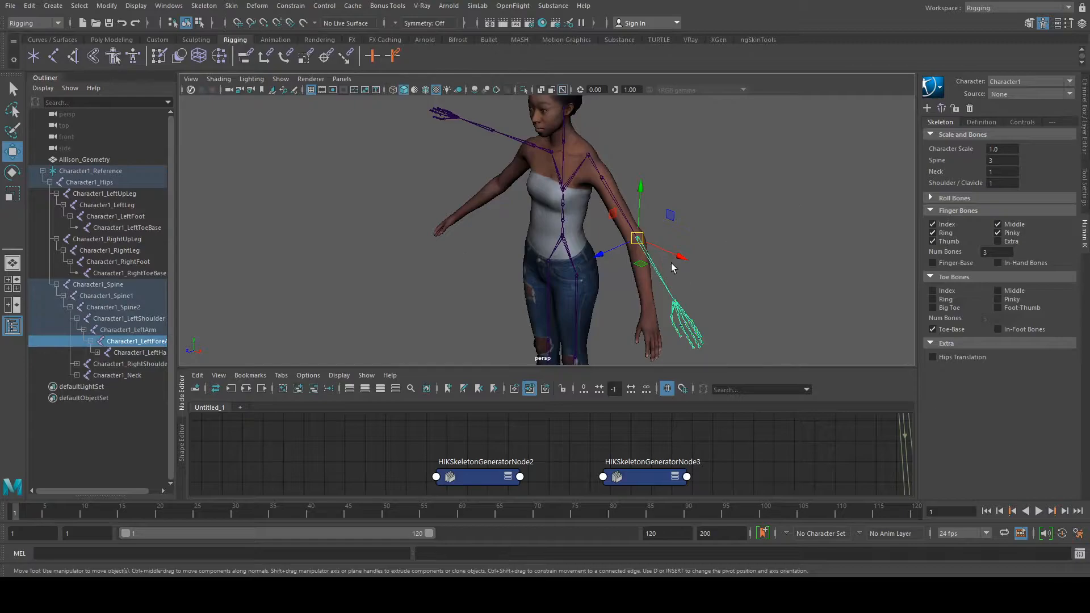
pyautogui.moveTo(178, 290); pyautogui.dragTo(214, 288)
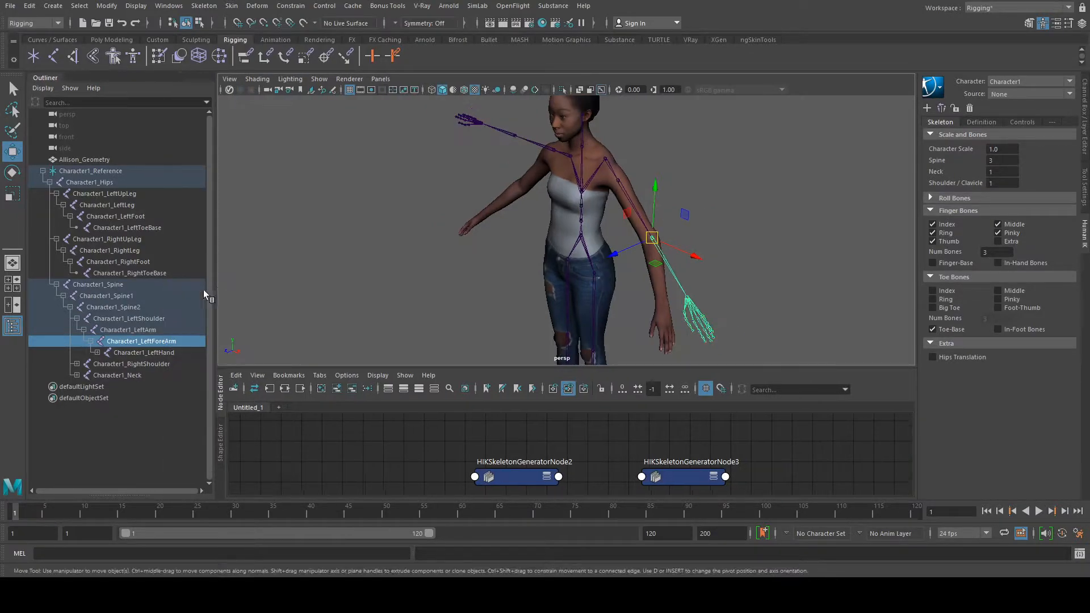
# Rotate the left forearm joint so the forearm bone follows the character's bent lower arm.
pyautogui.keyDown('alt'); pyautogui.moveTo(744, 256); pyautogui.dragTo(851, 227); pyautogui.keyUp('alt')
pyautogui.click(12, 172)
pyautogui.keyDown('alt'); pyautogui.moveTo(544, 210); pyautogui.dragTo(432, 241); pyautogui.keyUp('alt')
pyautogui.click(478, 332)
pyautogui.keyDown('alt'); pyautogui.moveTo(506, 293); pyautogui.dragTo(602, 263, button='middle'); pyautogui.keyUp('alt')
pyautogui.scroll(3, 576, 265)
pyautogui.moveTo(630, 316); pyautogui.dragTo(585, 331)
pyautogui.click(488, 267)
# Adjust the left hand joint to fit inside the character's wrist and clear the selection.
pyautogui.click(606, 336)
pyautogui.moveTo(436, 261); pyautogui.dragTo(567, 324)
pyautogui.click(565, 320)
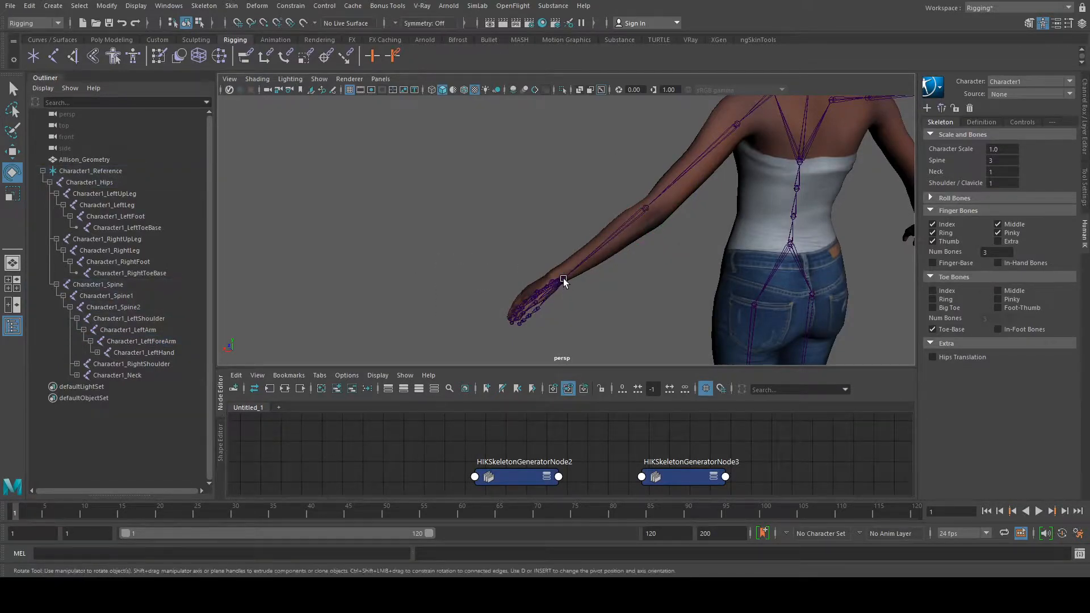
pyautogui.click(563, 282)
pyautogui.click(12, 150)
pyautogui.keyDown('alt'); pyautogui.moveTo(499, 181); pyautogui.dragTo(517, 164); pyautogui.keyUp('alt')
pyautogui.moveTo(539, 266); pyautogui.dragTo(536, 263)
pyautogui.click(608, 297)
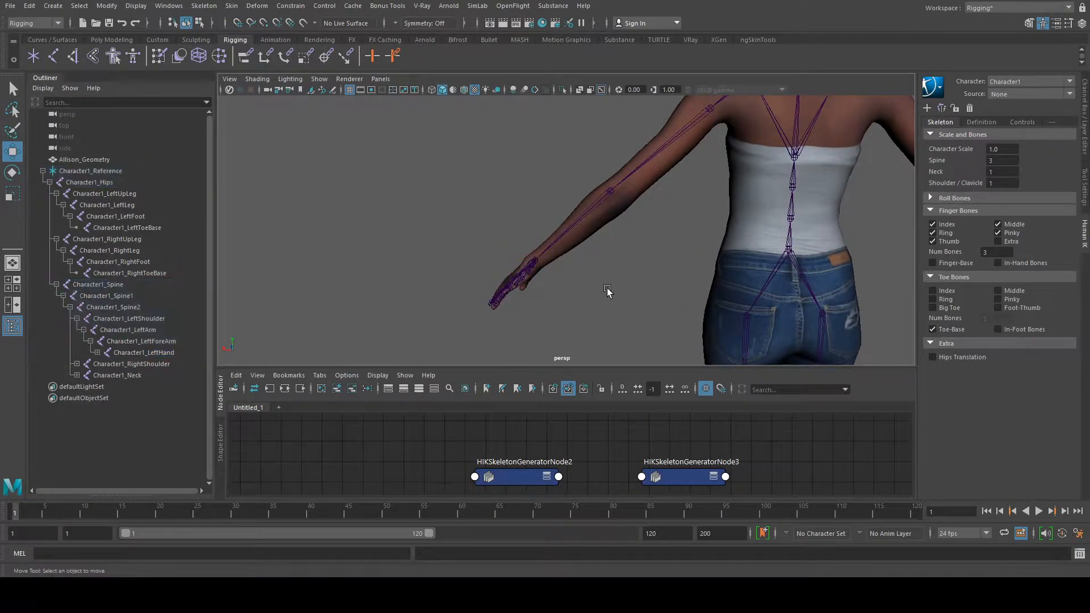
# Reposition the left shoulder joint to about 12.5, 149.1, -2.0 cm and clear the selection.
pyautogui.scroll(-3, 606, 292)
pyautogui.moveTo(602, 209)
pyautogui.keyDown('alt'); pyautogui.mouseDown()
pyautogui.moveTo(832, 240)
pyautogui.moveTo(816, 236)
pyautogui.moveTo(844, 223)
pyautogui.moveTo(850, 204)
pyautogui.moveTo(602, 200)
pyautogui.mouseUp(); pyautogui.keyUp('alt')
pyautogui.scroll(5, 602, 200)
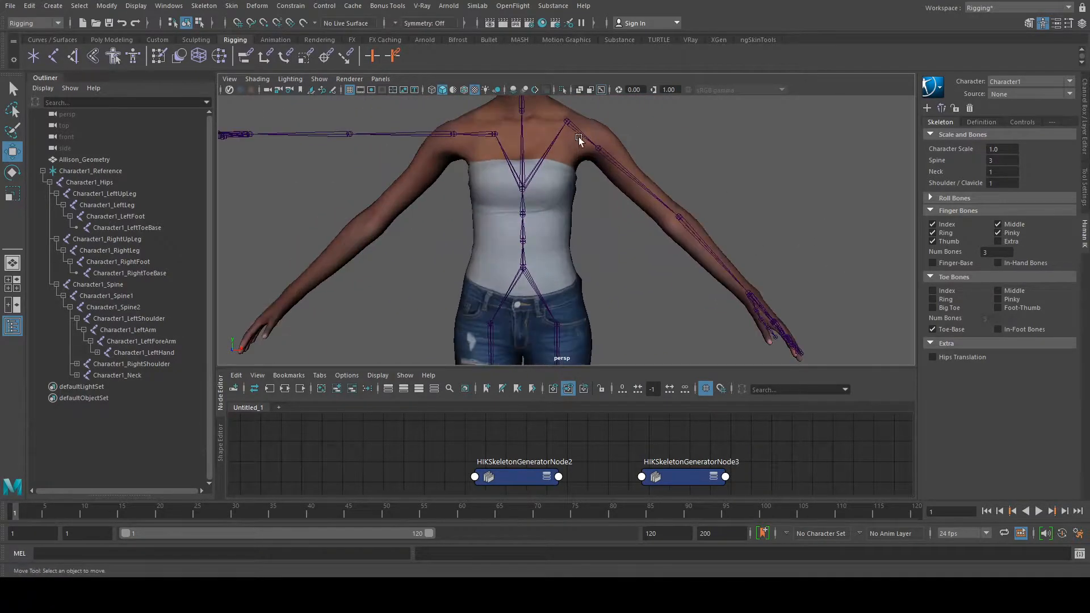
pyautogui.click(556, 143)
pyautogui.moveTo(556, 143); pyautogui.dragTo(558, 156)
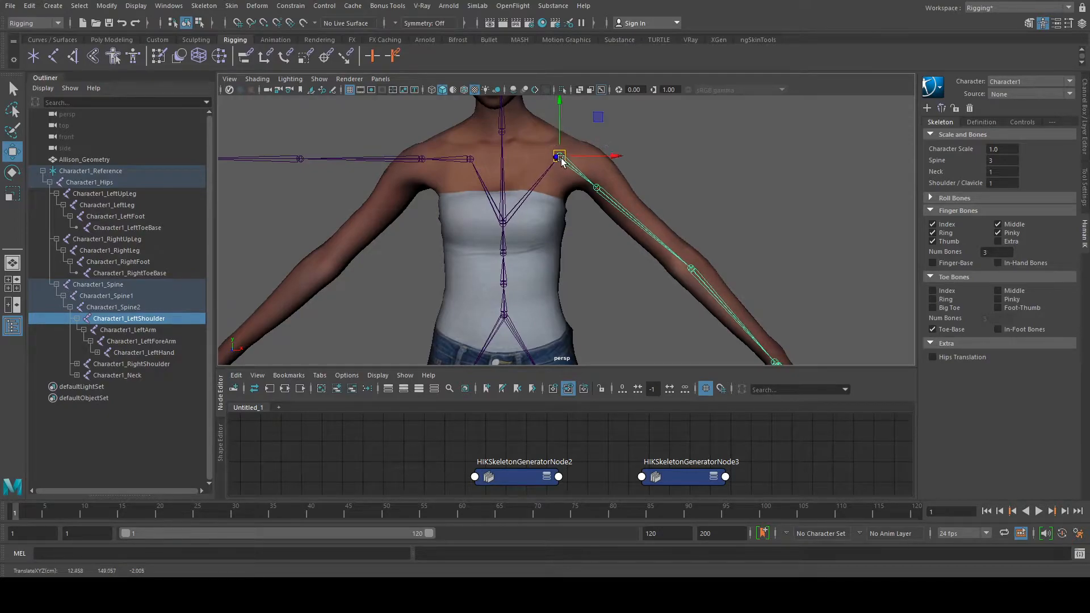
pyautogui.click(774, 207)
# Rotate the left shoulder joint to about -46° in Z and move it to about 14.3, 150.6, -1.8 cm.
pyautogui.keyDown('alt'); pyautogui.moveTo(775, 207); pyautogui.dragTo(700, 170); pyautogui.keyUp('alt')
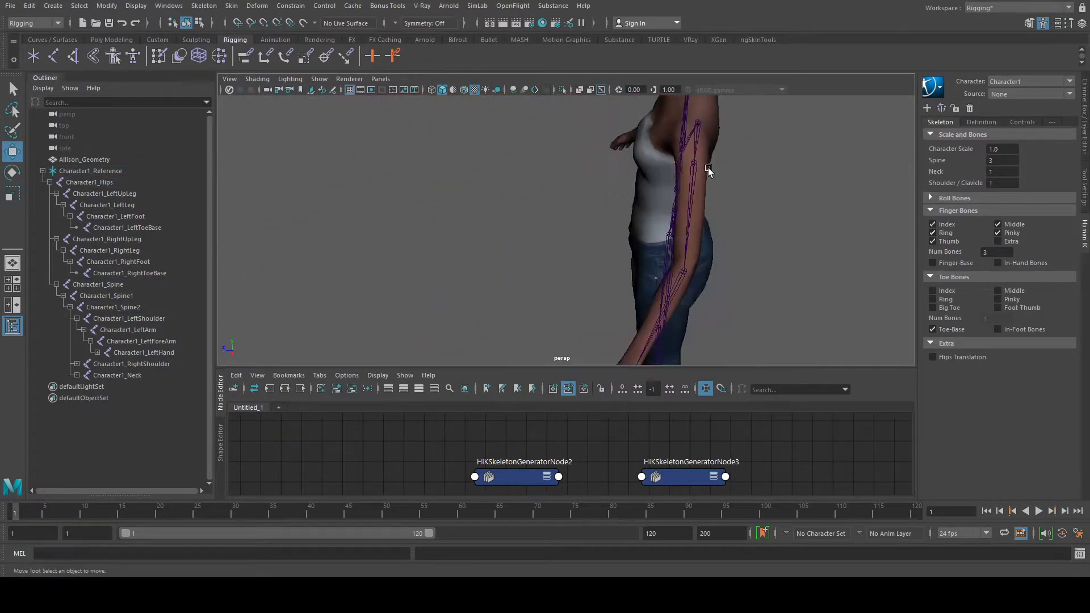
pyautogui.keyDown('alt'); pyautogui.moveTo(700, 171); pyautogui.dragTo(640, 166, button='middle'); pyautogui.keyUp('alt')
pyautogui.keyDown('alt'); pyautogui.moveTo(610, 183); pyautogui.dragTo(567, 134); pyautogui.keyUp('alt')
pyautogui.click(616, 155)
pyautogui.click(17, 174)
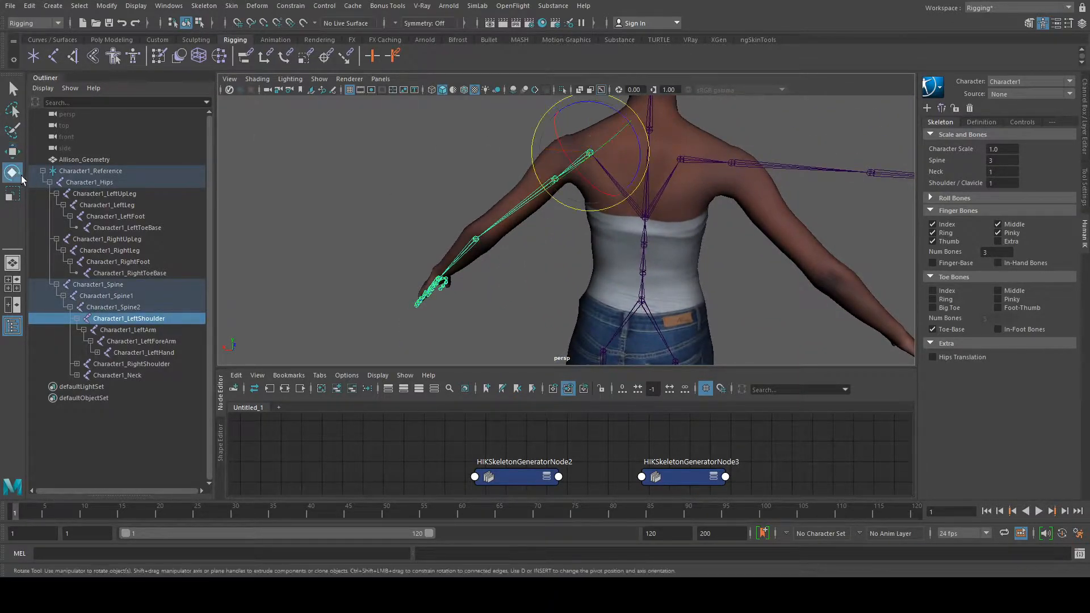
pyautogui.moveTo(597, 214); pyautogui.dragTo(603, 215)
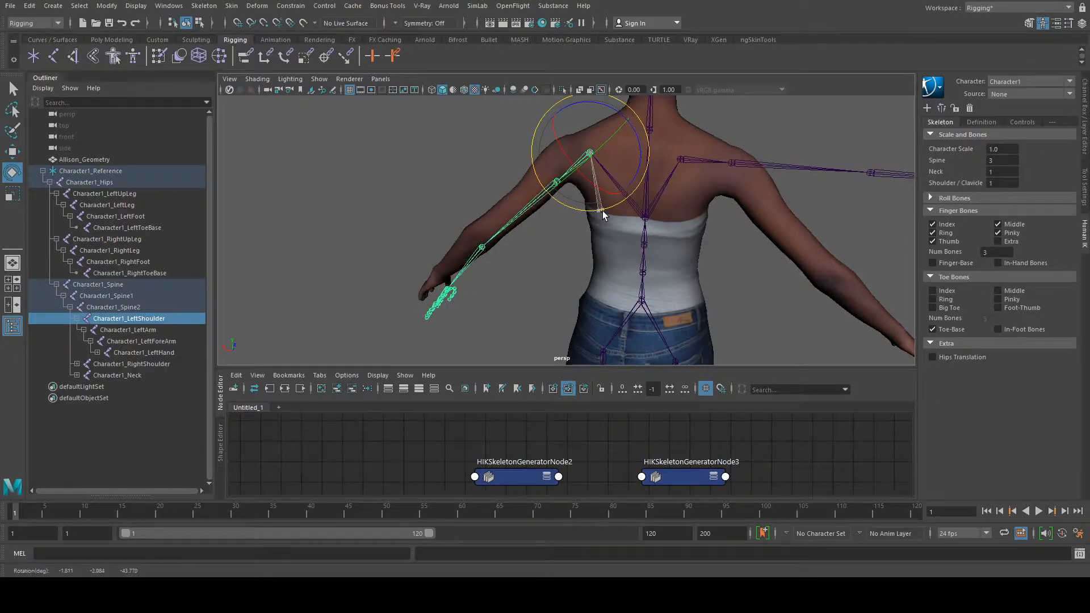
pyautogui.click(12, 150)
pyautogui.moveTo(587, 157); pyautogui.dragTo(583, 152)
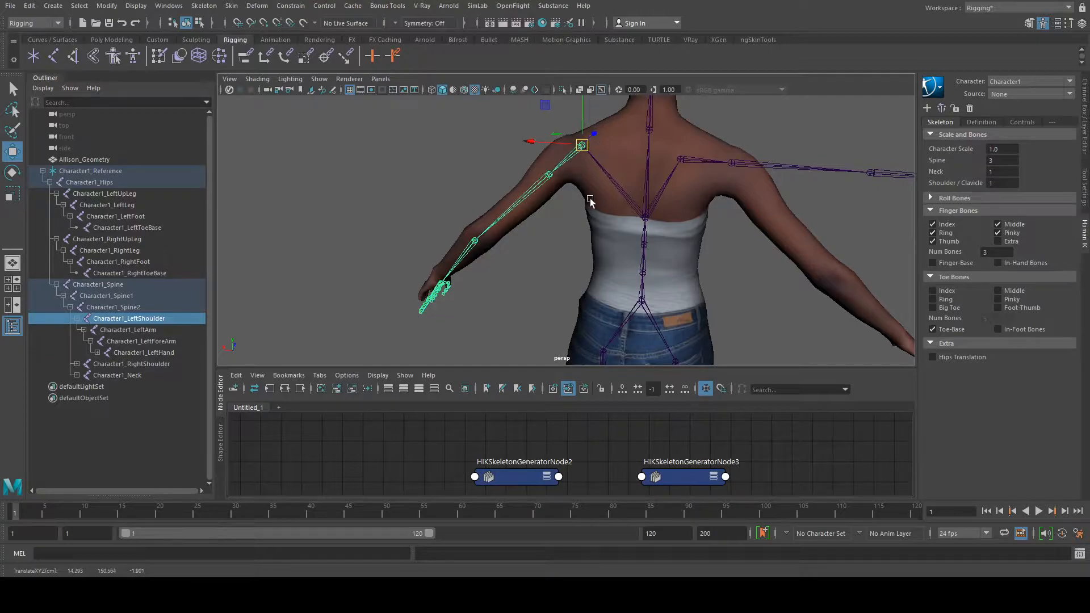
# Rotate the left forearm joint slightly forward to centre its bone in the lower arm, and clear the selection.
pyautogui.keyDown('alt'); pyautogui.moveTo(600, 183); pyautogui.dragTo(410, 210, button='right'); pyautogui.keyUp('alt')
pyautogui.keyDown('alt'); pyautogui.moveTo(547, 219); pyautogui.dragTo(668, 228); pyautogui.keyUp('alt')
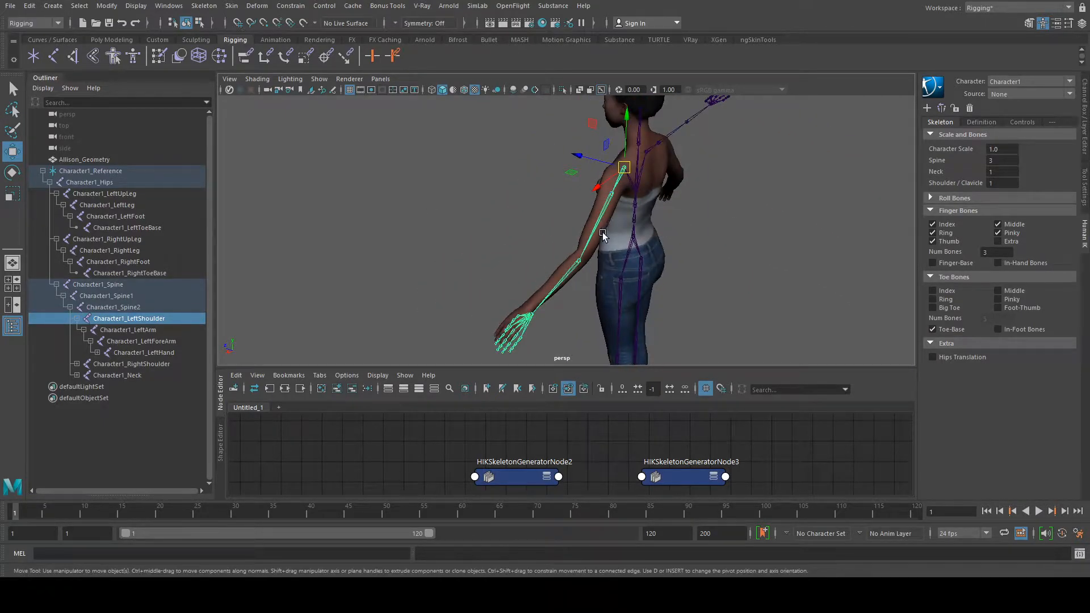
pyautogui.scroll(3, 604, 235)
pyautogui.keyDown('alt'); pyautogui.moveTo(620, 282); pyautogui.dragTo(518, 221, button='right'); pyautogui.keyUp('alt')
pyautogui.keyDown('alt'); pyautogui.moveTo(518, 222); pyautogui.dragTo(638, 224); pyautogui.keyUp('alt')
pyautogui.keyDown('alt'); pyautogui.moveTo(522, 213); pyautogui.dragTo(605, 205, button='right'); pyautogui.keyUp('alt')
pyautogui.keyDown('alt'); pyautogui.moveTo(606, 205); pyautogui.dragTo(551, 193); pyautogui.keyUp('alt')
pyautogui.keyDown('alt'); pyautogui.moveTo(653, 218); pyautogui.dragTo(638, 171, button='middle'); pyautogui.keyUp('alt')
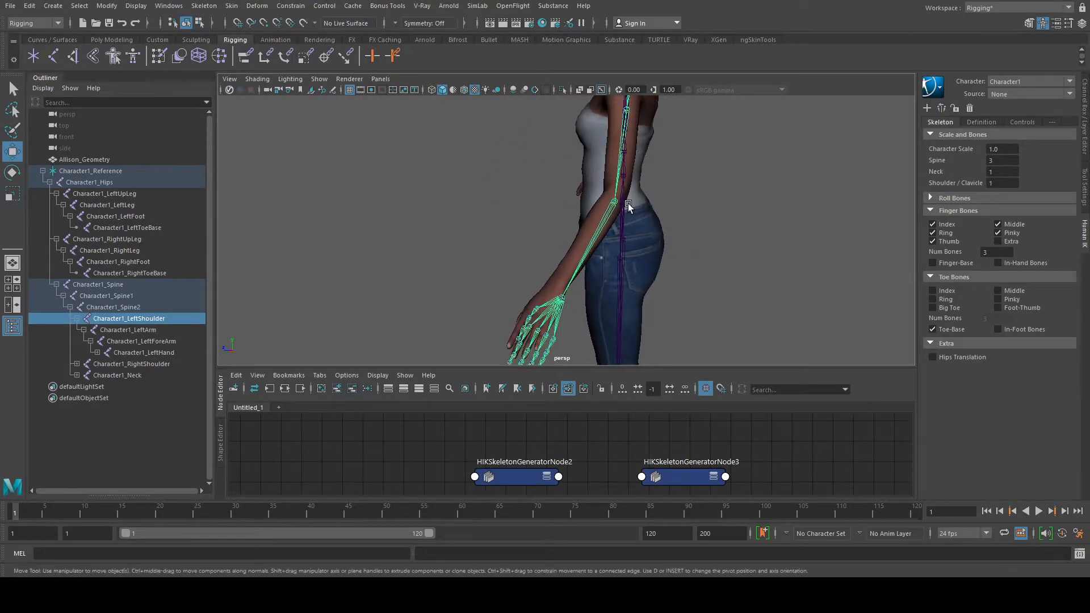
pyautogui.click(612, 202)
pyautogui.click(14, 173)
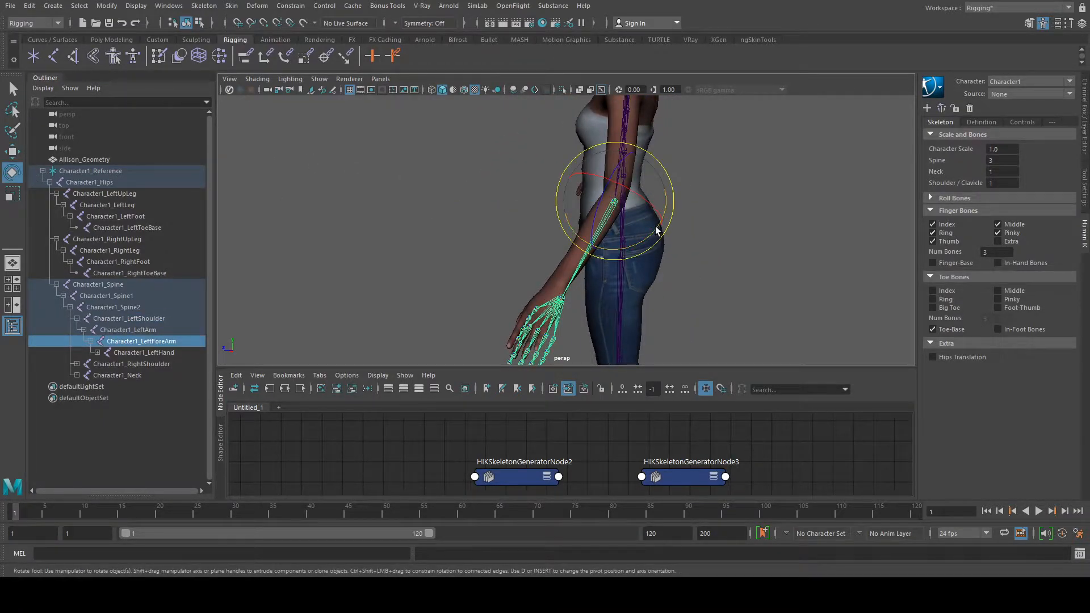
pyautogui.moveTo(656, 230); pyautogui.dragTo(652, 236)
pyautogui.click(396, 244)
# Move the left hand joint up into the wrist, to about 55.7 cm in X and 108.1 cm in Y.
pyautogui.click(554, 293)
pyautogui.press('w')
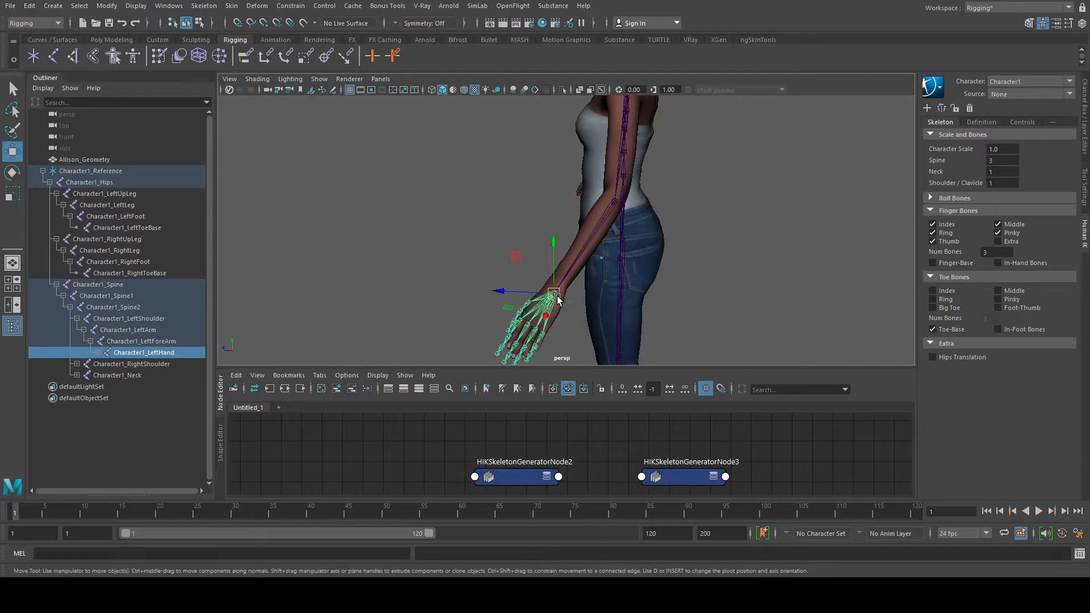
pyautogui.moveTo(556, 298); pyautogui.dragTo(565, 290)
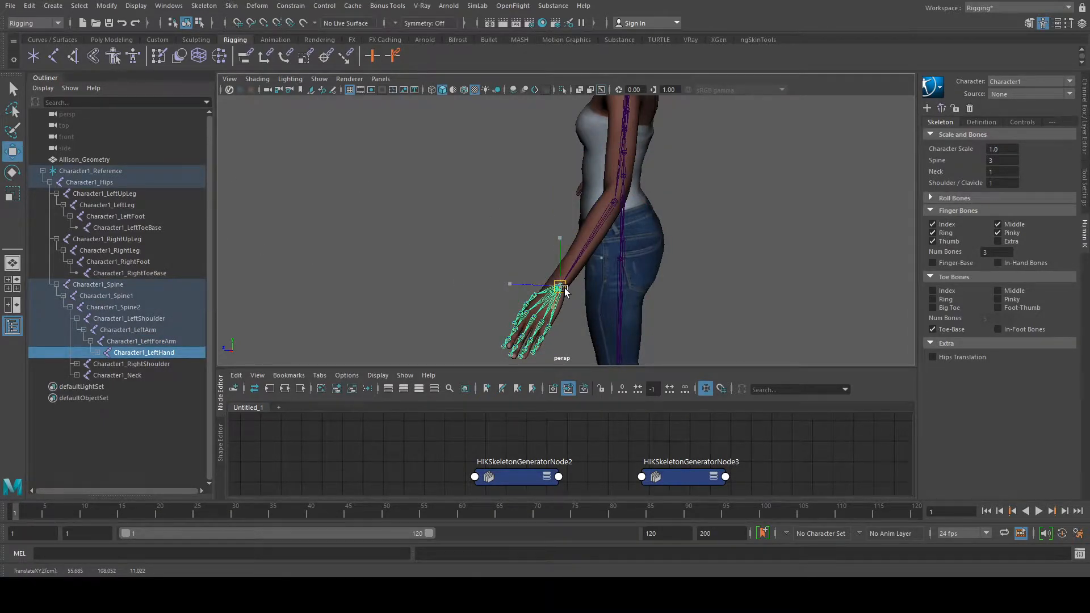
pyautogui.click(732, 236)
# Clear the selection and examine how the left arm, hand and finger joints sit in the mesh from several angles.
pyautogui.keyDown('alt'); pyautogui.moveTo(732, 236); pyautogui.dragTo(315, 238); pyautogui.keyUp('alt')
pyautogui.keyDown('alt'); pyautogui.moveTo(565, 147); pyautogui.dragTo(564, 221, button='middle'); pyautogui.keyUp('alt')
pyautogui.keyDown('alt'); pyautogui.moveTo(564, 220); pyautogui.dragTo(676, 193); pyautogui.keyUp('alt')
pyautogui.keyDown('alt'); pyautogui.moveTo(693, 274); pyautogui.dragTo(611, 202, button='middle'); pyautogui.keyUp('alt')
pyautogui.scroll(4, 603, 210)
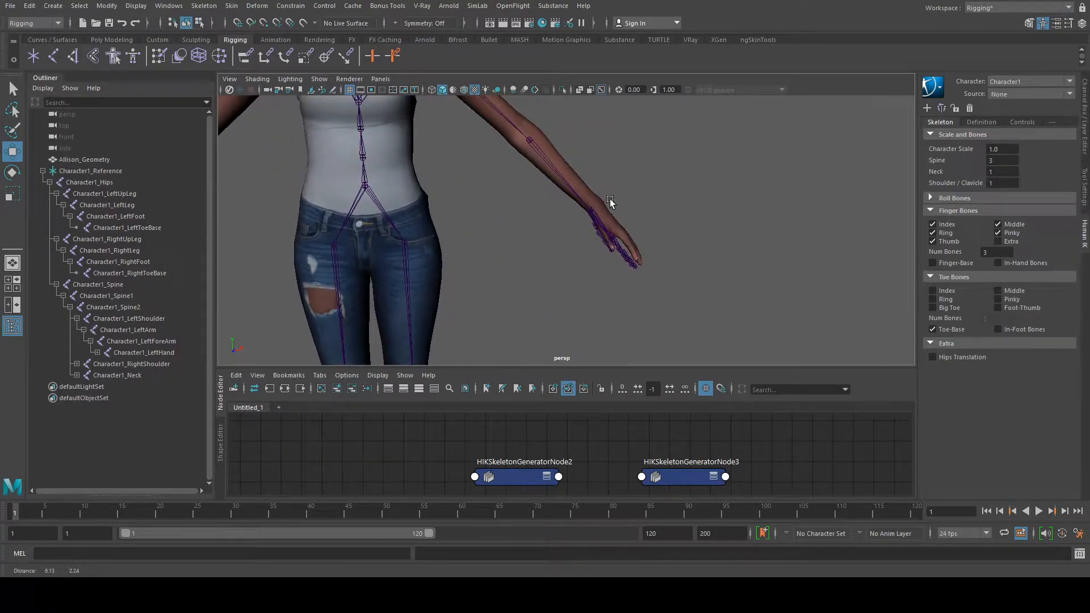
pyautogui.click(579, 209)
pyautogui.keyDown('alt'); pyautogui.moveTo(772, 187); pyautogui.dragTo(661, 204); pyautogui.keyUp('alt')
pyautogui.click(646, 249)
pyautogui.keyDown('alt'); pyautogui.moveTo(584, 227); pyautogui.dragTo(776, 133); pyautogui.keyUp('alt')
pyautogui.keyDown('alt'); pyautogui.moveTo(777, 133); pyautogui.dragTo(548, 307, button='right'); pyautogui.keyUp('alt')
pyautogui.keyDown('alt'); pyautogui.moveTo(549, 307); pyautogui.dragTo(603, 268); pyautogui.keyUp('alt')
pyautogui.scroll(3, 474, 243)
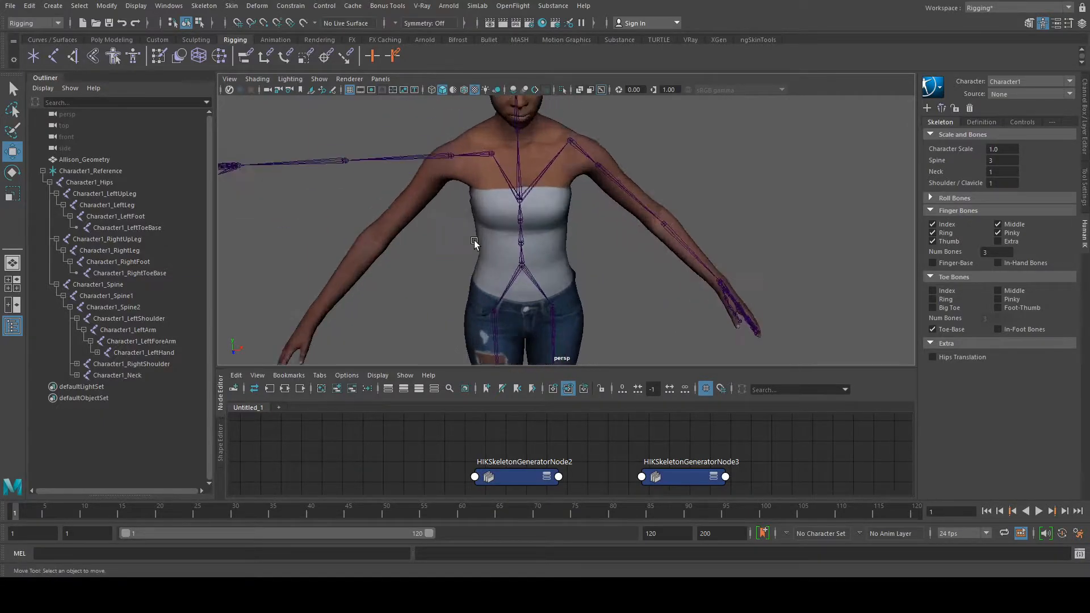
pyautogui.scroll(-5, 496, 236)
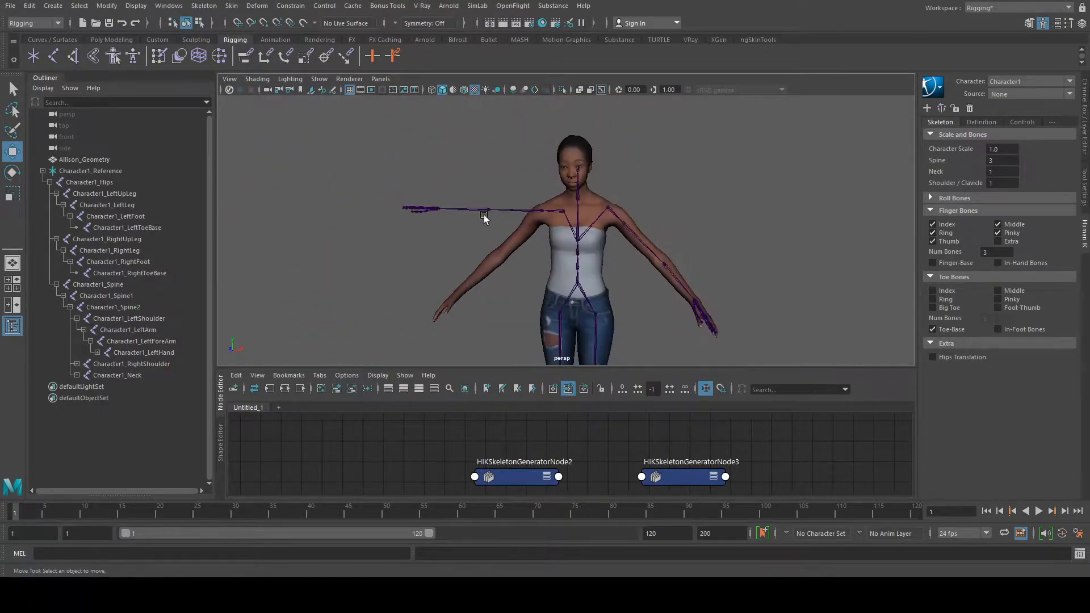
# Move the right shoulder joint outward to about -13.4 cm in X, near the left shoulder's height, and compare both shoulders.
pyautogui.keyDown('alt'); pyautogui.moveTo(479, 242); pyautogui.dragTo(547, 207, button='right'); pyautogui.keyUp('alt')
pyautogui.click(570, 242)
pyautogui.moveTo(564, 244); pyautogui.dragTo(519, 228)
pyautogui.hotkey('ctrl', 'z')
pyautogui.moveTo(604, 245); pyautogui.dragTo(604, 245)
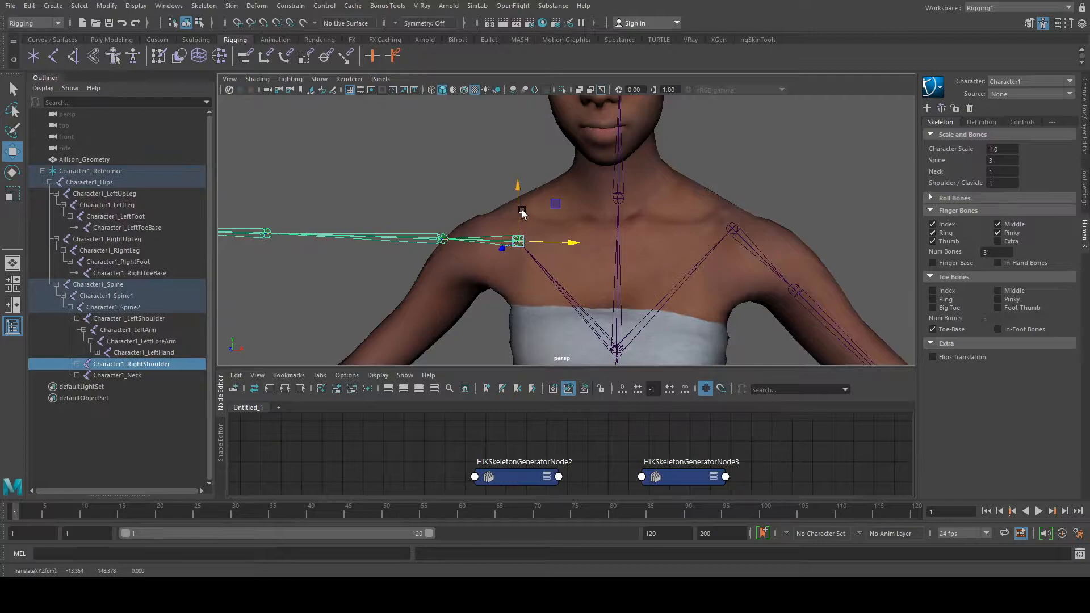
pyautogui.moveTo(517, 207); pyautogui.dragTo(758, 163)
pyautogui.scroll(-4, 491, 207)
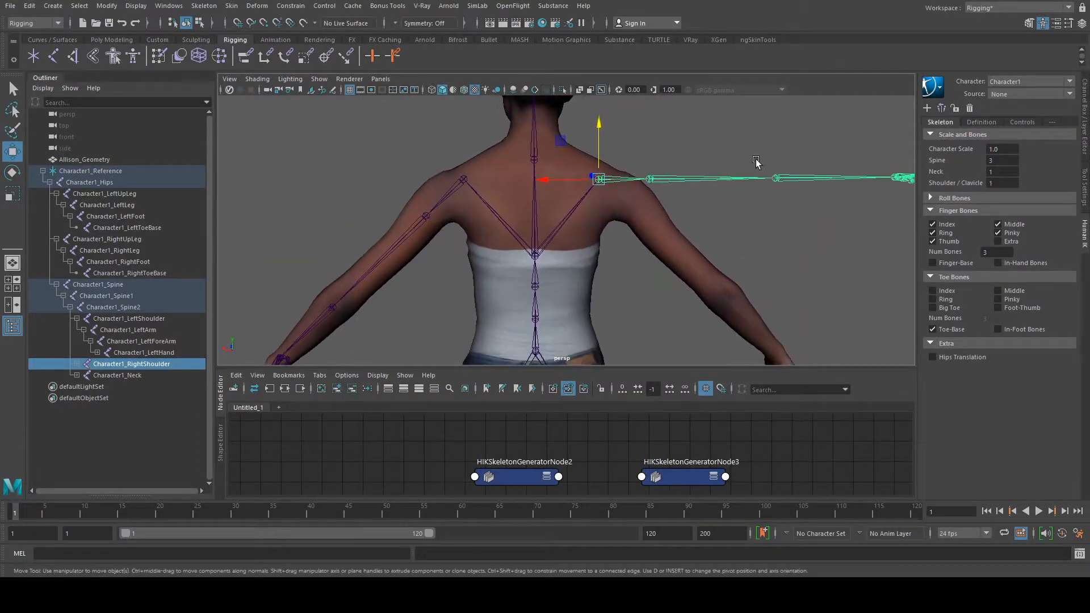
pyautogui.click(463, 177)
pyautogui.keyDown('alt'); pyautogui.moveTo(464, 176); pyautogui.dragTo(705, 173); pyautogui.keyUp('alt')
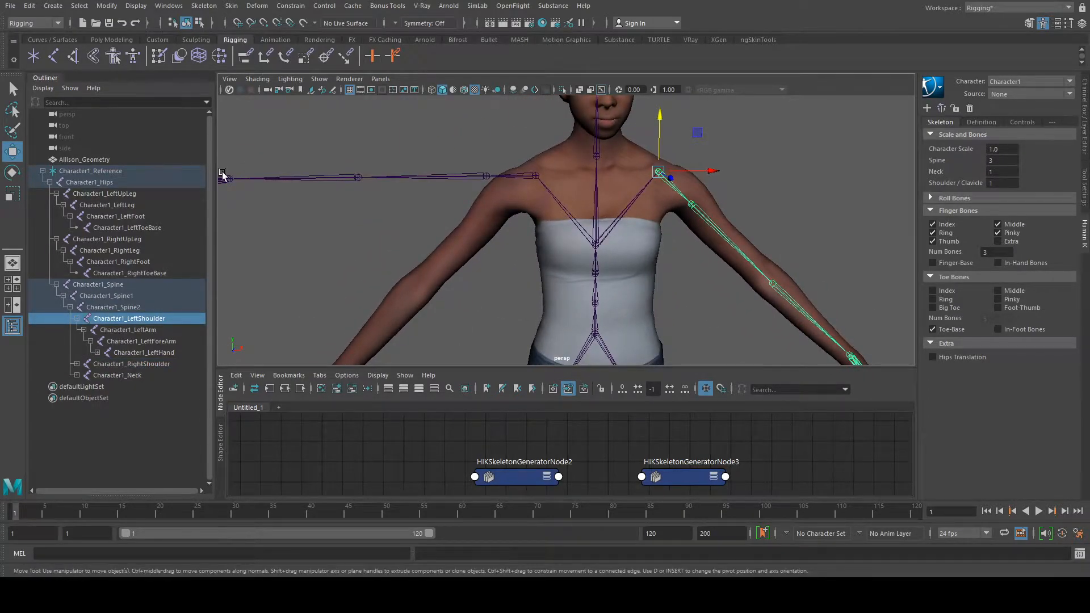
pyautogui.click(535, 173)
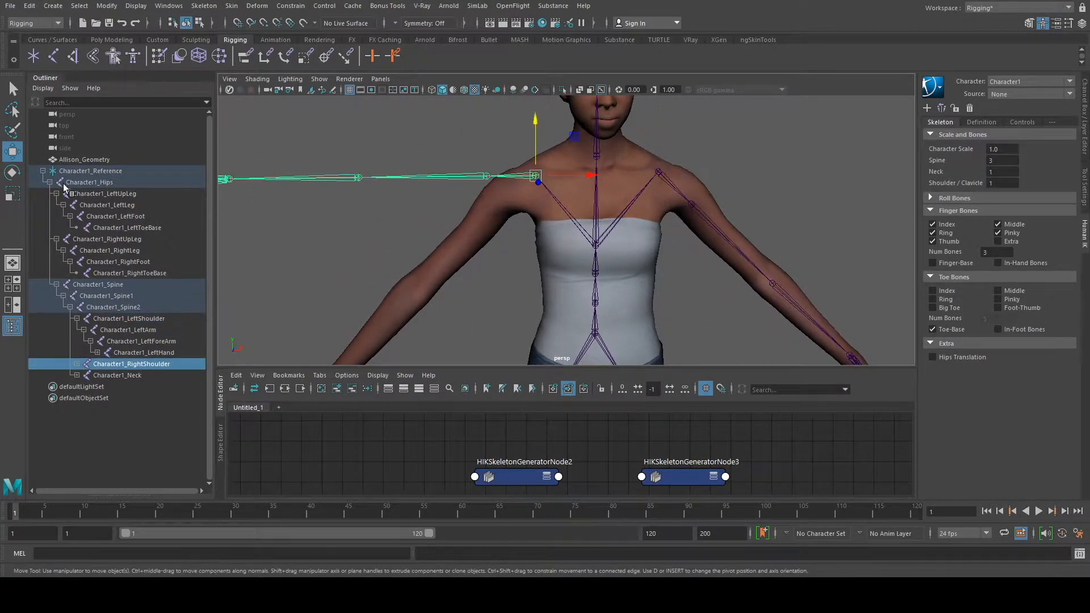
# Rotate the right shoulder joint to about 43° in Z to swing the arm chain down into the right arm.
pyautogui.click(17, 176)
pyautogui.moveTo(492, 213); pyautogui.dragTo(690, 221)
pyautogui.keyDown('alt'); pyautogui.moveTo(733, 190); pyautogui.dragTo(609, 150); pyautogui.keyUp('alt')
pyautogui.moveTo(569, 180); pyautogui.dragTo(561, 187)
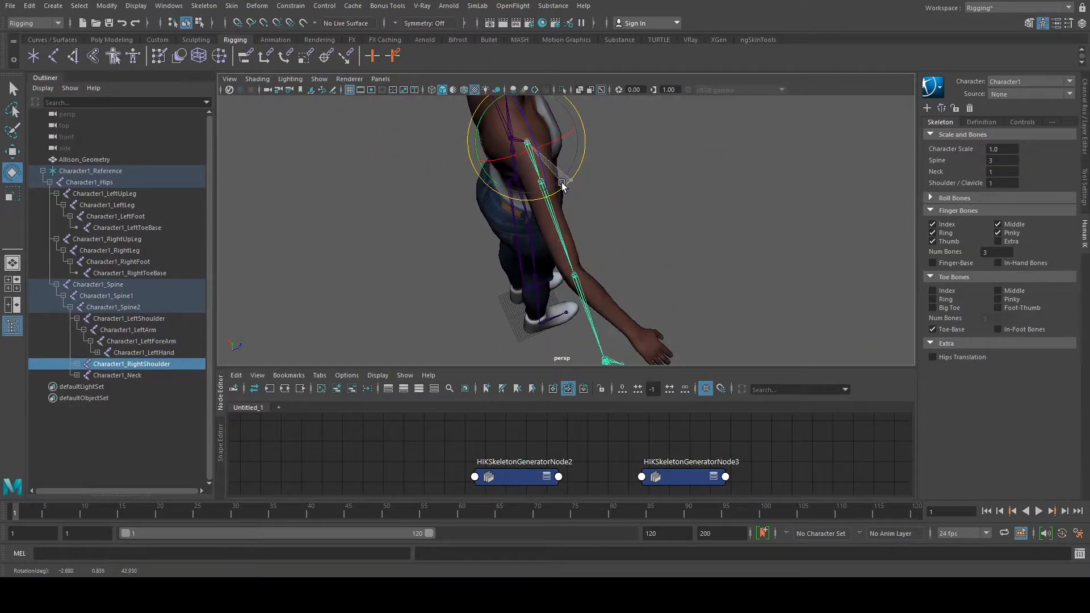
pyautogui.keyDown('alt'); pyautogui.moveTo(718, 214); pyautogui.dragTo(662, 178); pyautogui.keyUp('alt')
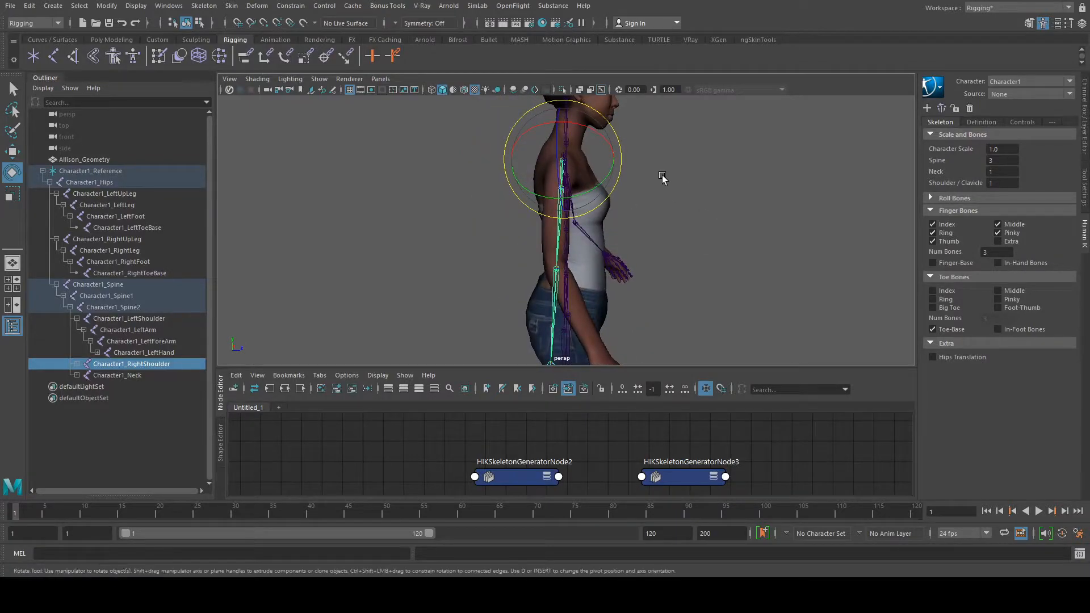
# Rotate the right forearm joint forward to follow the lower arm of the mesh.
pyautogui.click(552, 263)
pyautogui.click(556, 277)
pyautogui.keyDown('alt'); pyautogui.moveTo(386, 253); pyautogui.dragTo(505, 260); pyautogui.keyUp('alt')
pyautogui.keyDown('alt'); pyautogui.moveTo(640, 305); pyautogui.dragTo(761, 222); pyautogui.keyUp('alt')
pyautogui.keyDown('alt'); pyautogui.moveTo(762, 223); pyautogui.dragTo(542, 156, button='middle'); pyautogui.keyUp('alt')
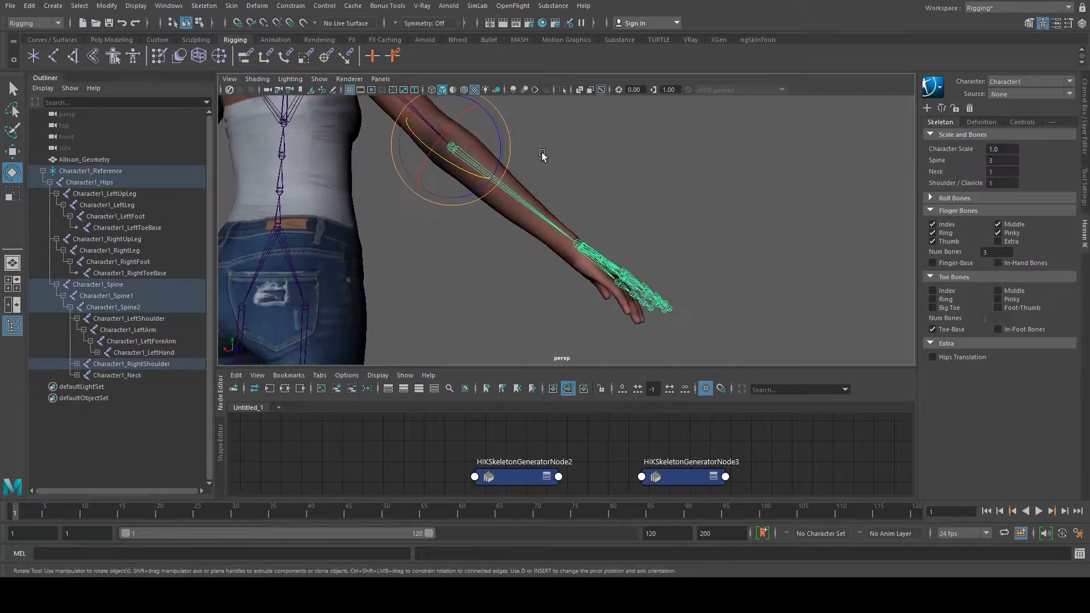
# Move the right hand joint into the wrist, to about -56.6, 108.0, 11.3 cm.
pyautogui.click(578, 250)
pyautogui.click(12, 152)
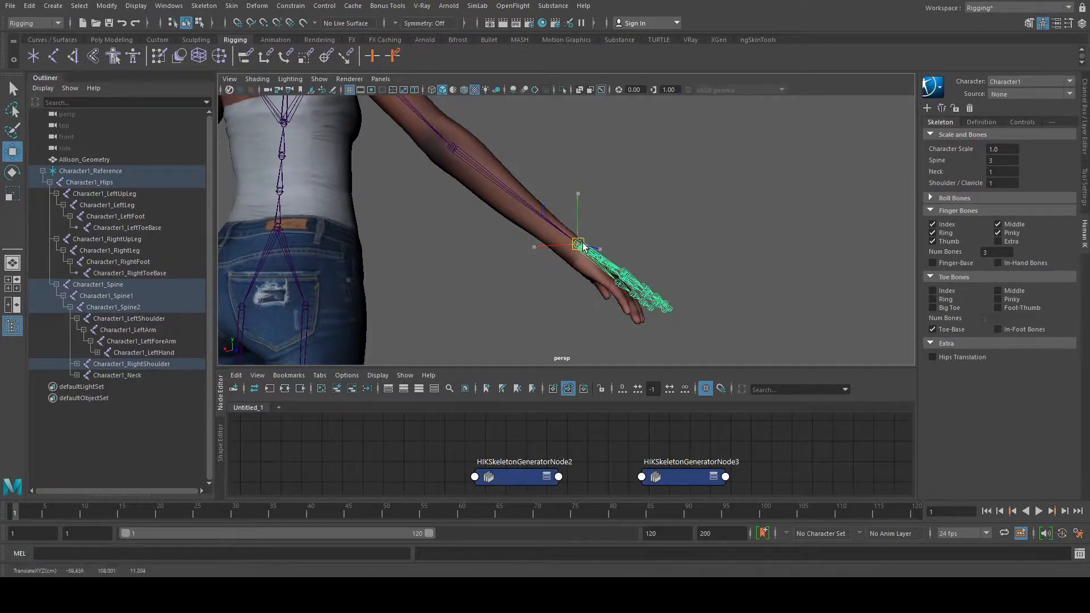
pyautogui.moveTo(582, 245); pyautogui.dragTo(576, 249)
pyautogui.scroll(-3, 716, 190)
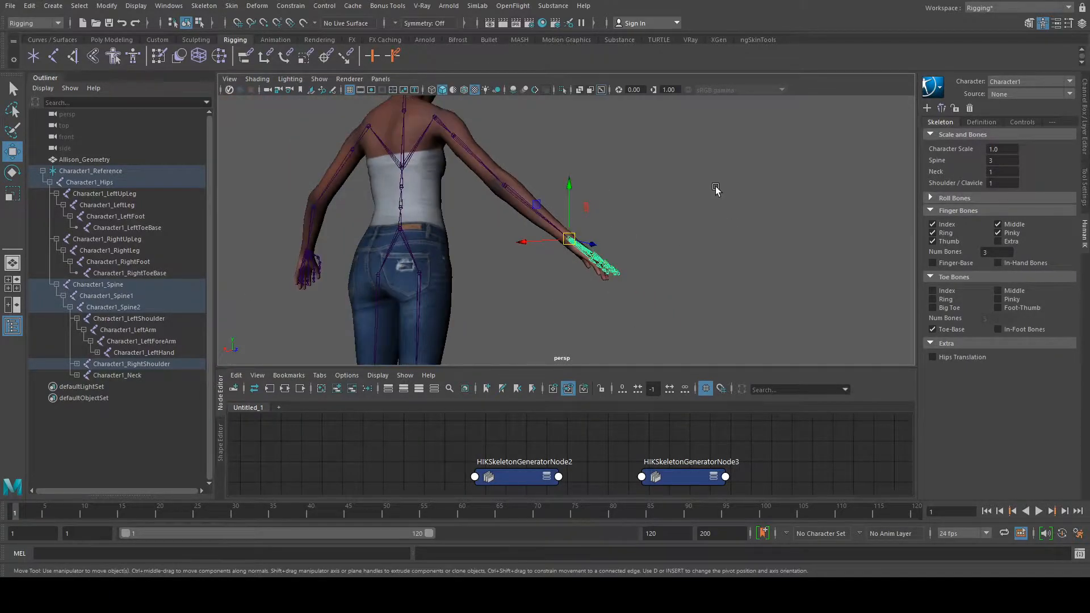
# Examine the right hand joint's fit in the wrist, using the four-view layout and the single perspective view.
pyautogui.keyDown('alt'); pyautogui.moveTo(737, 146); pyautogui.dragTo(532, 193); pyautogui.keyUp('alt')
pyautogui.keyDown('alt'); pyautogui.moveTo(569, 225); pyautogui.dragTo(539, 287); pyautogui.keyUp('alt')
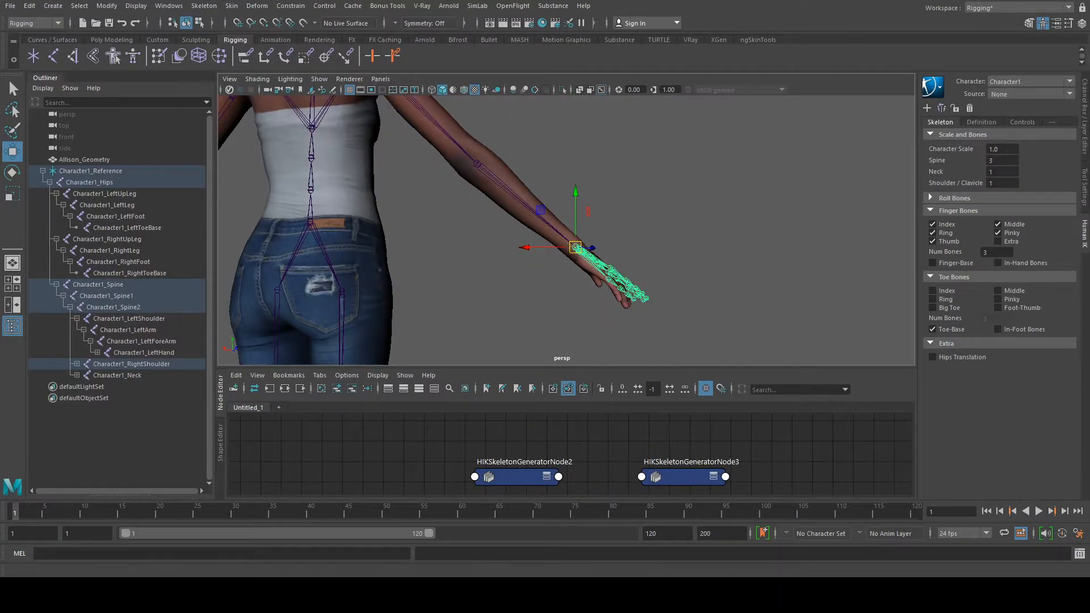
pyautogui.click(16, 282)
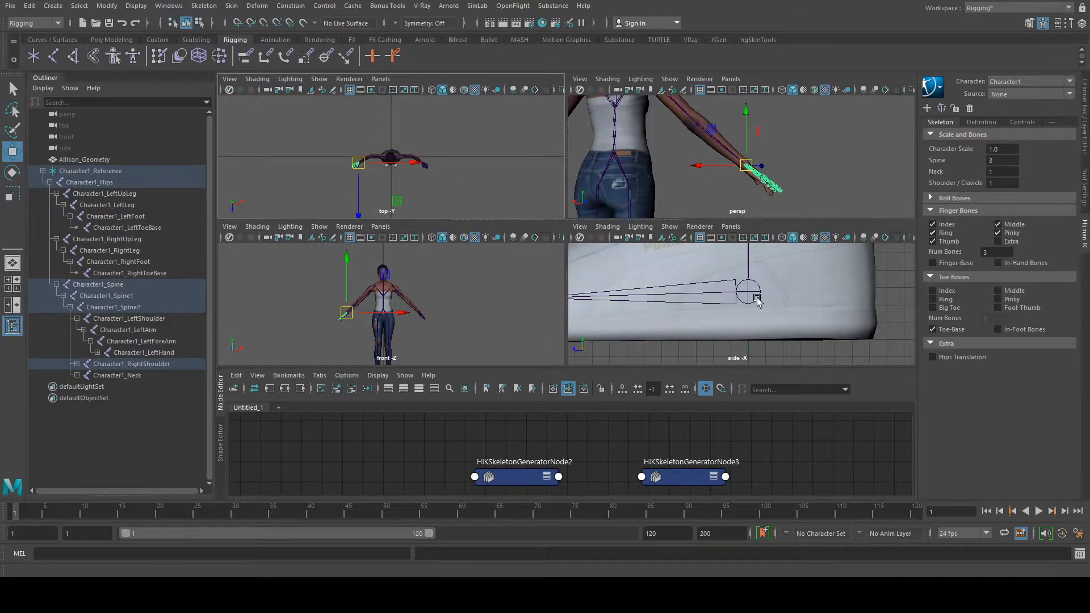
pyautogui.scroll(-5, 766, 264)
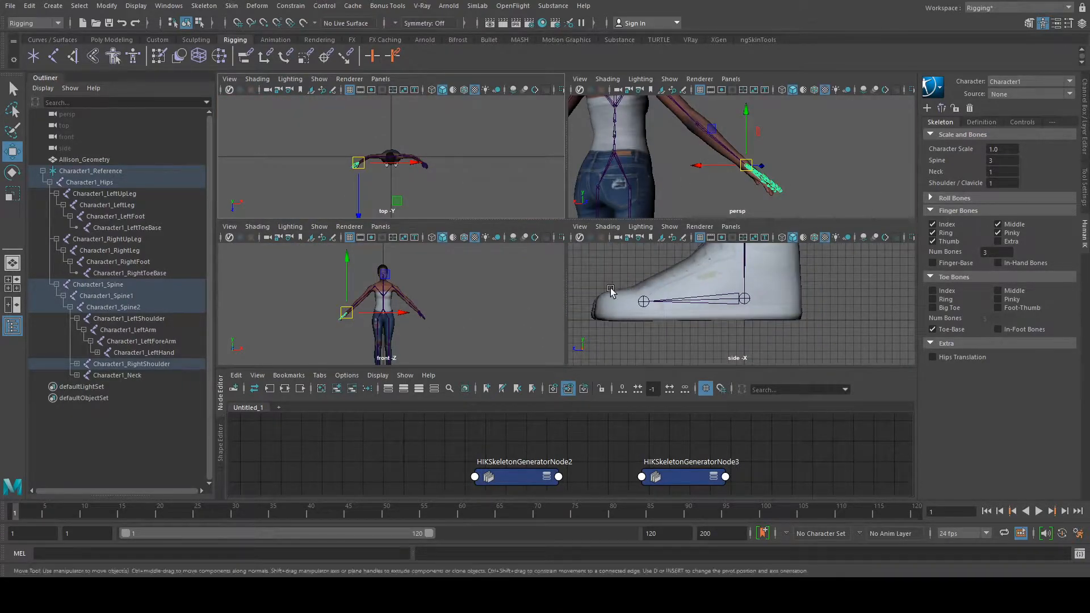
pyautogui.click(12, 262)
pyautogui.keyDown('alt'); pyautogui.moveTo(625, 260); pyautogui.dragTo(469, 195); pyautogui.keyUp('alt')
pyautogui.scroll(4, 523, 264)
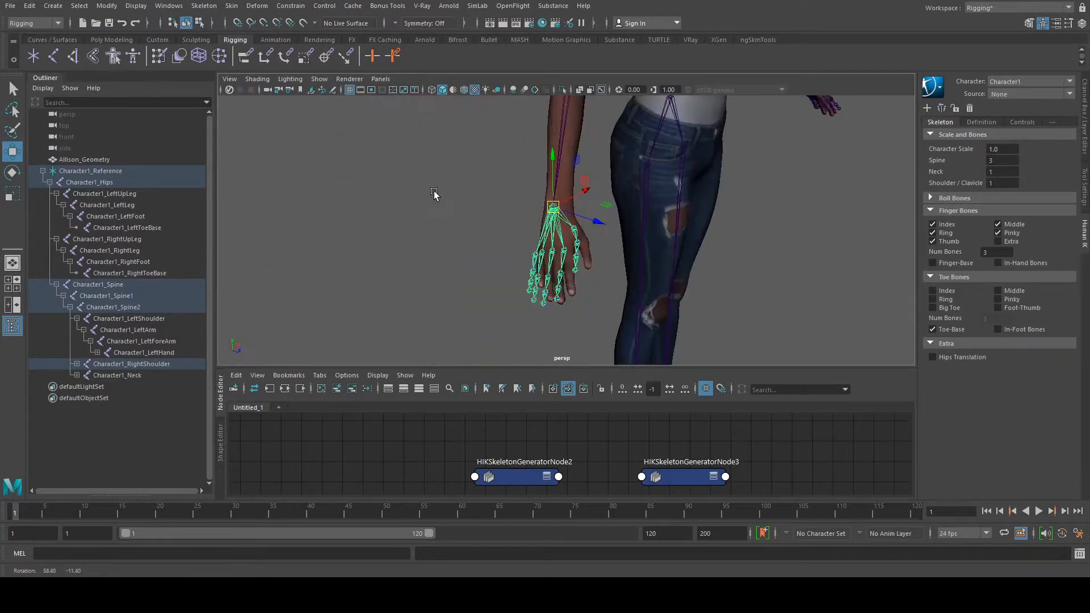
pyautogui.scroll(4, 629, 193)
pyautogui.keyDown('alt'); pyautogui.moveTo(629, 193); pyautogui.dragTo(730, 233); pyautogui.keyUp('alt')
# Nudge the right hand joint to bring its finger chain in line with the hand, and clear the selection.
pyautogui.click(558, 207)
pyautogui.moveTo(557, 232); pyautogui.dragTo(602, 223)
pyautogui.click(590, 226)
# Rotate the left thumb's base joint to about -6.7° in Z so its chain follows the thumb, and clear the selection.
pyautogui.keyDown('alt'); pyautogui.moveTo(649, 145); pyautogui.dragTo(627, 201); pyautogui.keyUp('alt')
pyautogui.keyDown('alt'); pyautogui.moveTo(627, 201); pyautogui.dragTo(635, 159, button='right'); pyautogui.keyUp('alt')
pyautogui.keyDown('alt'); pyautogui.moveTo(636, 159); pyautogui.dragTo(662, 245); pyautogui.keyUp('alt')
pyautogui.keyDown('alt'); pyautogui.moveTo(661, 245); pyautogui.dragTo(671, 234, button='right'); pyautogui.keyUp('alt')
pyautogui.keyDown('alt'); pyautogui.moveTo(670, 235); pyautogui.dragTo(586, 197); pyautogui.keyUp('alt')
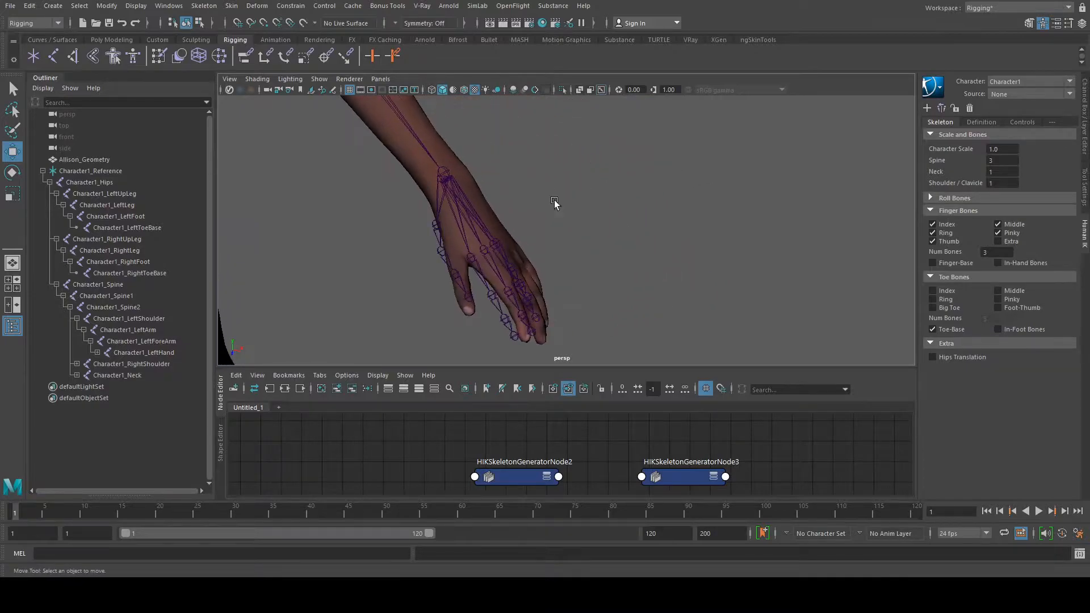
pyautogui.click(439, 230)
pyautogui.scroll(3, 436, 224)
pyautogui.keyDown('alt'); pyautogui.moveTo(436, 223); pyautogui.dragTo(628, 212); pyautogui.keyUp('alt')
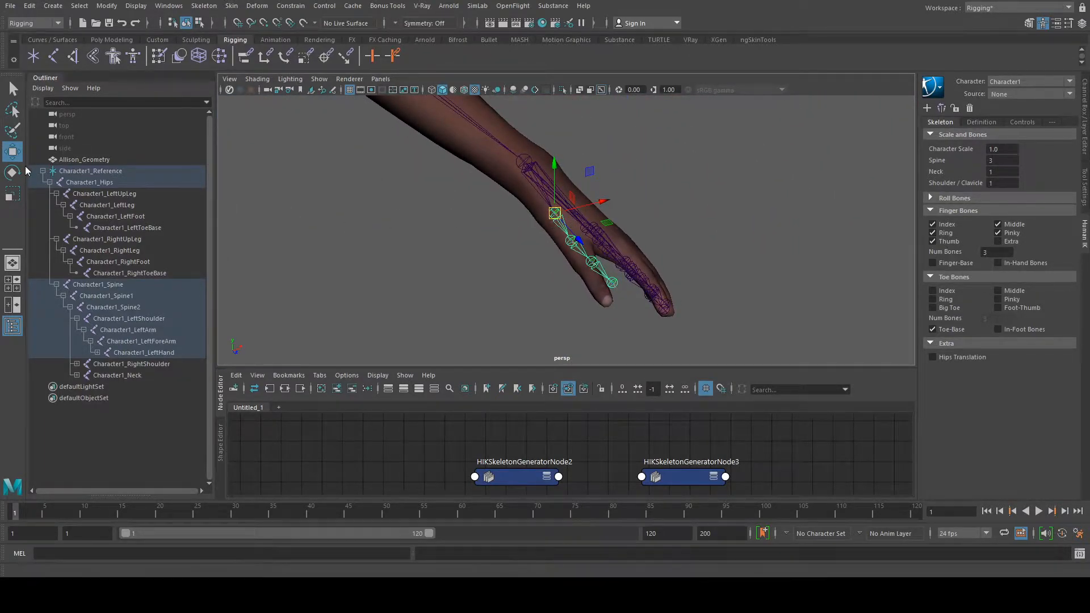
pyautogui.press('e')
pyautogui.moveTo(599, 232); pyautogui.dragTo(603, 236)
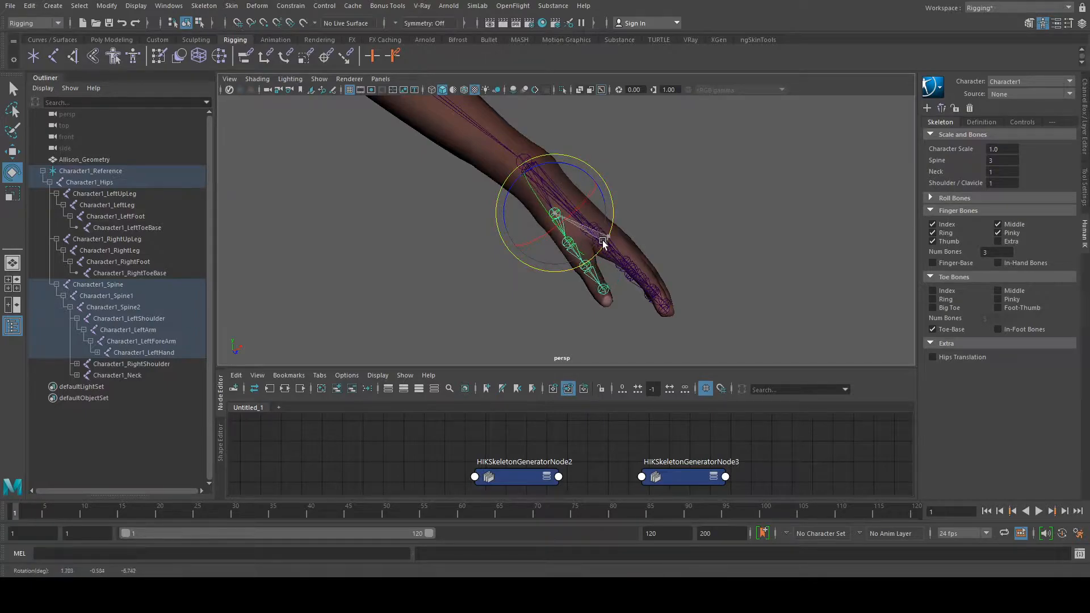
pyautogui.click(258, 312)
# Move the left thumb's base joint to about 57.2, 107.7, 15.3 cm and clear the selection.
pyautogui.keyDown('alt'); pyautogui.moveTo(487, 223); pyautogui.dragTo(336, 248); pyautogui.keyUp('alt')
pyautogui.click(336, 248)
pyautogui.click(12, 150)
pyautogui.keyDown('alt'); pyautogui.moveTo(573, 148); pyautogui.dragTo(564, 185); pyautogui.keyUp('alt')
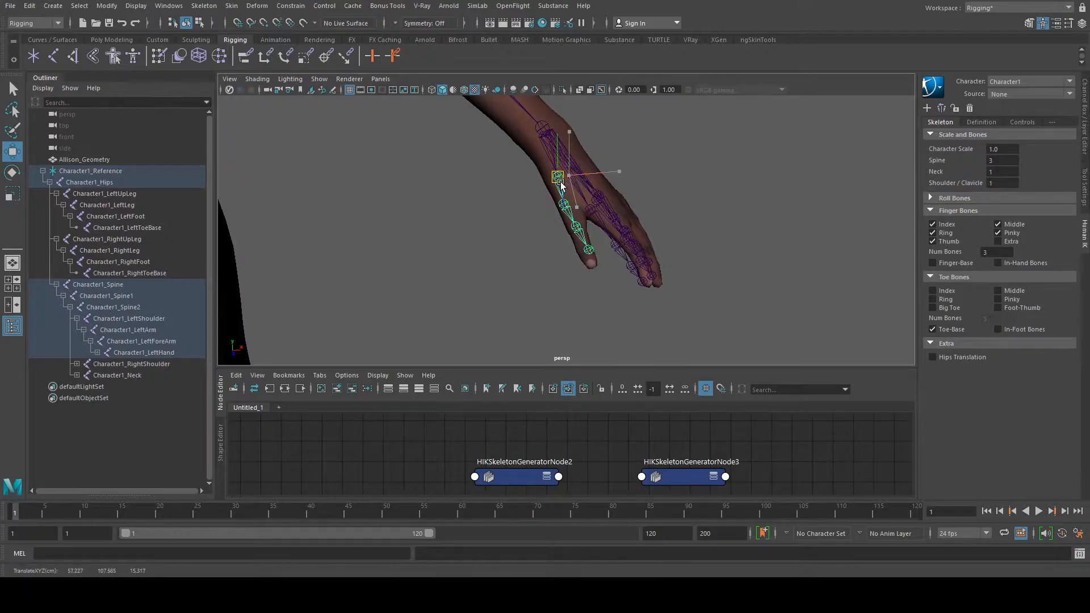
pyautogui.click(556, 284)
# Shift the left thumb's base joint slightly toward the palm and rotate it to about -10.2° in Z.
pyautogui.click(562, 202)
pyautogui.keyDown('alt'); pyautogui.moveTo(562, 203); pyautogui.dragTo(436, 199); pyautogui.keyUp('alt')
pyautogui.keyDown('alt'); pyautogui.moveTo(474, 210); pyautogui.dragTo(562, 171, button='middle'); pyautogui.keyUp('alt')
pyautogui.scroll(3, 674, 224)
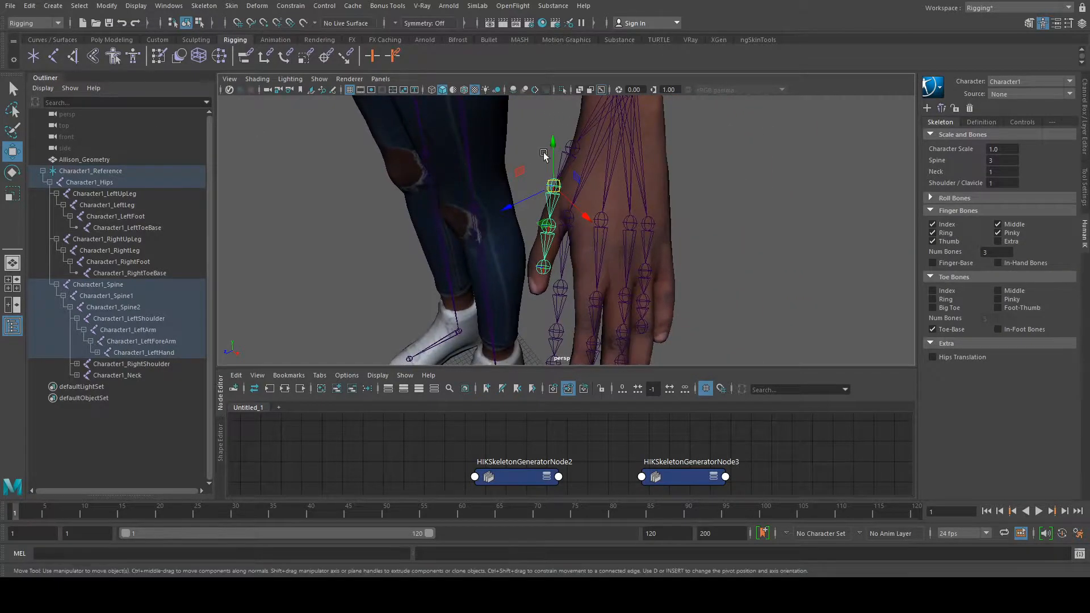
pyautogui.moveTo(578, 156); pyautogui.dragTo(580, 158)
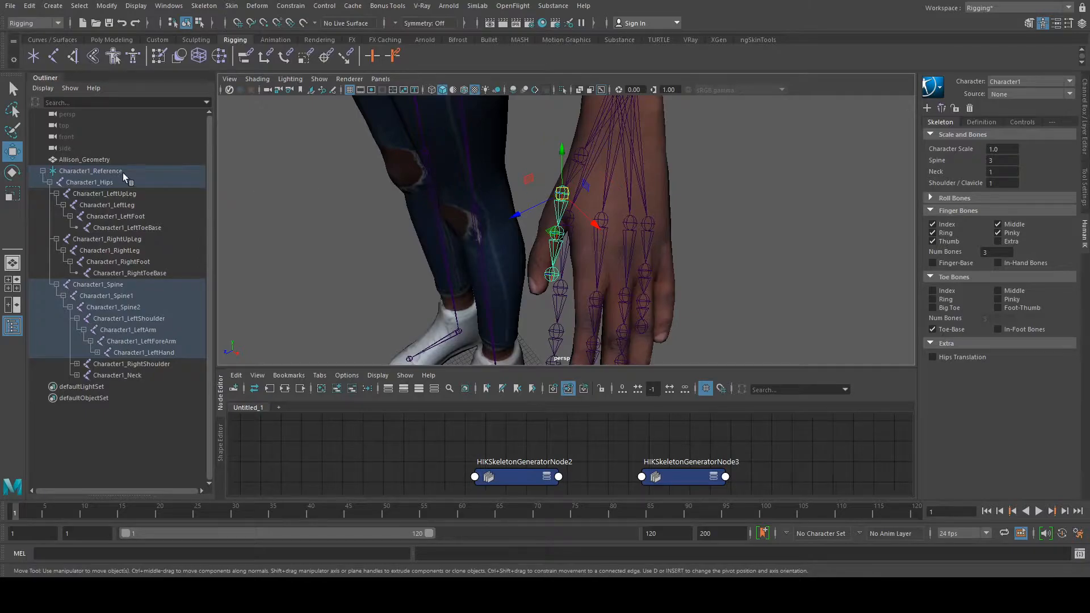
pyautogui.press('e')
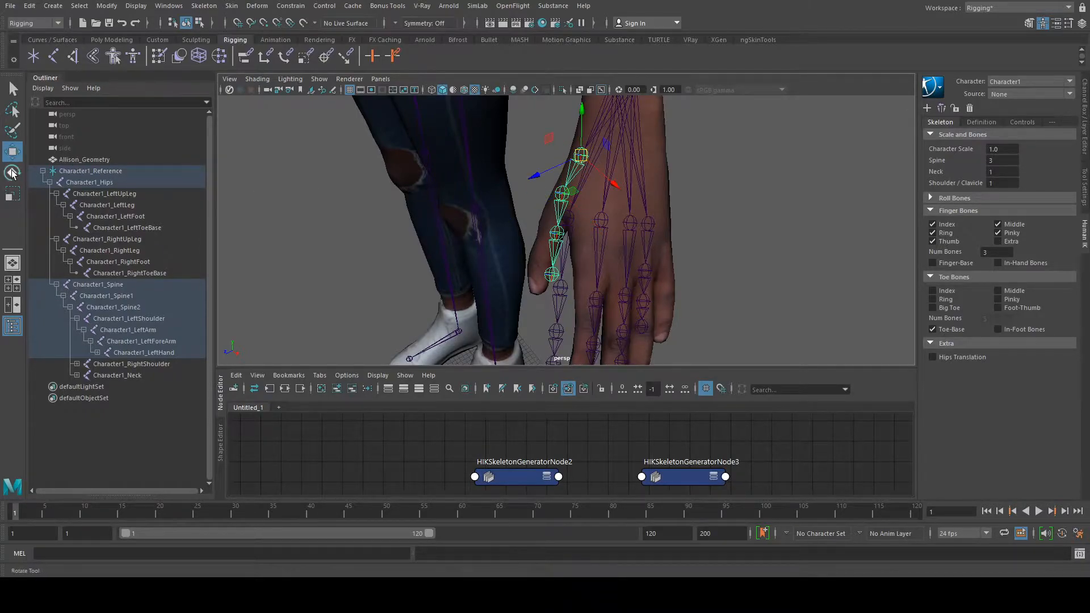
pyautogui.moveTo(612, 209); pyautogui.dragTo(602, 208)
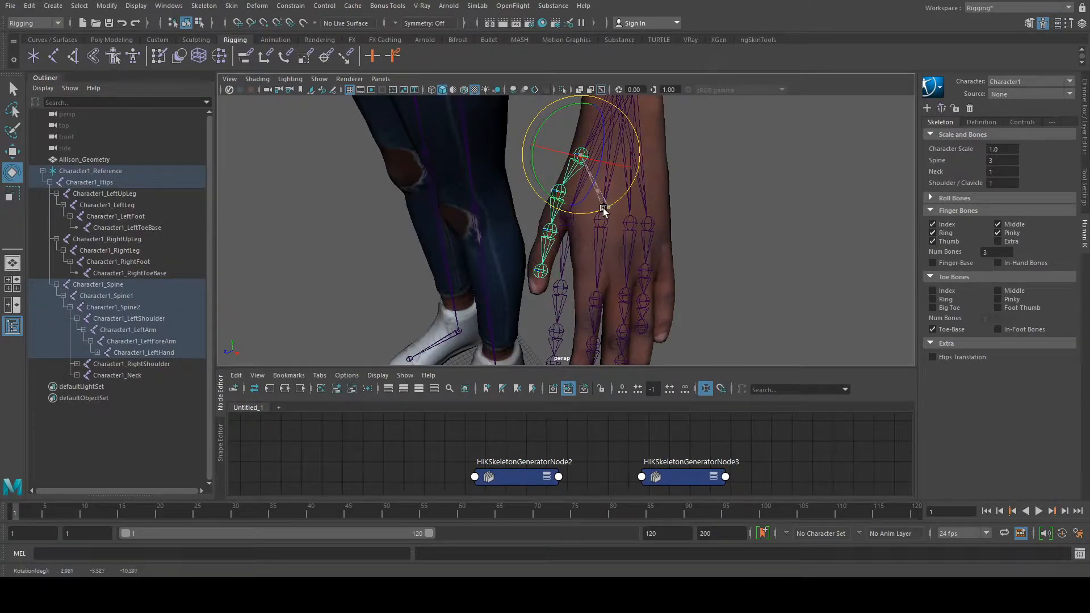
pyautogui.click(854, 210)
# Reposition the left thumb's base joint inside the thumb side of the palm.
pyautogui.keyDown('alt'); pyautogui.moveTo(644, 175); pyautogui.dragTo(691, 185); pyautogui.keyUp('alt')
pyautogui.keyDown('alt'); pyautogui.moveTo(691, 185); pyautogui.dragTo(619, 264, button='middle'); pyautogui.keyUp('alt')
pyautogui.keyDown('alt'); pyautogui.moveTo(620, 267); pyautogui.dragTo(652, 199, button='right'); pyautogui.keyUp('alt')
pyautogui.moveTo(653, 200); pyautogui.dragTo(524, 157)
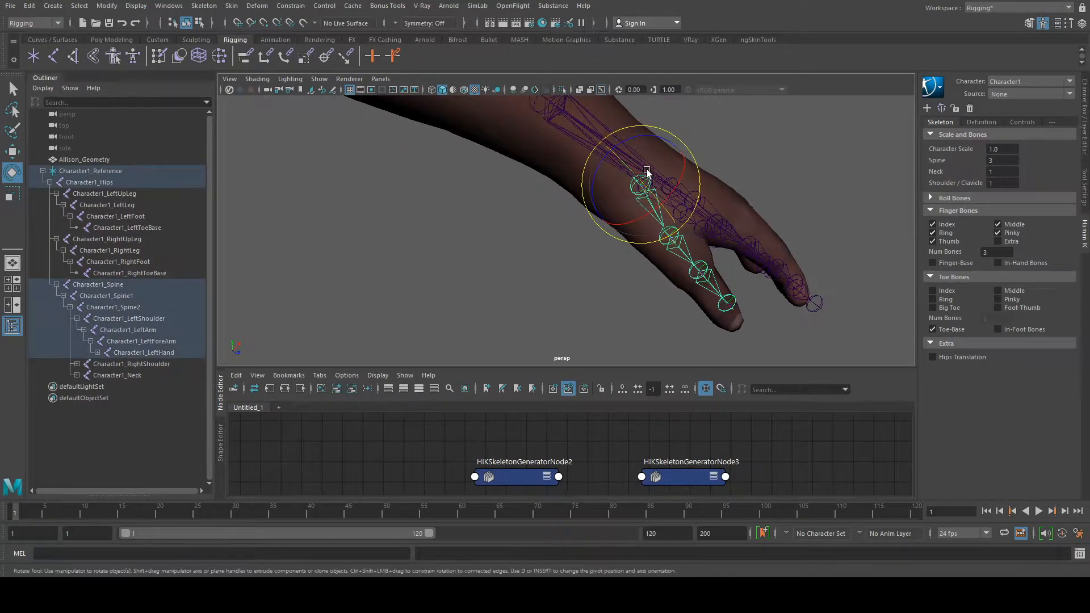
pyautogui.press('w')
pyautogui.moveTo(640, 184); pyautogui.dragTo(577, 248)
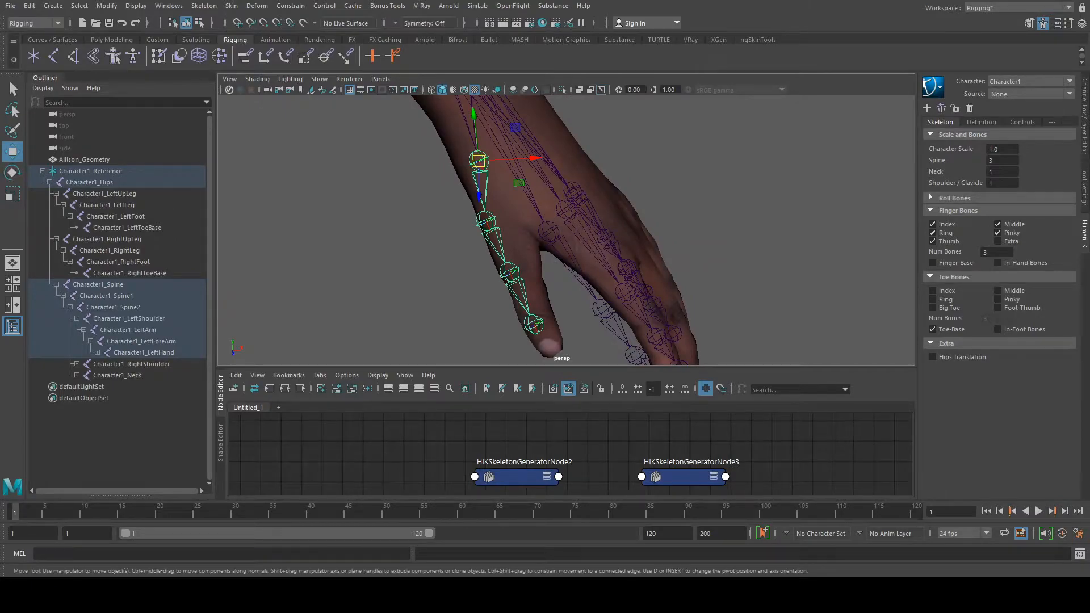
# Rotate the left thumb's base joint to centre its bone chain inside the thumb.
pyautogui.press('e')
pyautogui.moveTo(507, 207); pyautogui.dragTo(652, 172)
pyautogui.keyDown('alt'); pyautogui.moveTo(575, 169); pyautogui.dragTo(461, 162, button='middle'); pyautogui.keyUp('alt')
pyautogui.keyDown('alt'); pyautogui.moveTo(620, 245); pyautogui.dragTo(314, 251); pyautogui.keyUp('alt')
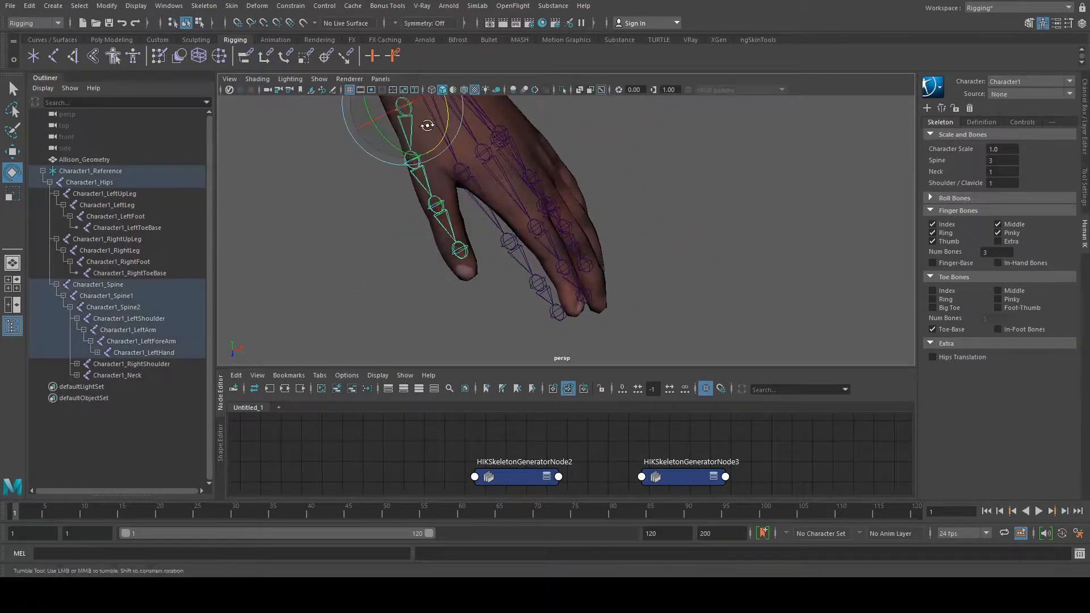
pyautogui.keyDown('alt'); pyautogui.moveTo(440, 126); pyautogui.dragTo(318, 148); pyautogui.keyUp('alt')
# Shift the left thumb's base joint inward, rotate its second joint to about -1.6° in Z, and clear the selection.
pyautogui.press('w')
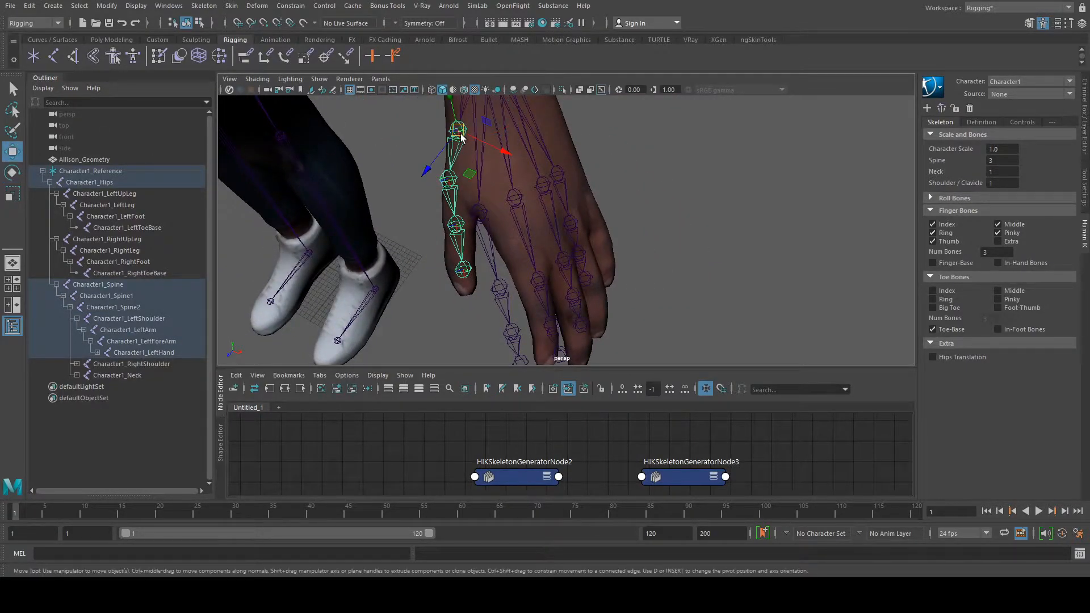
pyautogui.moveTo(461, 138); pyautogui.dragTo(474, 136)
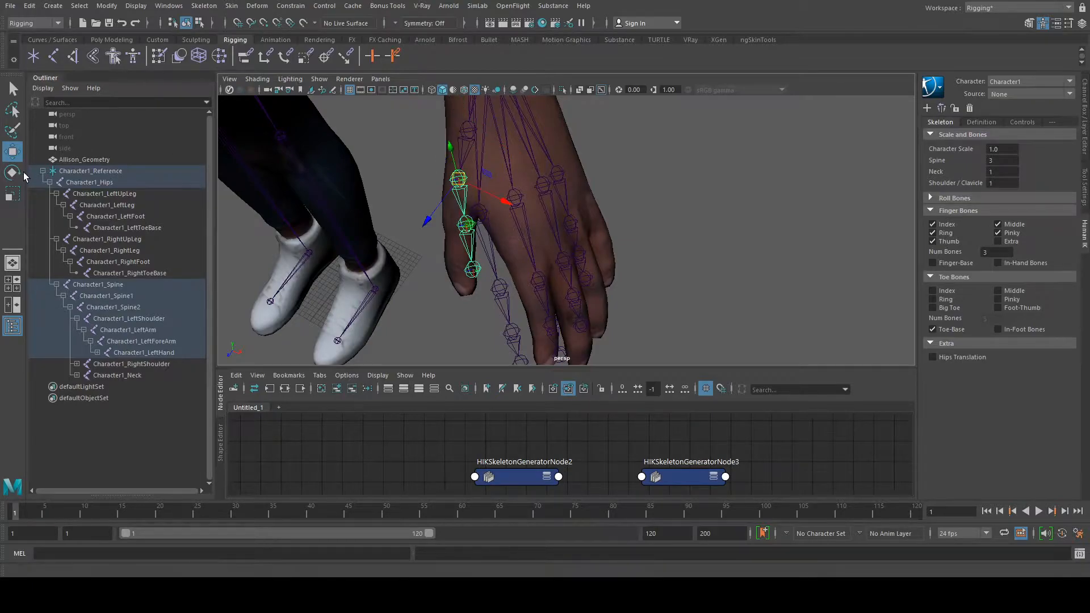
pyautogui.press('e')
pyautogui.click(500, 223)
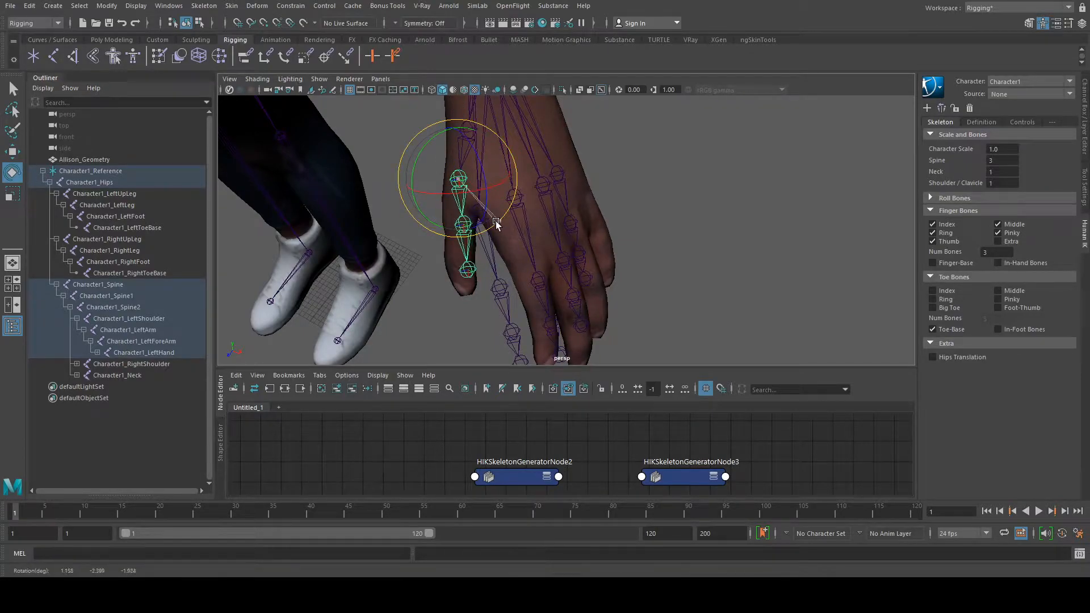
pyautogui.click(672, 221)
# Move the left pinky's base joint into its knuckle, to about 102.9 cm in Y and 12.0 cm in Z.
pyautogui.keyDown('alt'); pyautogui.moveTo(673, 221); pyautogui.dragTo(552, 181, button='right'); pyautogui.keyUp('alt')
pyautogui.keyDown('alt'); pyautogui.moveTo(605, 145); pyautogui.dragTo(822, 80); pyautogui.keyUp('alt')
pyautogui.scroll(4, 692, 164)
pyautogui.keyDown('alt'); pyautogui.moveTo(693, 129); pyautogui.dragTo(636, 254, button='middle'); pyautogui.keyUp('alt')
pyautogui.keyDown('alt'); pyautogui.moveTo(636, 258); pyautogui.dragTo(380, 256); pyautogui.keyUp('alt')
pyautogui.keyDown('alt'); pyautogui.moveTo(606, 265); pyautogui.dragTo(579, 142); pyautogui.keyUp('alt')
pyautogui.click(582, 141)
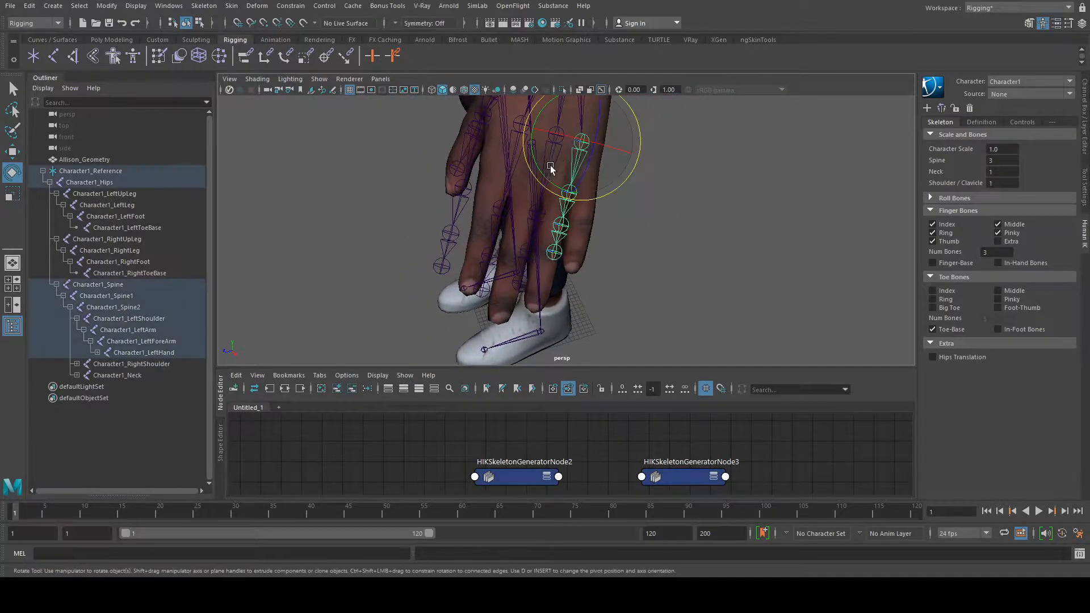
pyautogui.press('w')
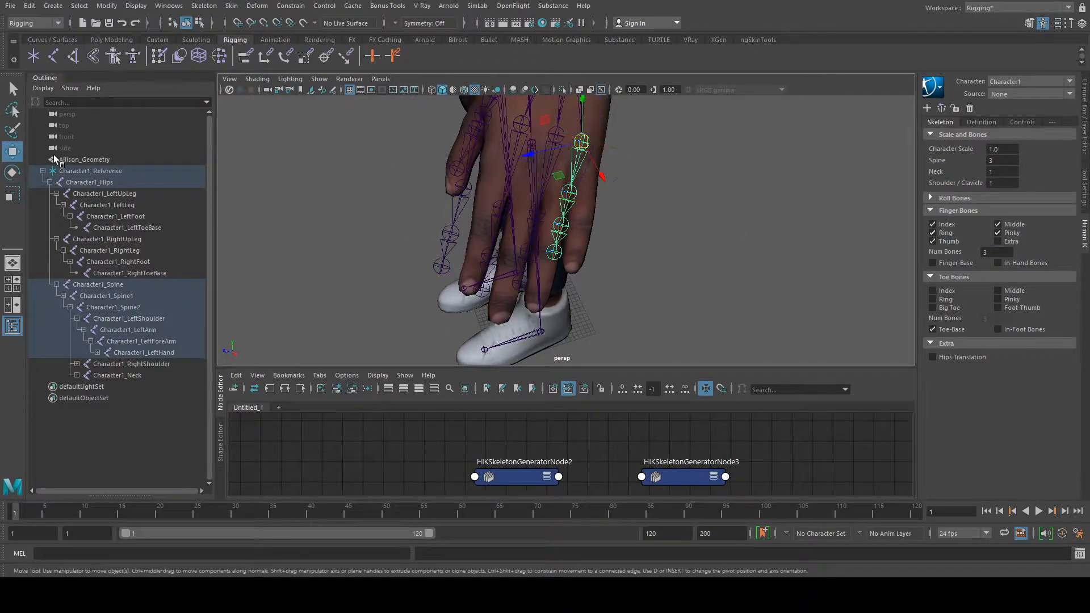
pyautogui.moveTo(584, 143); pyautogui.dragTo(594, 144)
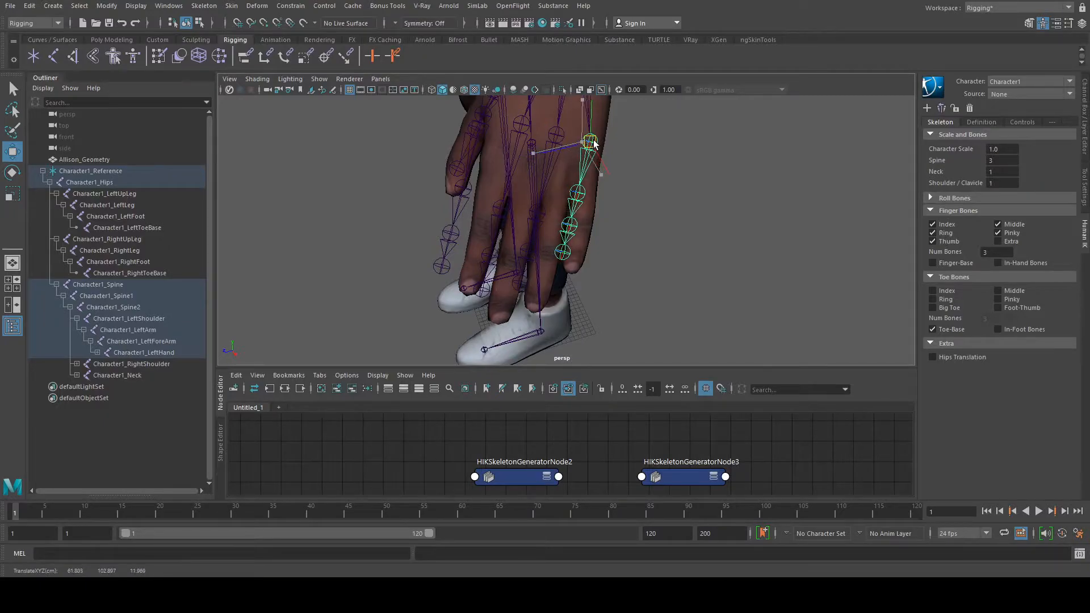
# Rotate the left pinky's base joint to run its bones along the finger, and clear the selection.
pyautogui.press('e')
pyautogui.moveTo(571, 195); pyautogui.dragTo(575, 201)
pyautogui.click(710, 250)
# Move the left ring finger's base joint into its knuckle, to about 61.8, 103.9, 13.5 cm.
pyautogui.click(556, 135)
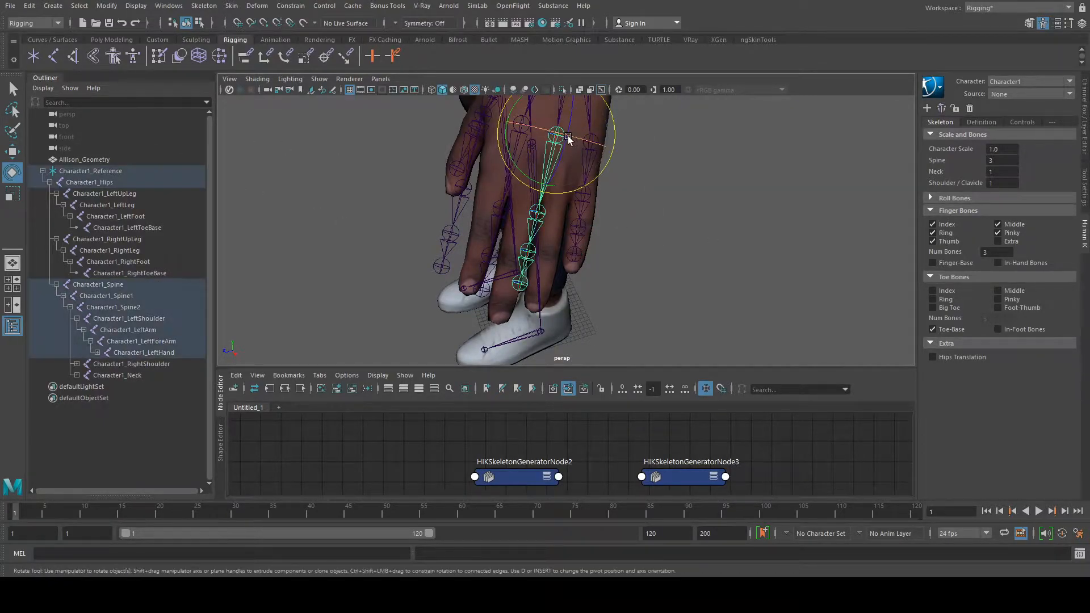
pyautogui.press('w')
pyautogui.moveTo(555, 148); pyautogui.dragTo(565, 145)
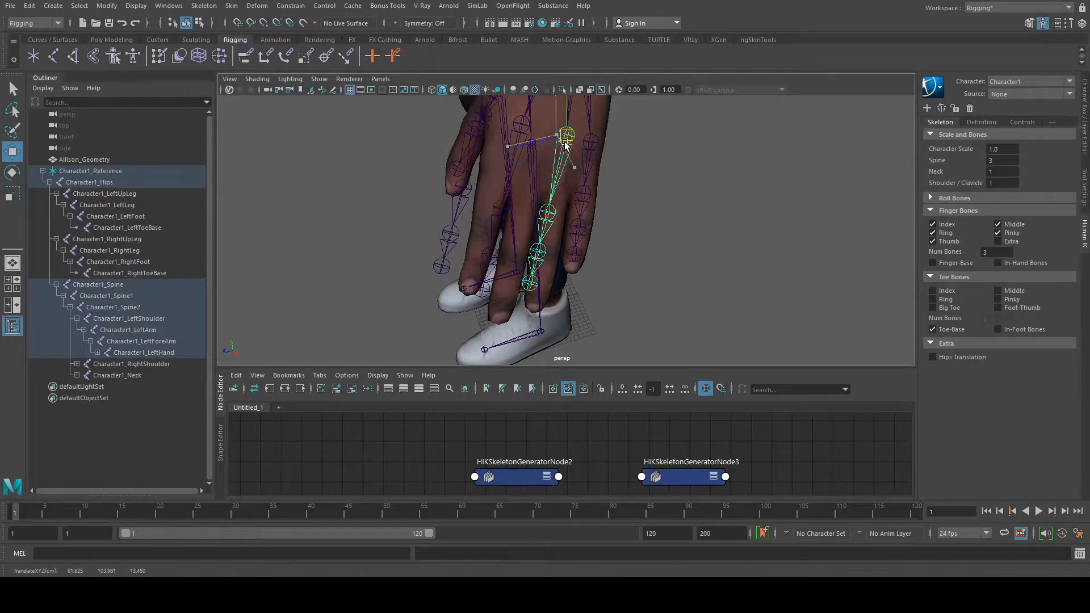
# Rotate the left ring finger's base joint about 2.9° in Y to run its bones along the finger, and clear the selection.
pyautogui.click(14, 174)
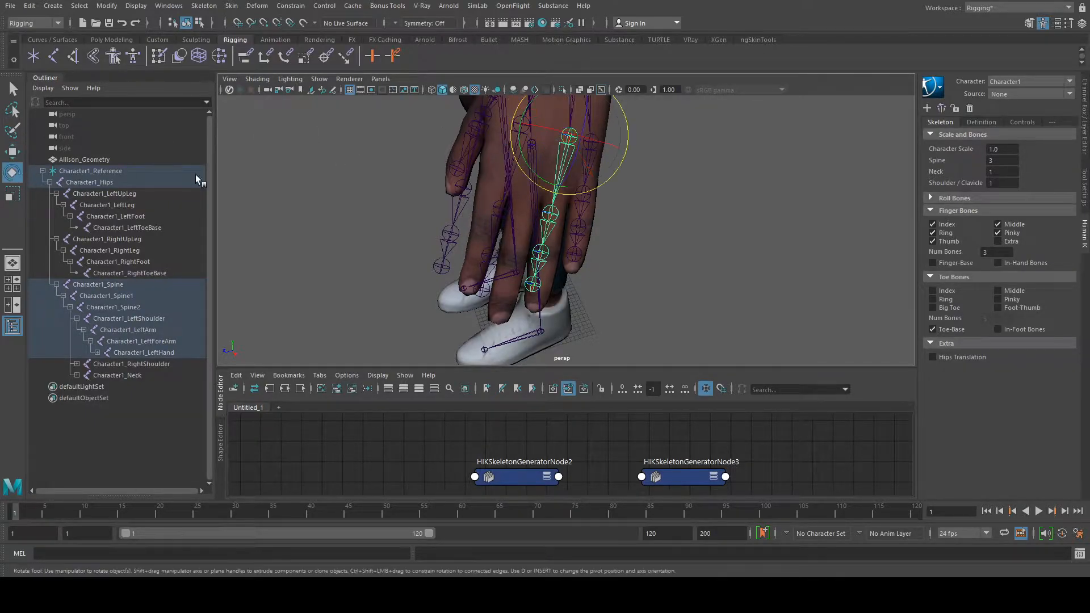
pyautogui.moveTo(558, 186); pyautogui.dragTo(562, 190)
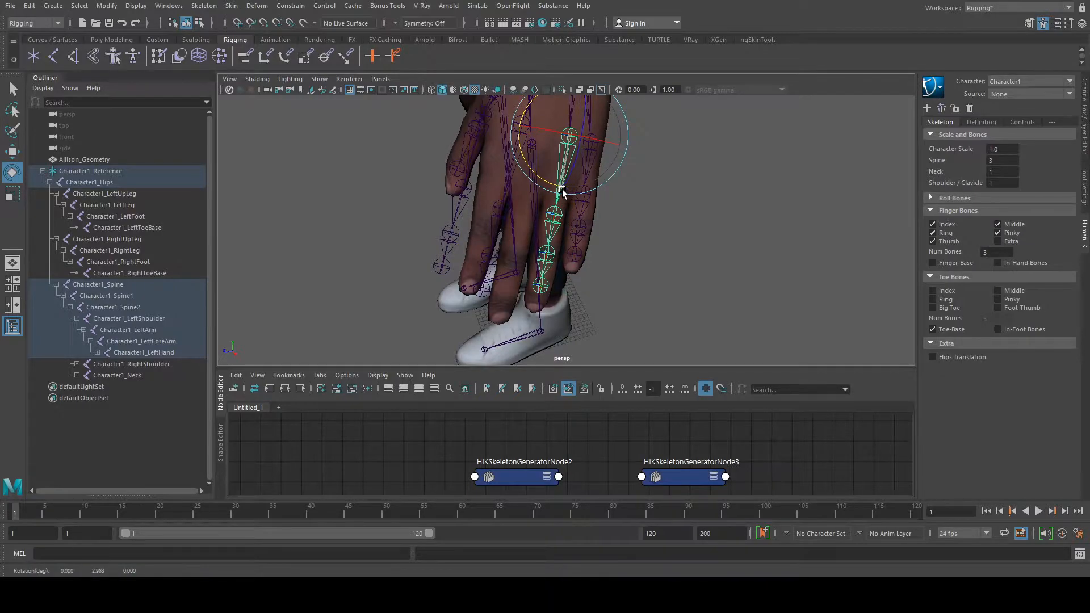
pyautogui.click(763, 220)
# Move the left middle finger's base joint into its knuckle, to about 104.3 cm in Y and 14.7 cm in Z, and clear the selection.
pyautogui.click(520, 126)
pyautogui.press('w')
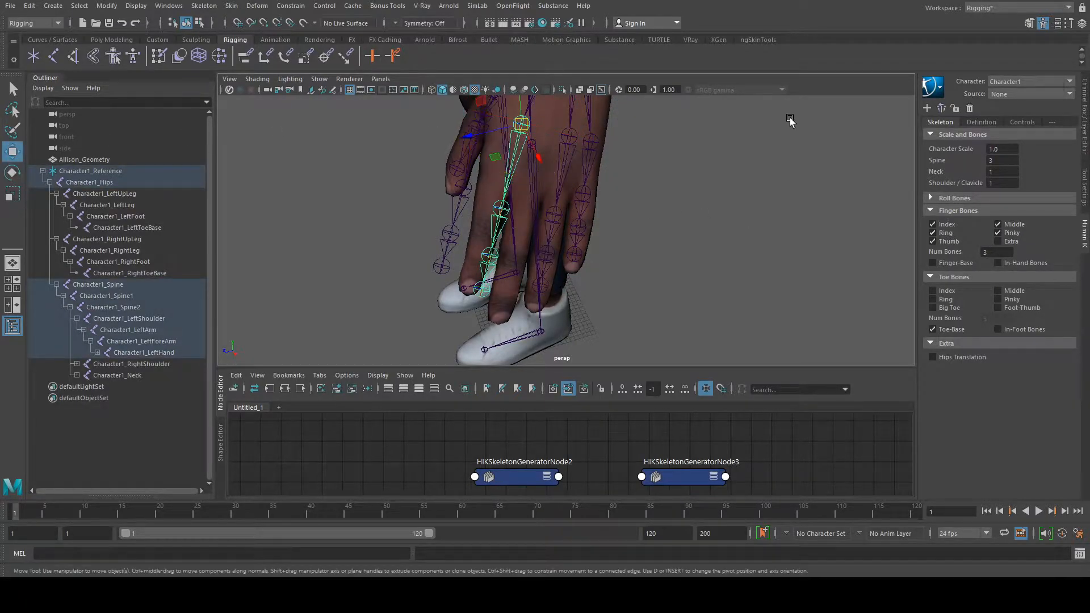
pyautogui.moveTo(539, 128); pyautogui.dragTo(549, 141)
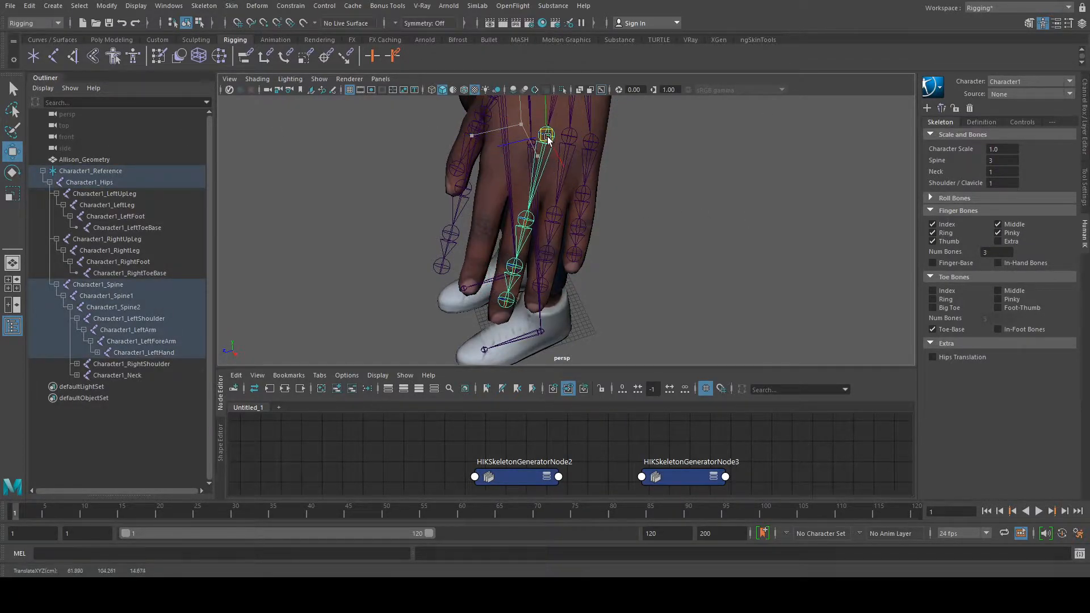
pyautogui.click(692, 230)
# Move the left index finger's base joint inward over its knuckle, and clear the selection.
pyautogui.click(492, 131)
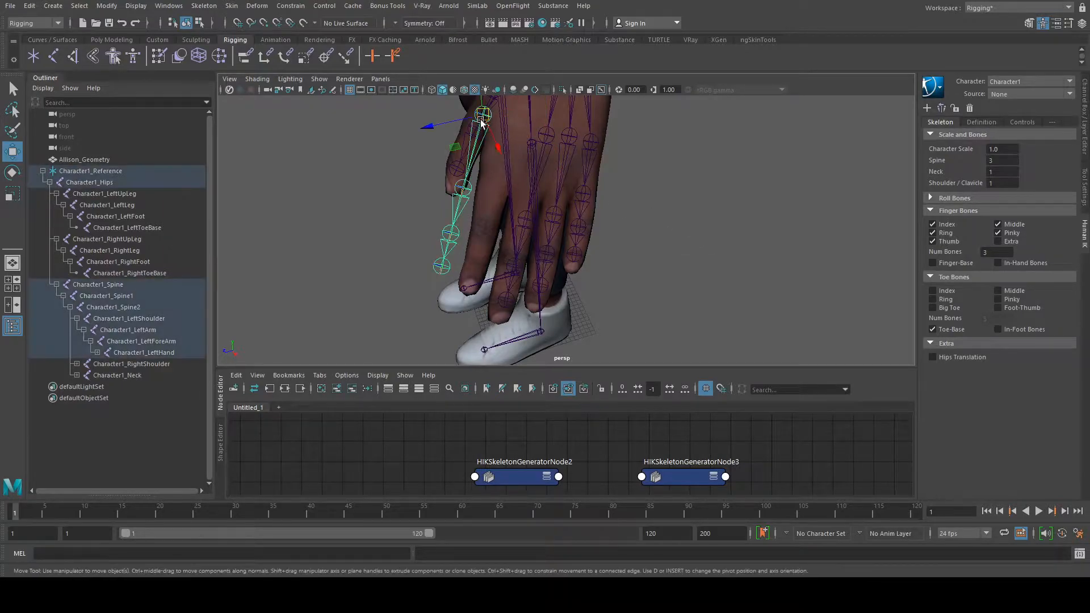
pyautogui.moveTo(491, 131); pyautogui.dragTo(510, 130)
pyautogui.click(814, 193)
# Move the left pinky, ring and middle base joints to the finger roots on the palm side, and adjust the index finger's second joint.
pyautogui.keyDown('alt'); pyautogui.moveTo(740, 165); pyautogui.dragTo(891, 214); pyautogui.keyUp('alt')
pyautogui.keyDown('alt'); pyautogui.moveTo(608, 214); pyautogui.dragTo(647, 210); pyautogui.keyUp('alt')
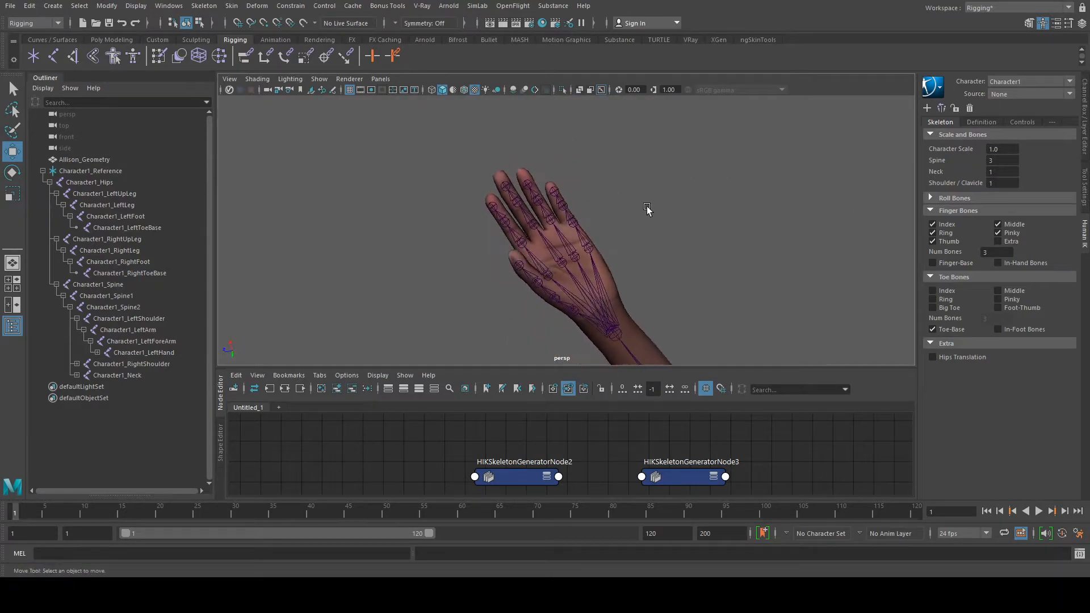
pyautogui.scroll(5, 641, 208)
pyautogui.click(612, 269)
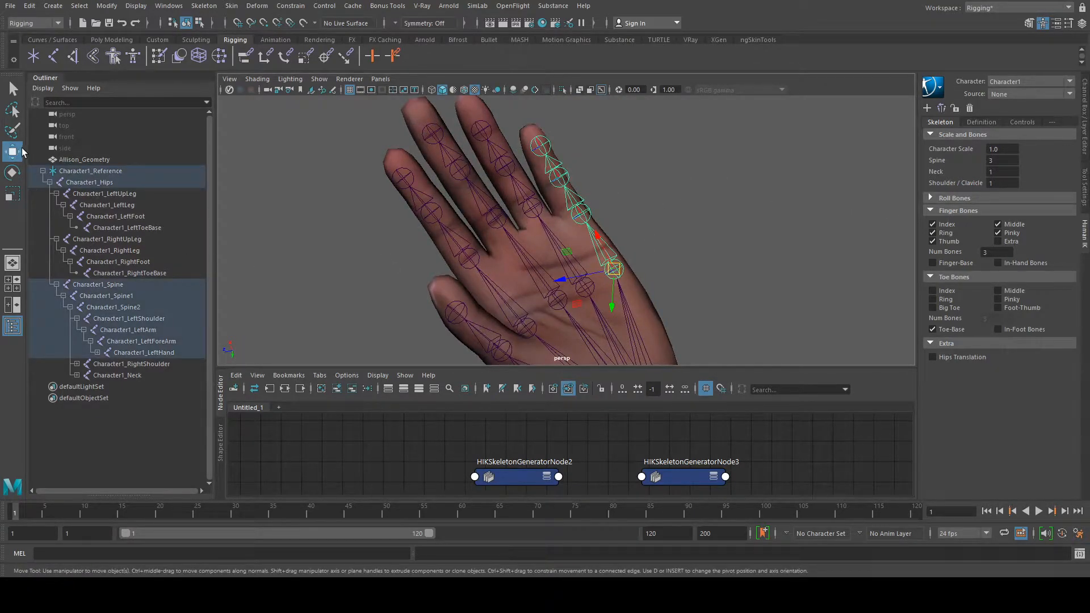
pyautogui.moveTo(613, 269); pyautogui.dragTo(579, 211)
pyautogui.click(590, 231)
pyautogui.click(678, 214)
pyautogui.click(463, 253)
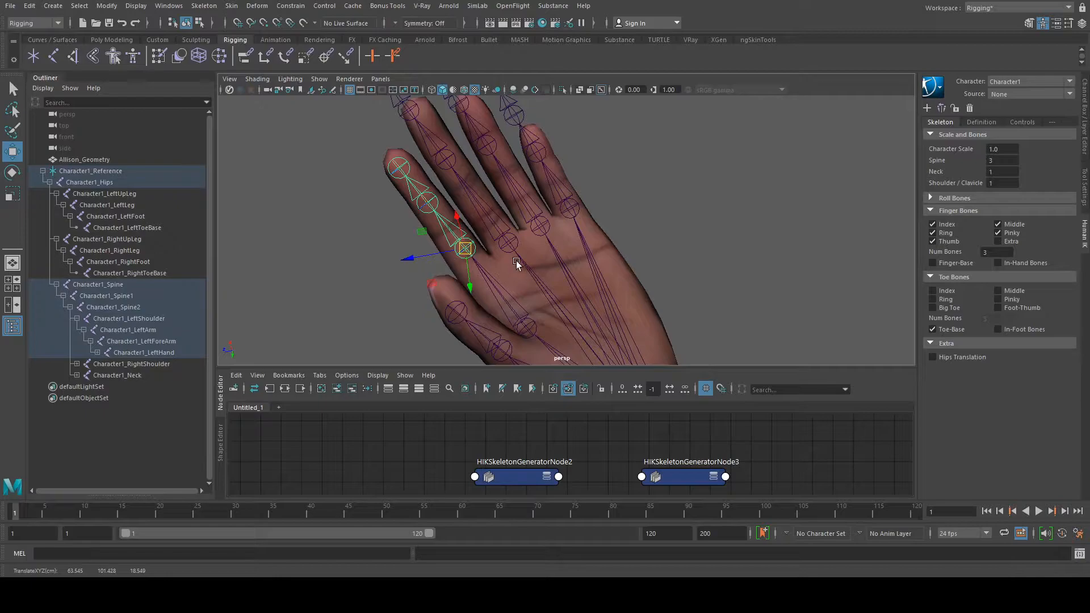
pyautogui.moveTo(469, 255); pyautogui.dragTo(469, 253)
# Move the left thumb's base, second and third joints inside the thumb, placing the third at about 102.4 cm in Y and 18.4 cm in Z.
pyautogui.keyDown('alt'); pyautogui.moveTo(507, 255); pyautogui.dragTo(514, 195, button='middle'); pyautogui.keyUp('alt')
pyautogui.keyDown('alt'); pyautogui.moveTo(549, 236); pyautogui.dragTo(528, 295); pyautogui.keyUp('alt')
pyautogui.click(544, 332)
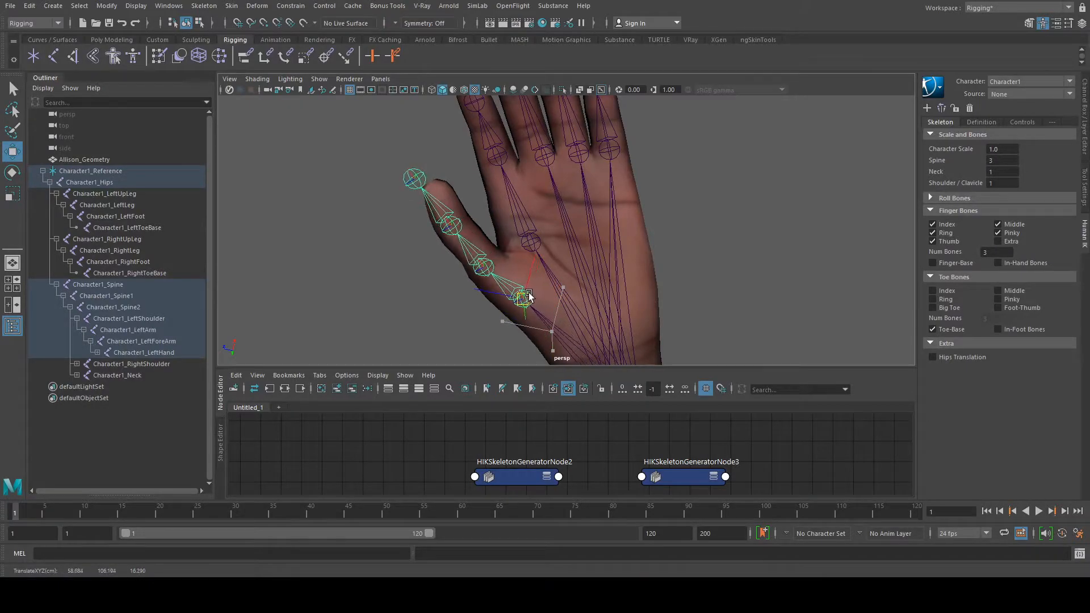
pyautogui.click(735, 286)
pyautogui.moveTo(473, 261); pyautogui.dragTo(499, 274)
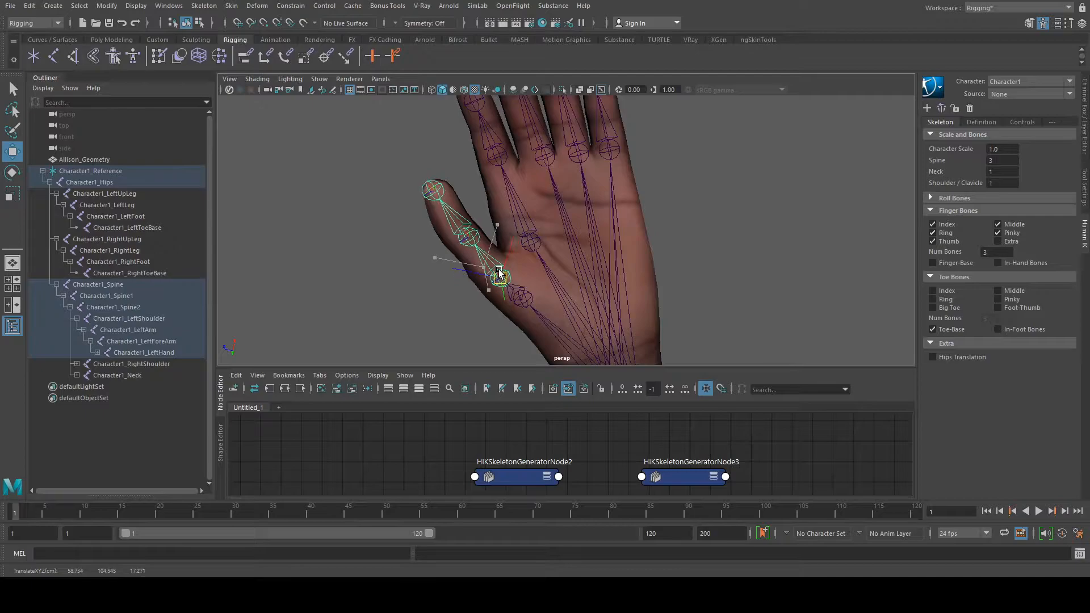
pyautogui.click(469, 239)
pyautogui.moveTo(469, 239); pyautogui.dragTo(470, 246)
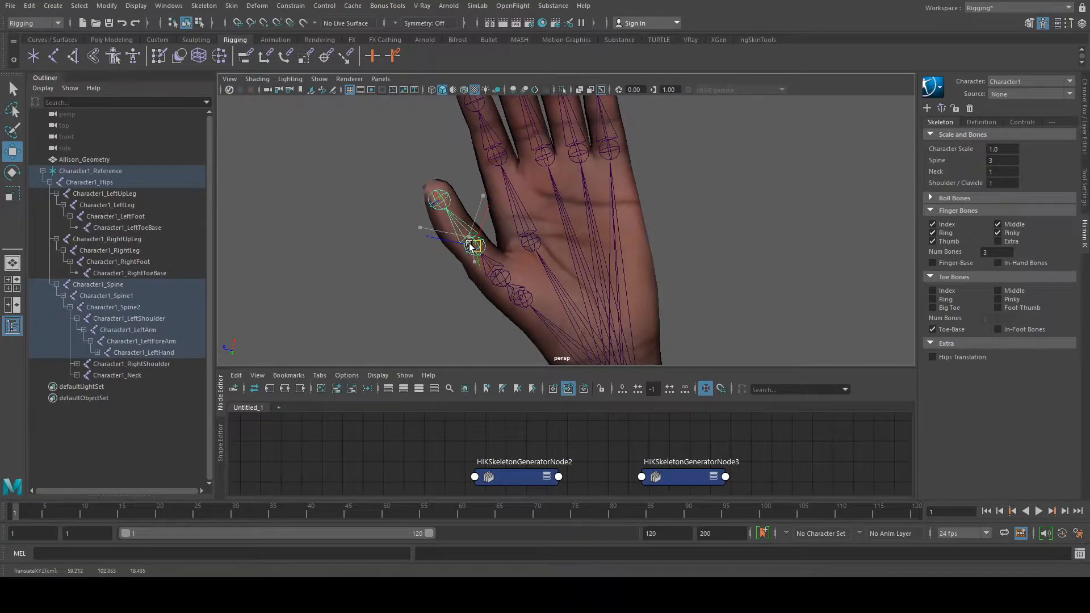
# Nudge the left thumb joint sideways to centre it in the thumb, and clear the selection.
pyautogui.keyDown('alt'); pyautogui.moveTo(495, 202); pyautogui.dragTo(336, 321); pyautogui.keyUp('alt')
pyautogui.keyDown('alt'); pyautogui.moveTo(337, 320); pyautogui.dragTo(614, 183, button='right'); pyautogui.keyUp('alt')
pyautogui.keyDown('alt'); pyautogui.moveTo(614, 183); pyautogui.dragTo(569, 237); pyautogui.keyUp('alt')
pyautogui.click(569, 237)
pyautogui.keyDown('alt'); pyautogui.moveTo(569, 237); pyautogui.dragTo(571, 186, button='middle'); pyautogui.keyUp('alt')
pyautogui.moveTo(554, 204); pyautogui.dragTo(542, 208)
pyautogui.keyDown('alt'); pyautogui.moveTo(668, 208); pyautogui.dragTo(794, 243); pyautogui.keyUp('alt')
pyautogui.click(794, 242)
# Move the left index finger's base joint to the finger root and its second joint to about 63.7, 100.7, 19.0 cm.
pyautogui.keyDown('alt'); pyautogui.moveTo(712, 245); pyautogui.dragTo(637, 176); pyautogui.keyUp('alt')
pyautogui.keyDown('alt'); pyautogui.moveTo(637, 176); pyautogui.dragTo(604, 211, button='right'); pyautogui.keyUp('alt')
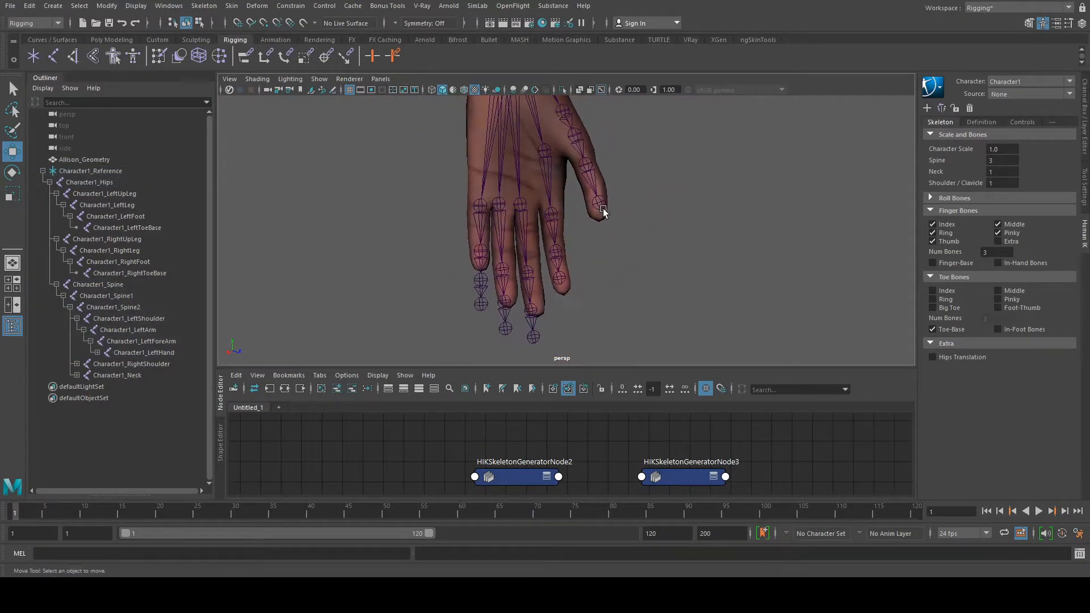
pyautogui.scroll(3, 524, 166)
pyautogui.keyDown('alt'); pyautogui.moveTo(546, 203); pyautogui.dragTo(558, 253, button='middle'); pyautogui.keyUp('alt')
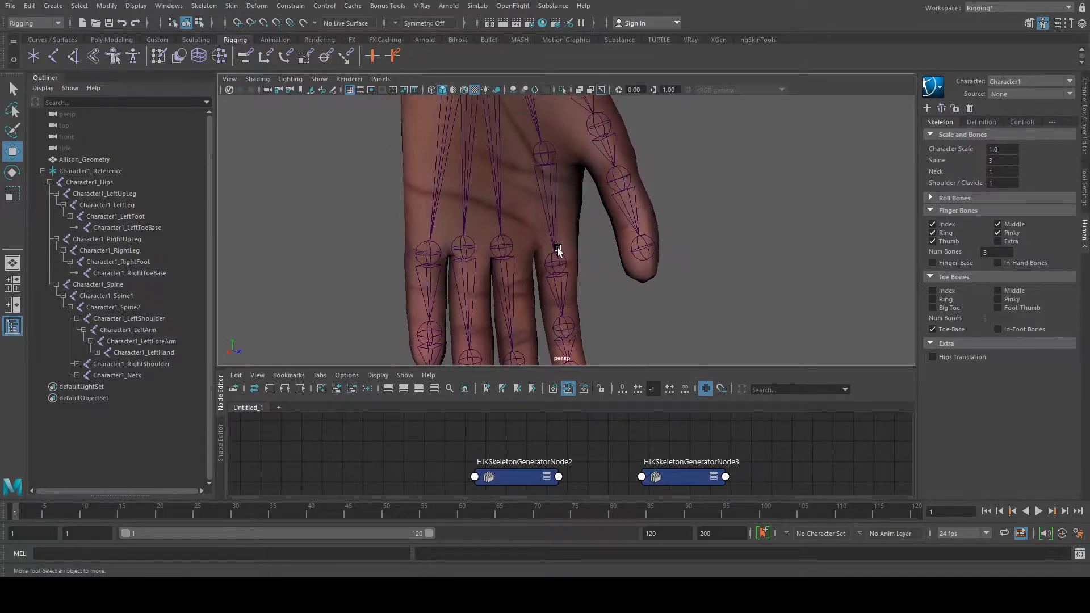
pyautogui.scroll(-1, 546, 229)
pyautogui.click(548, 166)
pyautogui.moveTo(549, 167); pyautogui.dragTo(564, 248)
pyautogui.keyDown('alt'); pyautogui.moveTo(565, 248); pyautogui.dragTo(547, 151, button='middle'); pyautogui.keyUp('alt')
pyautogui.moveTo(554, 241); pyautogui.dragTo(549, 224)
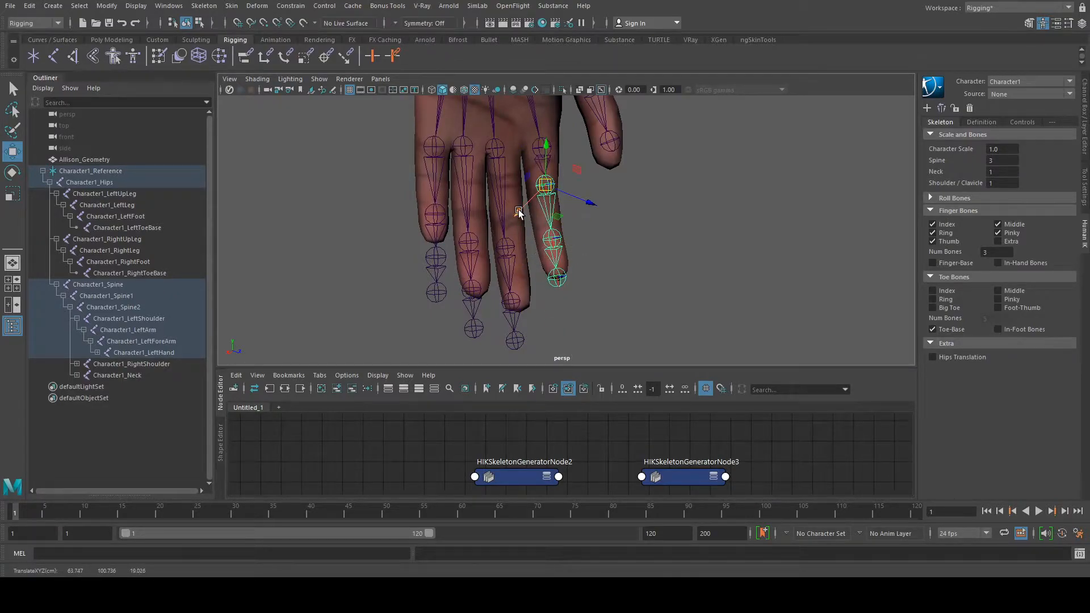
# Realign the left middle, ring and pinky base joints at the finger roots, with the ring's at about 101.8 cm in Y and 14.9 cm in Z.
pyautogui.click(495, 149)
pyautogui.moveTo(494, 149); pyautogui.dragTo(464, 142)
pyautogui.click(464, 146)
pyautogui.hotkey('ctrl', 'z')
pyautogui.click(426, 149)
pyautogui.click(460, 130)
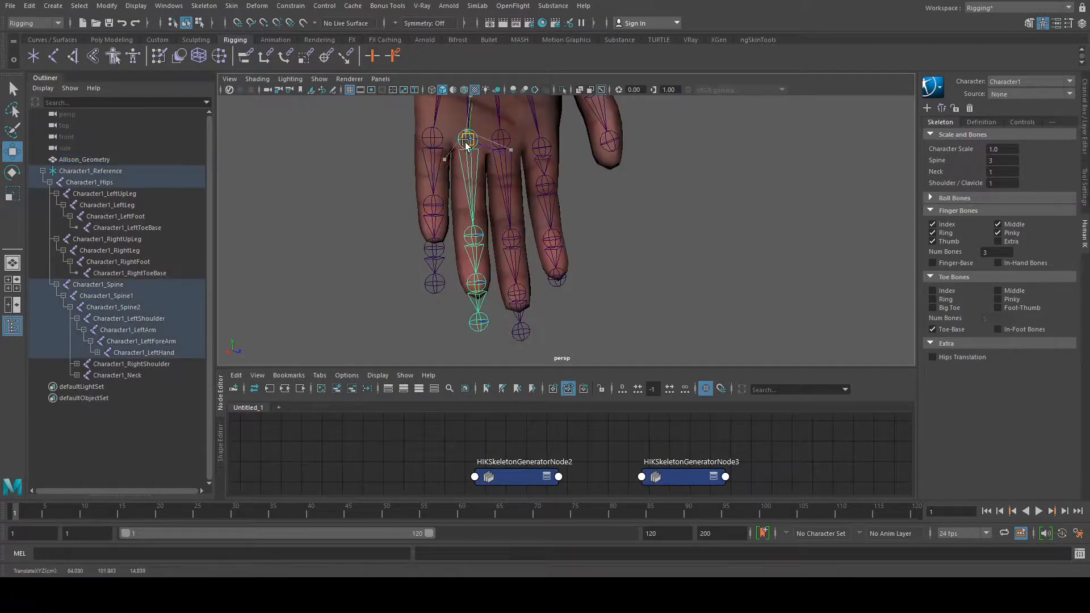
pyautogui.click(501, 141)
# Move the left middle finger's second joint up the finger and the index finger's third joint to about 64.8, 99.4, 20.0 cm.
pyautogui.click(513, 245)
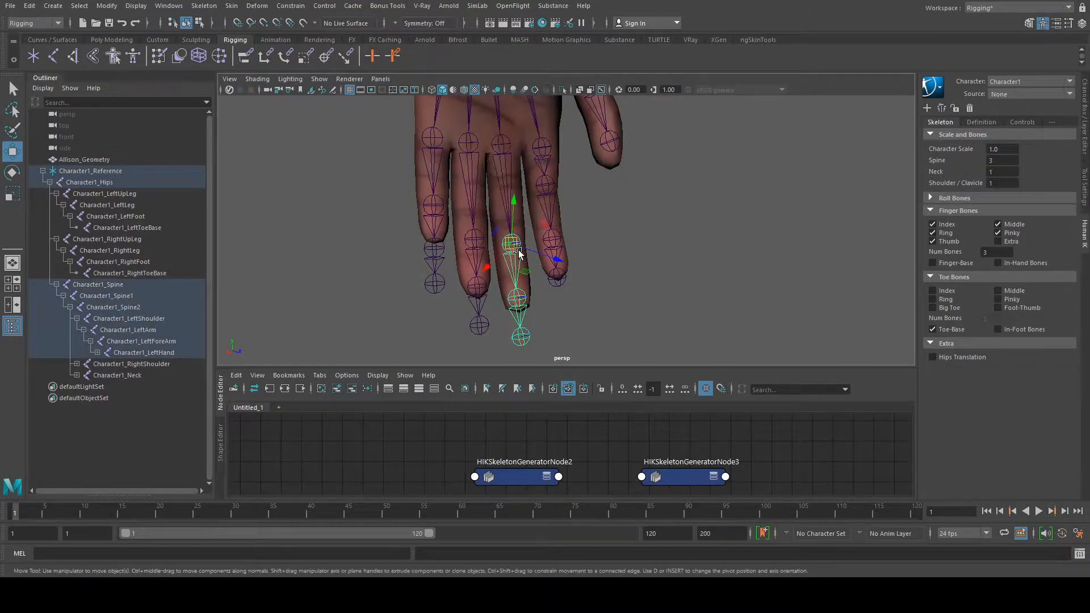
pyautogui.moveTo(509, 242); pyautogui.dragTo(502, 203)
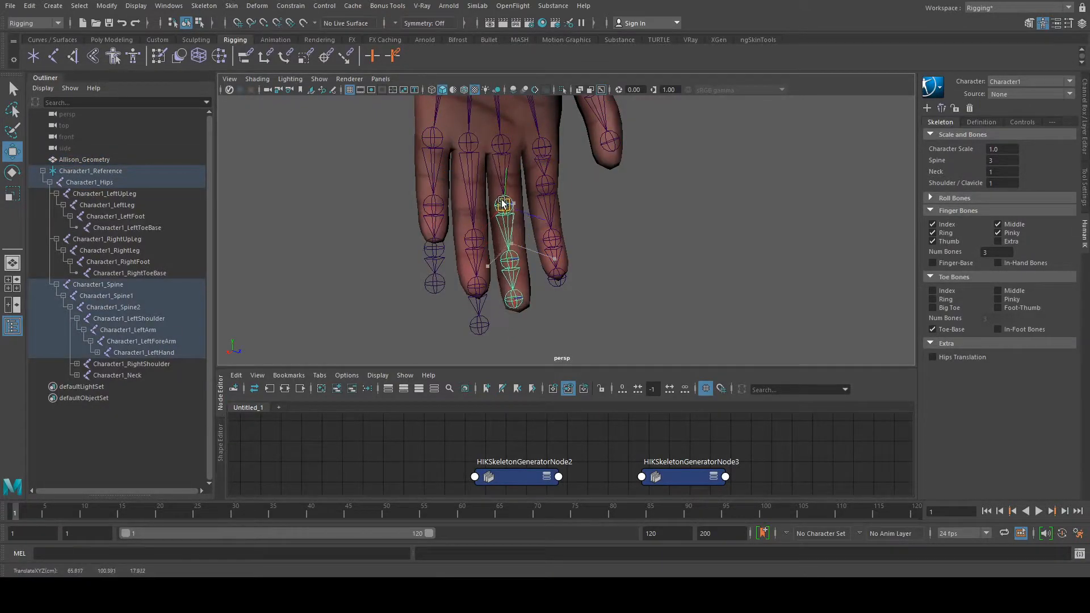
pyautogui.click(535, 183)
pyautogui.click(546, 186)
pyautogui.click(557, 277)
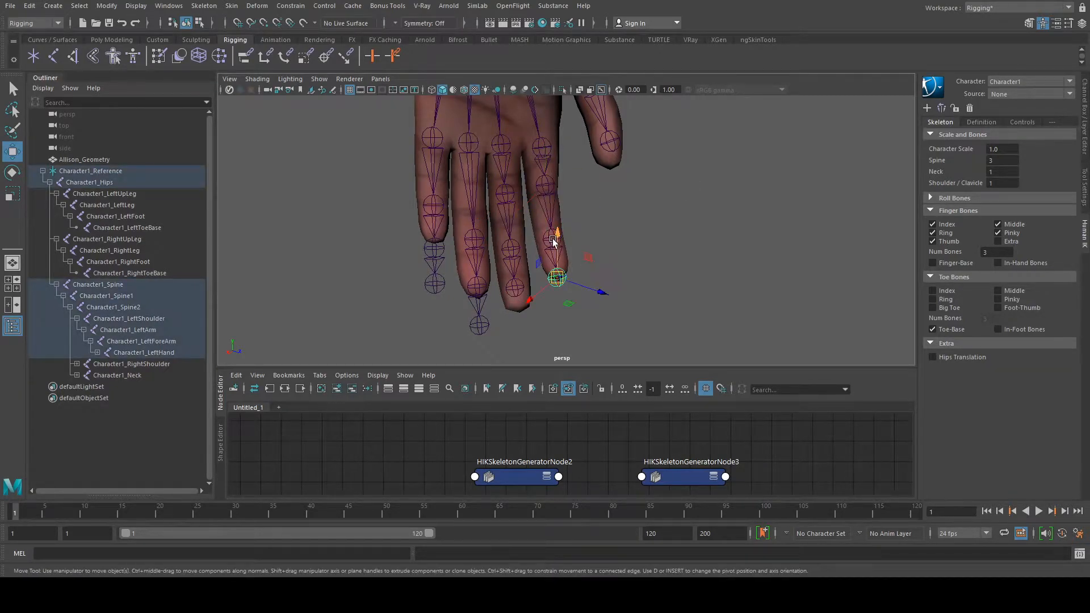
pyautogui.moveTo(550, 240); pyautogui.dragTo(553, 229)
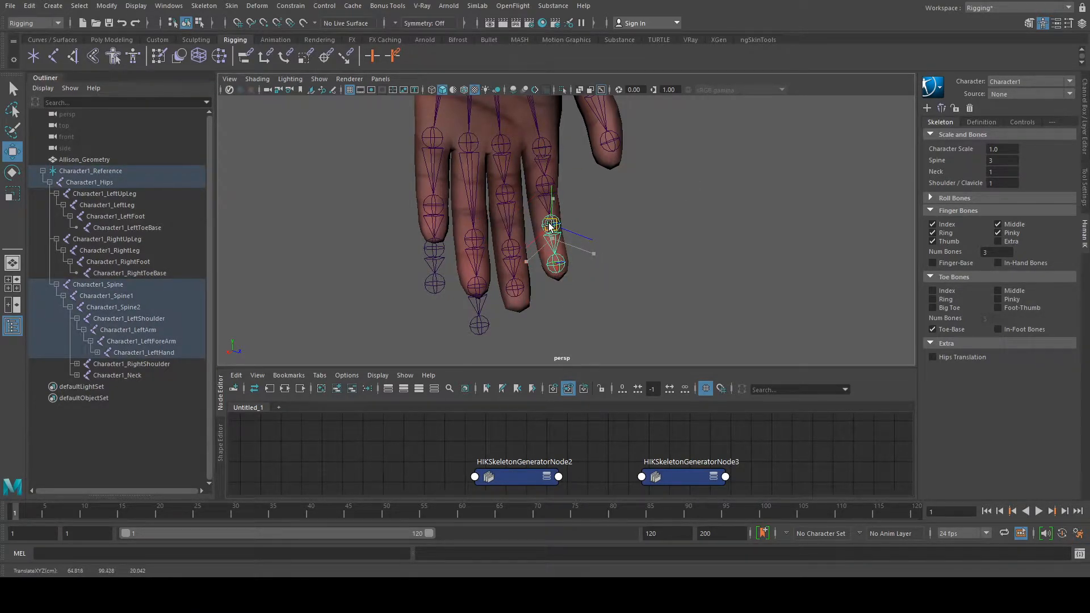
pyautogui.click(756, 282)
# Move the left ring finger's second joint up so its remaining bones fit inside the finger, and clear the selection.
pyautogui.click(471, 254)
pyautogui.click(464, 212)
pyautogui.moveTo(464, 211); pyautogui.dragTo(432, 181)
pyautogui.click(783, 231)
# Move the left pinky's second joint to about 64.9, 100.4, 13.7 cm and its third joint to about 65.7, 99.4, 14.2 cm.
pyautogui.click(433, 211)
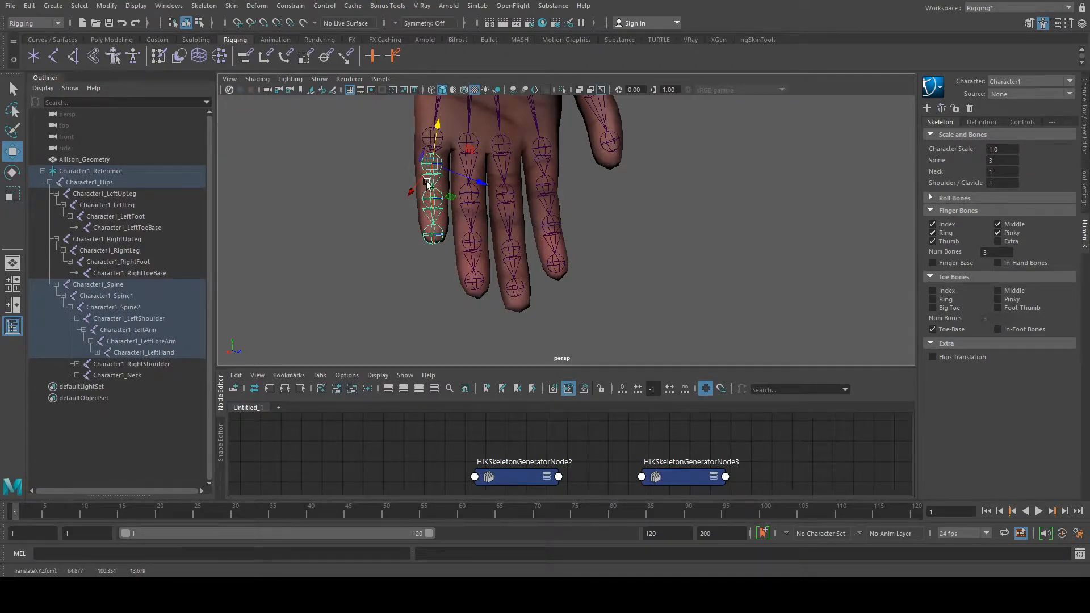
pyautogui.click(435, 201)
pyautogui.click(436, 201)
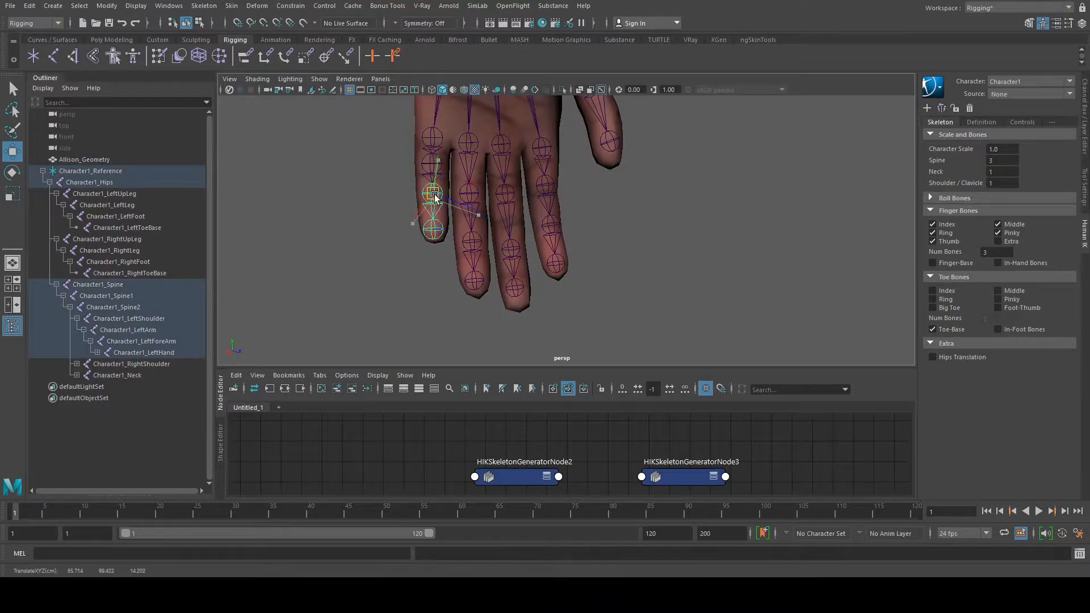
pyautogui.click(420, 206)
# Rotate the left pinky's third joint to about -6.4° in Z so it follows the bent finger, and clear the selection.
pyautogui.keyDown('alt'); pyautogui.moveTo(420, 205); pyautogui.dragTo(412, 210); pyautogui.keyUp('alt')
pyautogui.keyDown('alt'); pyautogui.moveTo(591, 230); pyautogui.dragTo(587, 151); pyautogui.keyUp('alt')
pyautogui.scroll(5, 587, 151)
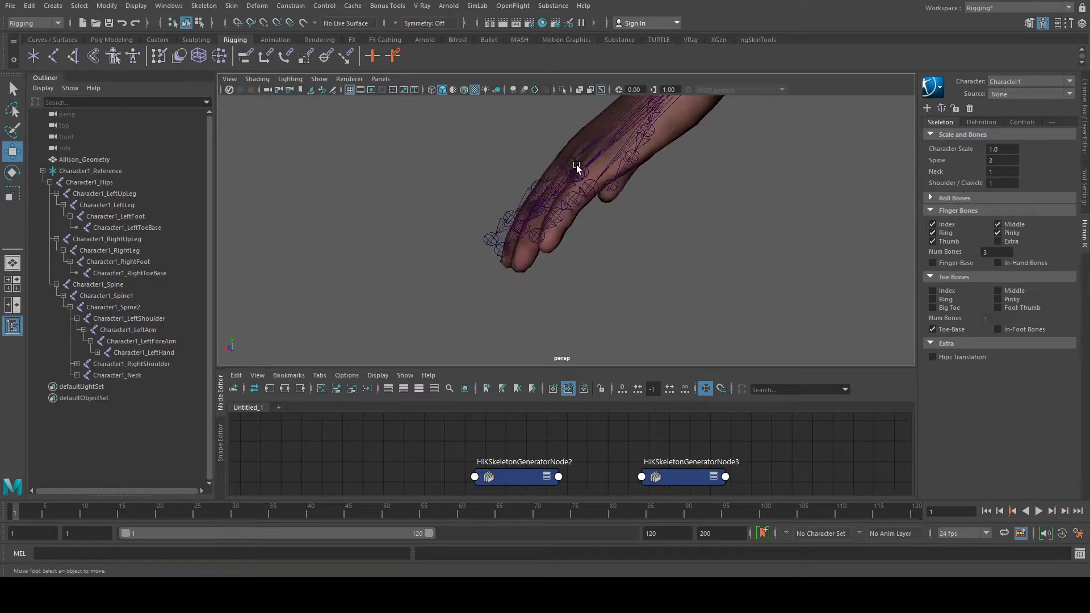
pyautogui.click(496, 297)
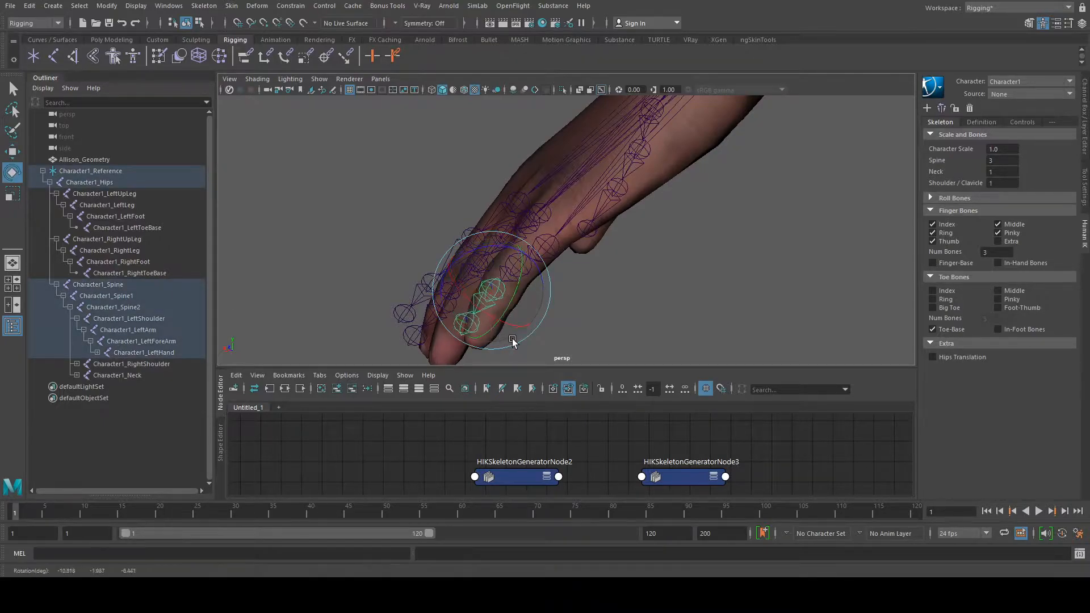
pyautogui.click(544, 336)
# Rotate the left ring finger's second joint to about 5.4° in Y and -14.8° in Z to follow the finger's bend.
pyautogui.keyDown('alt'); pyautogui.moveTo(543, 335); pyautogui.dragTo(484, 290); pyautogui.keyUp('alt')
pyautogui.click(584, 244)
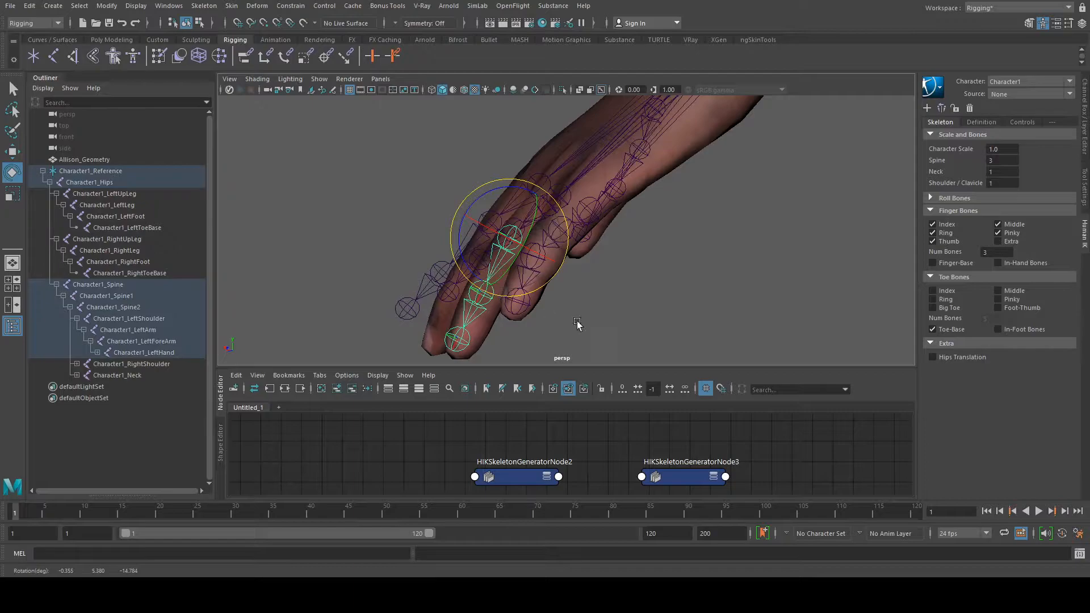
# Rotate the left middle and index finger joints to bend their bones inside the fingers, and clear the selection.
pyautogui.click(434, 268)
pyautogui.keyDown('alt'); pyautogui.moveTo(435, 266); pyautogui.dragTo(550, 294); pyautogui.keyUp('alt')
pyautogui.click(551, 254)
pyautogui.keyDown('alt'); pyautogui.moveTo(551, 254); pyautogui.dragTo(506, 274); pyautogui.keyUp('alt')
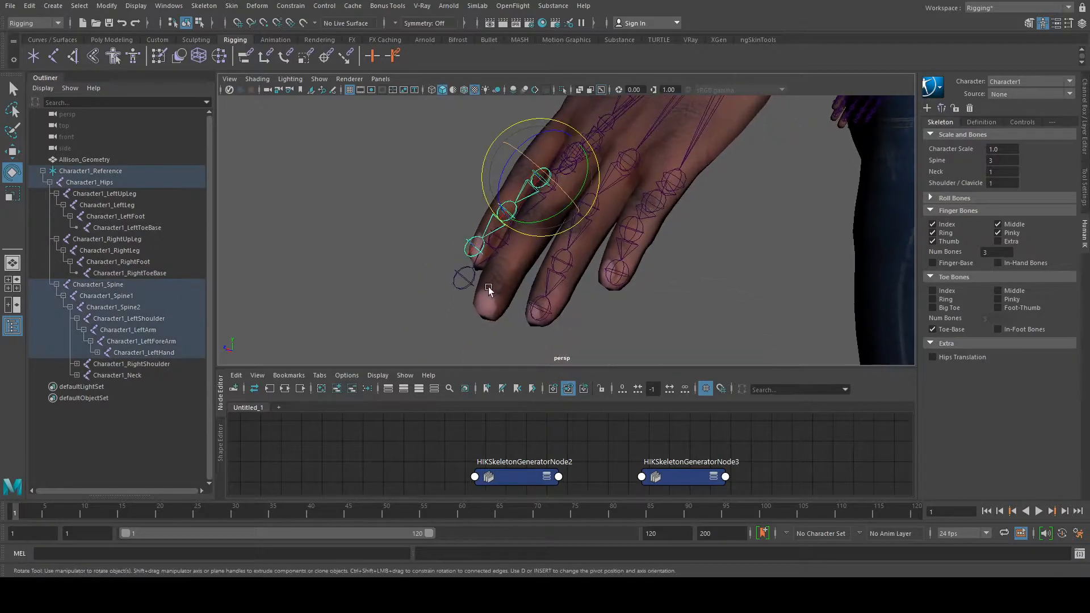
pyautogui.click(568, 206)
pyautogui.keyDown('alt'); pyautogui.moveTo(568, 206); pyautogui.dragTo(521, 162); pyautogui.keyUp('alt')
pyautogui.click(588, 226)
# Rotate the left middle finger's base joint about -1.7° in Y to centre its bones, and clear the selection.
pyautogui.click(521, 162)
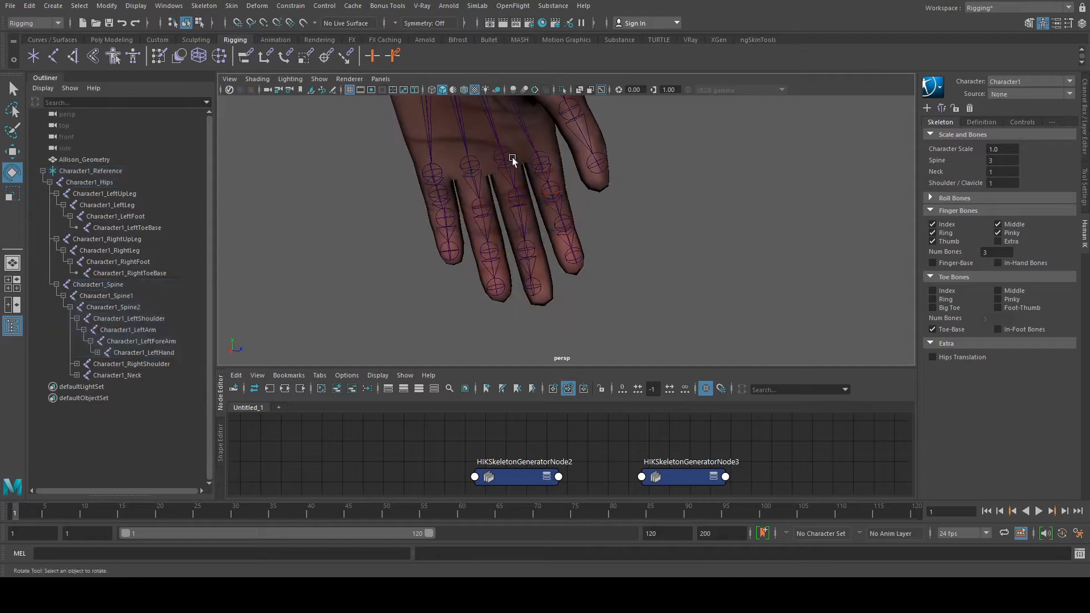
pyautogui.click(507, 160)
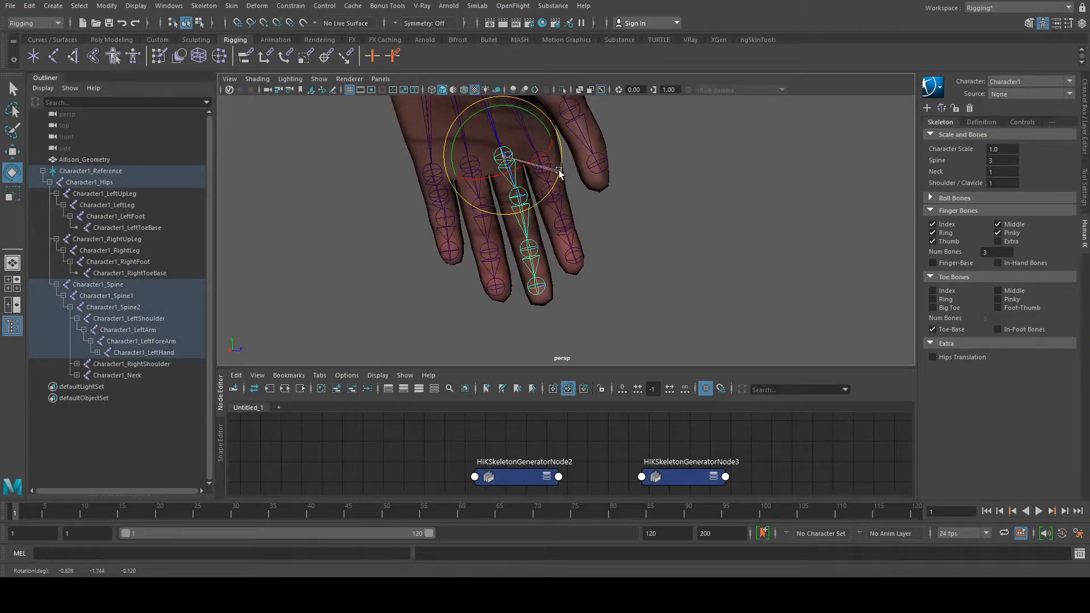
pyautogui.click(589, 227)
# Select the left index finger's base joint, and examine the finger fit and the whole skeleton from the front.
pyautogui.keyDown('alt'); pyautogui.moveTo(517, 206); pyautogui.dragTo(777, 291); pyautogui.keyUp('alt')
pyautogui.click(533, 176)
pyautogui.press('f')
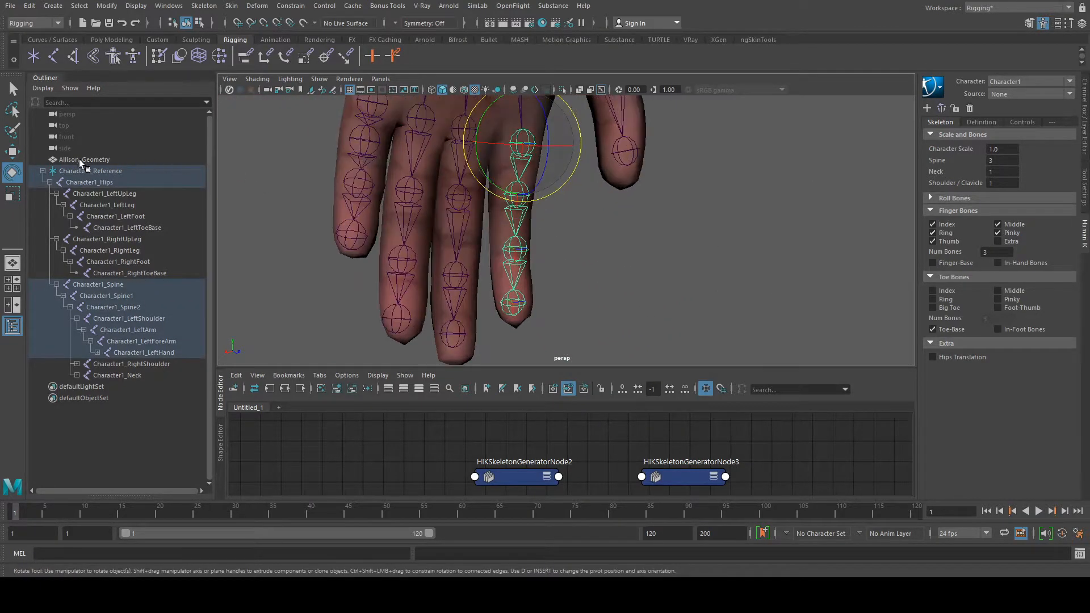
pyautogui.keyDown('alt'); pyautogui.moveTo(503, 151); pyautogui.dragTo(503, 182, button='middle'); pyautogui.keyUp('alt')
pyautogui.keyDown('alt'); pyautogui.moveTo(503, 182); pyautogui.dragTo(357, 228); pyautogui.keyUp('alt')
pyautogui.scroll(-5, 472, 205)
pyautogui.scroll(-8, 472, 205)
pyautogui.keyDown('alt'); pyautogui.moveTo(481, 221); pyautogui.dragTo(541, 139, button='middle'); pyautogui.keyUp('alt')
pyautogui.keyDown('alt'); pyautogui.moveTo(622, 241); pyautogui.dragTo(538, 151); pyautogui.keyUp('alt')
pyautogui.scroll(6, 601, 298)
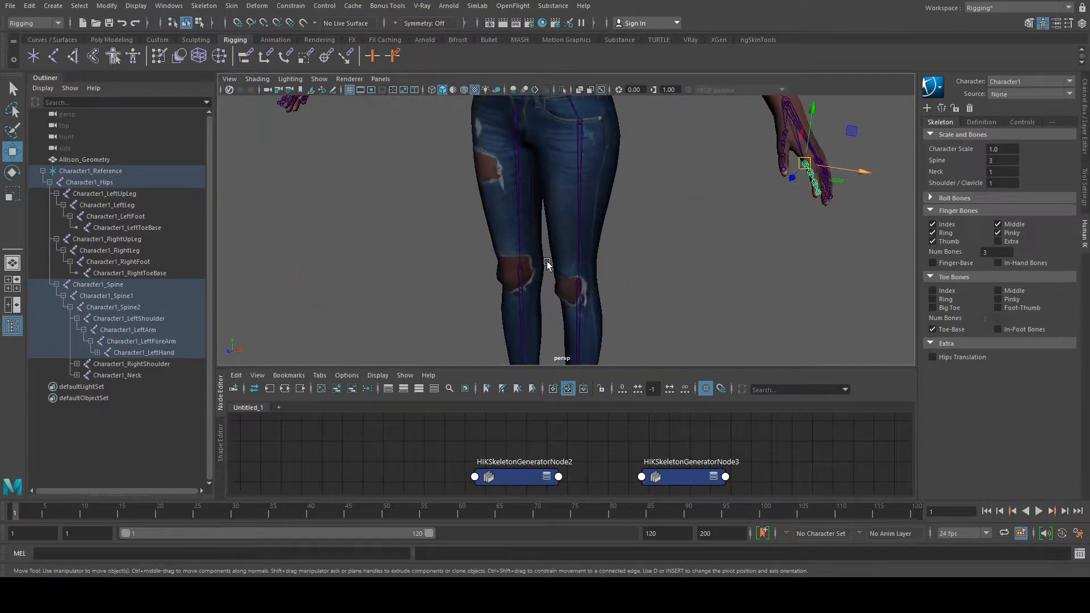
pyautogui.scroll(-6, 472, 236)
pyautogui.scroll(5, 472, 206)
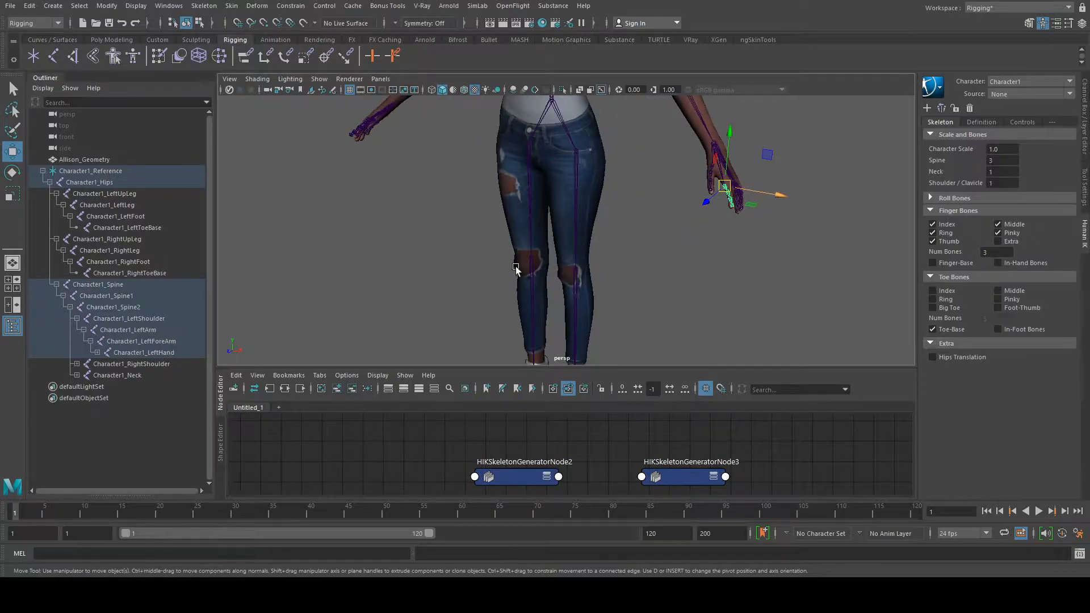
pyautogui.scroll(-2, 343, 205)
# Examine the arm from the side and the left hand's thumb and finger joints up close for their fit inside the mesh.
pyautogui.keyDown('alt'); pyautogui.moveTo(746, 147); pyautogui.dragTo(802, 209); pyautogui.keyUp('alt')
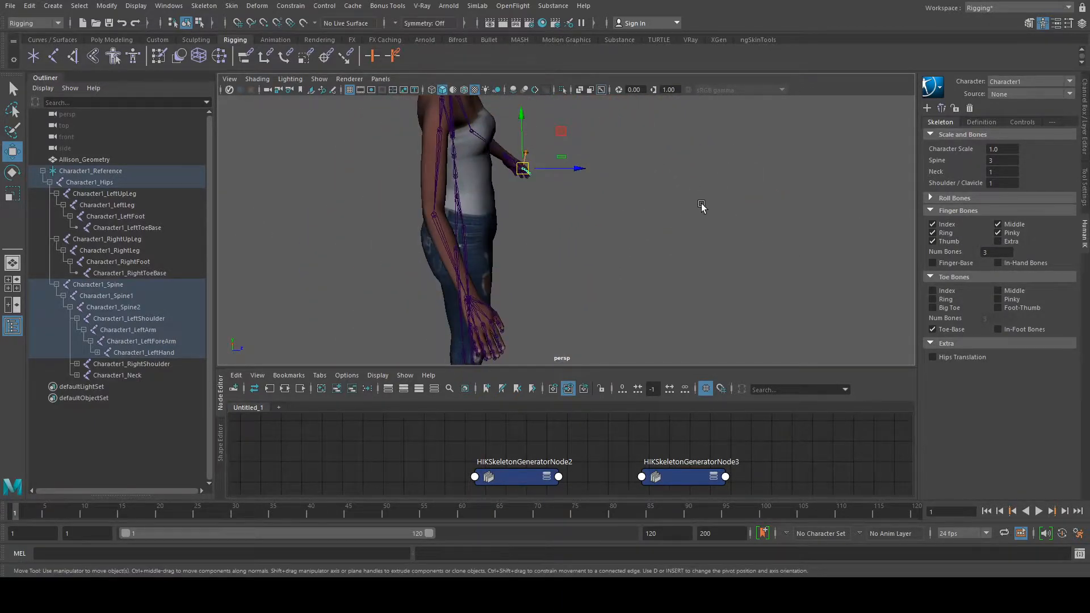
pyautogui.keyDown('alt'); pyautogui.moveTo(702, 204); pyautogui.dragTo(606, 236); pyautogui.keyUp('alt')
pyautogui.keyDown('alt'); pyautogui.moveTo(605, 236); pyautogui.dragTo(713, 122, button='right'); pyautogui.keyUp('alt')
pyautogui.keyDown('alt'); pyautogui.moveTo(713, 121); pyautogui.dragTo(533, 236, button='middle'); pyautogui.keyUp('alt')
pyautogui.keyDown('alt'); pyautogui.moveTo(615, 205); pyautogui.dragTo(537, 232); pyautogui.keyUp('alt')
pyautogui.keyDown('alt'); pyautogui.moveTo(537, 230); pyautogui.dragTo(611, 173, button='right'); pyautogui.keyUp('alt')
pyautogui.keyDown('alt'); pyautogui.moveTo(611, 173); pyautogui.dragTo(496, 234, button='middle'); pyautogui.keyUp('alt')
pyautogui.keyDown('alt'); pyautogui.moveTo(823, 230); pyautogui.dragTo(759, 223); pyautogui.keyUp('alt')
pyautogui.keyDown('alt'); pyautogui.moveTo(759, 222); pyautogui.dragTo(670, 235, button='middle'); pyautogui.keyUp('alt')
pyautogui.keyDown('alt'); pyautogui.moveTo(540, 204); pyautogui.dragTo(578, 176); pyautogui.keyUp('alt')
pyautogui.keyDown('alt'); pyautogui.moveTo(567, 245); pyautogui.dragTo(536, 160, button='middle'); pyautogui.keyUp('alt')
pyautogui.scroll(3, 386, 190)
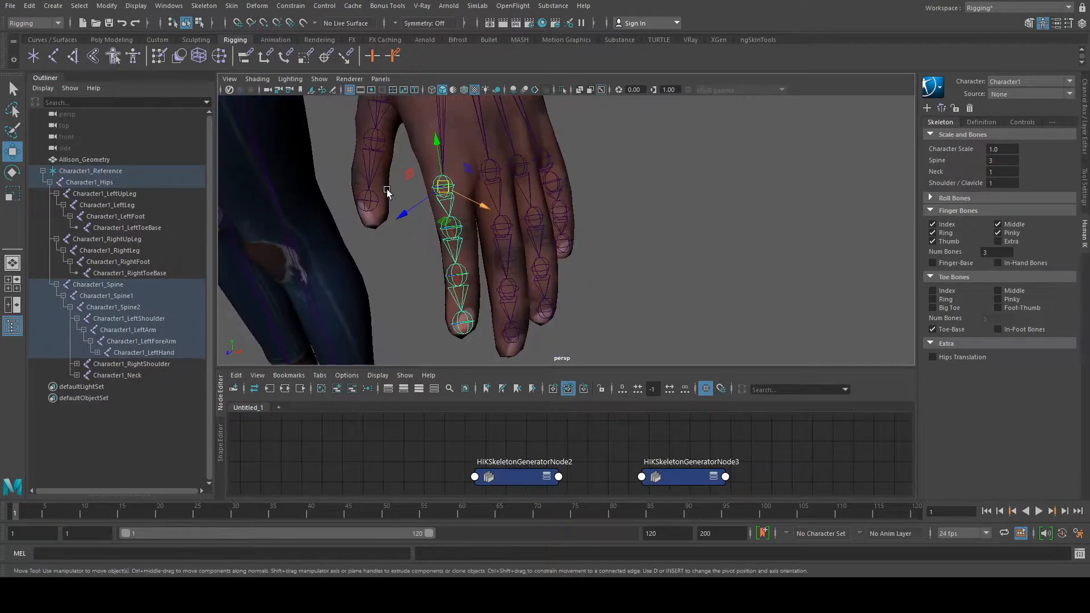
pyautogui.scroll(2, 386, 190)
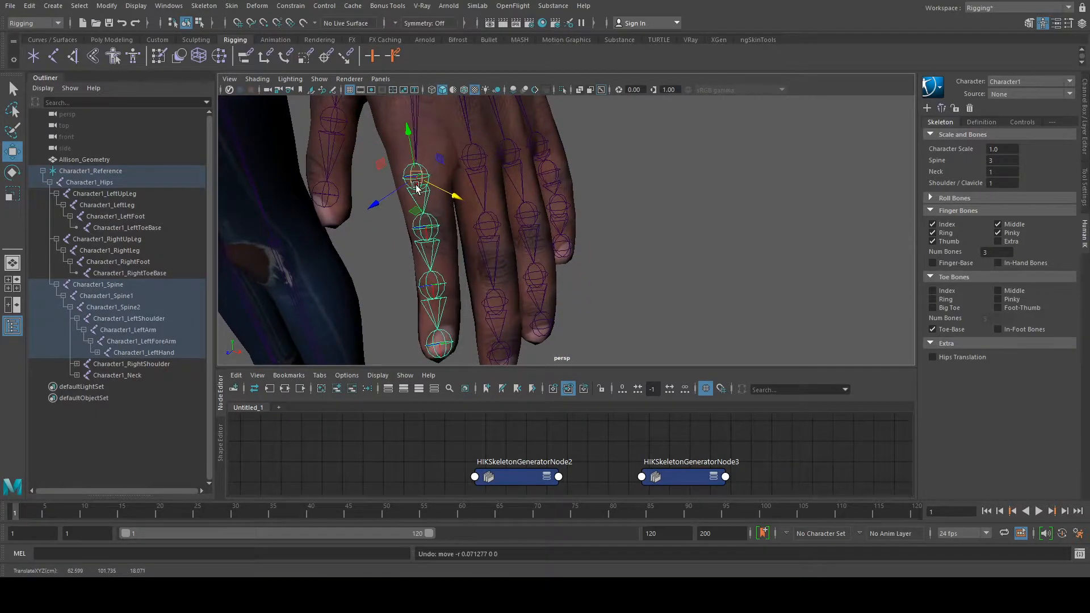
pyautogui.keyDown('alt'); pyautogui.moveTo(520, 156); pyautogui.dragTo(489, 152); pyautogui.keyUp('alt')
pyautogui.keyDown('alt'); pyautogui.moveTo(534, 227); pyautogui.dragTo(586, 224); pyautogui.keyUp('alt')
pyautogui.keyDown('alt'); pyautogui.moveTo(511, 266); pyautogui.dragTo(609, 121, button='middle'); pyautogui.keyUp('alt')
pyautogui.keyDown('alt'); pyautogui.moveTo(426, 267); pyautogui.dragTo(464, 260); pyautogui.keyUp('alt')
pyautogui.keyDown('alt'); pyautogui.moveTo(464, 260); pyautogui.dragTo(551, 219, button='middle'); pyautogui.keyUp('alt')
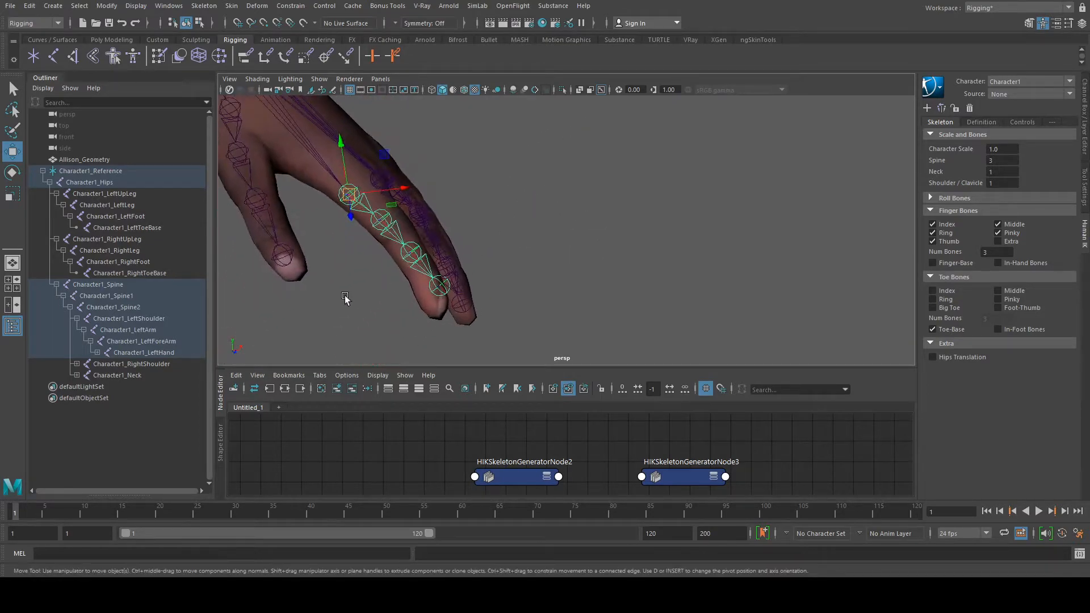
pyautogui.keyDown('alt'); pyautogui.moveTo(394, 281); pyautogui.dragTo(434, 274); pyautogui.keyUp('alt')
pyautogui.keyDown('alt'); pyautogui.moveTo(433, 275); pyautogui.dragTo(680, 159, button='middle'); pyautogui.keyUp('alt')
pyautogui.keyDown('alt'); pyautogui.moveTo(680, 159); pyautogui.dragTo(594, 179); pyautogui.keyUp('alt')
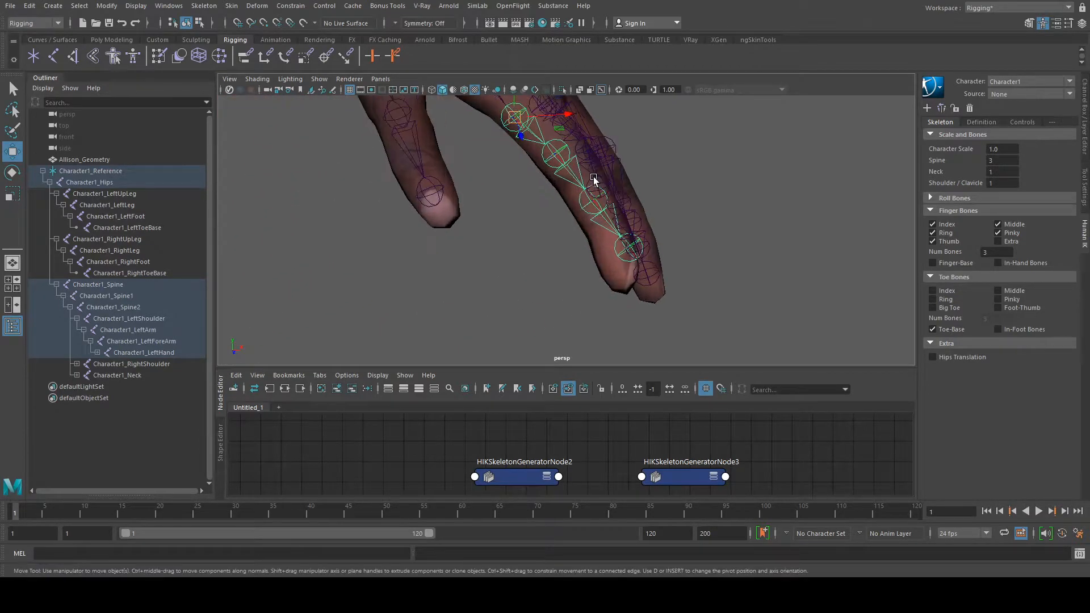
# Rotate the left index finger's second joint about -6.2° in Z to follow the finger, clear the selection, and check the fit.
pyautogui.keyDown('alt'); pyautogui.moveTo(594, 180); pyautogui.dragTo(528, 250, button='middle'); pyautogui.keyUp('alt')
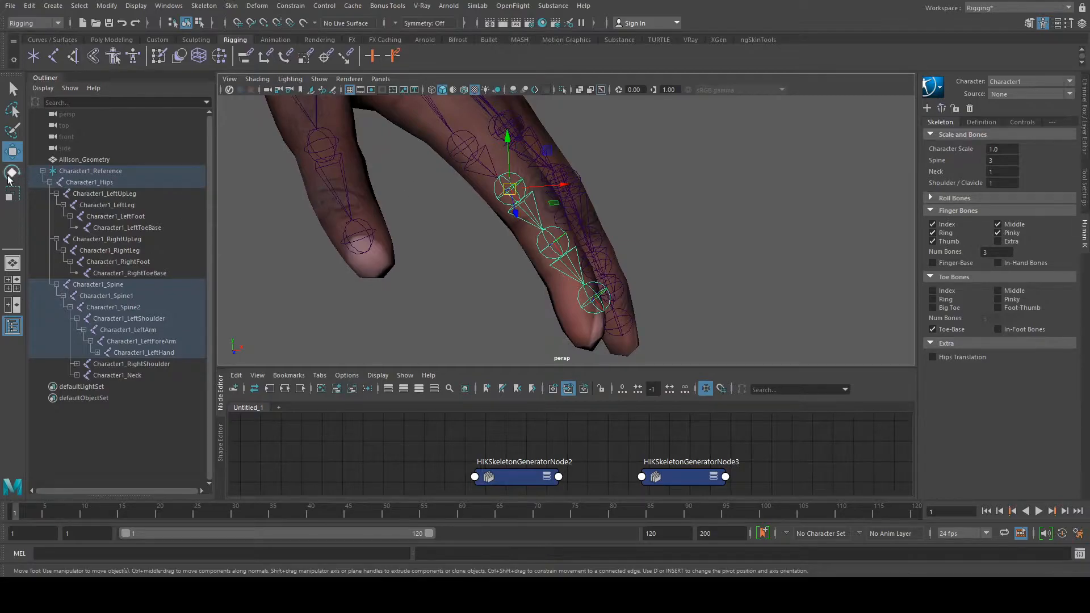
pyautogui.moveTo(548, 195); pyautogui.dragTo(547, 204)
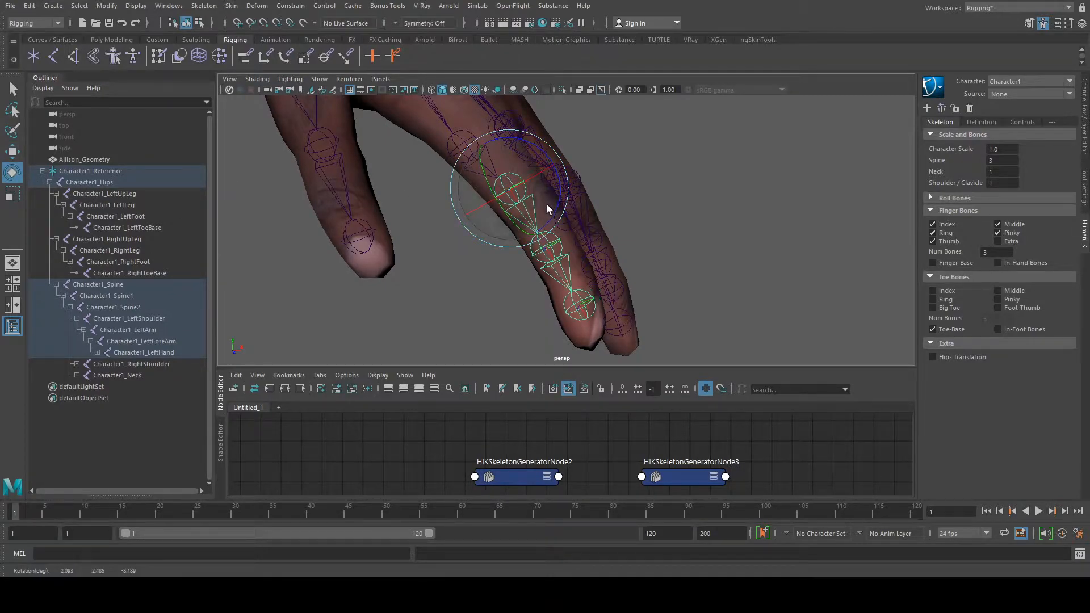
pyautogui.click(714, 248)
pyautogui.scroll(-4, 717, 250)
pyautogui.keyDown('alt'); pyautogui.moveTo(717, 254); pyautogui.dragTo(561, 237); pyautogui.keyUp('alt')
pyautogui.keyDown('alt'); pyautogui.moveTo(561, 237); pyautogui.dragTo(563, 304, button='middle'); pyautogui.keyUp('alt')
pyautogui.click(532, 235)
pyautogui.keyDown('alt'); pyautogui.moveTo(532, 235); pyautogui.dragTo(488, 193); pyautogui.keyUp('alt')
pyautogui.click(608, 235)
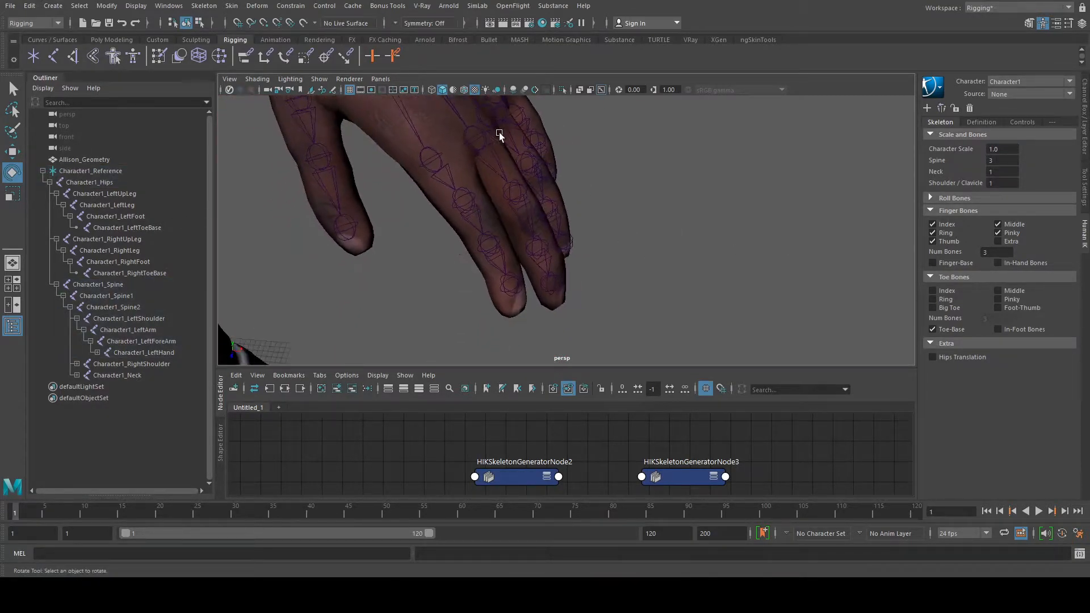
# Select the left middle finger's base joint and examine the finger bones' fit inside the mesh from several angles.
pyautogui.click(477, 140)
pyautogui.click(11, 152)
pyautogui.keyDown('alt'); pyautogui.moveTo(523, 158); pyautogui.dragTo(431, 241); pyautogui.keyUp('alt')
pyautogui.scroll(-3, 466, 209)
pyautogui.keyDown('alt'); pyautogui.moveTo(697, 189); pyautogui.dragTo(484, 216); pyautogui.keyUp('alt')
pyautogui.hotkey('ctrl', 'z')
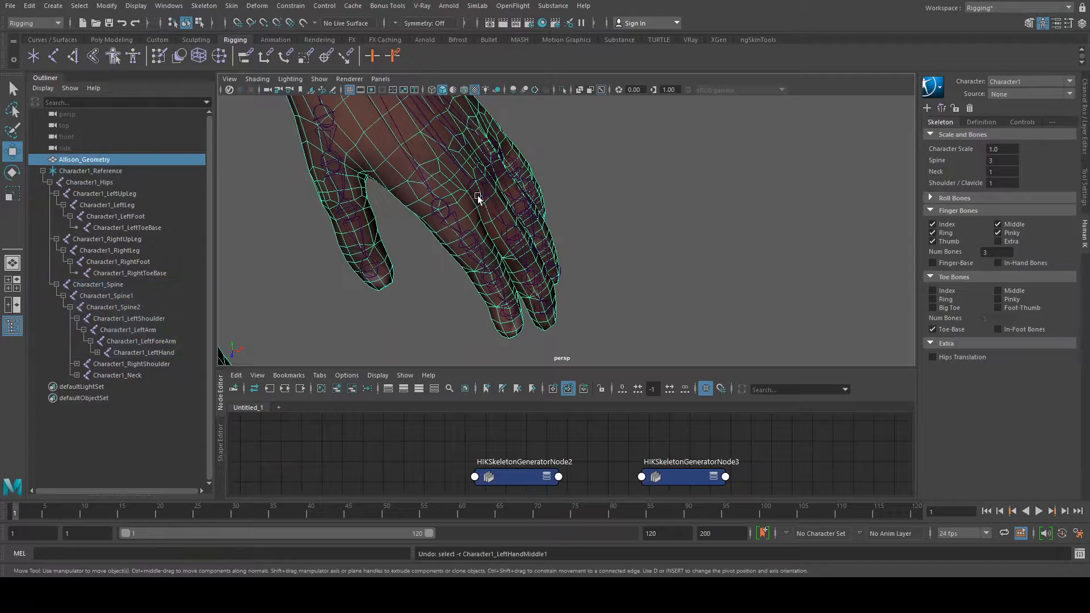
pyautogui.click(476, 189)
pyautogui.click(699, 174)
pyautogui.click(477, 190)
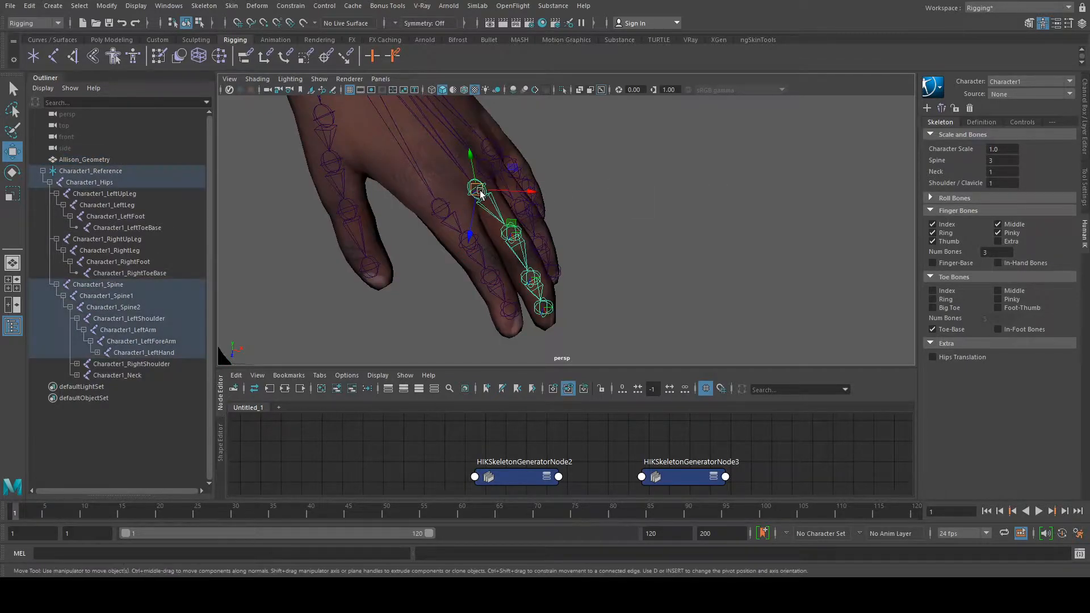
pyautogui.keyDown('alt'); pyautogui.moveTo(475, 196); pyautogui.dragTo(585, 157); pyautogui.keyUp('alt')
pyautogui.scroll(-2, 475, 162)
pyautogui.click(467, 163)
pyautogui.scroll(-4, 468, 163)
pyautogui.keyDown('alt'); pyautogui.moveTo(447, 163); pyautogui.dragTo(537, 268); pyautogui.keyUp('alt')
pyautogui.scroll(-3, 530, 247)
pyautogui.keyDown('alt'); pyautogui.moveTo(516, 248); pyautogui.dragTo(494, 219, button='middle'); pyautogui.keyUp('alt')
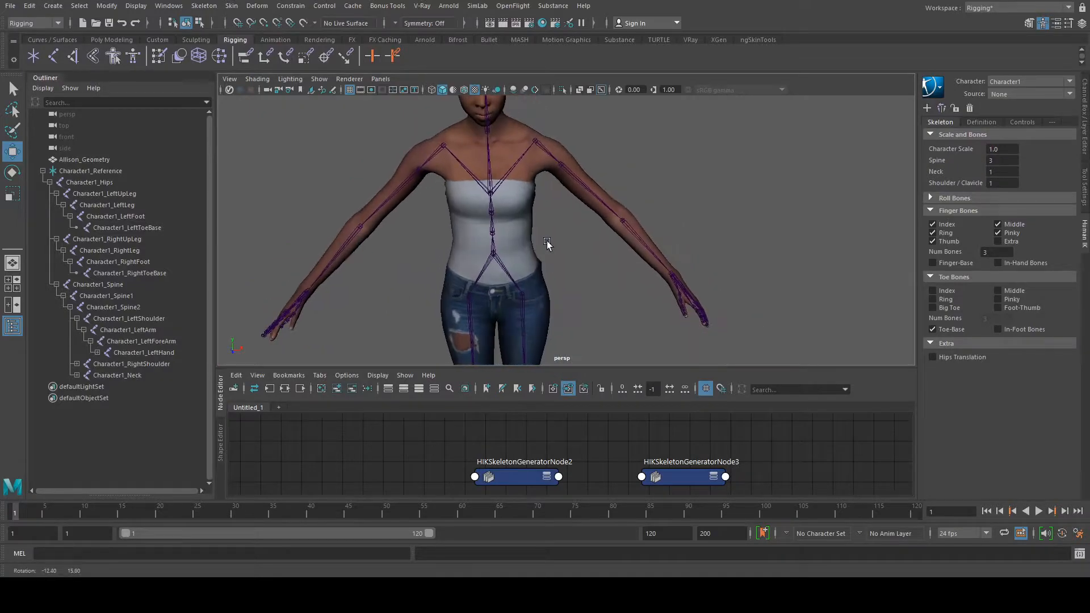
# Examine the whole skeleton from the front and the right hand's joints against the mesh.
pyautogui.scroll(-2, 406, 259)
pyautogui.scroll(-1, 406, 259)
pyautogui.keyDown('alt'); pyautogui.moveTo(410, 259); pyautogui.dragTo(571, 244, button='middle'); pyautogui.keyUp('alt')
pyautogui.keyDown('alt'); pyautogui.moveTo(570, 244); pyautogui.dragTo(650, 260); pyautogui.keyUp('alt')
pyautogui.keyDown('alt'); pyautogui.moveTo(650, 260); pyautogui.dragTo(716, 209, button='middle'); pyautogui.keyUp('alt')
pyautogui.scroll(3, 548, 227)
pyautogui.keyDown('alt'); pyautogui.moveTo(670, 170); pyautogui.dragTo(608, 186); pyautogui.keyUp('alt')
pyautogui.keyDown('alt'); pyautogui.moveTo(608, 187); pyautogui.dragTo(655, 149, button='middle'); pyautogui.keyUp('alt')
pyautogui.scroll(-2, 449, 263)
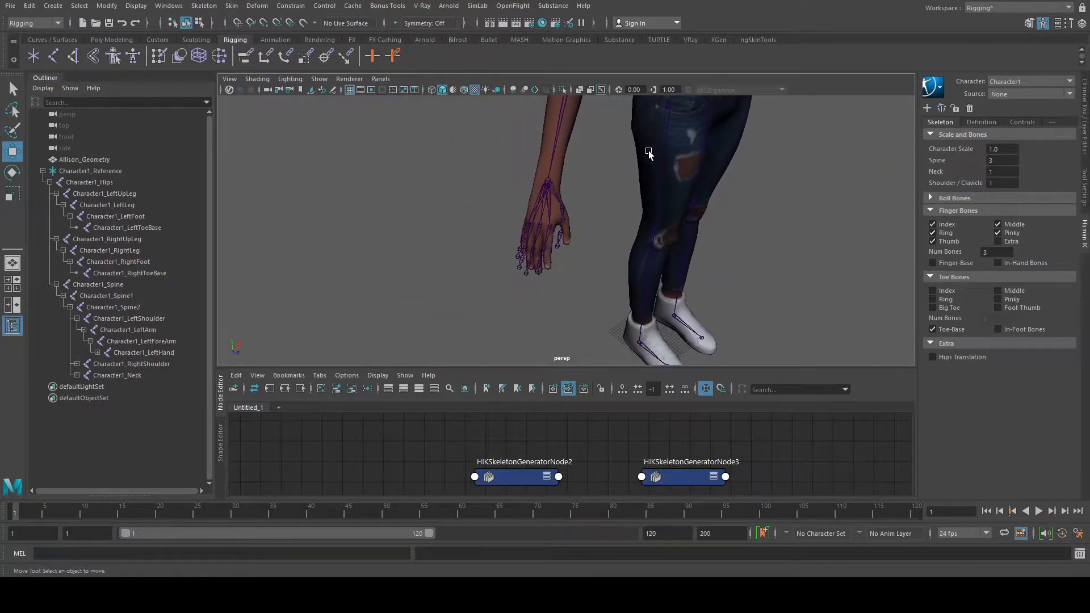
# Select the right thumb's base joint, compare both hands from the side and front, and frame the selected joint.
pyautogui.scroll(4, 484, 226)
pyautogui.keyDown('alt'); pyautogui.moveTo(635, 189); pyautogui.dragTo(569, 178, button='middle'); pyautogui.keyUp('alt')
pyautogui.keyDown('alt'); pyautogui.moveTo(569, 178); pyautogui.dragTo(460, 278); pyautogui.keyUp('alt')
pyautogui.click(596, 190)
pyautogui.scroll(-8, 460, 277)
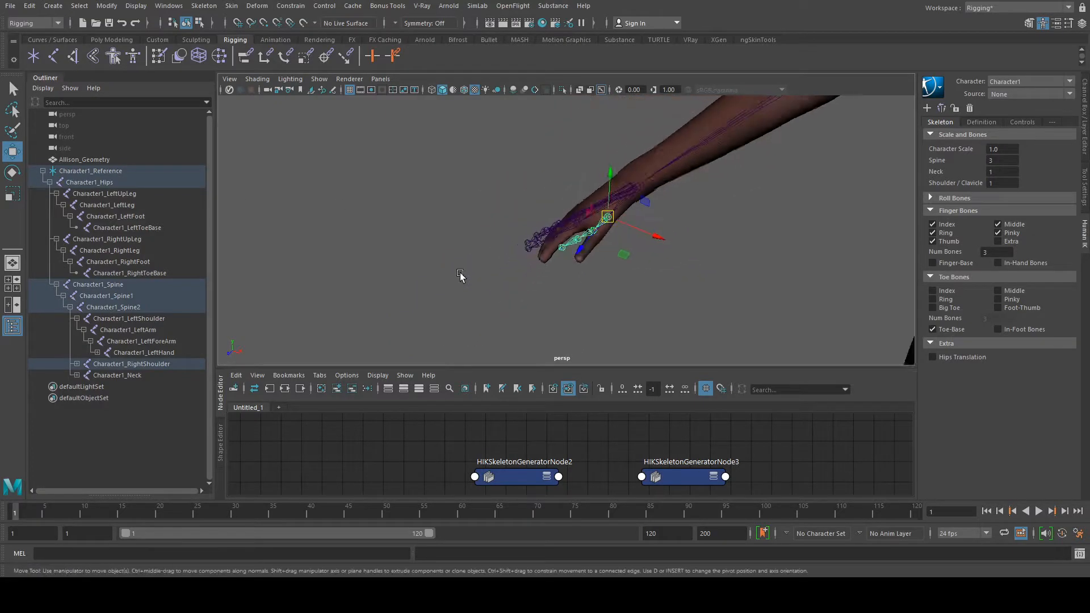
pyautogui.keyDown('alt'); pyautogui.moveTo(766, 282); pyautogui.dragTo(686, 257); pyautogui.keyUp('alt')
pyautogui.keyDown('alt'); pyautogui.moveTo(606, 295); pyautogui.dragTo(696, 305, button='right'); pyautogui.keyUp('alt')
pyautogui.keyDown('alt'); pyautogui.moveTo(696, 305); pyautogui.dragTo(658, 230, button='middle'); pyautogui.keyUp('alt')
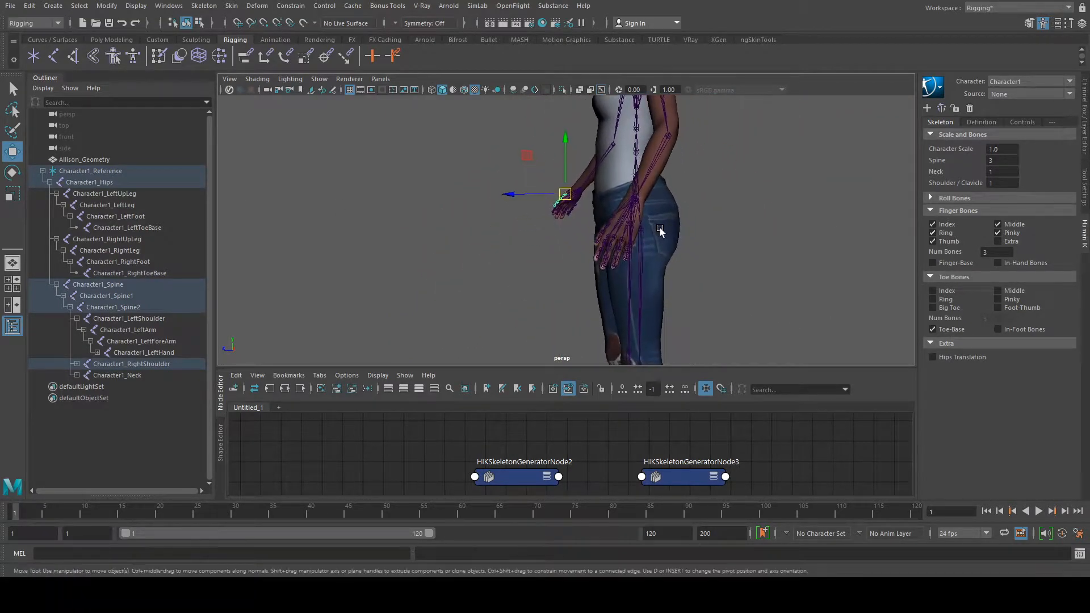
pyautogui.scroll(1, 659, 239)
pyautogui.keyDown('alt'); pyautogui.moveTo(651, 199); pyautogui.dragTo(781, 225); pyautogui.keyUp('alt')
pyautogui.keyDown('alt'); pyautogui.moveTo(781, 226); pyautogui.dragTo(587, 250, button='middle'); pyautogui.keyUp('alt')
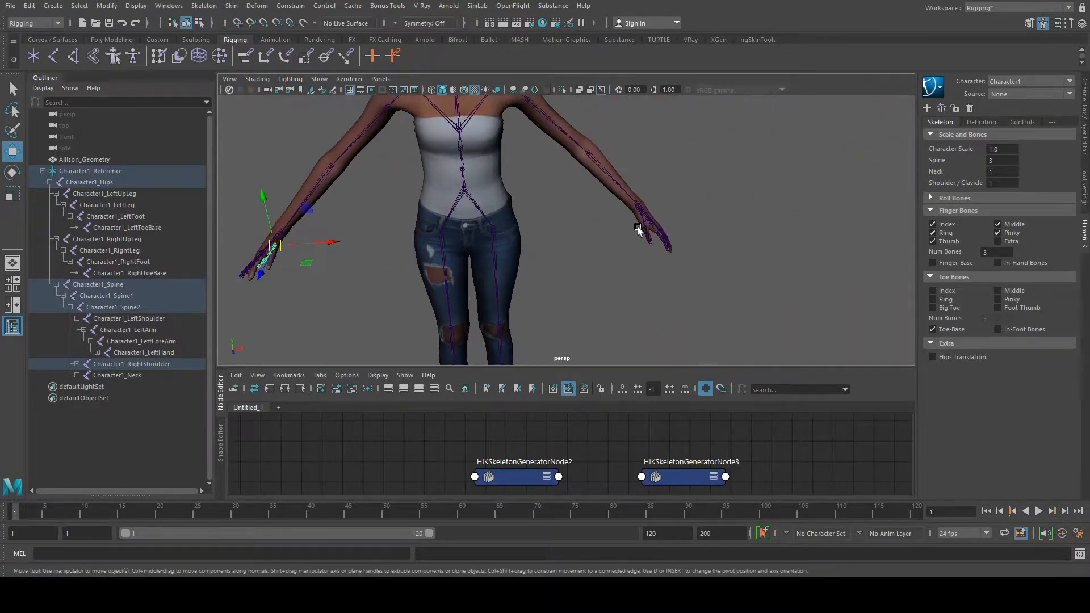
pyautogui.keyDown('alt'); pyautogui.moveTo(385, 211); pyautogui.dragTo(544, 207); pyautogui.keyUp('alt')
pyautogui.press('f')
# Move the right thumb's base joint to about (-59.5, 104.1, 17.4) cm at the base of the thumb, and clear the selection.
pyautogui.click(7, 174)
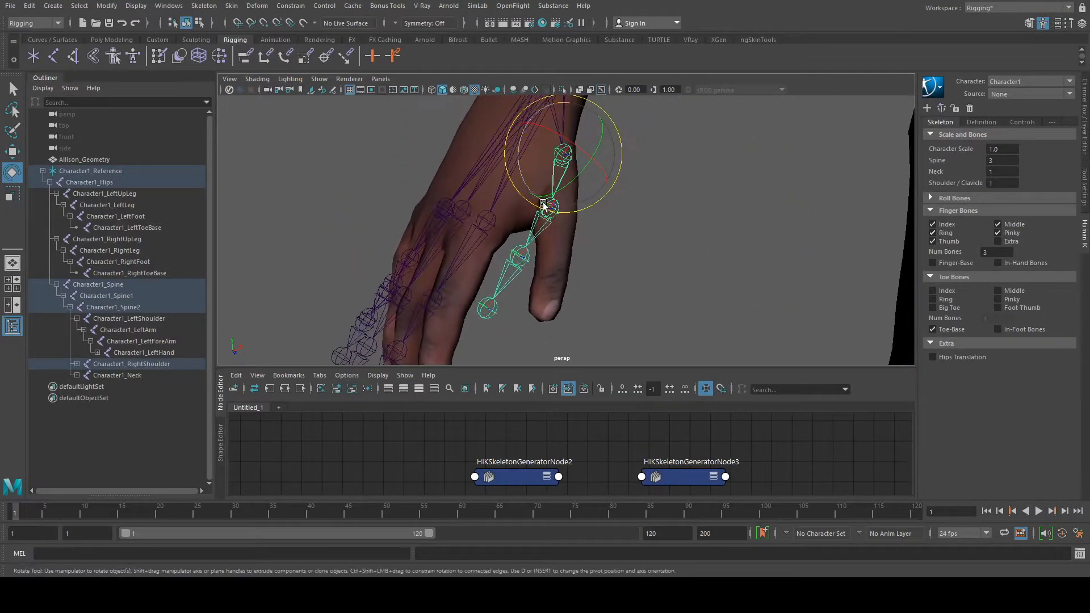
pyautogui.keyDown('alt'); pyautogui.moveTo(597, 162); pyautogui.dragTo(704, 90); pyautogui.keyUp('alt')
pyautogui.keyDown('alt'); pyautogui.moveTo(704, 90); pyautogui.dragTo(696, 277, button='right'); pyautogui.keyUp('alt')
pyautogui.keyDown('alt'); pyautogui.moveTo(695, 276); pyautogui.dragTo(653, 313, button='middle'); pyautogui.keyUp('alt')
pyautogui.keyDown('alt'); pyautogui.moveTo(445, 193); pyautogui.dragTo(467, 226, button='middle'); pyautogui.keyUp('alt')
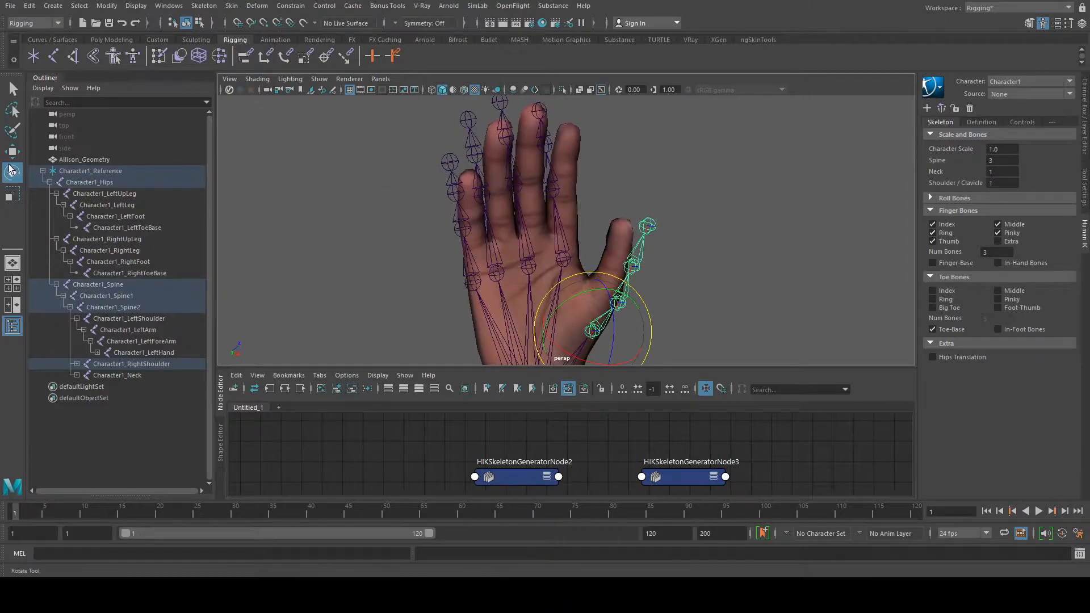
pyautogui.moveTo(599, 334); pyautogui.dragTo(587, 305)
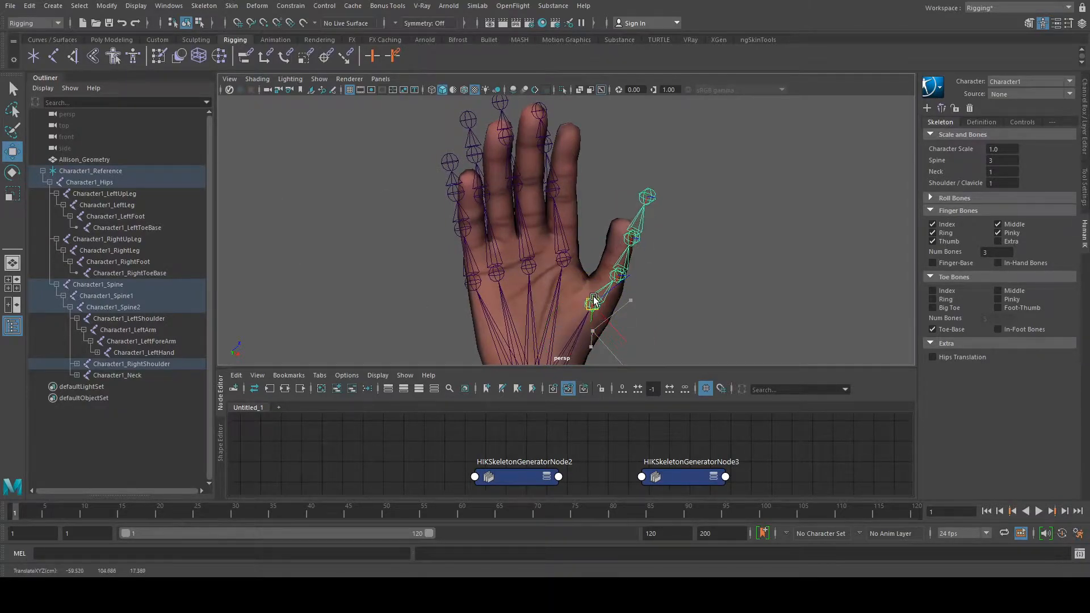
pyautogui.click(631, 268)
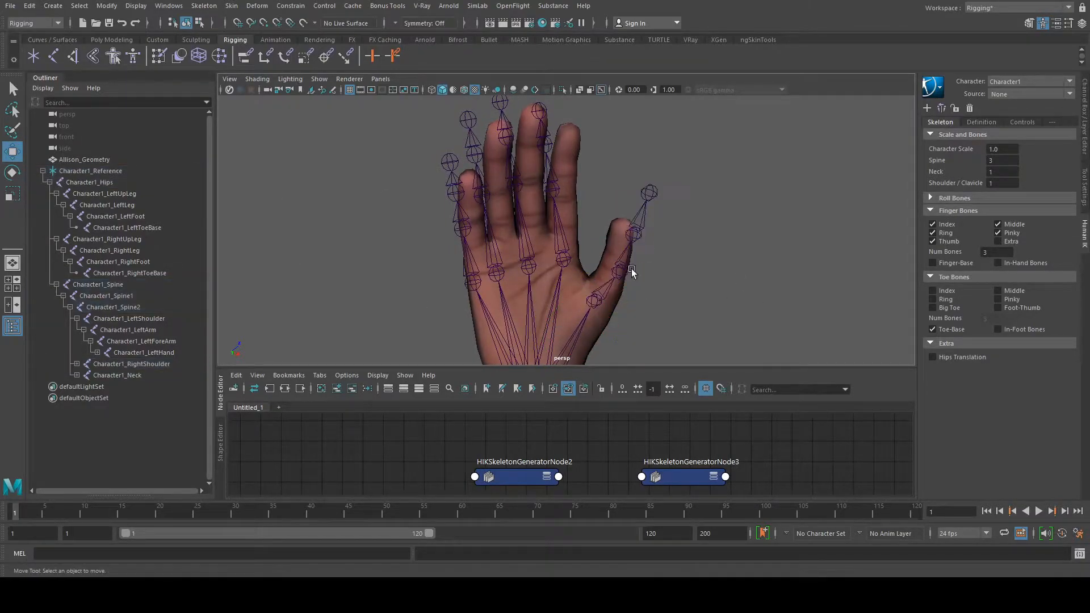
# Rotate the right index finger's base joint to align its bones with the finger, and move it towards the knuckle.
pyautogui.click(557, 258)
pyautogui.keyDown('alt'); pyautogui.moveTo(543, 245); pyautogui.dragTo(595, 214); pyautogui.keyUp('alt')
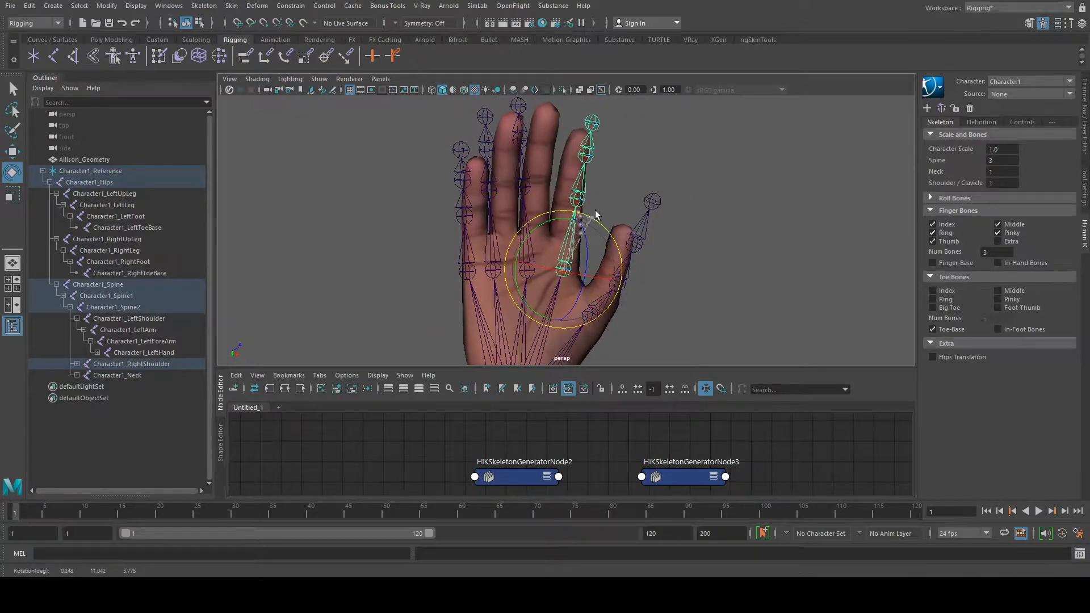
pyautogui.click(12, 151)
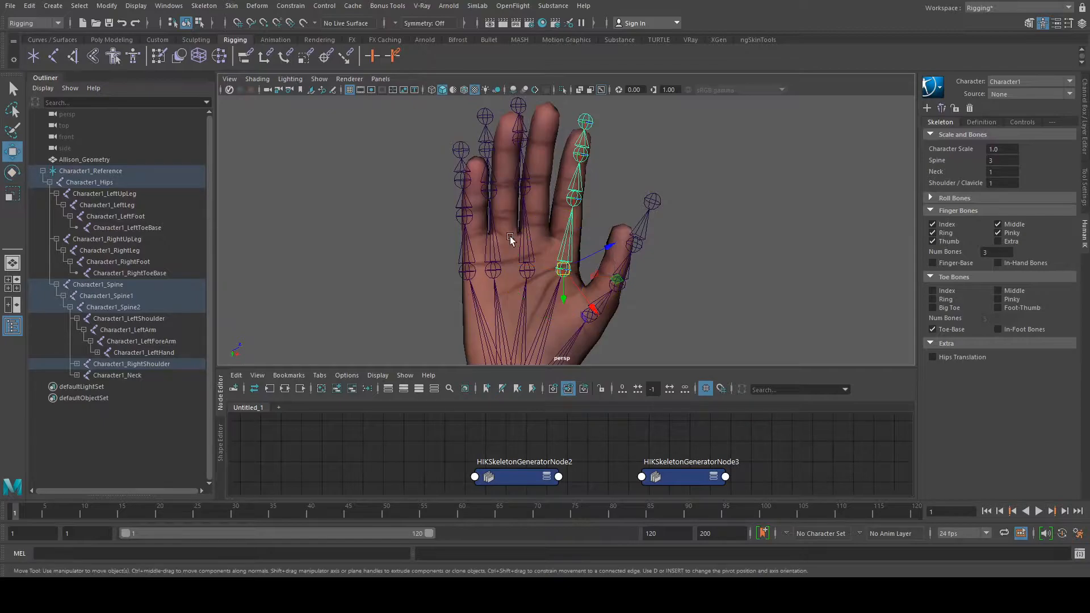
pyautogui.moveTo(569, 269); pyautogui.dragTo(569, 254)
# Rotate the right middle finger's base joint along the finger and move it to the knuckle, then nudge the index finger's base joint further towards its knuckle.
pyautogui.click(527, 271)
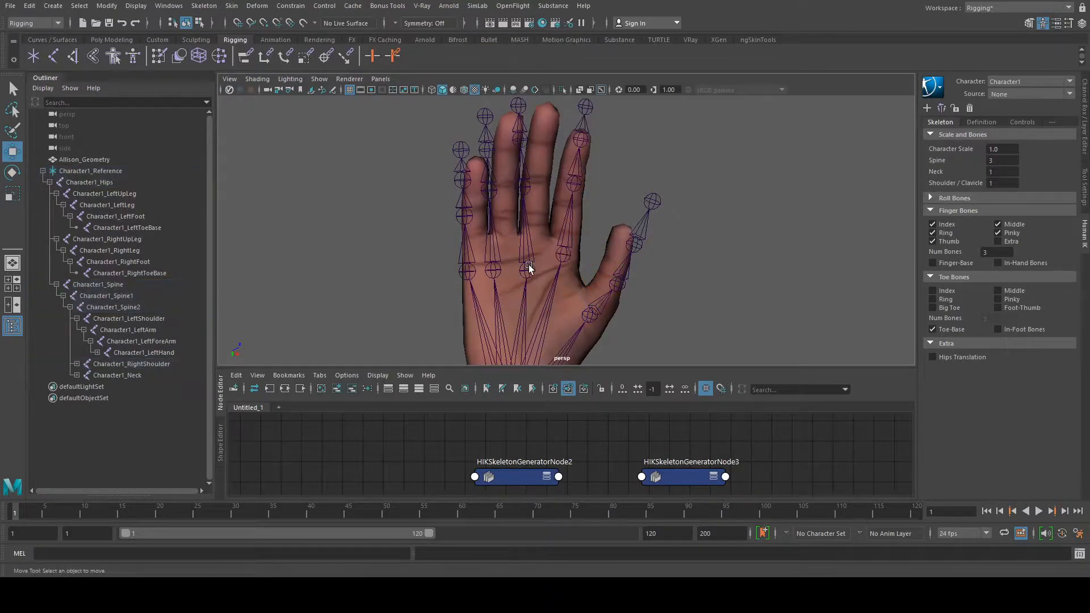
pyautogui.click(12, 172)
pyautogui.moveTo(534, 213); pyautogui.dragTo(544, 212)
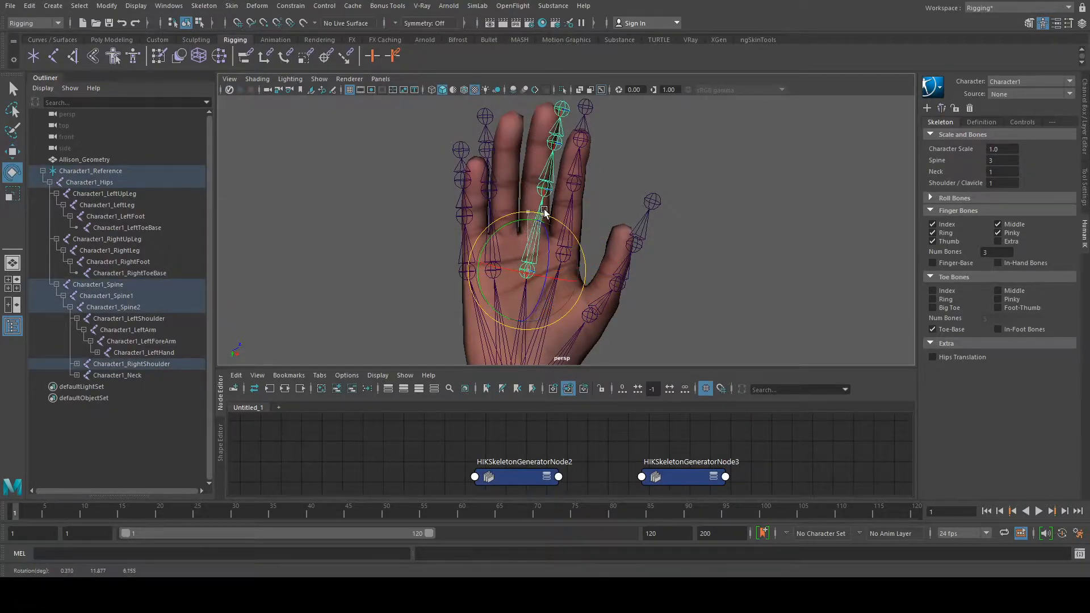
pyautogui.click(11, 151)
pyautogui.moveTo(531, 262); pyautogui.dragTo(535, 258)
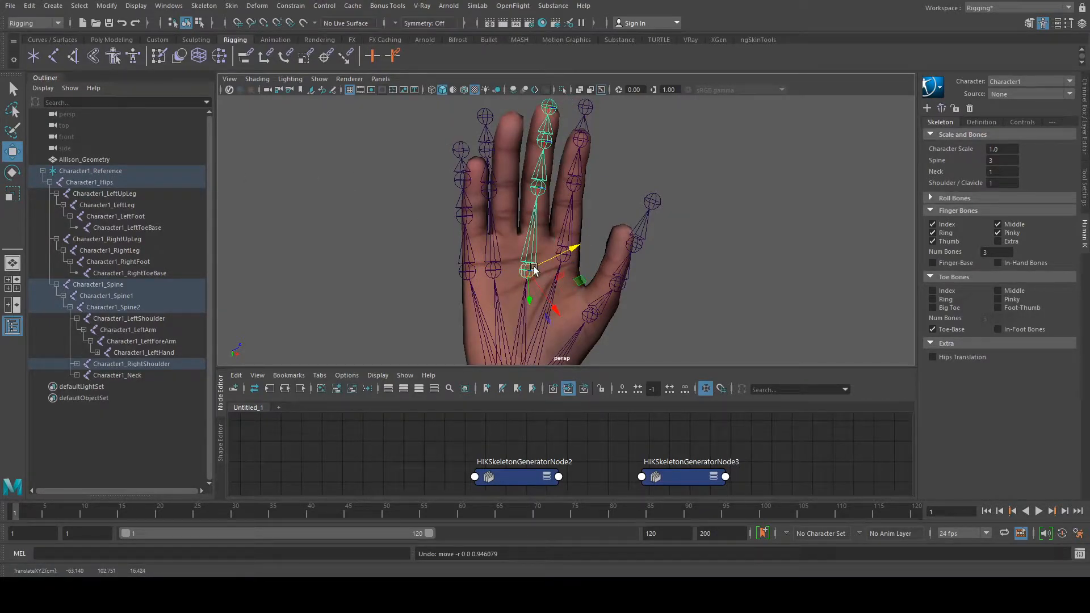
pyautogui.click(708, 181)
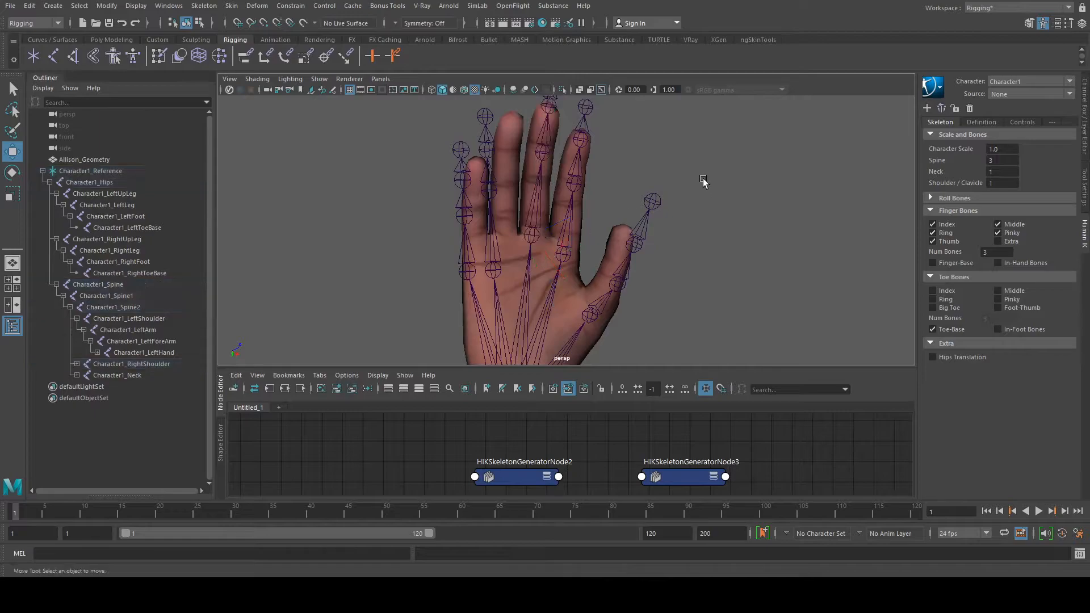
pyautogui.click(567, 249)
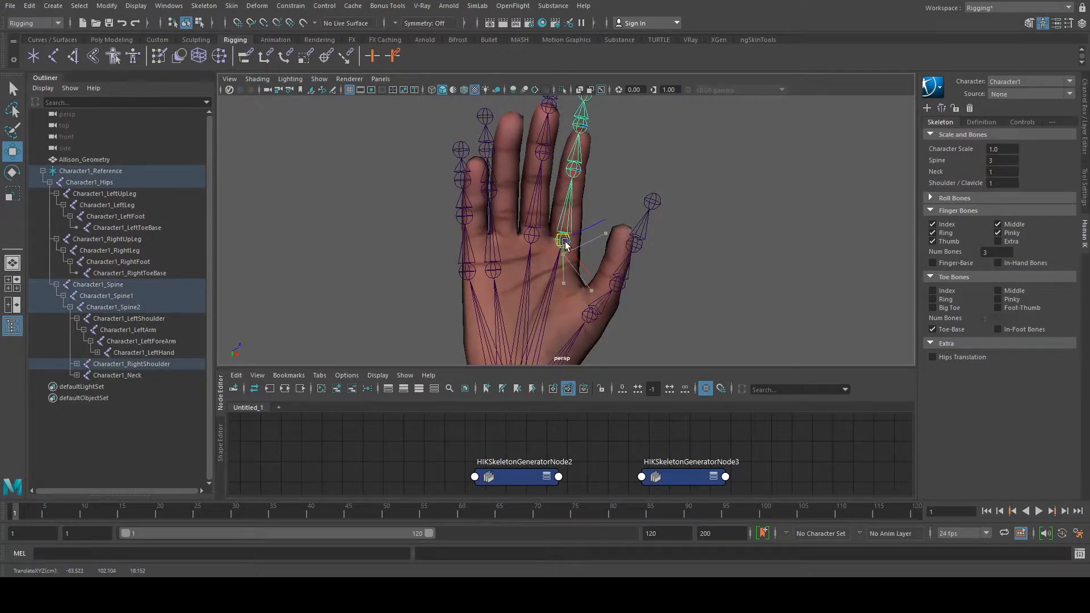
pyautogui.click(795, 206)
# Move the right ring finger's base joint to about (-64.8, 101.0, 15.0) cm at its knuckle and rotate it along the finger.
pyautogui.click(493, 268)
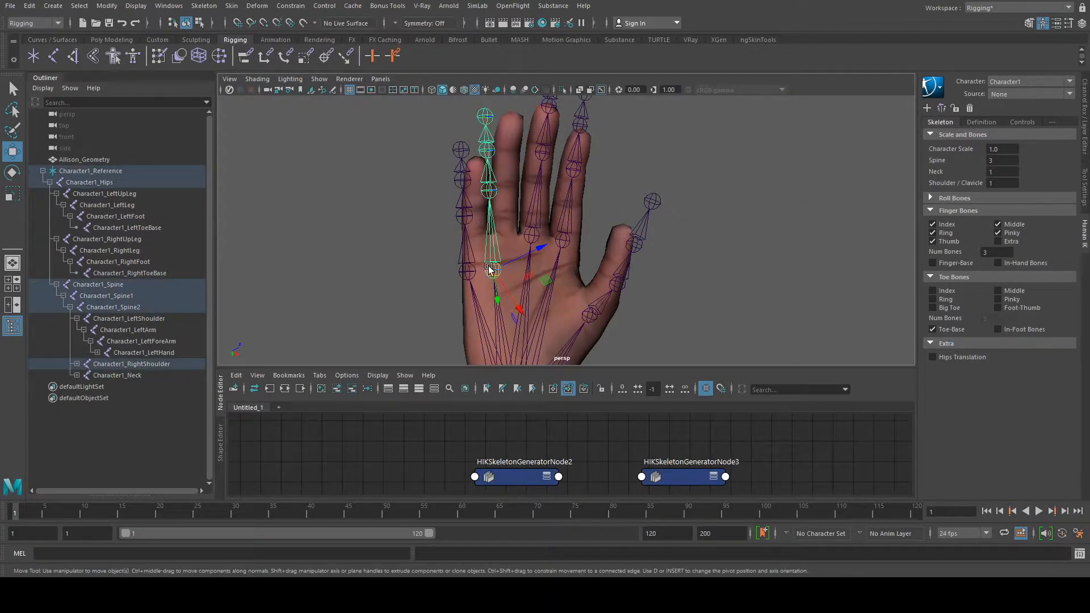
pyautogui.moveTo(489, 272); pyautogui.dragTo(512, 227)
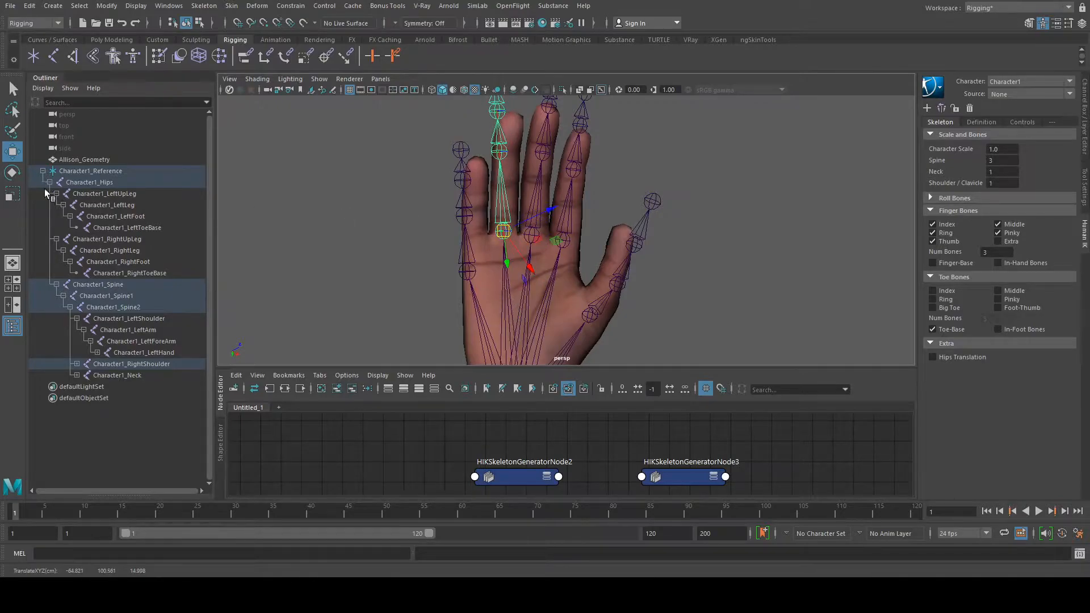
pyautogui.moveTo(548, 190); pyautogui.dragTo(554, 194)
pyautogui.click(795, 201)
# Move the right pinky's base joint onto the pinky knuckle, and clear the selection.
pyautogui.click(466, 270)
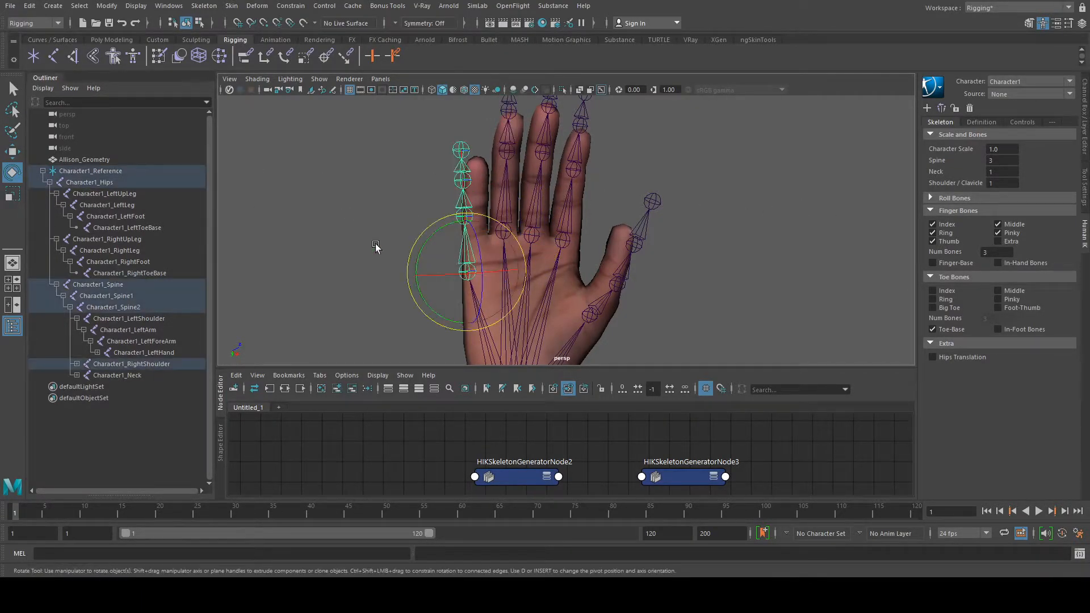
pyautogui.click(9, 150)
pyautogui.moveTo(464, 271); pyautogui.dragTo(481, 239)
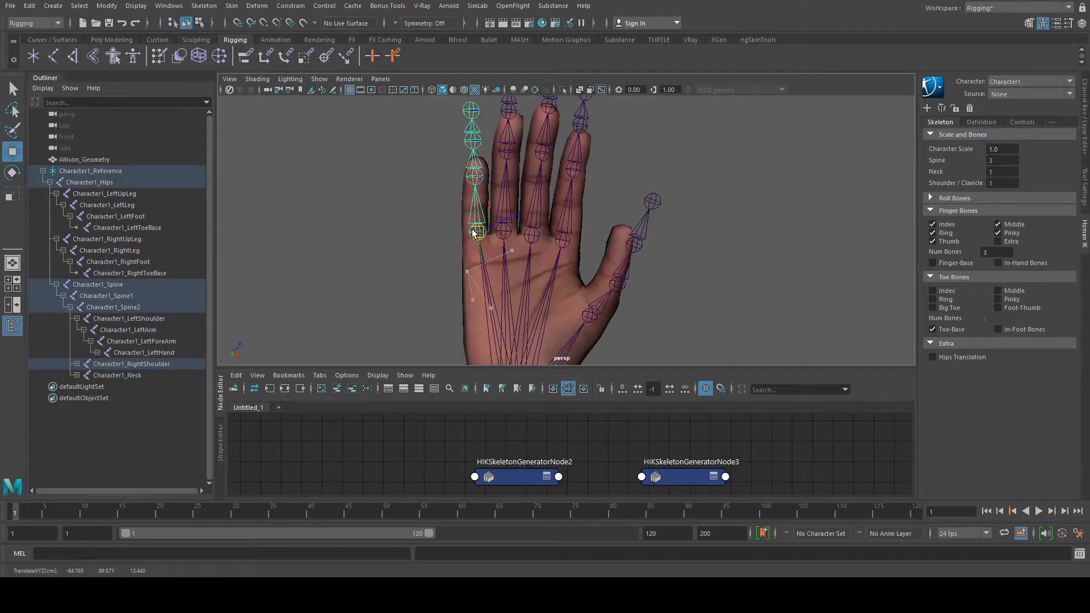
pyautogui.click(611, 219)
# Move the right index finger's upper joints back towards the palm so the chain ends inside the fingertip.
pyautogui.keyDown('alt'); pyautogui.moveTo(610, 219); pyautogui.dragTo(783, 102); pyautogui.keyUp('alt')
pyautogui.keyDown('alt'); pyautogui.moveTo(783, 102); pyautogui.dragTo(645, 263, button='right'); pyautogui.keyUp('alt')
pyautogui.keyDown('alt'); pyautogui.moveTo(645, 263); pyautogui.dragTo(598, 169); pyautogui.keyUp('alt')
pyautogui.click(572, 192)
pyautogui.click(571, 192)
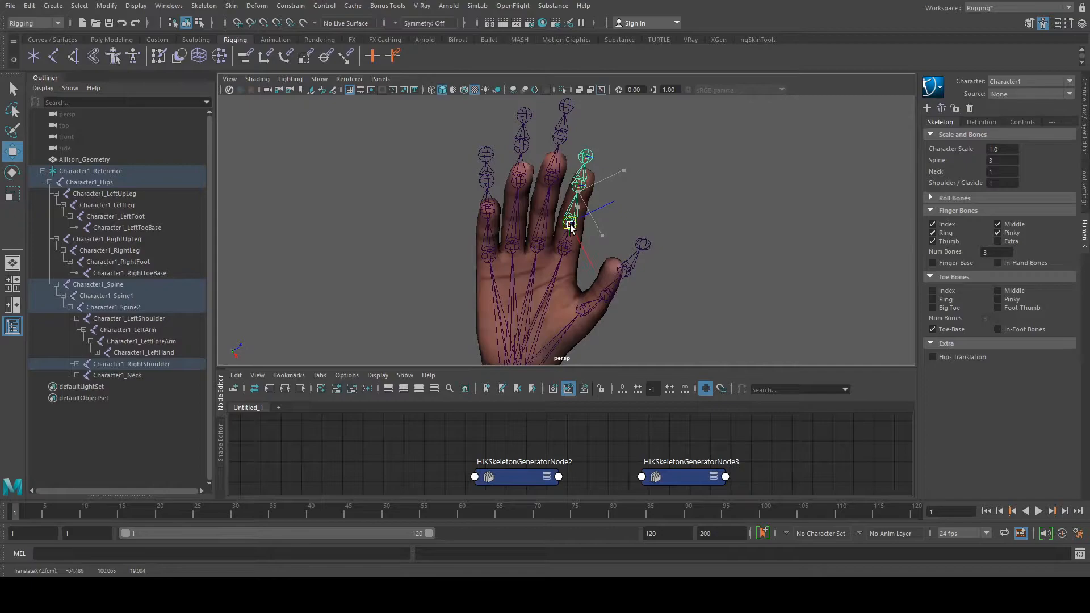
pyautogui.moveTo(572, 226)
pyautogui.mouseDown()
pyautogui.moveTo(589, 190)
pyautogui.moveTo(572, 230)
pyautogui.mouseUp()
pyautogui.click(541, 215)
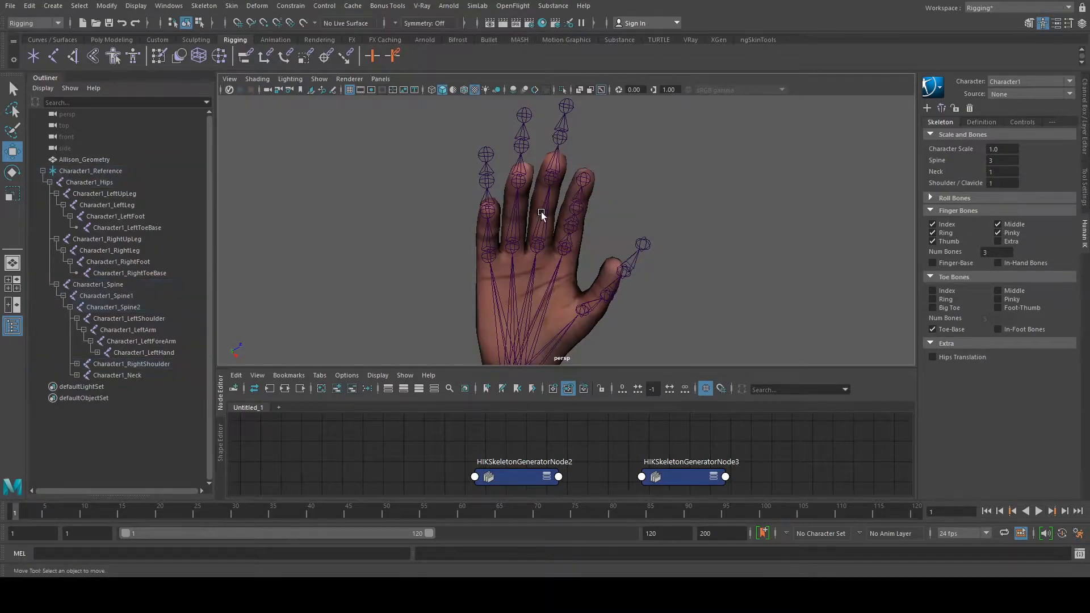
# Move the right middle finger's second and third joints back towards the palm to fit the chain inside the finger.
pyautogui.click(548, 182)
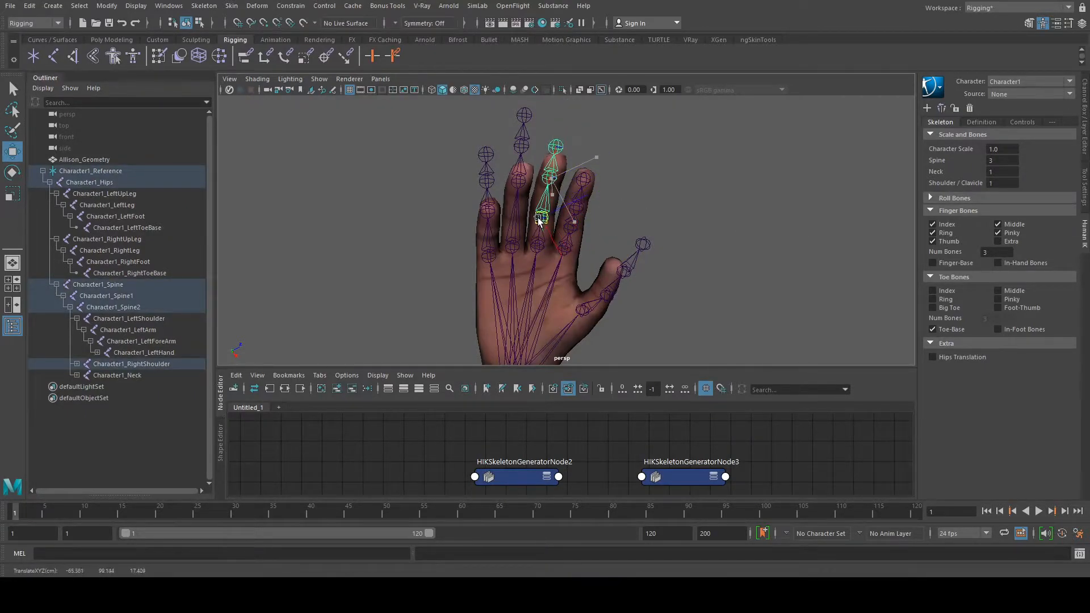
pyautogui.click(577, 186)
pyautogui.click(551, 181)
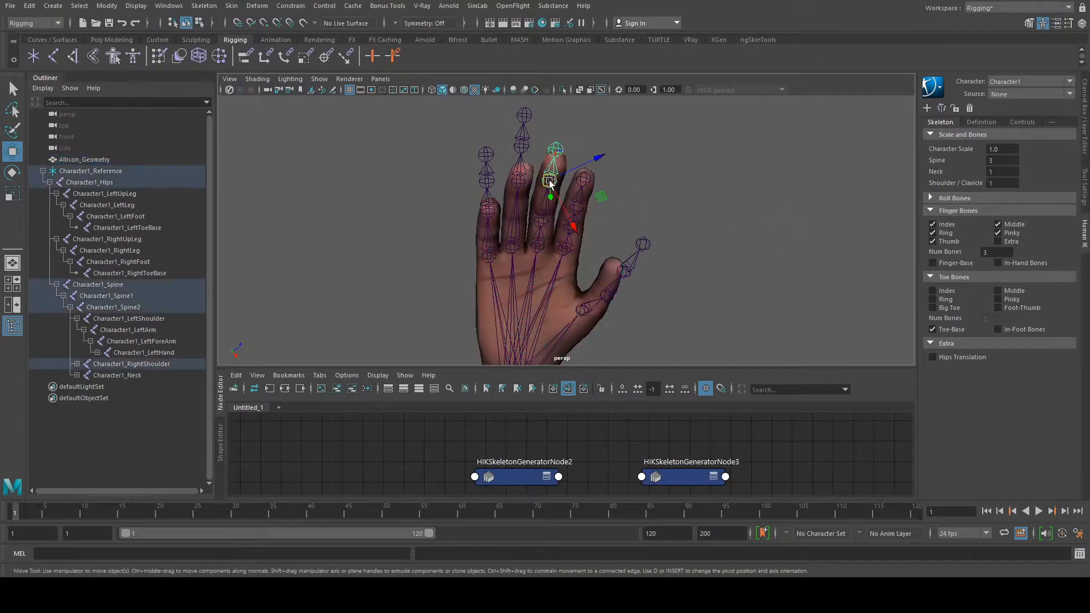
pyautogui.moveTo(553, 187); pyautogui.dragTo(523, 202)
pyautogui.click(691, 197)
# Move the right ring finger's second and third joints back towards the palm to fit the chain inside the finger.
pyautogui.click(519, 181)
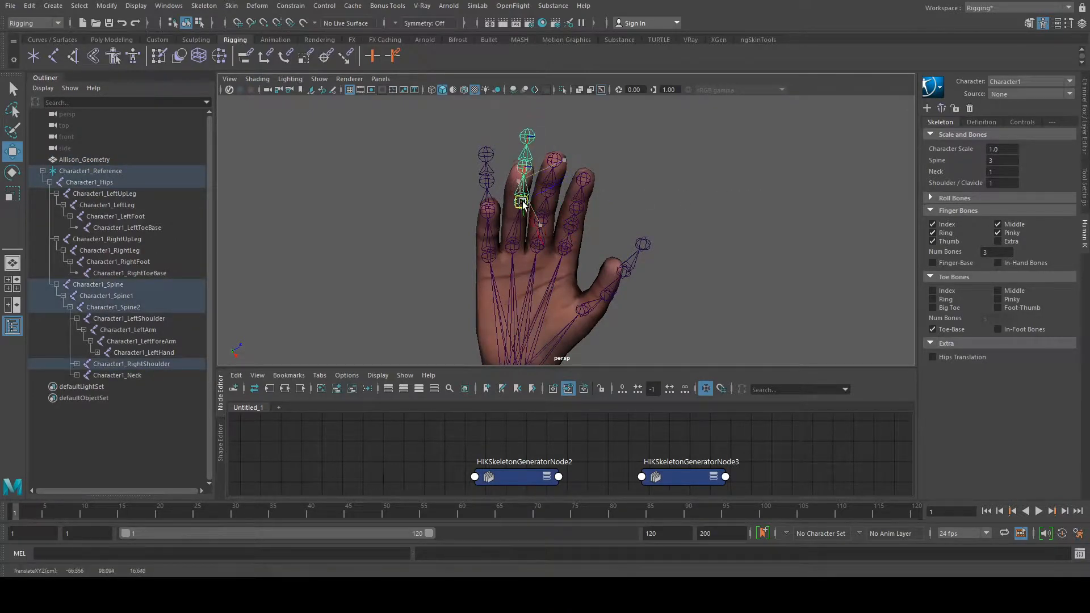
pyautogui.click(548, 195)
pyautogui.click(519, 185)
pyautogui.moveTo(519, 185)
pyautogui.mouseDown()
pyautogui.moveTo(531, 205)
pyautogui.moveTo(517, 199)
pyautogui.mouseUp()
pyautogui.click(642, 202)
pyautogui.hotkey('ctrl', 'z')
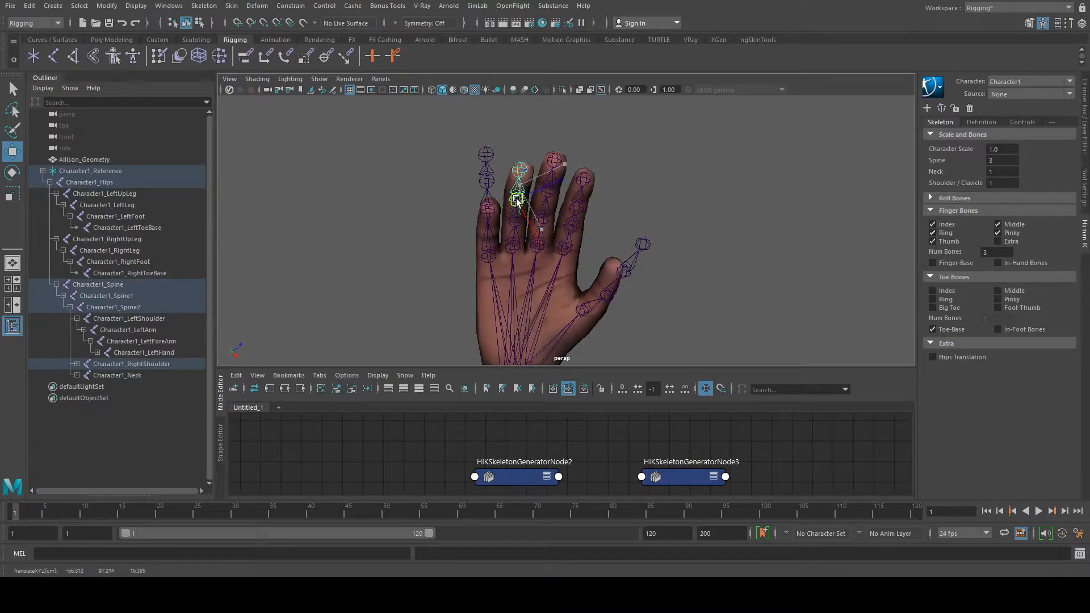
# Move the right pinky's second and third joints back towards the knuckle to shorten the chain inside the finger.
pyautogui.click(497, 214)
pyautogui.moveTo(489, 215); pyautogui.dragTo(493, 237)
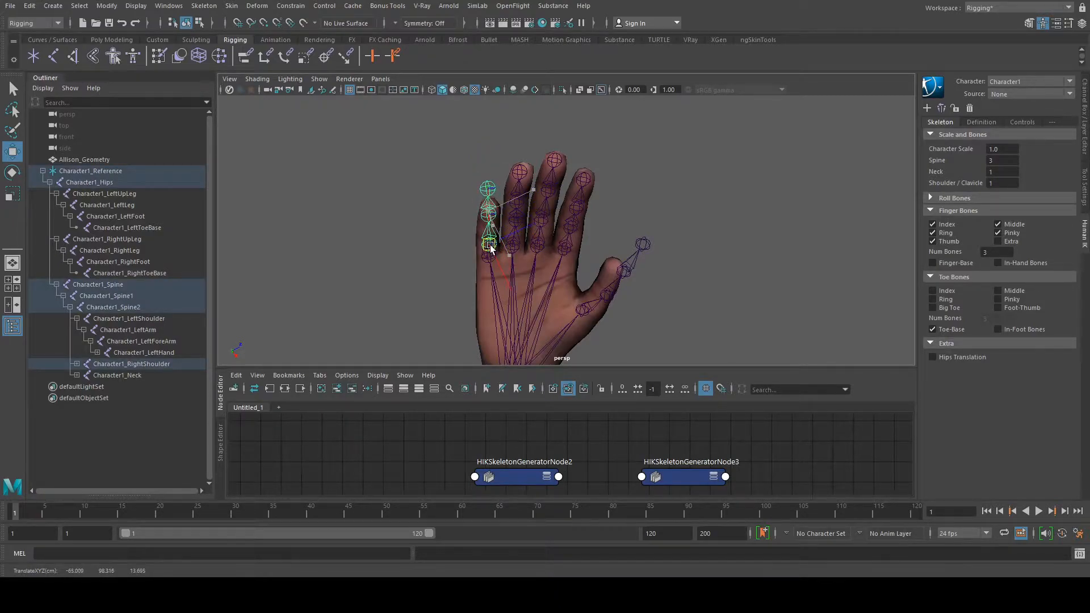
pyautogui.click(773, 246)
pyautogui.click(488, 242)
pyautogui.moveTo(480, 244); pyautogui.dragTo(692, 177)
# Move the right pinky's tip joint to about (-68.3, 96.2, 14.8) cm near the fingertip.
pyautogui.scroll(4, 531, 202)
pyautogui.click(721, 171)
pyautogui.keyDown('alt'); pyautogui.moveTo(611, 169); pyautogui.dragTo(593, 154); pyautogui.keyUp('alt')
pyautogui.click(537, 116)
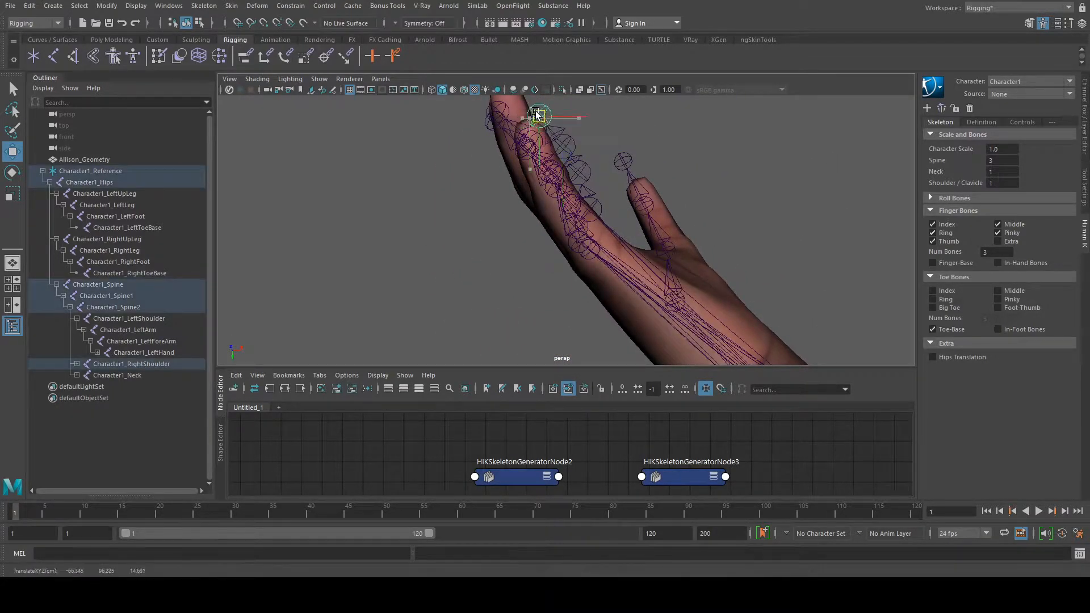
# Move the right thumb's third joint down inside the thumb and its tip joint to about (-60.9, 100.2, 20.4) cm in the thumb tip.
pyautogui.keyDown('alt'); pyautogui.moveTo(539, 110); pyautogui.dragTo(536, 249); pyautogui.keyUp('alt')
pyautogui.click(547, 194)
pyautogui.moveTo(547, 194); pyautogui.dragTo(543, 224)
pyautogui.click(641, 210)
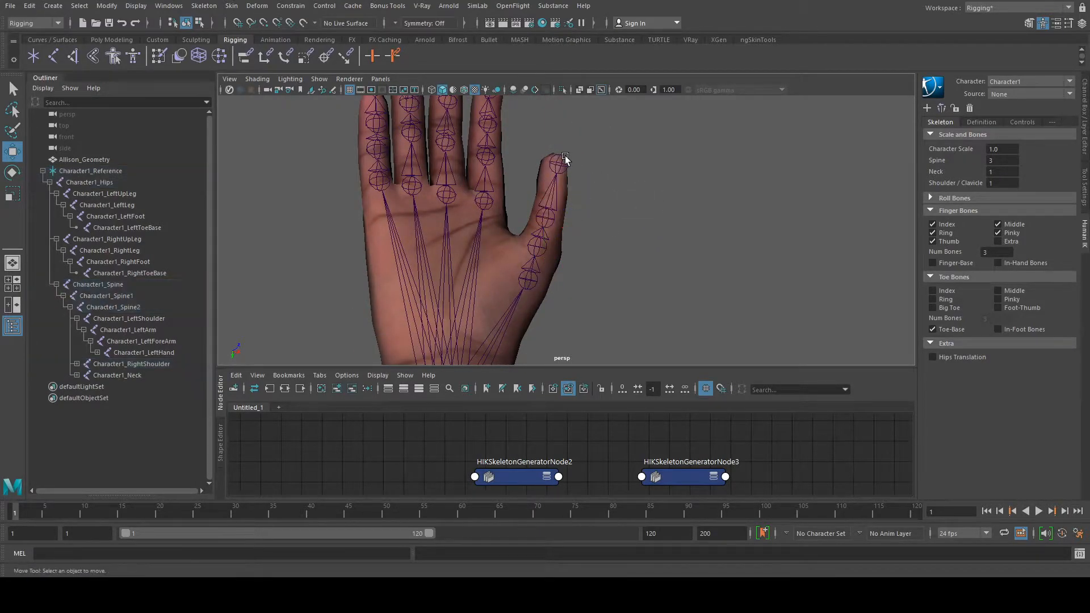
pyautogui.click(555, 166)
pyautogui.moveTo(555, 166); pyautogui.dragTo(555, 172)
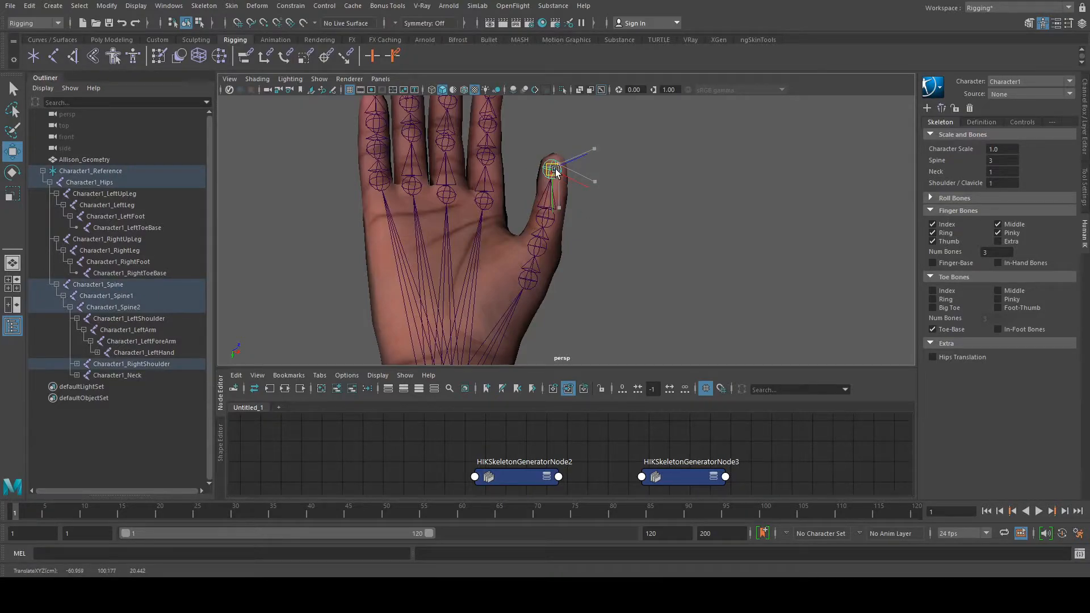
# Reposition the right thumb's second joint inside the thumb and rotate it to align the lower thumb chain.
pyautogui.click(707, 202)
pyautogui.moveTo(689, 187)
pyautogui.keyDown('alt'); pyautogui.mouseDown()
pyautogui.moveTo(438, 237)
pyautogui.moveTo(547, 318)
pyautogui.moveTo(676, 333)
pyautogui.moveTo(874, 324)
pyautogui.moveTo(591, 309)
pyautogui.moveTo(716, 304)
pyautogui.moveTo(630, 219)
pyautogui.moveTo(676, 177)
pyautogui.mouseUp(); pyautogui.keyUp('alt')
pyautogui.scroll(4, 530, 239)
pyautogui.keyDown('alt'); pyautogui.moveTo(531, 238); pyautogui.dragTo(609, 250); pyautogui.keyUp('alt')
pyautogui.keyDown('alt'); pyautogui.moveTo(609, 250); pyautogui.dragTo(581, 203, button='middle'); pyautogui.keyUp('alt')
pyautogui.click(561, 218)
pyautogui.moveTo(564, 222); pyautogui.dragTo(661, 238)
pyautogui.click(550, 272)
pyautogui.click(552, 258)
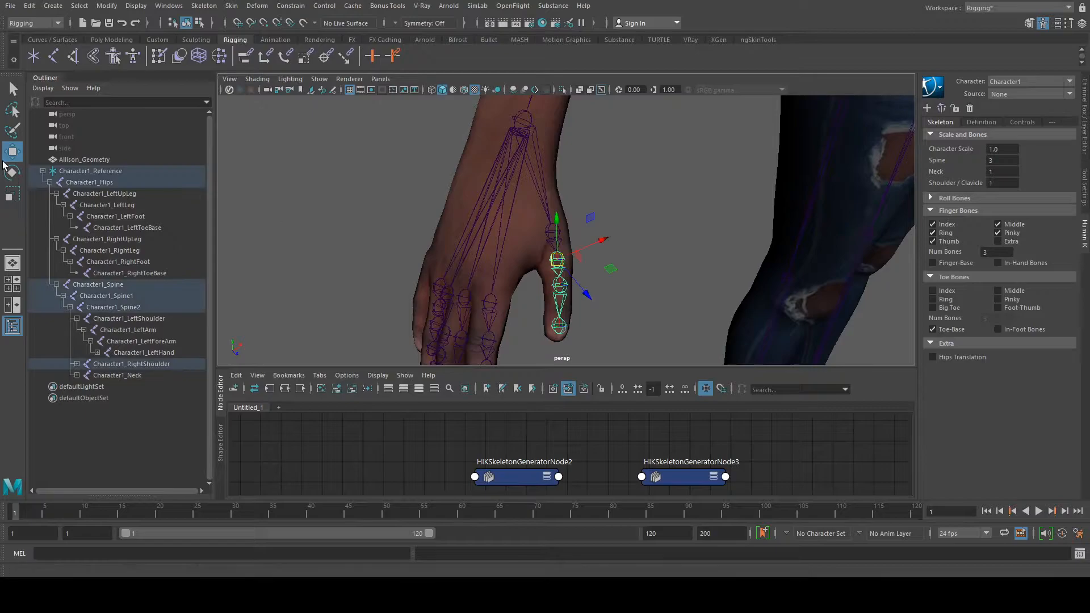
pyautogui.click(12, 172)
pyautogui.moveTo(601, 287); pyautogui.dragTo(605, 296)
# Rotate the right thumb's base joint so the whole thumb chain follows the mesh from the side.
pyautogui.click(686, 301)
pyautogui.keyDown('alt'); pyautogui.moveTo(686, 300); pyautogui.dragTo(525, 198); pyautogui.keyUp('alt')
pyautogui.click(578, 228)
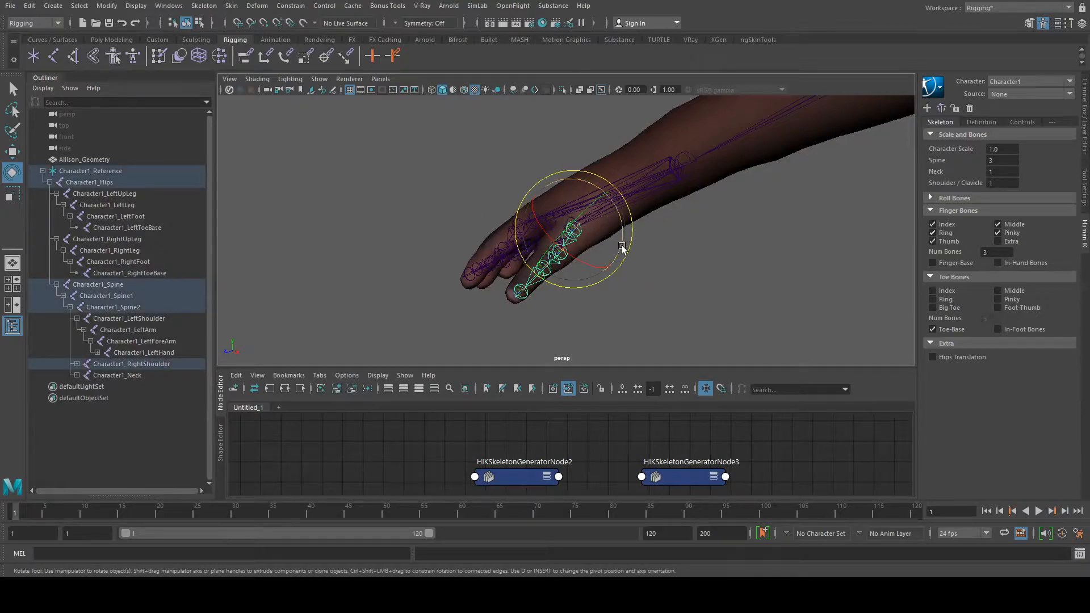
pyautogui.moveTo(600, 279); pyautogui.dragTo(594, 278)
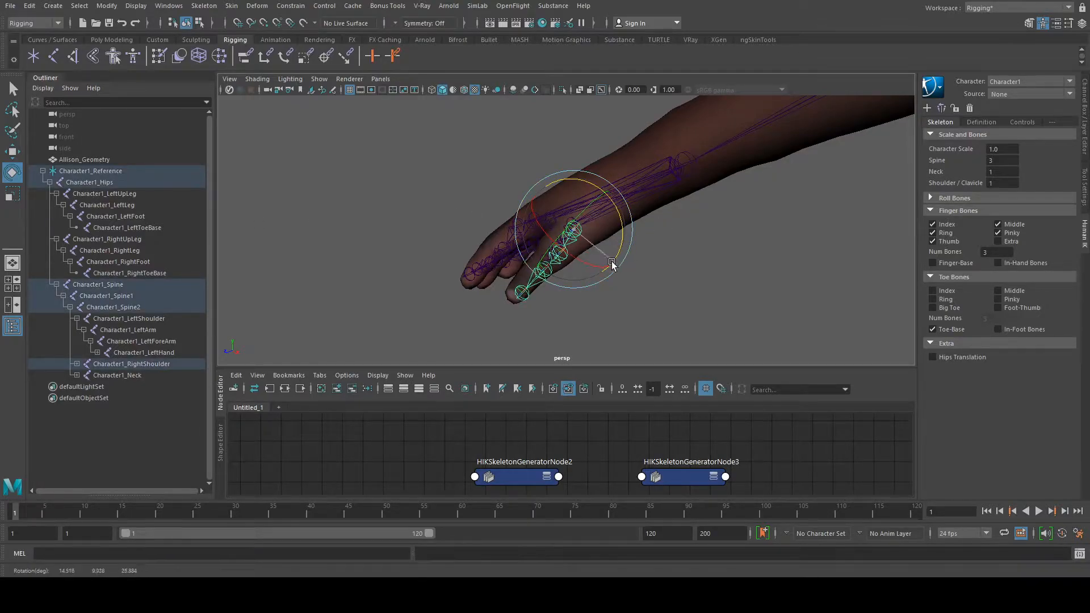
pyautogui.moveTo(619, 233); pyautogui.dragTo(621, 231)
pyautogui.click(717, 250)
pyautogui.keyDown('alt'); pyautogui.moveTo(718, 250); pyautogui.dragTo(601, 221); pyautogui.keyUp('alt')
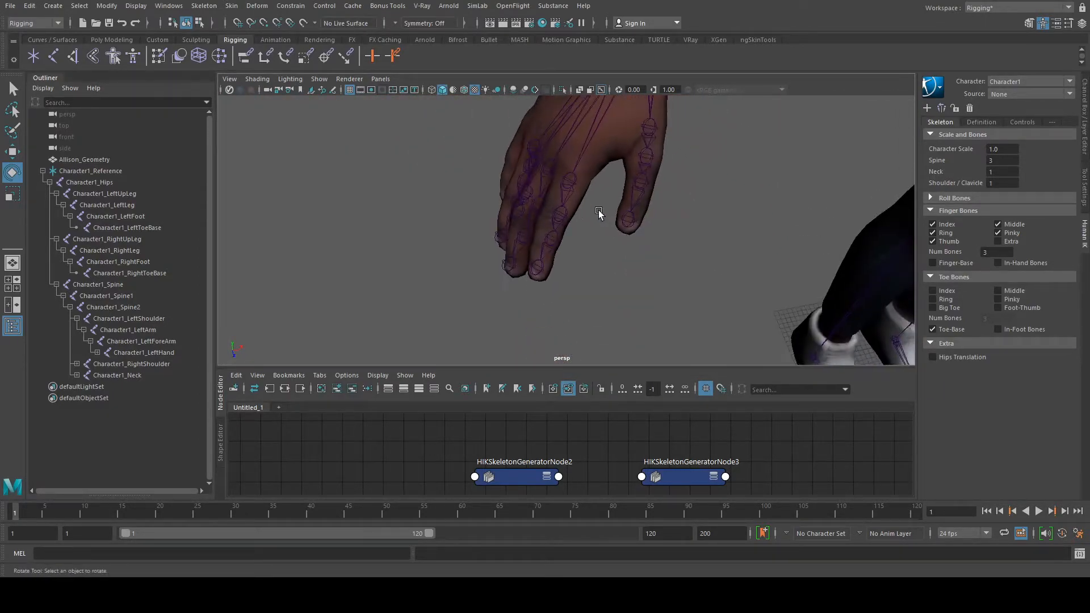
# Rotate the right index finger's third joint to bend its tip joint in towards the fingertip.
pyautogui.click(584, 185)
pyautogui.keyDown('alt'); pyautogui.moveTo(583, 185); pyautogui.dragTo(548, 214); pyautogui.keyUp('alt')
pyautogui.click(605, 198)
pyautogui.press('w')
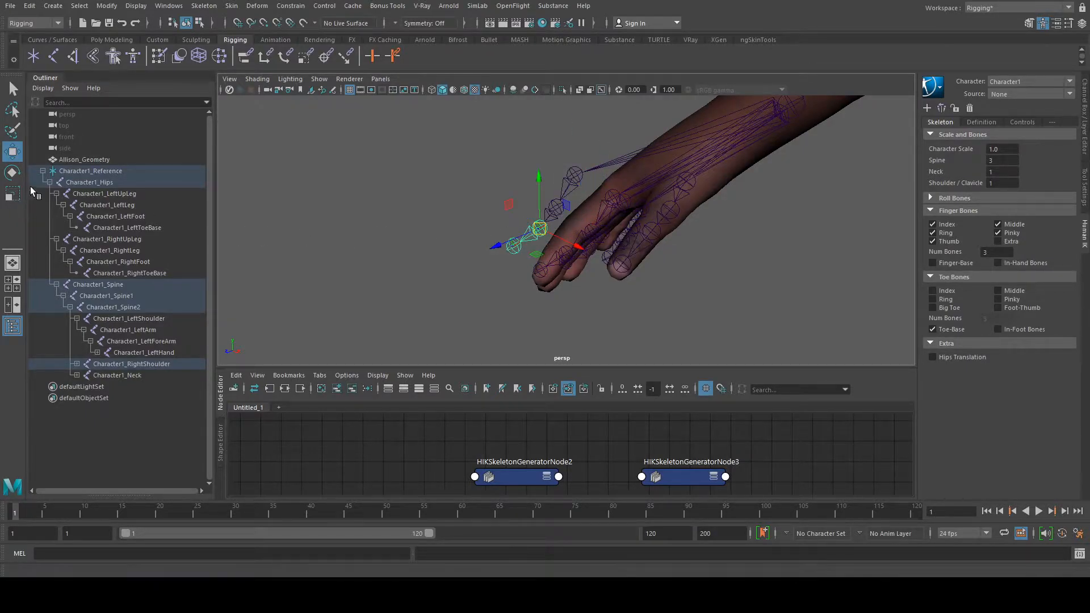
pyautogui.press('e')
pyautogui.moveTo(513, 283); pyautogui.dragTo(534, 284)
# Move the right index finger's second joint slightly up and away from the palm.
pyautogui.click(635, 314)
pyautogui.click(561, 209)
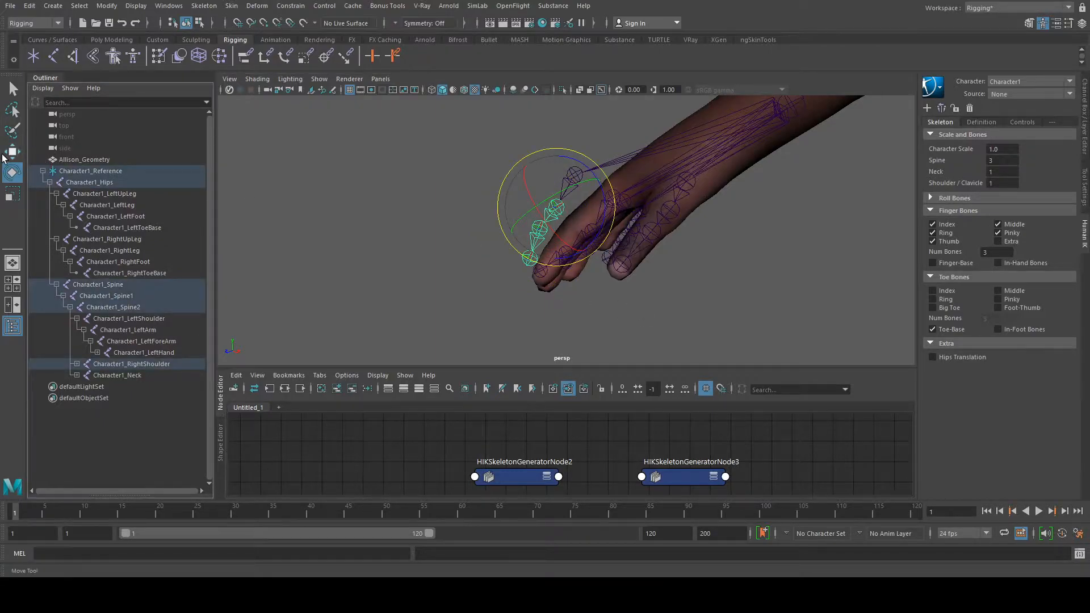
pyautogui.click(5, 155)
pyautogui.click(478, 212)
pyautogui.click(557, 208)
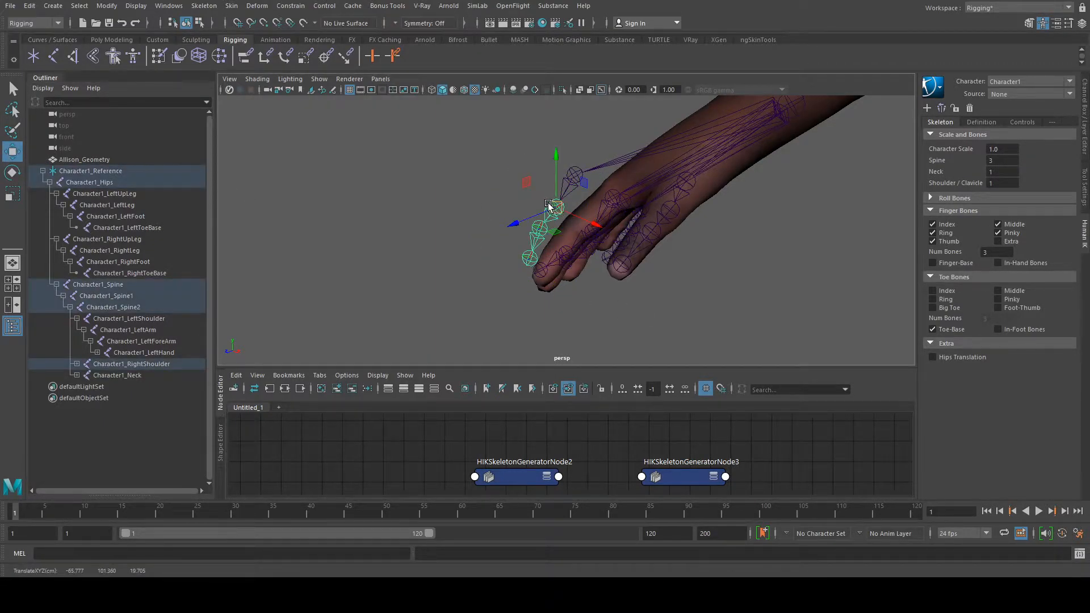
pyautogui.click(585, 193)
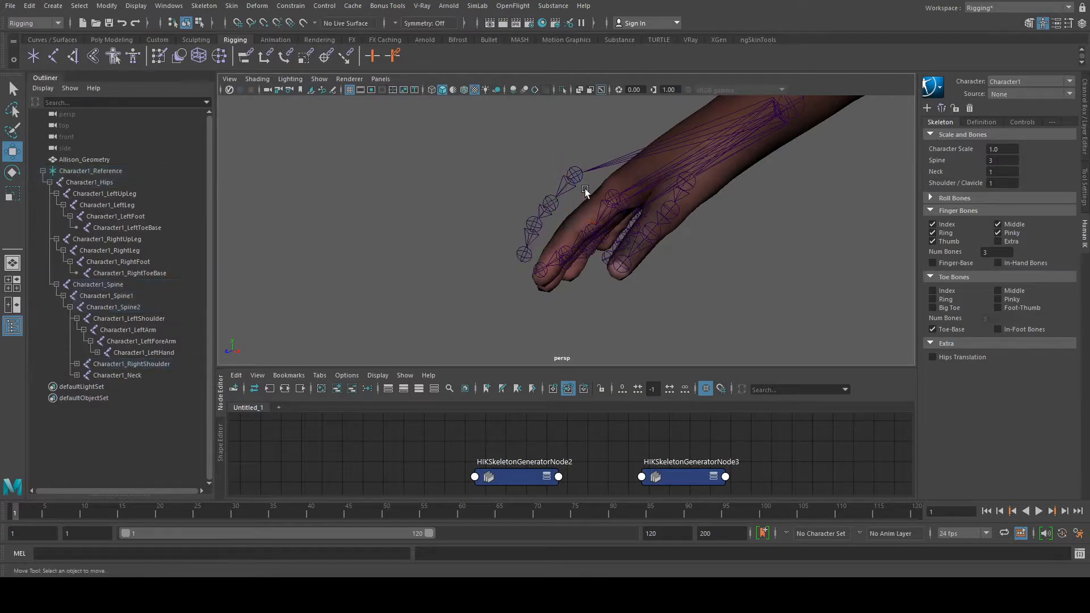
# Move the right index finger's base joint into the knuckle and rotate it to align the chain with the finger.
pyautogui.click(571, 180)
pyautogui.keyDown('alt'); pyautogui.moveTo(681, 158); pyautogui.dragTo(754, 237); pyautogui.keyUp('alt')
pyautogui.click(12, 173)
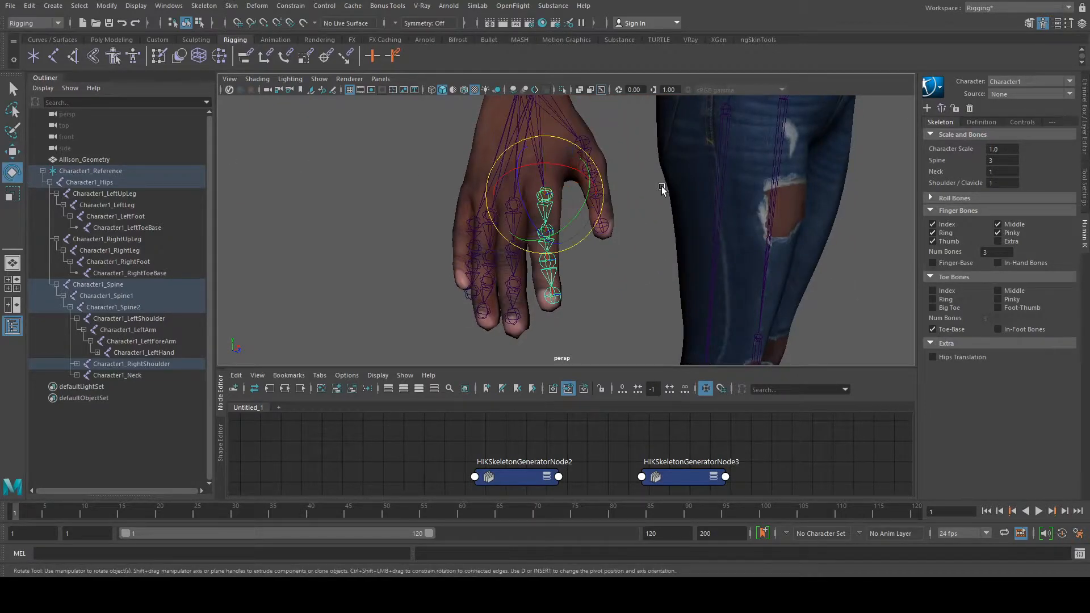
pyautogui.moveTo(597, 222); pyautogui.dragTo(596, 225)
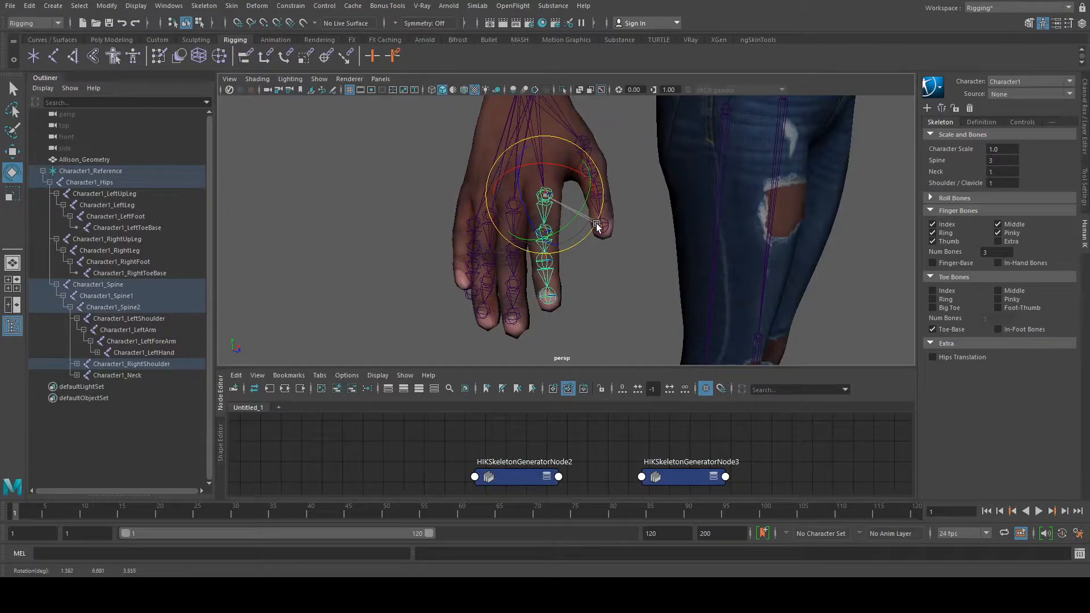
pyautogui.click(840, 204)
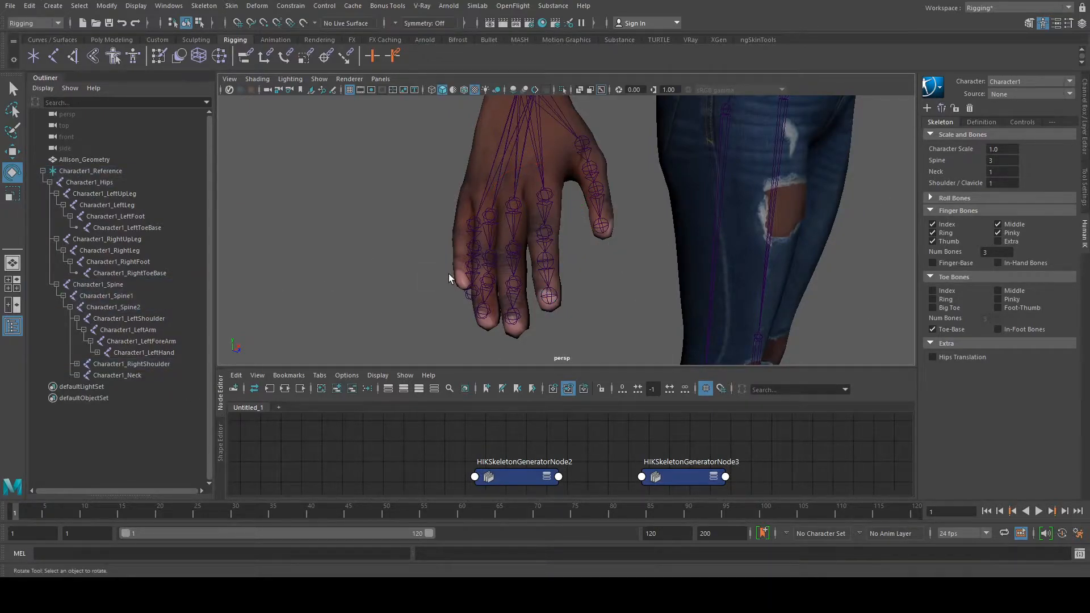
# Rotate the right index finger's second joint so the outer joints follow the bend of the finger.
pyautogui.scroll(-5, 481, 278)
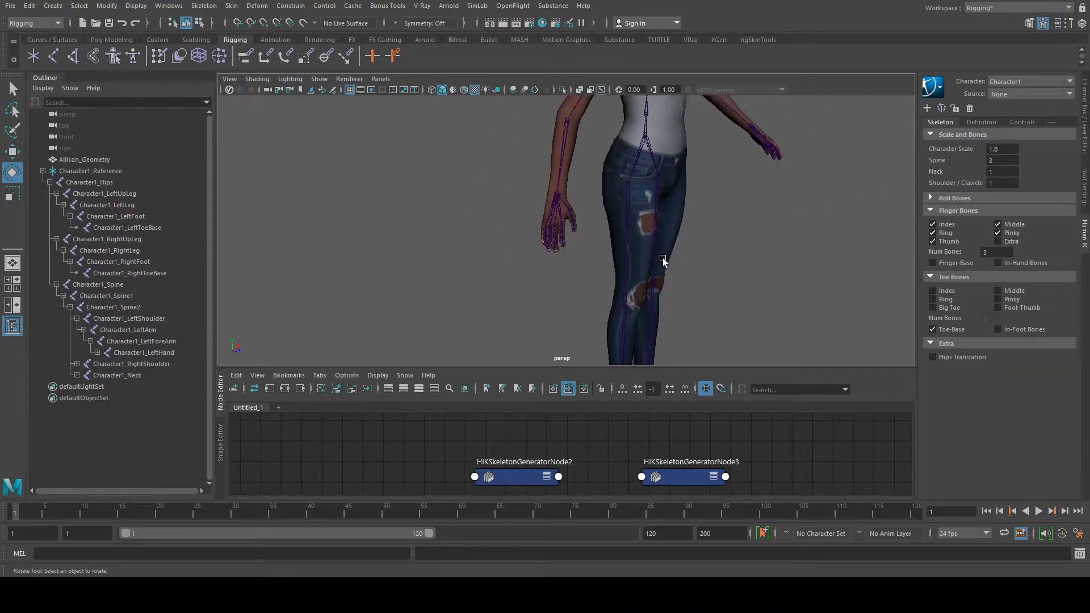
pyautogui.keyDown('alt'); pyautogui.moveTo(605, 257); pyautogui.dragTo(600, 165); pyautogui.keyUp('alt')
pyautogui.scroll(8, 554, 239)
pyautogui.click(581, 183)
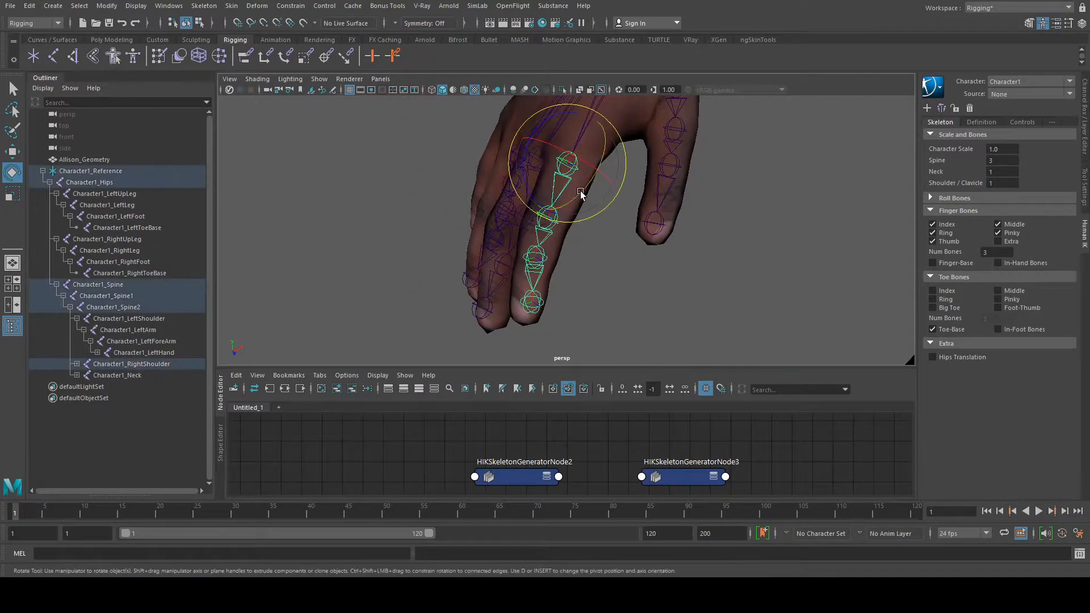
pyautogui.click(598, 293)
pyautogui.keyDown('alt'); pyautogui.moveTo(598, 293); pyautogui.dragTo(591, 222); pyautogui.keyUp('alt')
pyautogui.click(537, 243)
pyautogui.click(13, 151)
pyautogui.press('e')
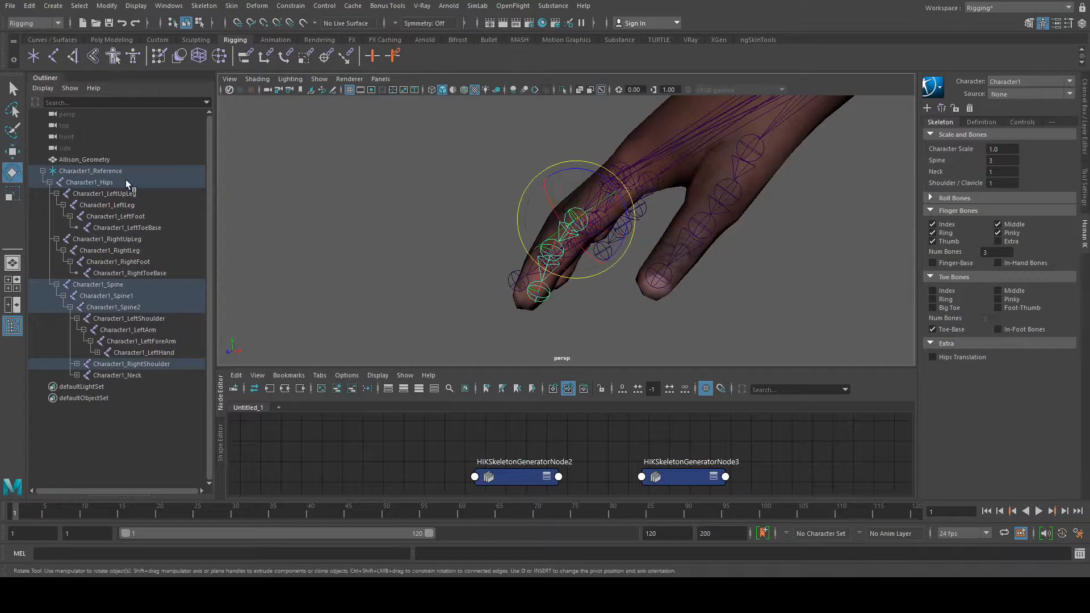
pyautogui.moveTo(590, 184); pyautogui.dragTo(608, 189)
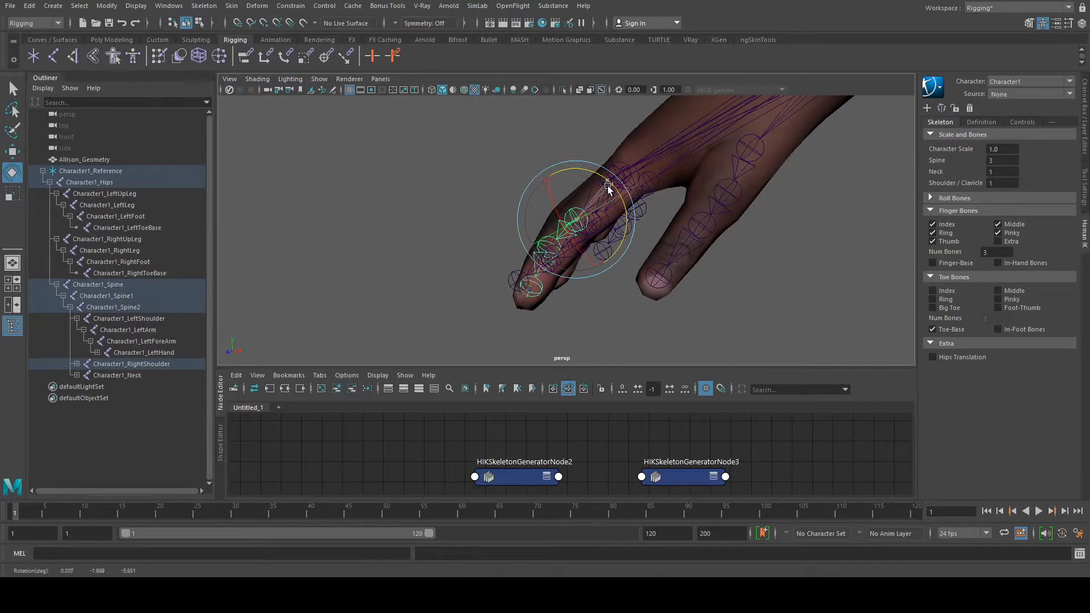
# Move the right index finger's second joint to about (-64.5, 100.7, 19.2) cm inside the finger.
pyautogui.click(616, 351)
pyautogui.keyDown('alt'); pyautogui.moveTo(588, 316); pyautogui.dragTo(567, 233); pyautogui.keyUp('alt')
pyautogui.click(591, 248)
pyautogui.click(13, 157)
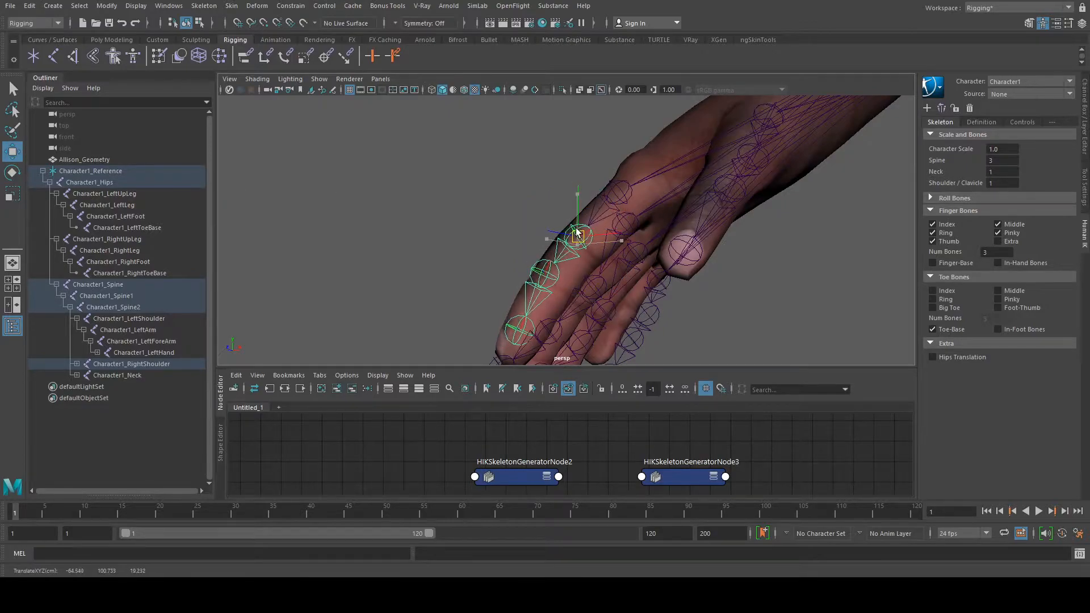
pyautogui.keyDown('alt'); pyautogui.moveTo(627, 180); pyautogui.dragTo(597, 156); pyautogui.keyUp('alt')
# Move the right index finger's base joint to about (-63.6, 102.0, 18.3) cm in the knuckle.
pyautogui.click(675, 295)
pyautogui.keyDown('alt'); pyautogui.moveTo(675, 295); pyautogui.dragTo(696, 239); pyautogui.keyUp('alt')
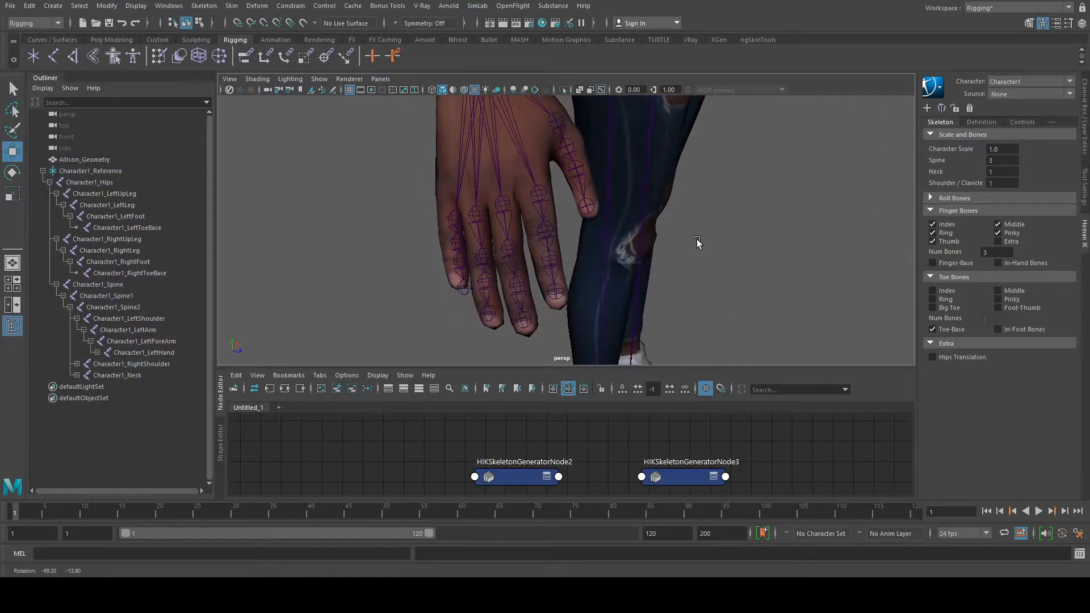
pyautogui.click(542, 192)
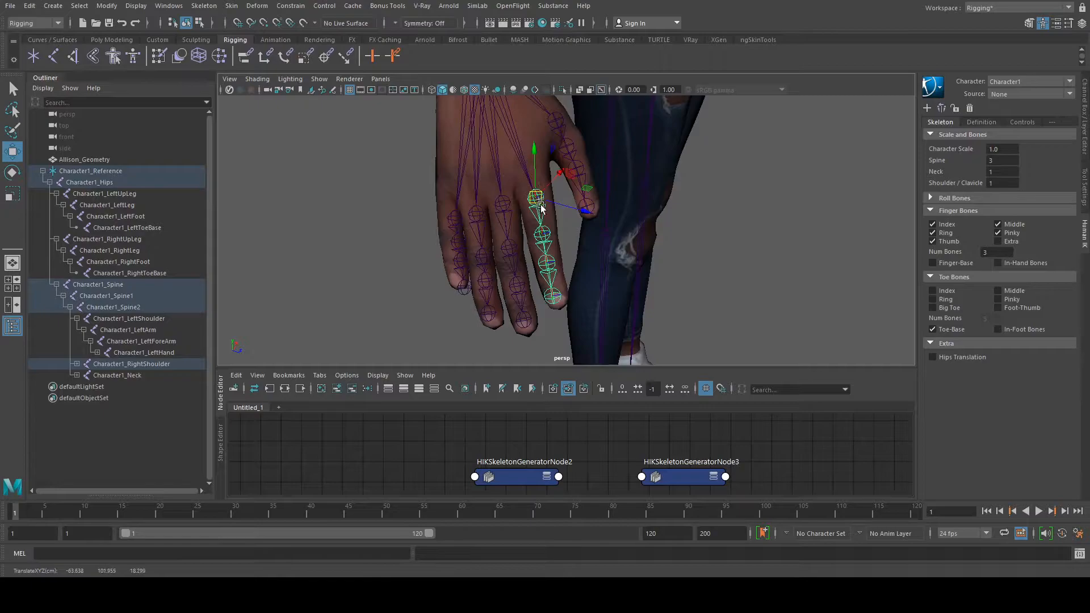
pyautogui.click(545, 205)
pyautogui.keyDown('alt'); pyautogui.moveTo(545, 204); pyautogui.dragTo(616, 254); pyautogui.keyUp('alt')
# Reposition the right middle finger's base joint to center it in the knuckle.
pyautogui.click(495, 203)
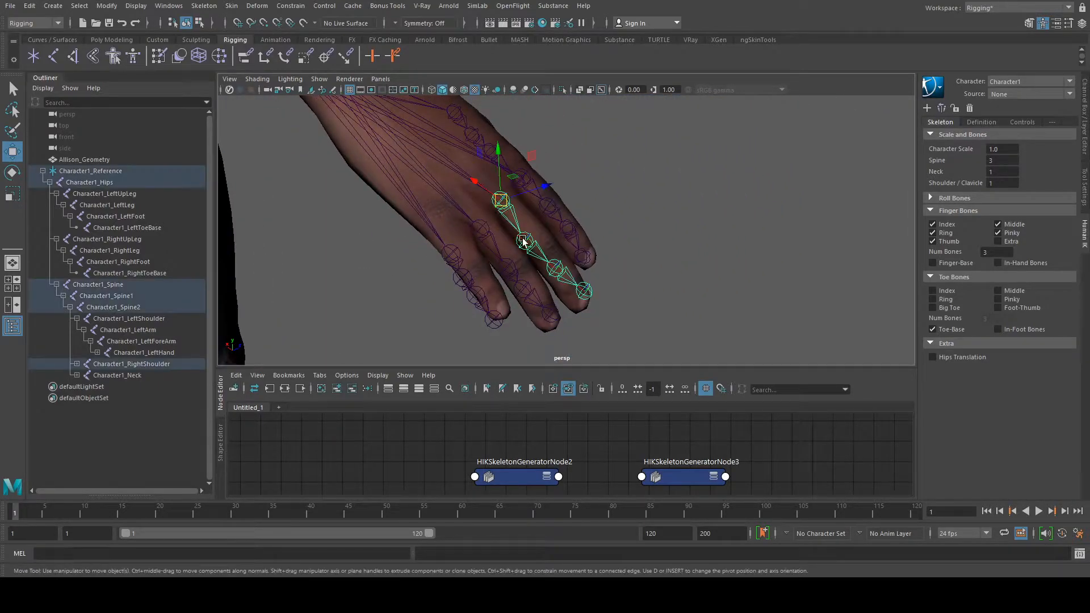
pyautogui.moveTo(536, 247); pyautogui.dragTo(476, 190)
pyautogui.click(672, 273)
pyautogui.click(511, 169)
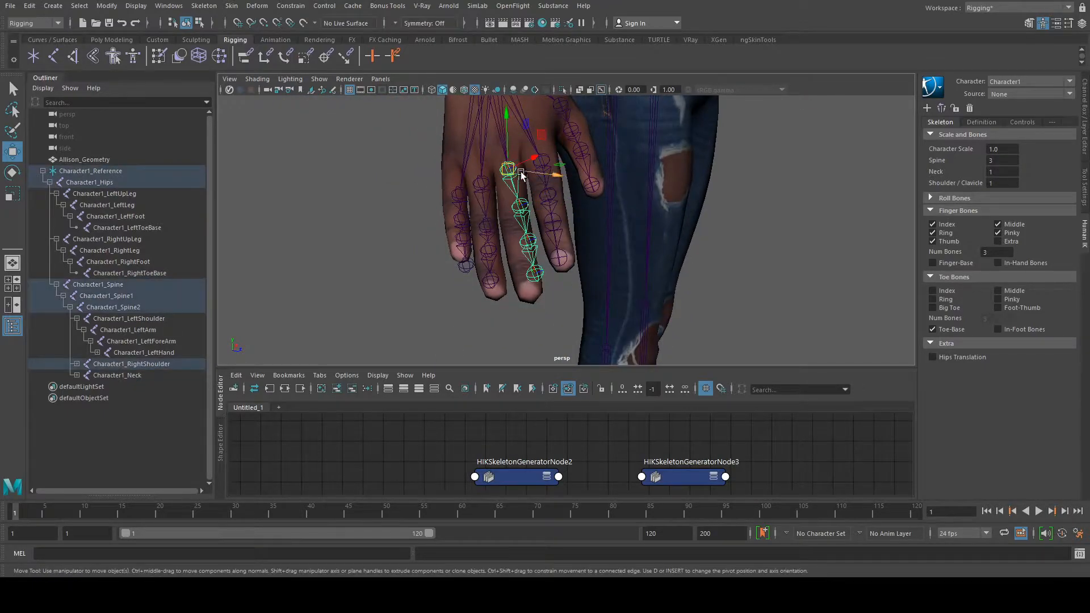
pyautogui.moveTo(535, 161); pyautogui.dragTo(530, 162)
# Move the right middle finger's second joint sideways to center it within the finger.
pyautogui.click(520, 245)
pyautogui.click(516, 208)
pyautogui.moveTo(500, 208); pyautogui.dragTo(496, 210)
pyautogui.keyDown('alt'); pyautogui.moveTo(561, 217); pyautogui.dragTo(494, 251); pyautogui.keyUp('alt')
pyautogui.click(517, 269)
pyautogui.click(526, 219)
pyautogui.click(511, 316)
pyautogui.keyDown('alt'); pyautogui.moveTo(511, 316); pyautogui.dragTo(530, 254); pyautogui.keyUp('alt')
# Adjust the right middle finger's second joint and rotate its third joint to bring the tip joint into the fingertip.
pyautogui.click(529, 254)
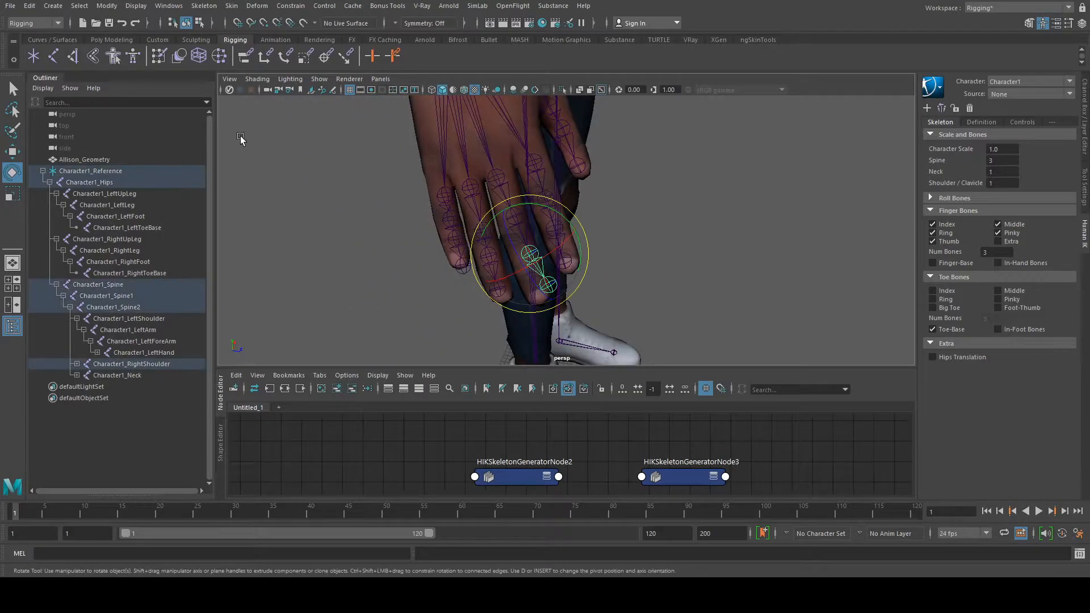
pyautogui.click(302, 268)
pyautogui.click(513, 214)
pyautogui.press('w')
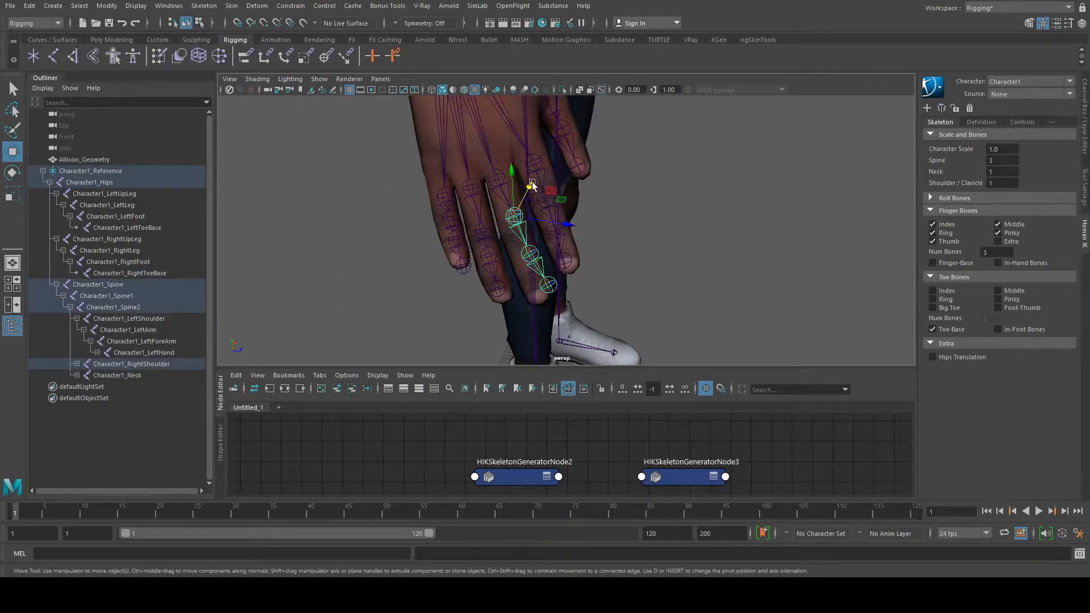
pyautogui.moveTo(512, 214); pyautogui.dragTo(558, 302)
pyautogui.click(12, 172)
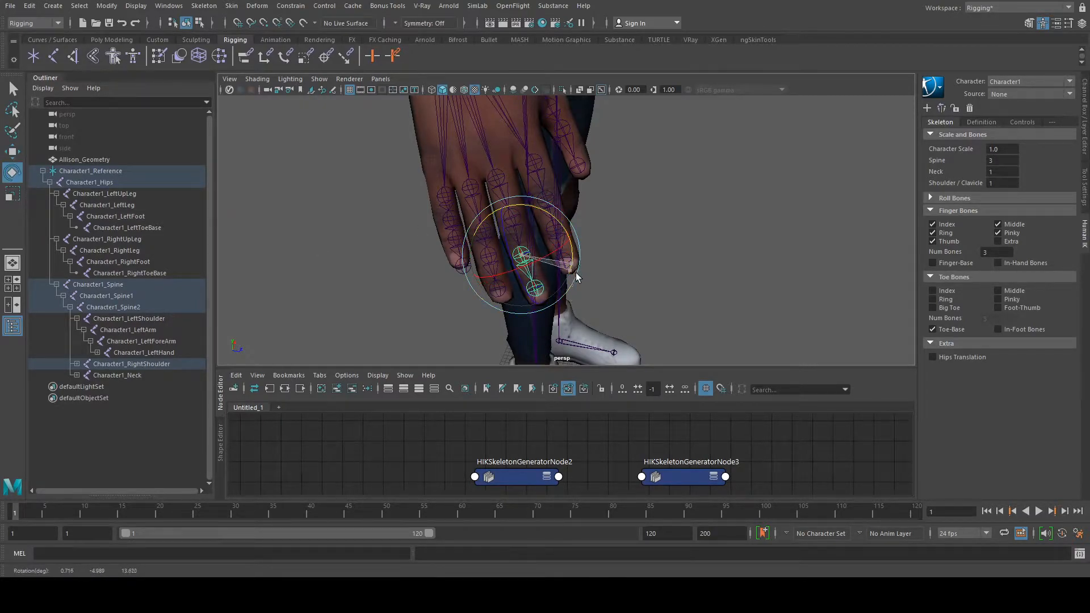
pyautogui.click(685, 270)
# Fine-tune the position of the right middle finger's base joint in the knuckle.
pyautogui.click(499, 177)
pyautogui.click(12, 151)
pyautogui.click(497, 178)
pyautogui.click(587, 178)
# Move the right ring finger's base joint to about (-64.8, 100.6, 14.8) cm in the knuckle.
pyautogui.keyDown('alt'); pyautogui.moveTo(587, 179); pyautogui.dragTo(561, 143); pyautogui.keyUp('alt')
pyautogui.scroll(3, 530, 165)
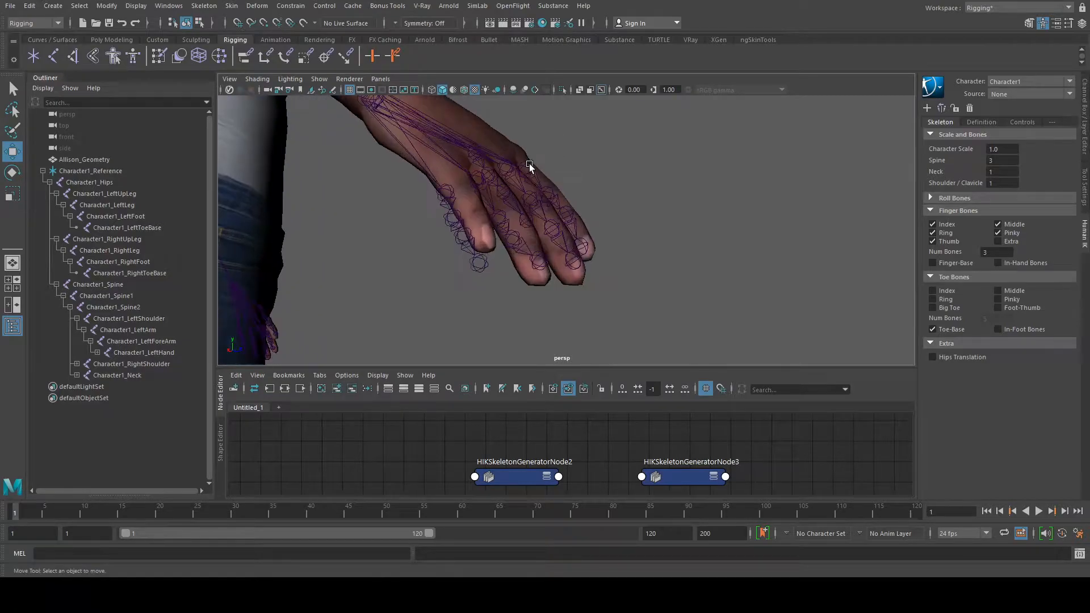
pyautogui.keyDown('alt'); pyautogui.moveTo(457, 179); pyautogui.dragTo(534, 151); pyautogui.keyUp('alt')
pyautogui.click(461, 227)
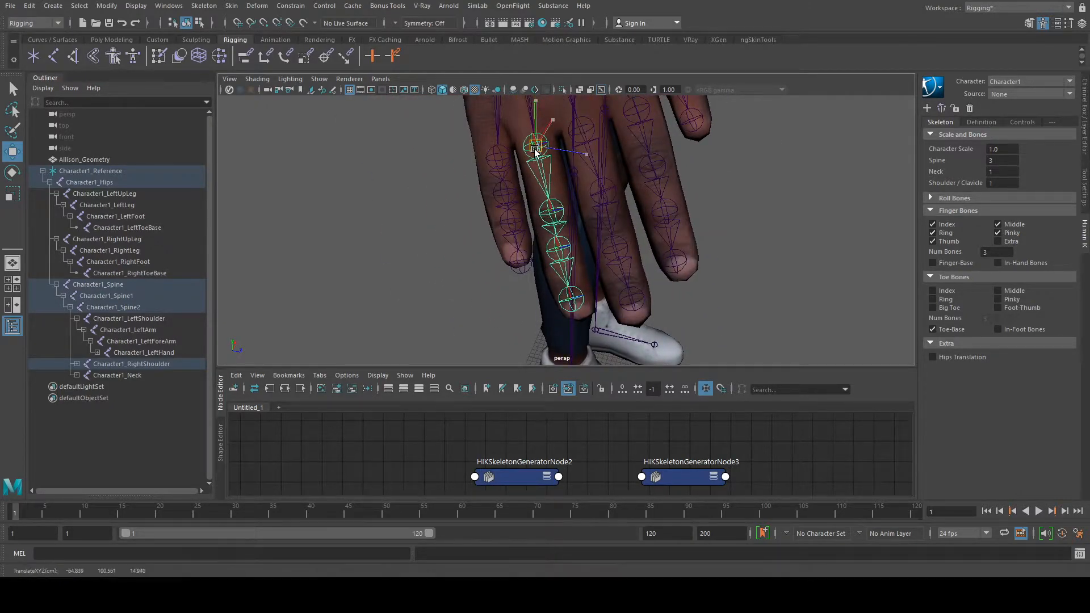
# Move the right ring finger's second joint to about (-65.9, 98.8, 15.9) cm and rotate its third joint to follow the finger's bend.
pyautogui.moveTo(544, 195)
pyautogui.keyDown('alt'); pyautogui.mouseDown()
pyautogui.moveTo(573, 113)
pyautogui.moveTo(579, 34)
pyautogui.moveTo(566, 2)
pyautogui.moveTo(619, 91)
pyautogui.moveTo(693, 114)
pyautogui.moveTo(556, 231)
pyautogui.moveTo(559, 206)
pyautogui.mouseUp(); pyautogui.keyUp('alt')
pyautogui.click(553, 227)
pyautogui.click(553, 214)
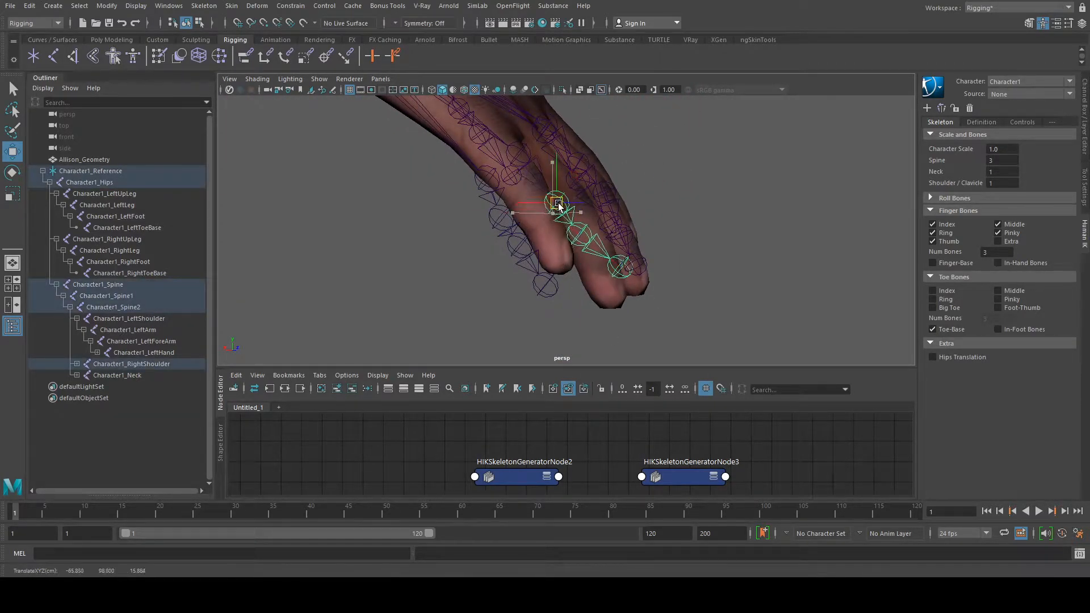
pyautogui.click(14, 173)
pyautogui.moveTo(605, 185); pyautogui.dragTo(627, 212)
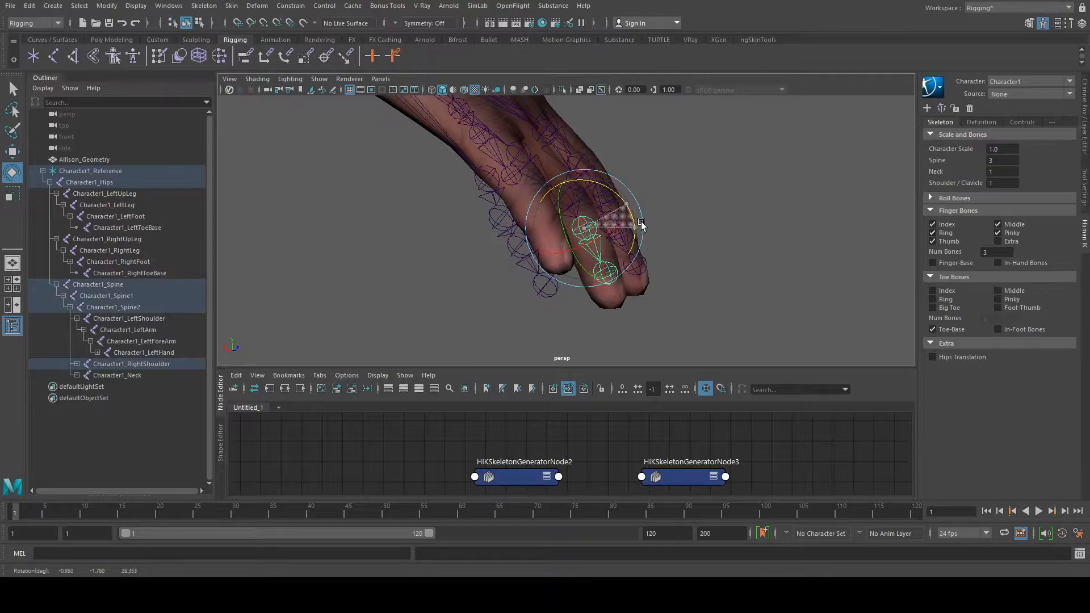
# Rotate the outer joint of the right hand's pinky so its bone lines up with the finger mesh.
pyautogui.click(808, 222)
pyautogui.keyDown('alt'); pyautogui.moveTo(808, 221); pyautogui.dragTo(662, 214); pyautogui.keyUp('alt')
pyautogui.keyDown('alt'); pyautogui.moveTo(587, 234); pyautogui.dragTo(881, 172); pyautogui.keyUp('alt')
pyautogui.keyDown('alt'); pyautogui.moveTo(561, 229); pyautogui.dragTo(942, 238); pyautogui.keyUp('alt')
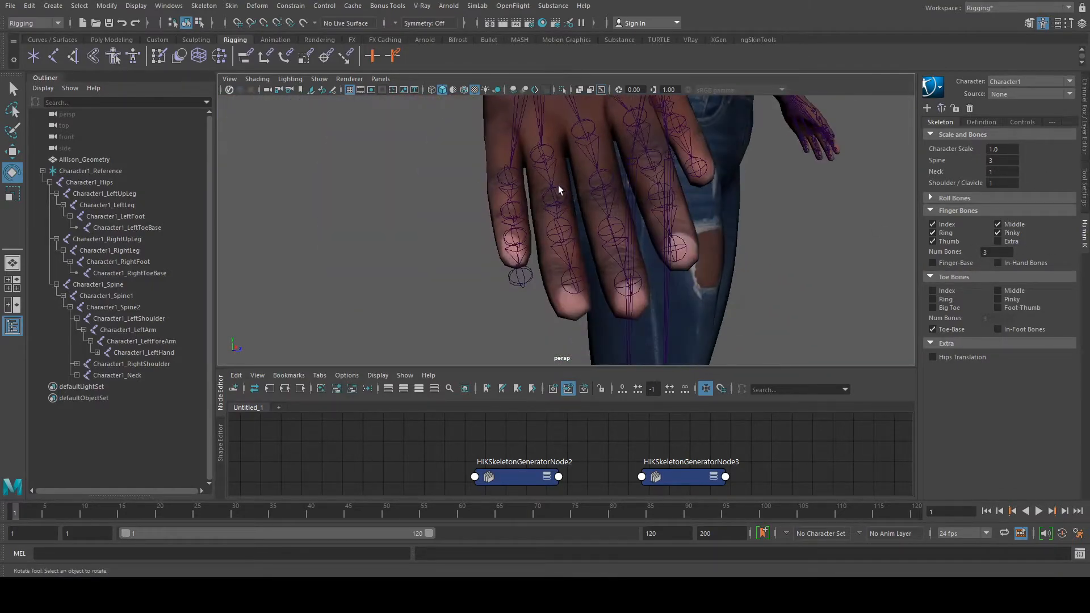
pyautogui.click(507, 173)
pyautogui.keyDown('alt'); pyautogui.moveTo(512, 176); pyautogui.dragTo(783, 147); pyautogui.keyUp('alt')
pyautogui.click(13, 151)
pyautogui.keyDown('alt'); pyautogui.moveTo(539, 161); pyautogui.dragTo(517, 181); pyautogui.keyUp('alt')
pyautogui.keyDown('alt'); pyautogui.moveTo(516, 180); pyautogui.dragTo(534, 211); pyautogui.keyUp('alt')
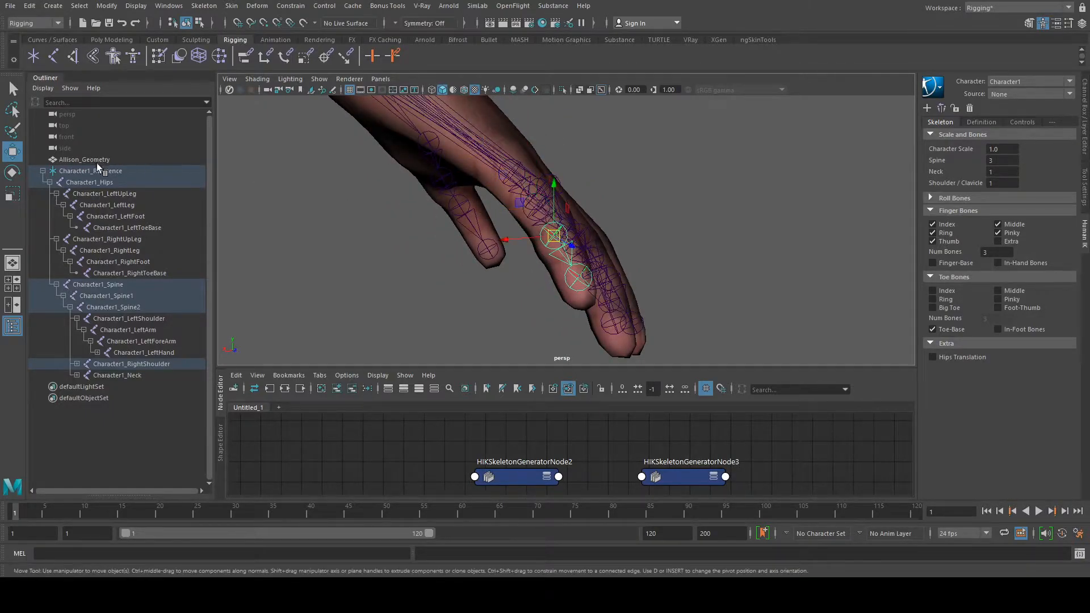
pyautogui.click(13, 172)
pyautogui.moveTo(605, 251); pyautogui.dragTo(598, 255)
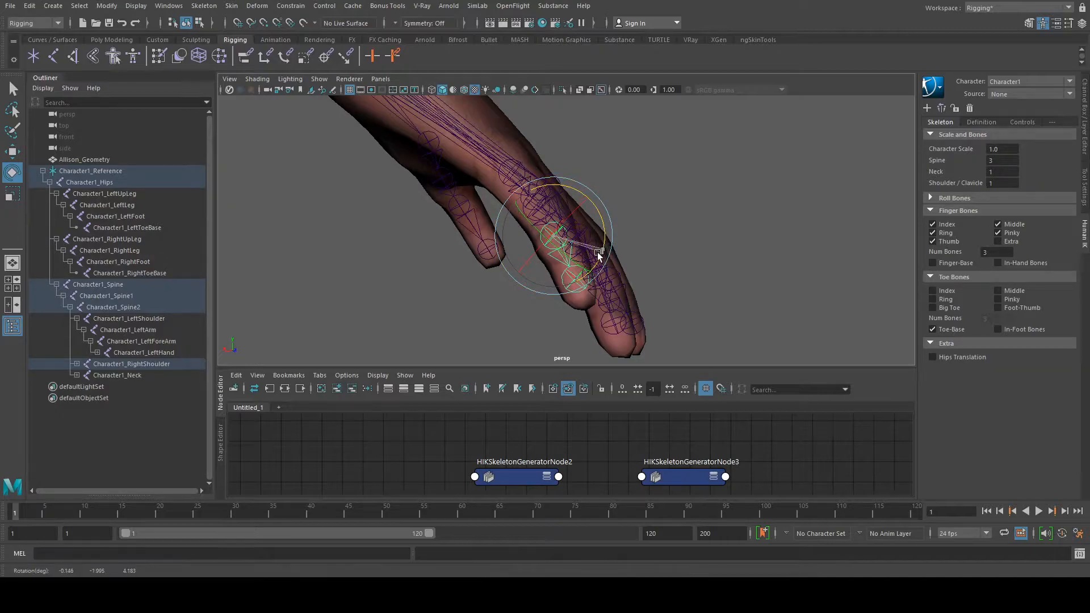
pyautogui.click(718, 222)
# Move the base joint of the right hand's pinky slightly outward to center the joint chain in the finger.
pyautogui.keyDown('alt'); pyautogui.moveTo(718, 221); pyautogui.dragTo(519, 198); pyautogui.keyUp('alt')
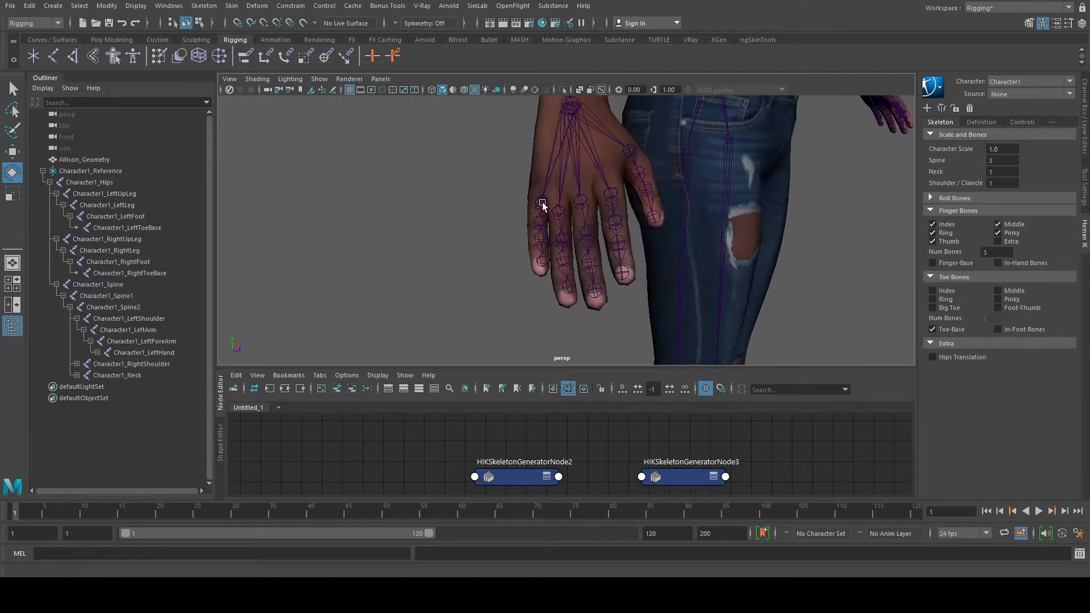
pyautogui.click(542, 204)
pyautogui.keyDown('alt'); pyautogui.moveTo(363, 184); pyautogui.dragTo(295, 153); pyautogui.keyUp('alt')
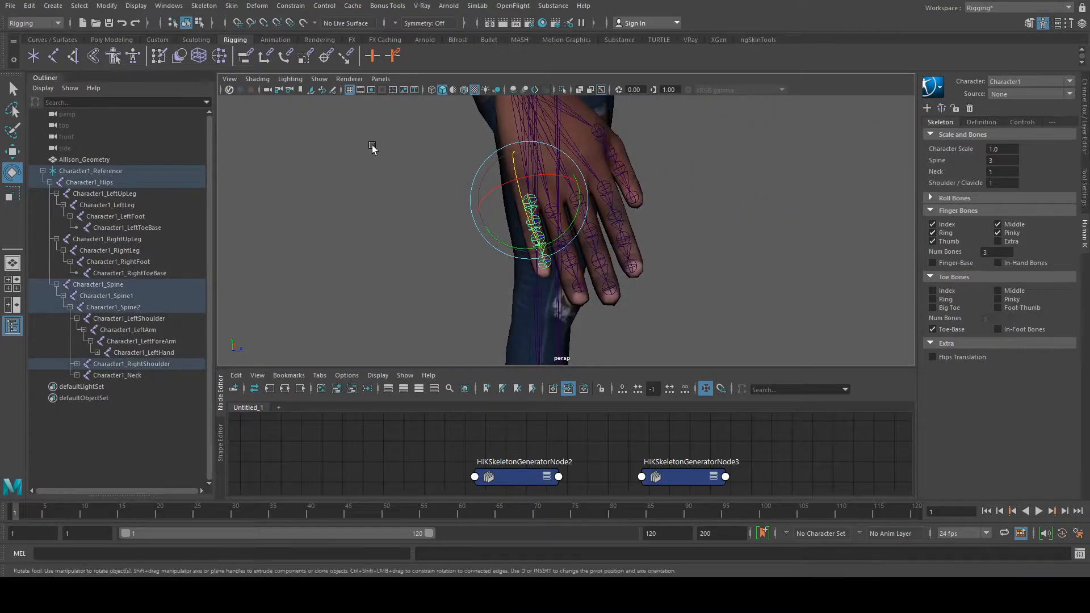
pyautogui.press('w')
pyautogui.moveTo(529, 205); pyautogui.dragTo(525, 205)
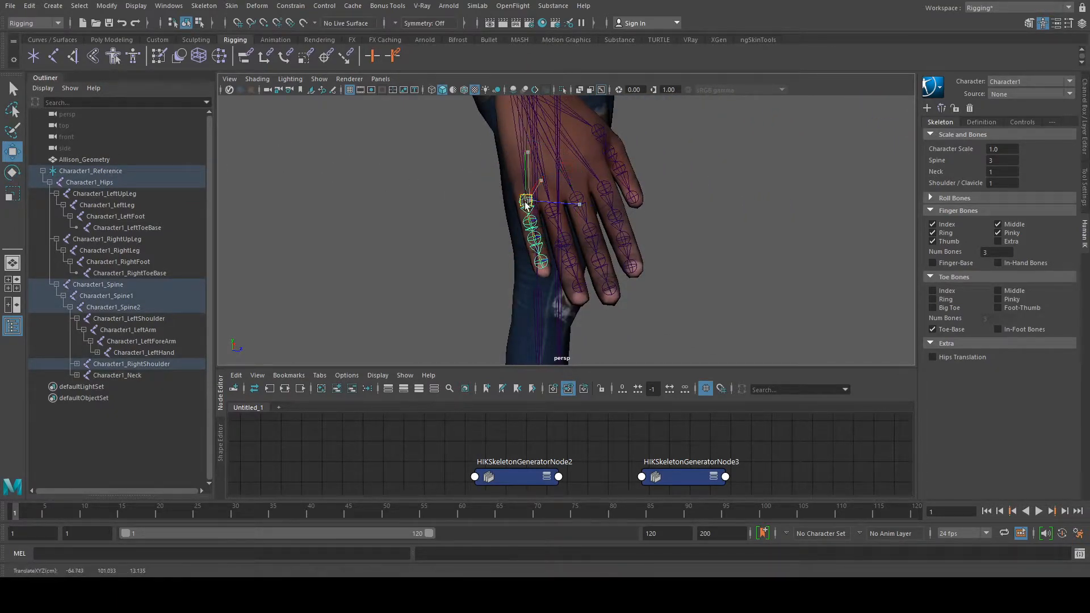
pyautogui.click(357, 191)
# Inspect how the skeleton sits inside the mesh along the legs, feet, back and upper body.
pyautogui.keyDown('alt'); pyautogui.moveTo(356, 191); pyautogui.dragTo(357, 272); pyautogui.keyUp('alt')
pyautogui.keyDown('alt'); pyautogui.moveTo(357, 273); pyautogui.dragTo(754, 256, button='right'); pyautogui.keyUp('alt')
pyautogui.keyDown('alt'); pyautogui.moveTo(754, 256); pyautogui.dragTo(711, 255); pyautogui.keyUp('alt')
pyautogui.keyDown('alt'); pyautogui.moveTo(761, 265); pyautogui.dragTo(697, 136, button='middle'); pyautogui.keyUp('alt')
pyautogui.moveTo(697, 137)
pyautogui.keyDown('alt'); pyautogui.mouseDown()
pyautogui.moveTo(547, 132)
pyautogui.moveTo(730, 145)
pyautogui.moveTo(685, 121)
pyautogui.mouseUp(); pyautogui.keyUp('alt')
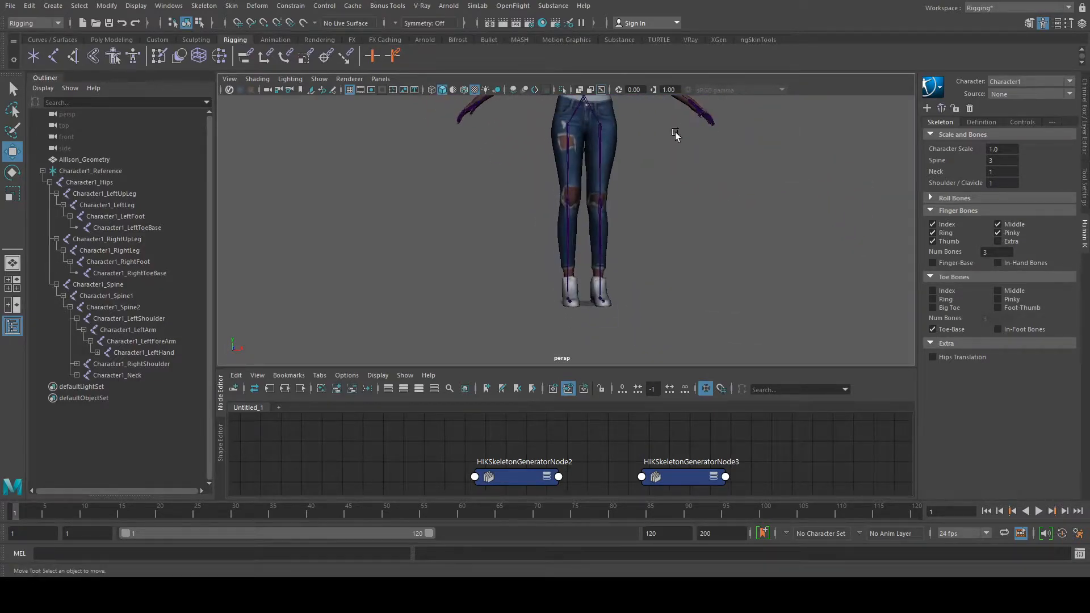
pyautogui.scroll(5, 658, 150)
pyautogui.keyDown('alt'); pyautogui.moveTo(658, 149); pyautogui.dragTo(499, 148, button='middle'); pyautogui.keyUp('alt')
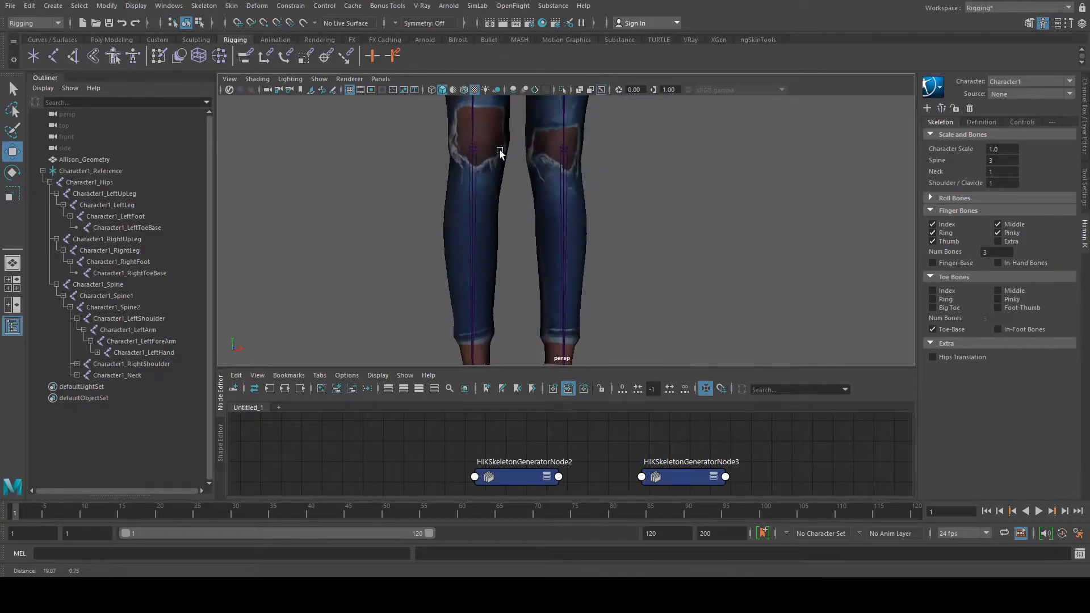
pyautogui.scroll(-4, 499, 147)
pyautogui.keyDown('alt'); pyautogui.moveTo(499, 148); pyautogui.dragTo(531, 256); pyautogui.keyUp('alt')
pyautogui.scroll(-5, 531, 146)
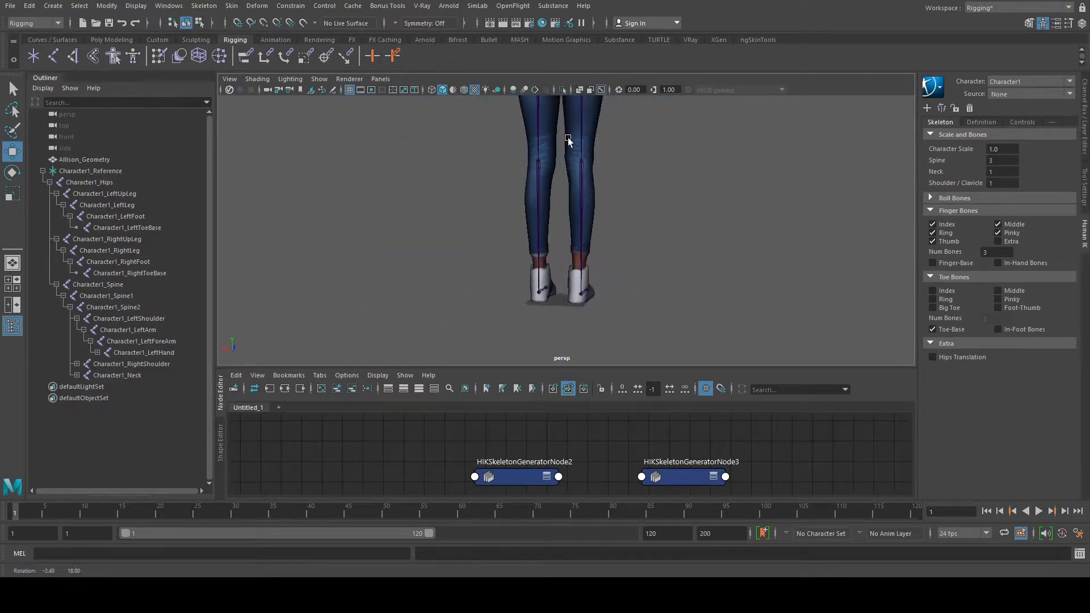
pyautogui.keyDown('alt'); pyautogui.moveTo(569, 142); pyautogui.dragTo(561, 220, button='middle'); pyautogui.keyUp('alt')
pyautogui.keyDown('alt'); pyautogui.moveTo(520, 180); pyautogui.dragTo(552, 258); pyautogui.keyUp('alt')
pyautogui.scroll(5, 617, 186)
pyautogui.keyDown('alt'); pyautogui.moveTo(610, 173); pyautogui.dragTo(591, 324, button='middle'); pyautogui.keyUp('alt')
pyautogui.keyDown('alt'); pyautogui.moveTo(595, 193); pyautogui.dragTo(738, 175); pyautogui.keyUp('alt')
pyautogui.keyDown('alt'); pyautogui.moveTo(733, 175); pyautogui.dragTo(645, 227, button='middle'); pyautogui.keyUp('alt')
pyautogui.scroll(5, 441, 218)
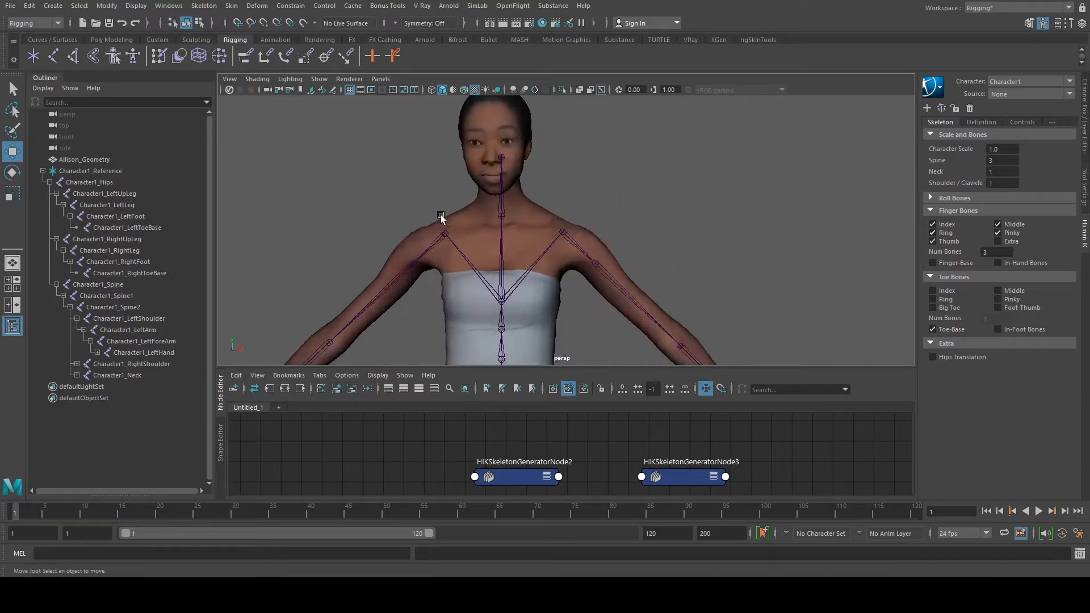
# Lower the head joint straight down along its vertical axis to about nose level, leaving the neck joint in place.
pyautogui.keyDown('alt'); pyautogui.moveTo(448, 213); pyautogui.dragTo(529, 213, button='middle'); pyautogui.keyUp('alt')
pyautogui.click(505, 210)
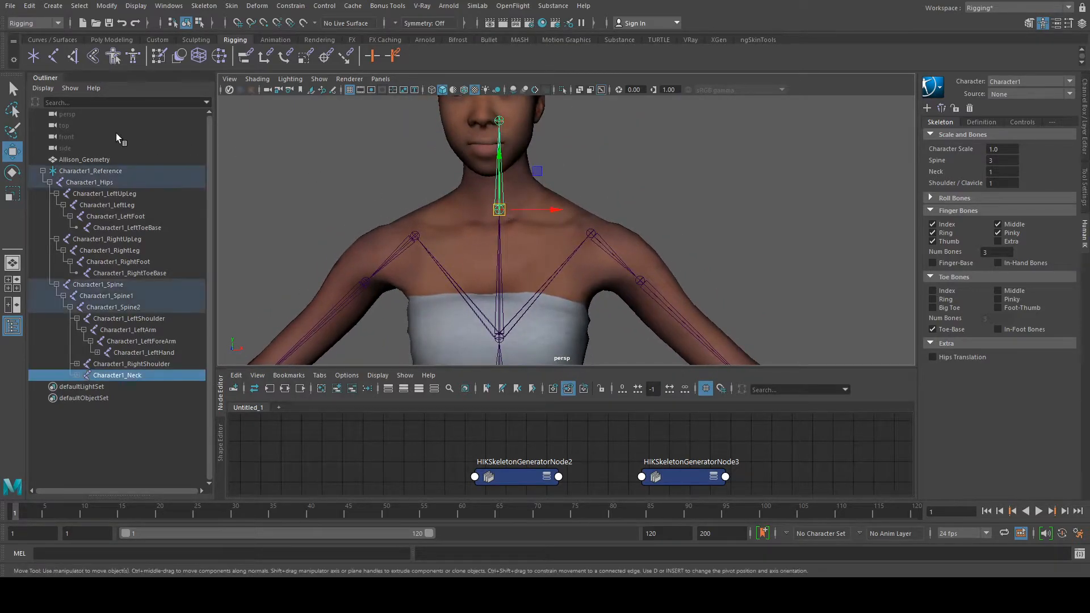
pyautogui.click(12, 172)
pyautogui.click(11, 150)
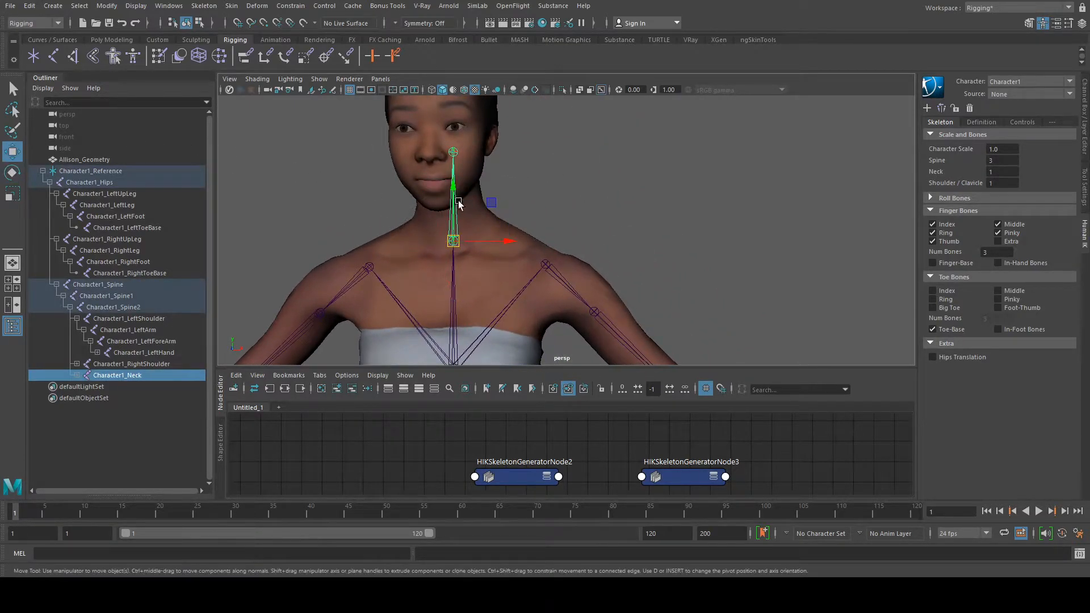
pyautogui.keyDown('alt'); pyautogui.moveTo(482, 199); pyautogui.dragTo(544, 206); pyautogui.keyUp('alt')
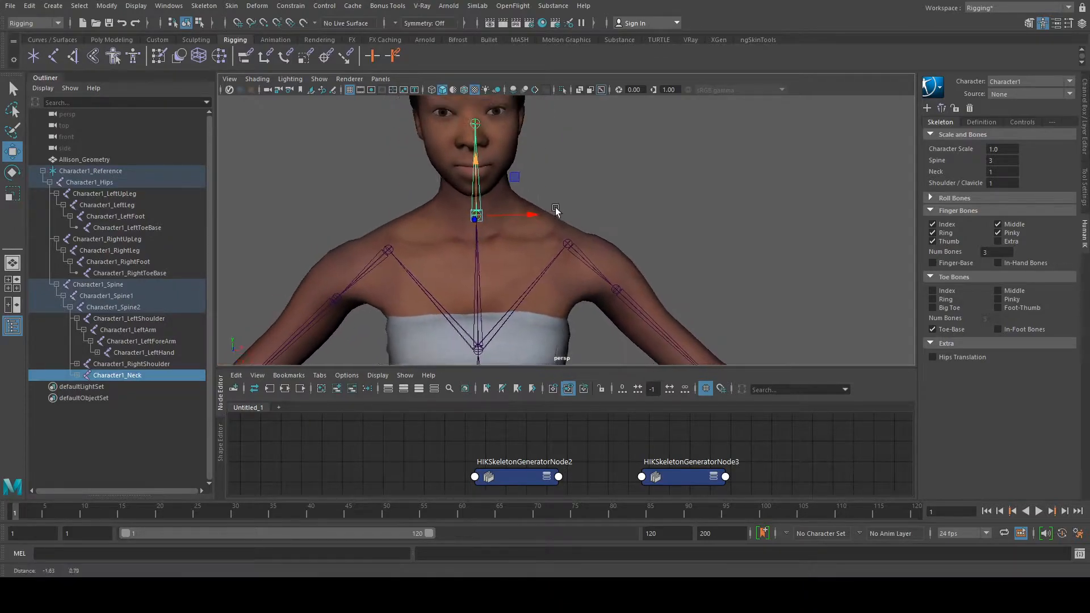
pyautogui.keyDown('alt'); pyautogui.moveTo(545, 205); pyautogui.dragTo(627, 270, button='middle'); pyautogui.keyUp('alt')
pyautogui.moveTo(522, 222); pyautogui.dragTo(522, 149)
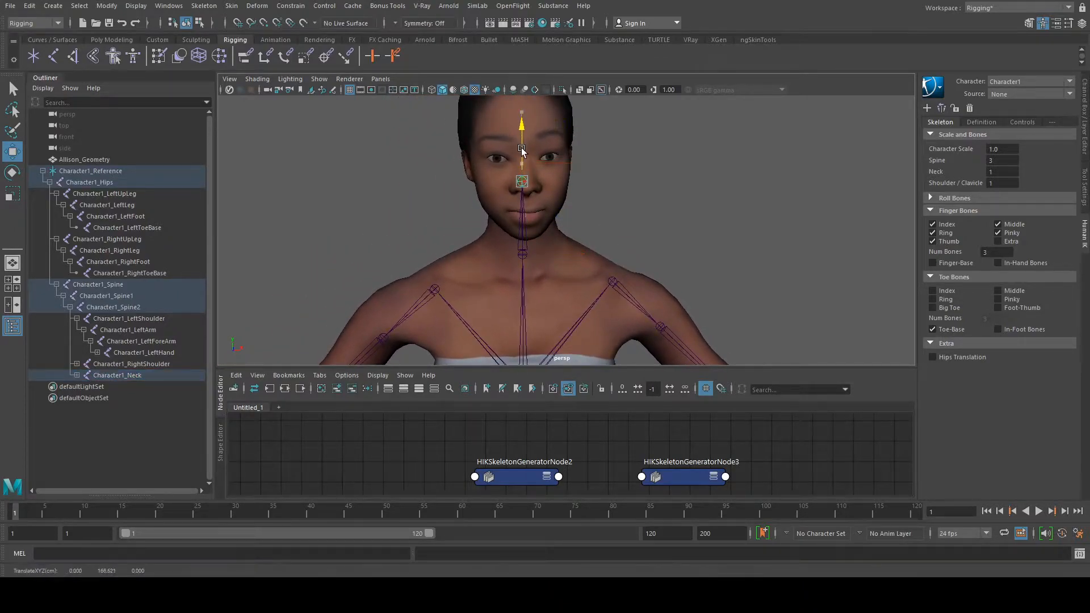
pyautogui.keyDown('alt'); pyautogui.moveTo(629, 174); pyautogui.dragTo(519, 225); pyautogui.keyUp('alt')
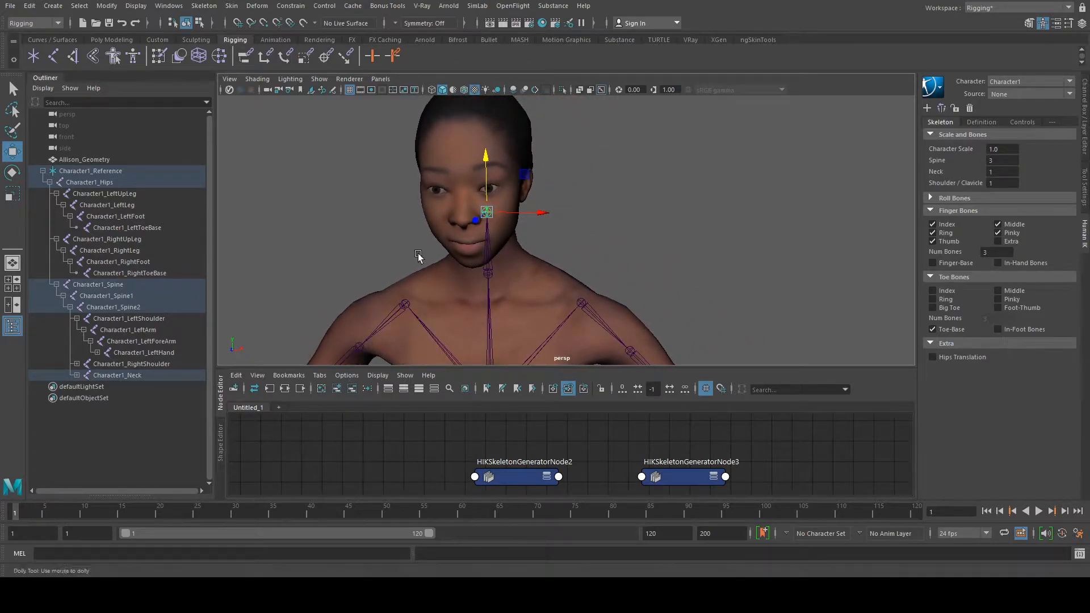
pyautogui.scroll(-6, 418, 254)
pyautogui.keyDown('alt'); pyautogui.moveTo(381, 224); pyautogui.dragTo(440, 216, button='middle'); pyautogui.keyUp('alt')
pyautogui.scroll(4, 350, 220)
pyautogui.keyDown('alt'); pyautogui.moveTo(440, 216); pyautogui.dragTo(710, 199); pyautogui.keyUp('alt')
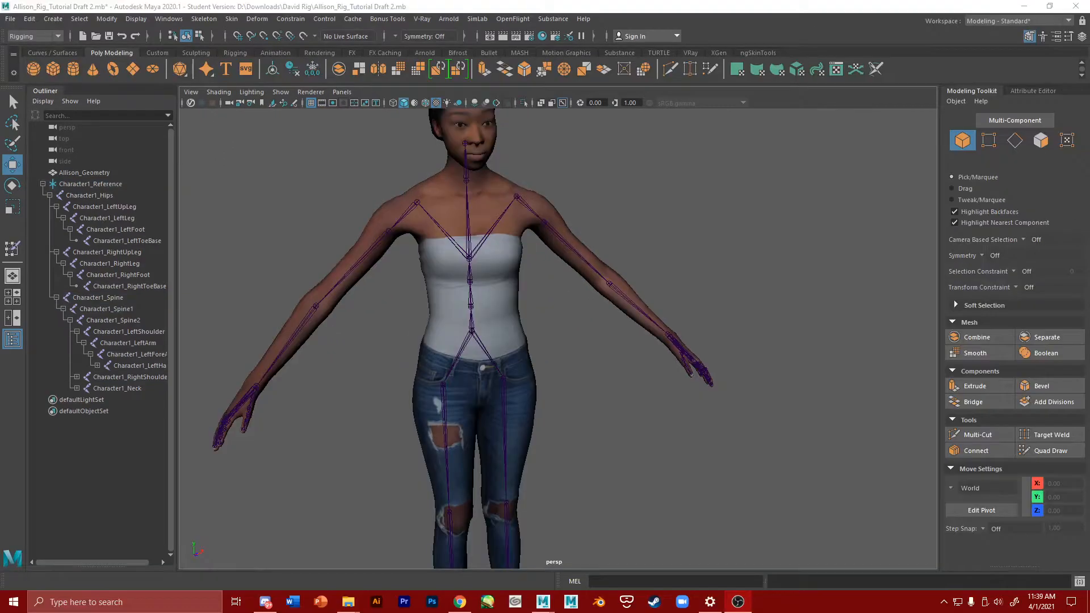
# Select Allison_Geometry together with Character1_Reference and Character1_Hips.
pyautogui.scroll(-5, 596, 314)
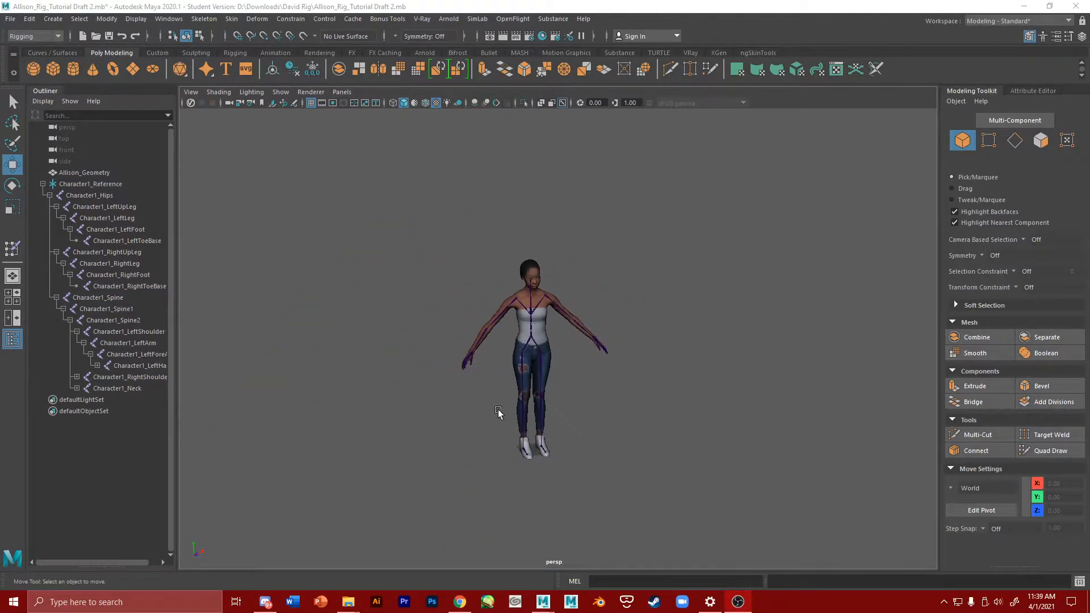
pyautogui.scroll(5, 504, 417)
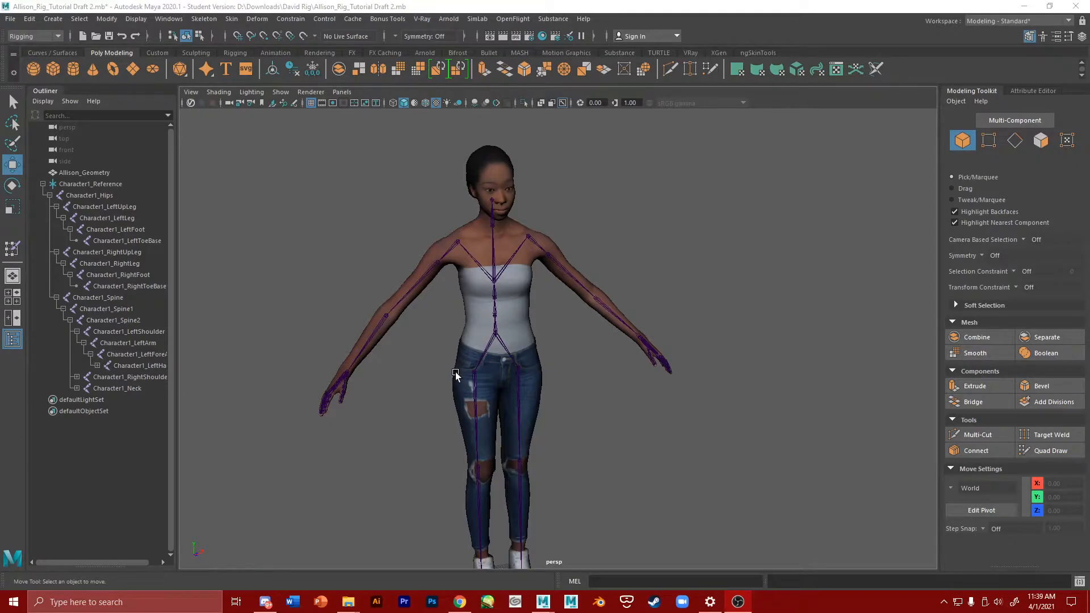
pyautogui.keyDown('alt'); pyautogui.moveTo(664, 374); pyautogui.dragTo(614, 369); pyautogui.keyUp('alt')
pyautogui.moveTo(576, 361)
pyautogui.keyDown('alt'); pyautogui.mouseDown(button='middle')
pyautogui.moveTo(562, 348)
pyautogui.moveTo(574, 329)
pyautogui.moveTo(581, 342)
pyautogui.mouseUp(button='middle'); pyautogui.keyUp('alt')
pyautogui.click(86, 196)
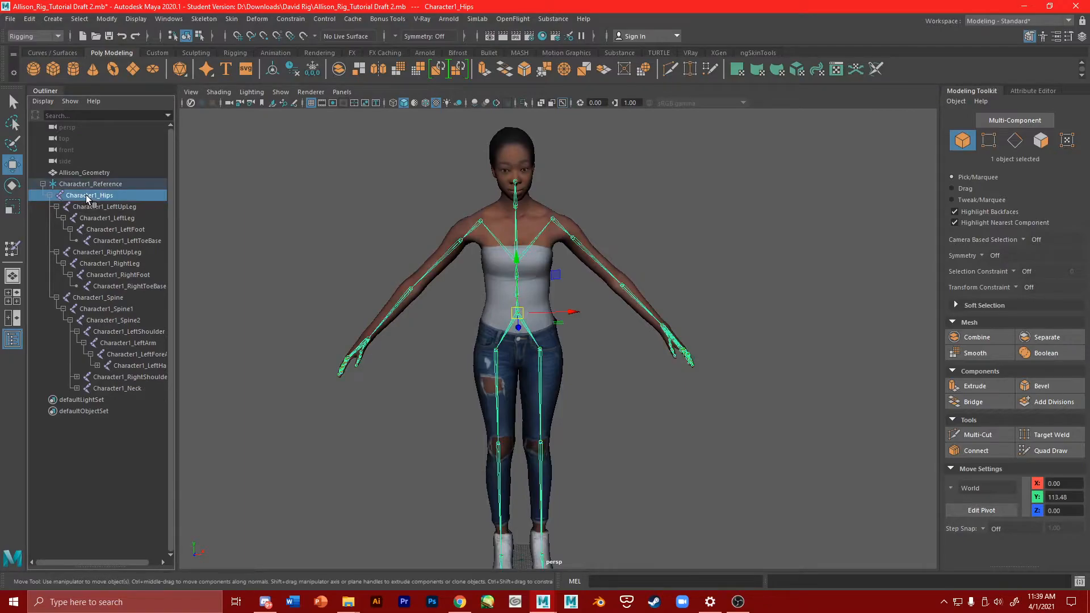
pyautogui.keyDown('shift'); pyautogui.click(106, 170); pyautogui.keyUp('shift')
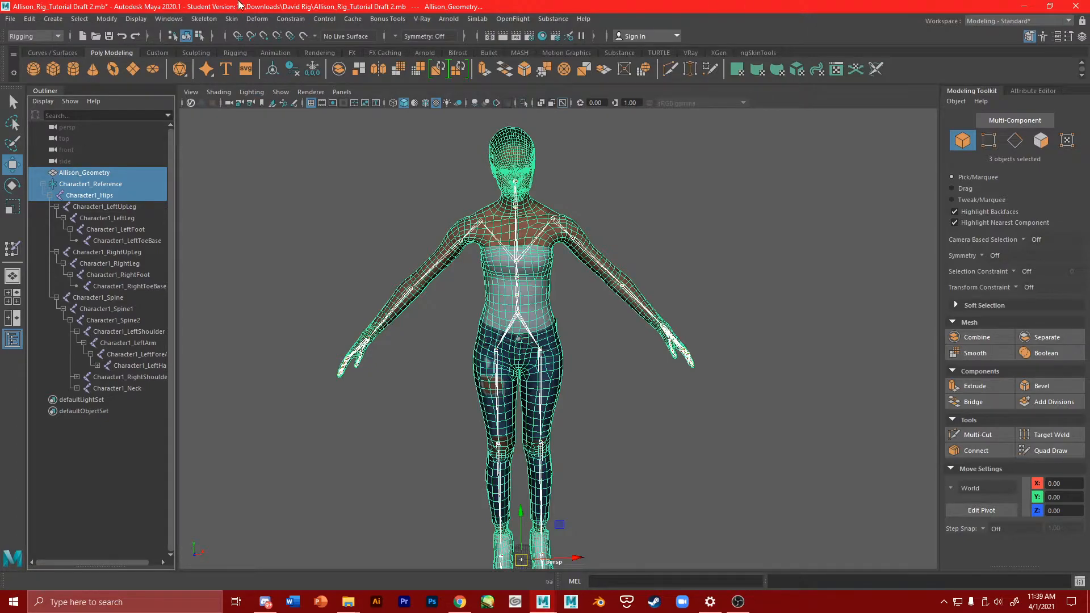
# Switch to the Rigging workspace and enlarge the 3D viewport above the node editor.
pyautogui.click(991, 21)
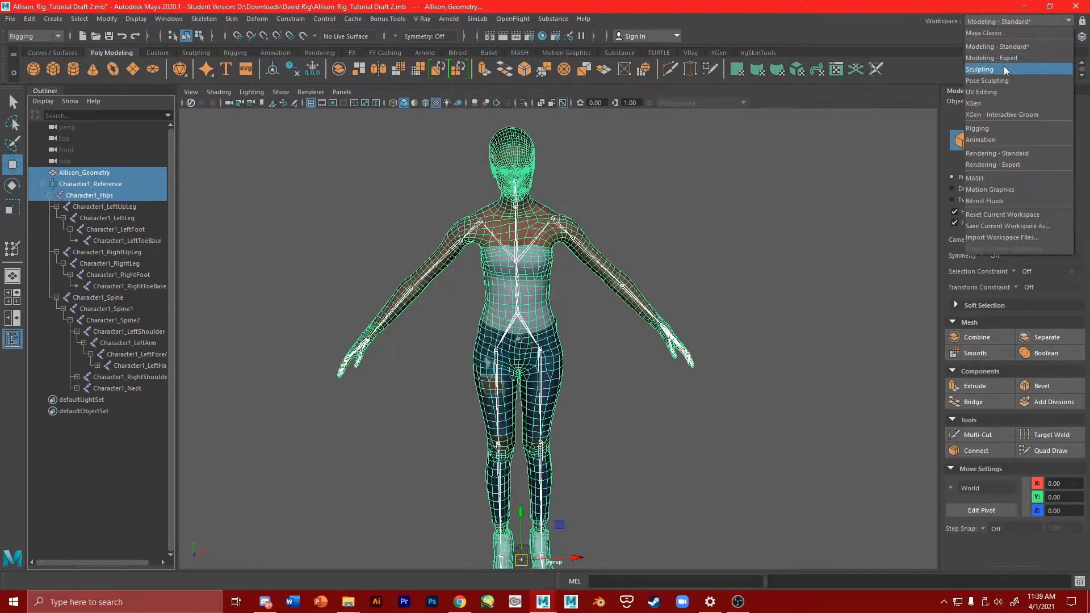
pyautogui.click(987, 121)
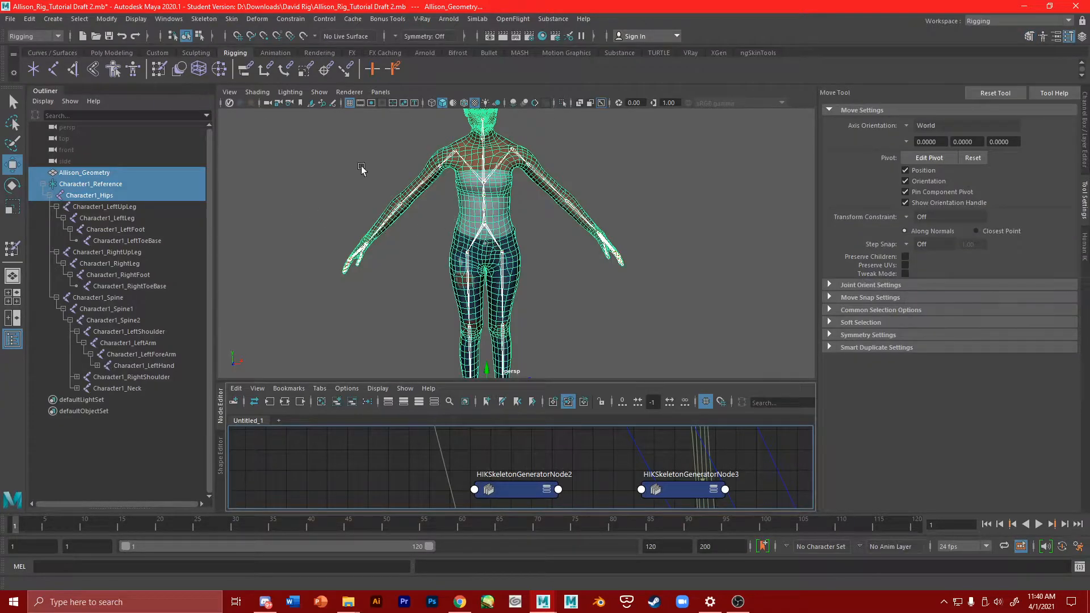
pyautogui.scroll(8, 574, 249)
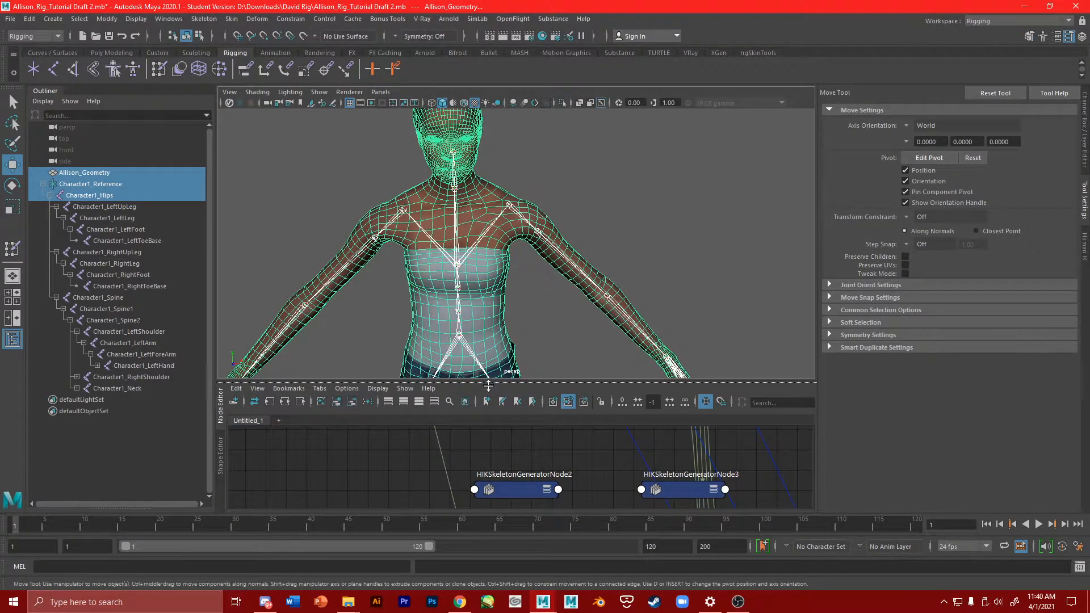
pyautogui.moveTo(488, 382); pyautogui.dragTo(490, 421)
pyautogui.scroll(-8, 587, 237)
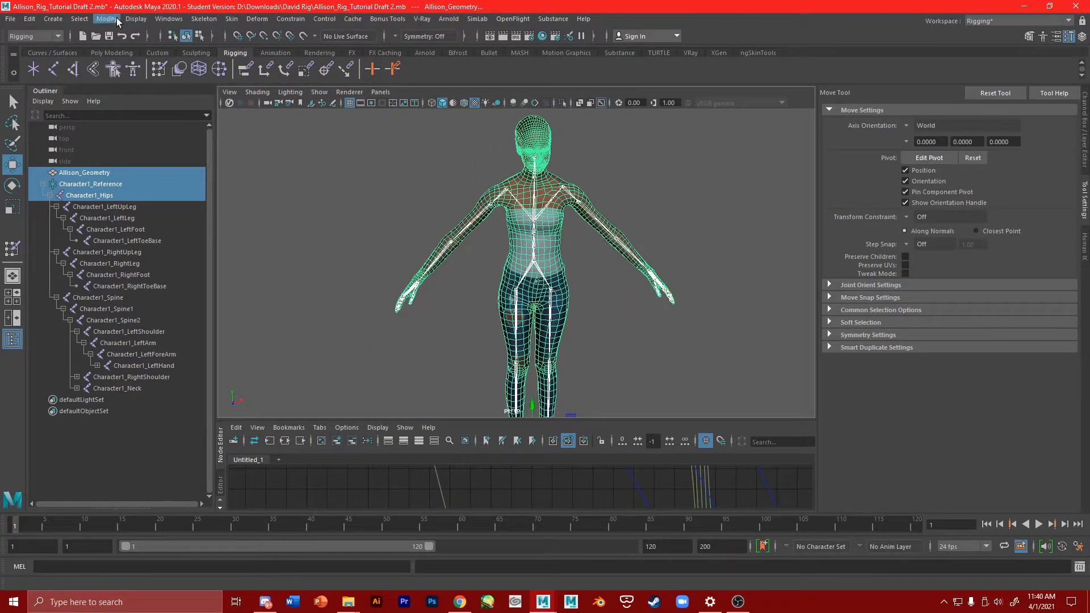
# Extend the selection to the full hierarchy so every skeleton joint is included along with the geometry.
pyautogui.click(82, 18)
pyautogui.moveTo(55, 16)
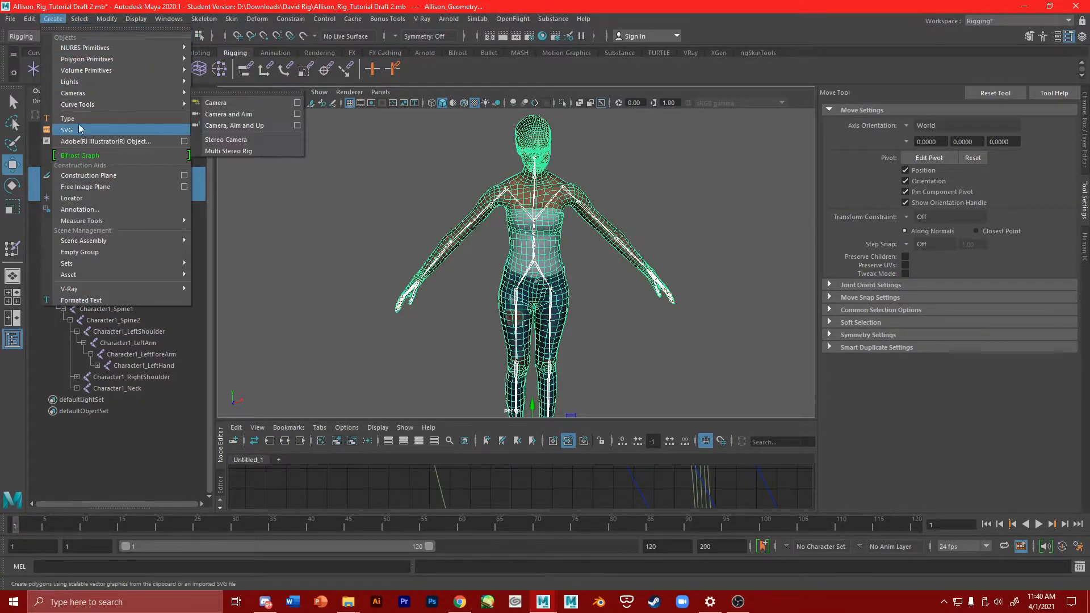
pyautogui.click(103, 74)
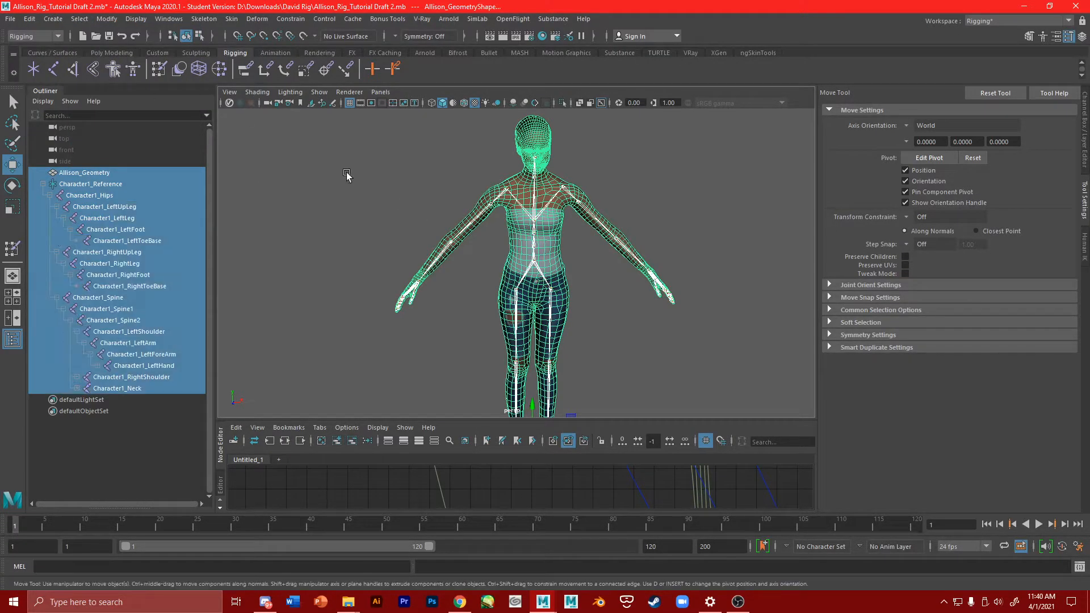
# Open the Bind Skin options for the selected geometry and joints.
pyautogui.keyDown('alt'); pyautogui.moveTo(524, 169); pyautogui.dragTo(570, 253); pyautogui.keyUp('alt')
pyautogui.keyDown('alt'); pyautogui.moveTo(569, 253); pyautogui.dragTo(567, 158, button='middle'); pyautogui.keyUp('alt')
pyautogui.keyDown('alt'); pyautogui.moveTo(573, 184); pyautogui.dragTo(518, 221); pyautogui.keyUp('alt')
pyautogui.keyDown('alt'); pyautogui.moveTo(518, 220); pyautogui.dragTo(476, 319, button='middle'); pyautogui.keyUp('alt')
pyautogui.keyDown('alt'); pyautogui.moveTo(399, 178); pyautogui.dragTo(400, 232, button='middle'); pyautogui.keyUp('alt')
pyautogui.keyDown('alt'); pyautogui.moveTo(365, 166); pyautogui.dragTo(504, 166); pyautogui.keyUp('alt')
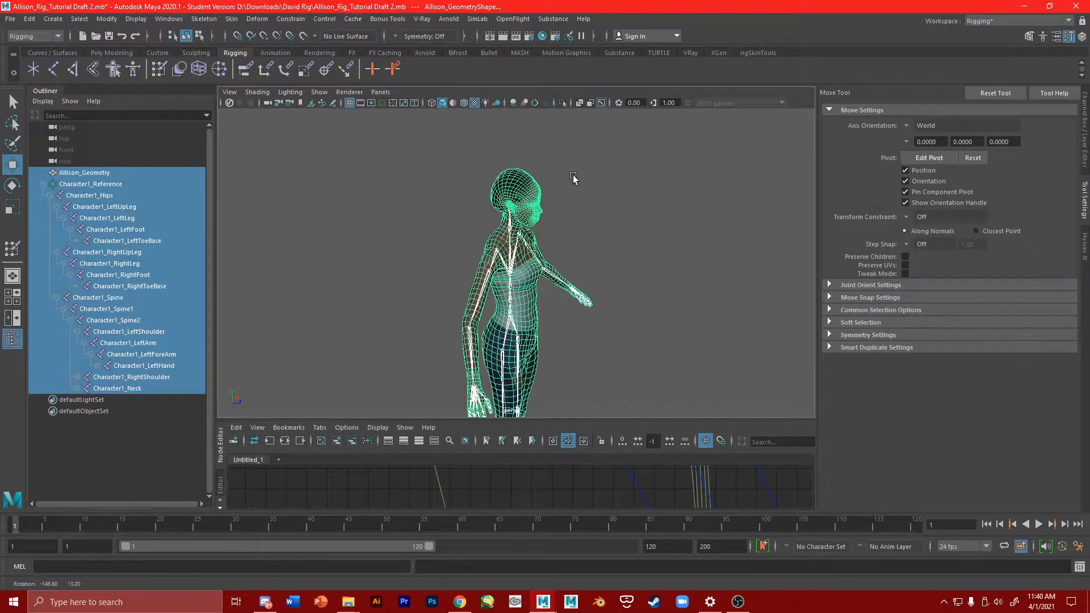
pyautogui.keyDown('alt'); pyautogui.moveTo(505, 165); pyautogui.dragTo(462, 113, button='middle'); pyautogui.keyUp('alt')
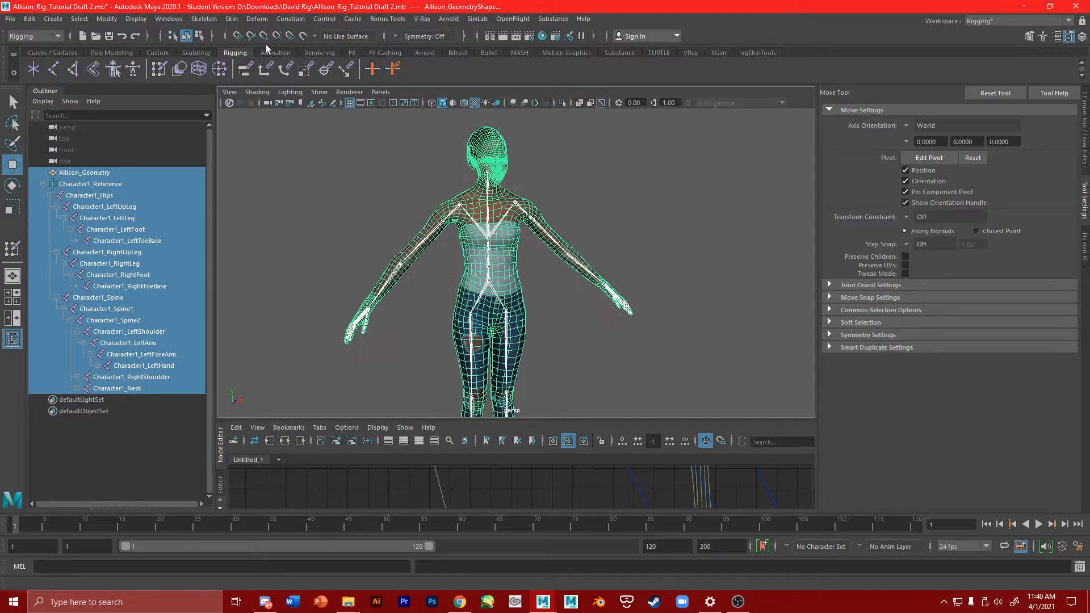
pyautogui.click(233, 18)
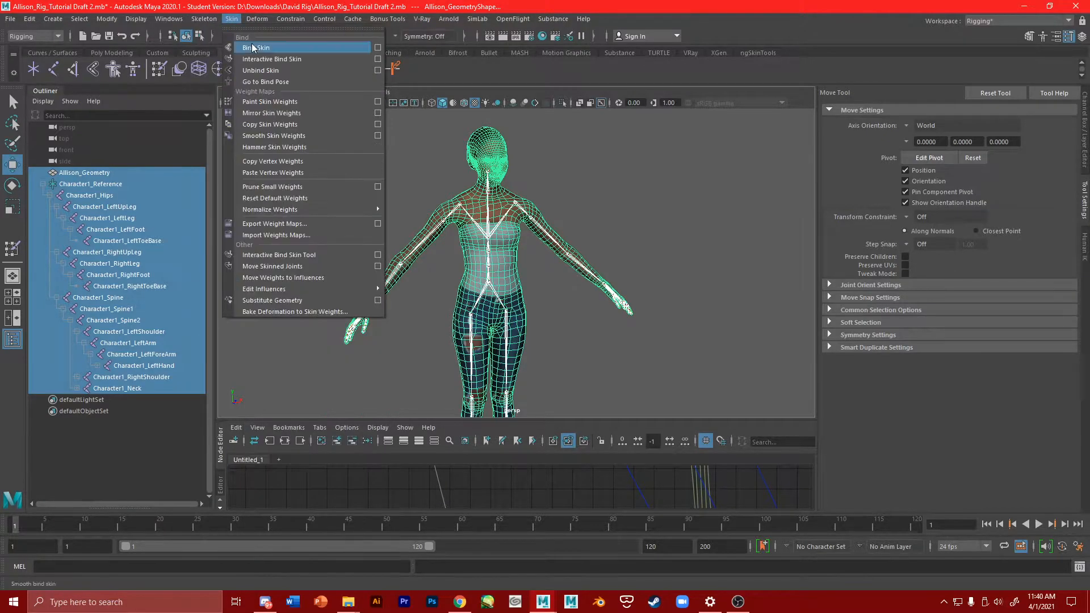
pyautogui.click(377, 48)
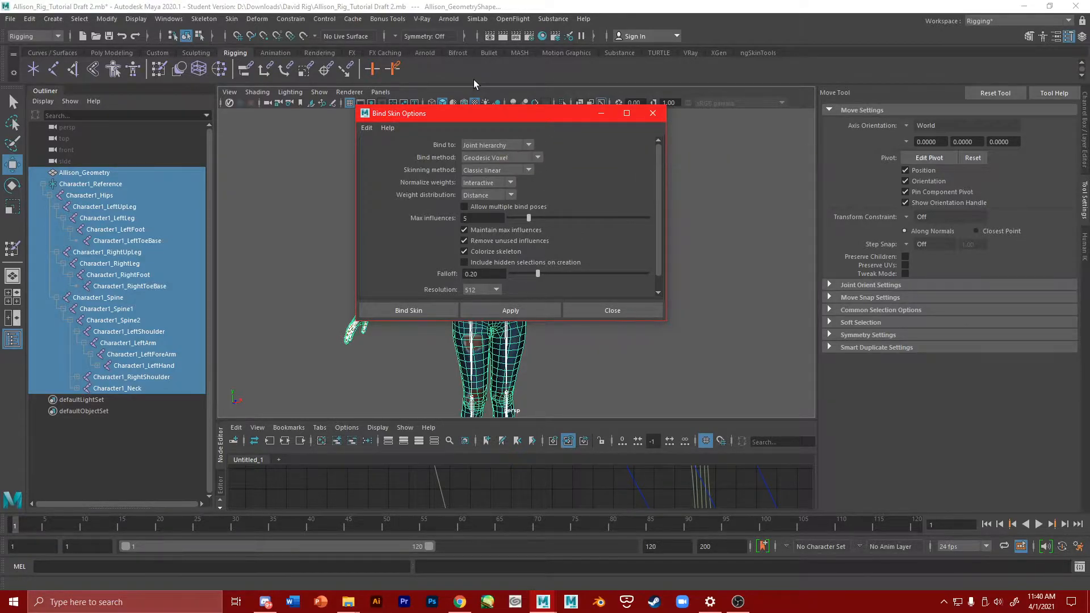
# Bind the geometry to the joint hierarchy using the Geodesic Voxel method at a resolution of 512, then clear the selection.
pyautogui.click(486, 156)
pyautogui.click(602, 180)
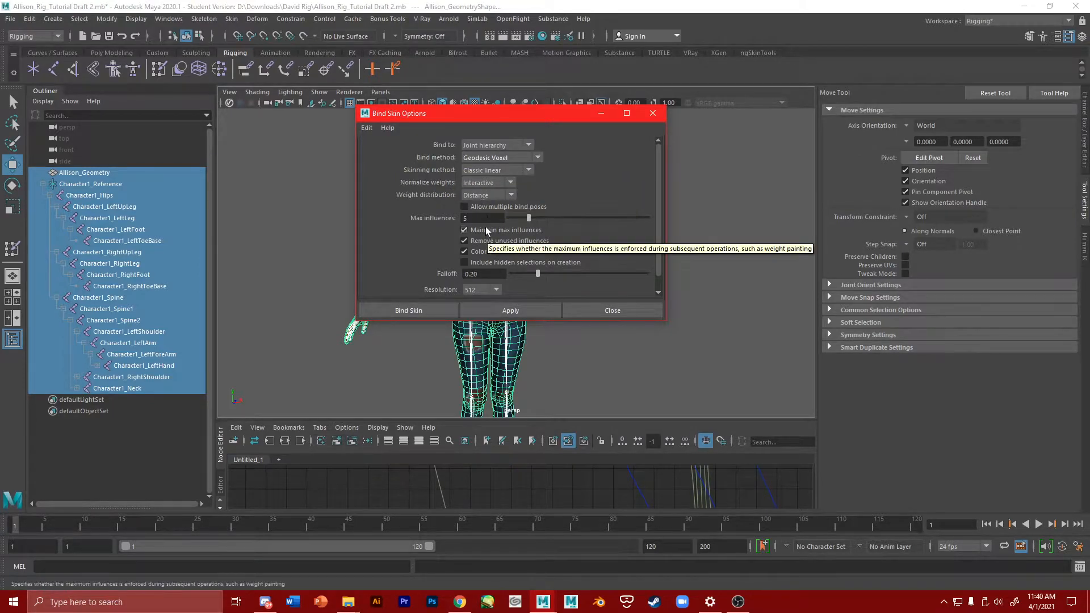
pyautogui.scroll(-1, 485, 229)
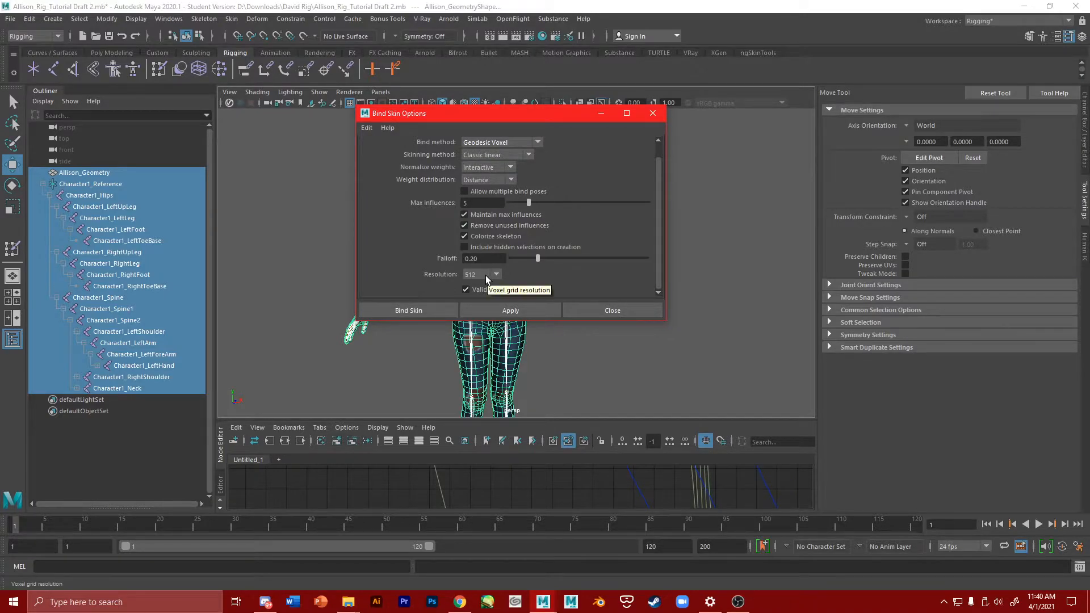
pyautogui.click(487, 274)
pyautogui.click(488, 274)
pyautogui.click(488, 273)
pyautogui.click(478, 300)
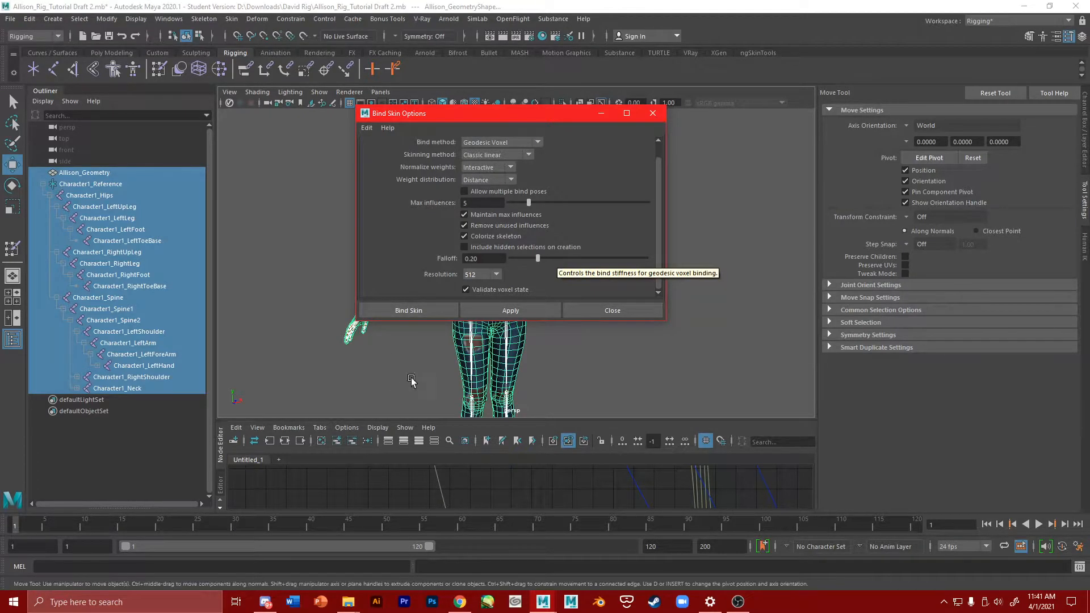
pyautogui.click(407, 312)
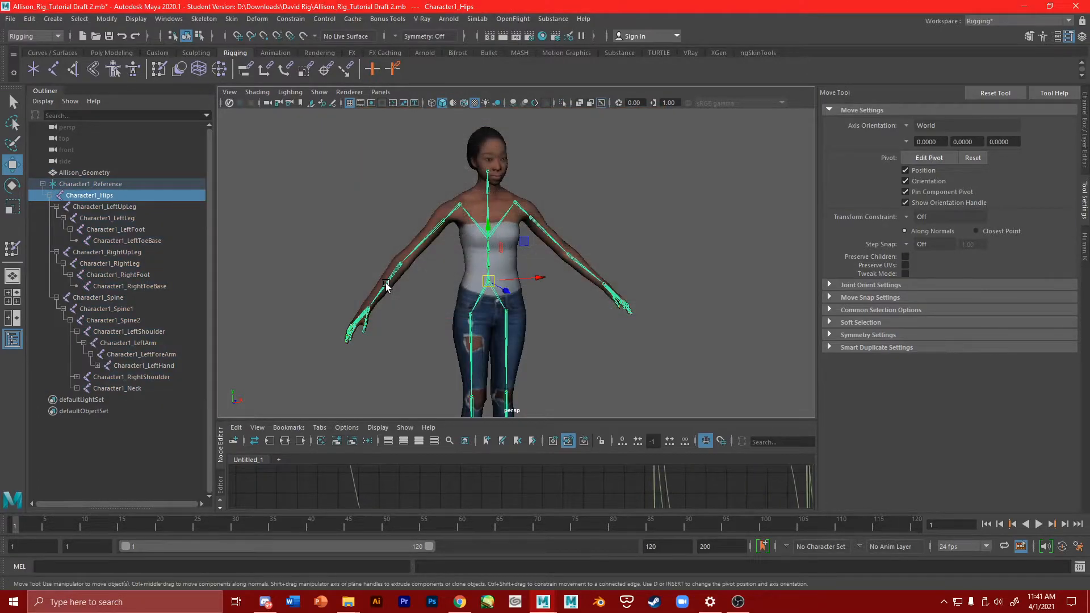
pyautogui.click(656, 253)
pyautogui.scroll(-3, 656, 253)
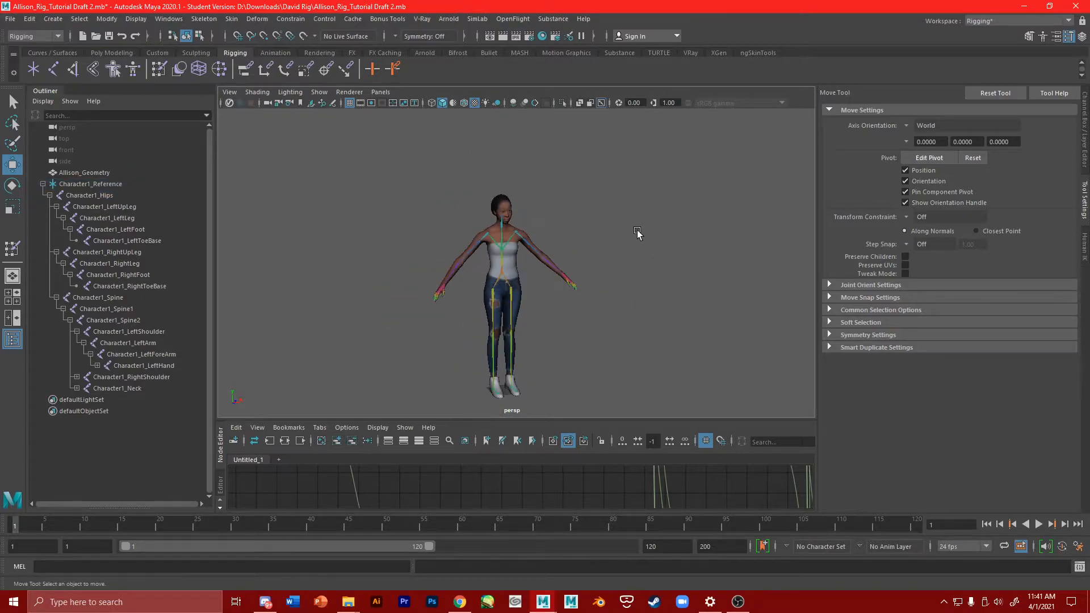
# Test the leg deformation by rotating the left upper leg joint in different directions, and undo the rotations.
pyautogui.scroll(6, 638, 208)
pyautogui.scroll(-2, 639, 208)
pyautogui.keyDown('alt'); pyautogui.moveTo(596, 190); pyautogui.dragTo(608, 238); pyautogui.keyUp('alt')
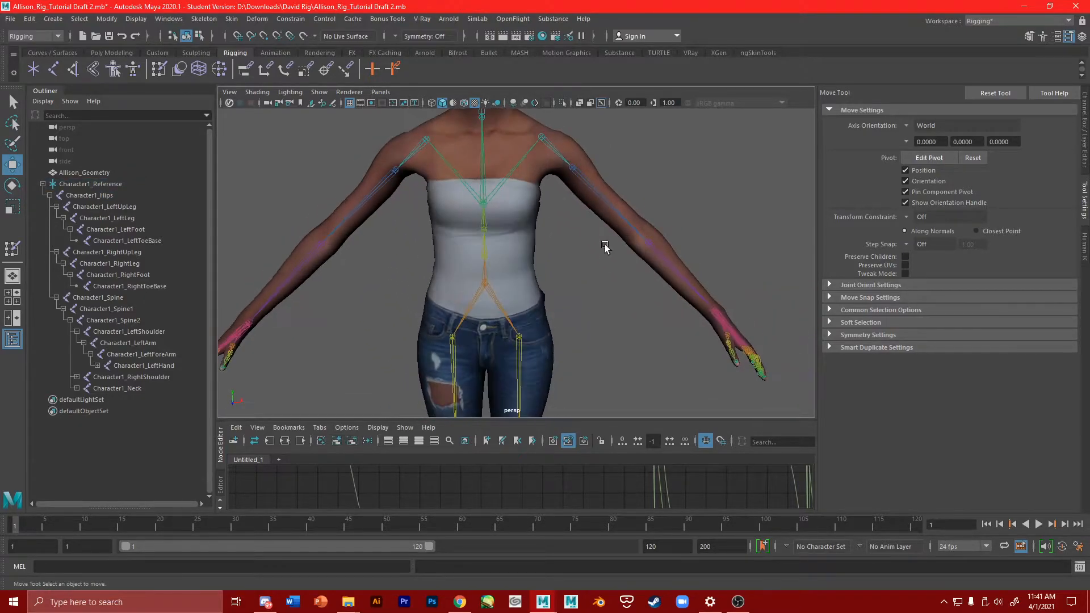
pyautogui.scroll(4, 501, 256)
pyautogui.click(518, 190)
pyautogui.press('e')
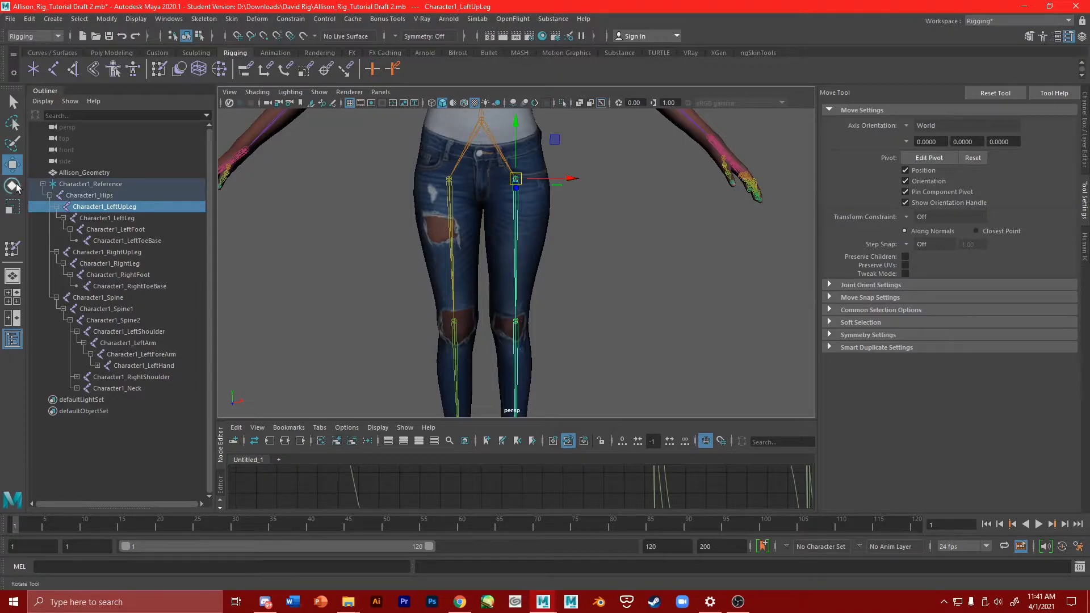
pyautogui.scroll(-2, 514, 215)
pyautogui.moveTo(511, 227); pyautogui.dragTo(518, 185)
pyautogui.hotkey('ctrl', 'z')
pyautogui.hotkey('ctrl', 'z')
pyautogui.hotkey('ctrl', 'z')
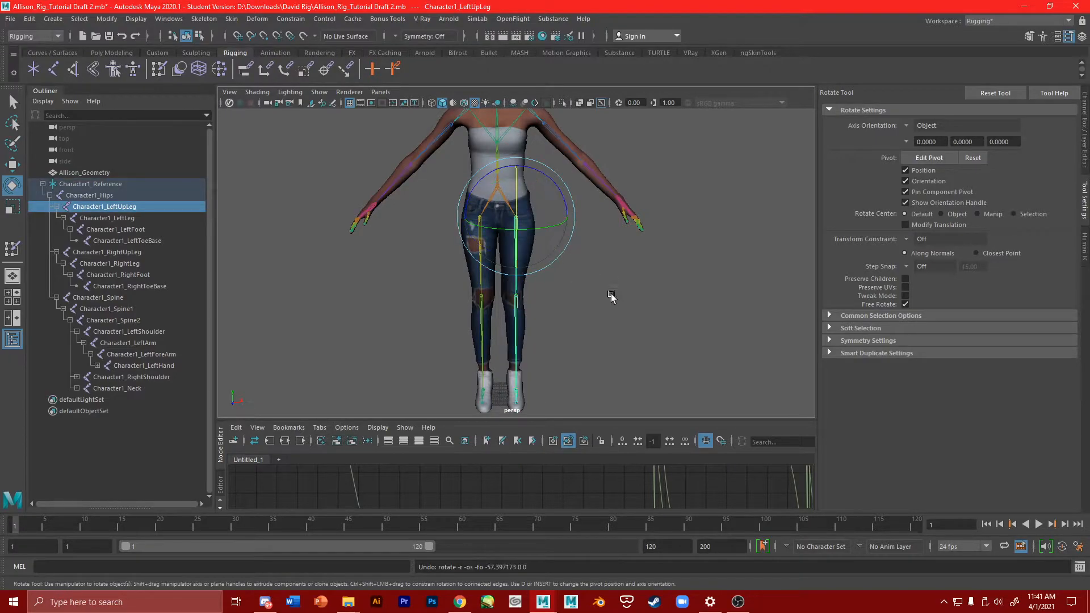
pyautogui.moveTo(515, 229); pyautogui.dragTo(629, 236)
pyautogui.hotkey('ctrl', 'z')
# Test the left leg by swinging the upper leg joint forward and bending the knee joint, and undo both rotations.
pyautogui.click(508, 407)
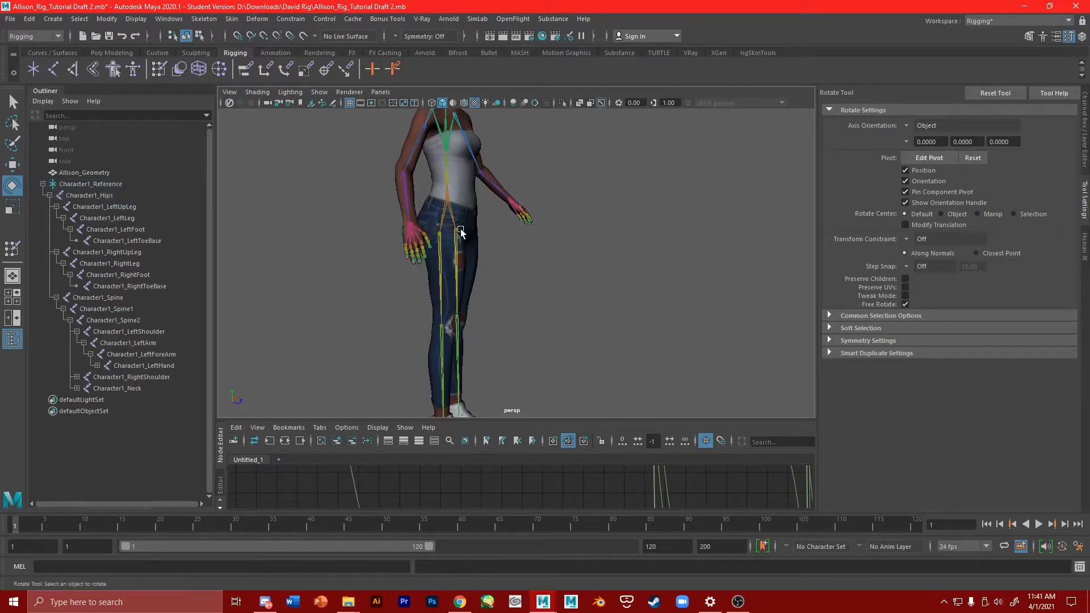
pyautogui.click(463, 241)
pyautogui.click(459, 239)
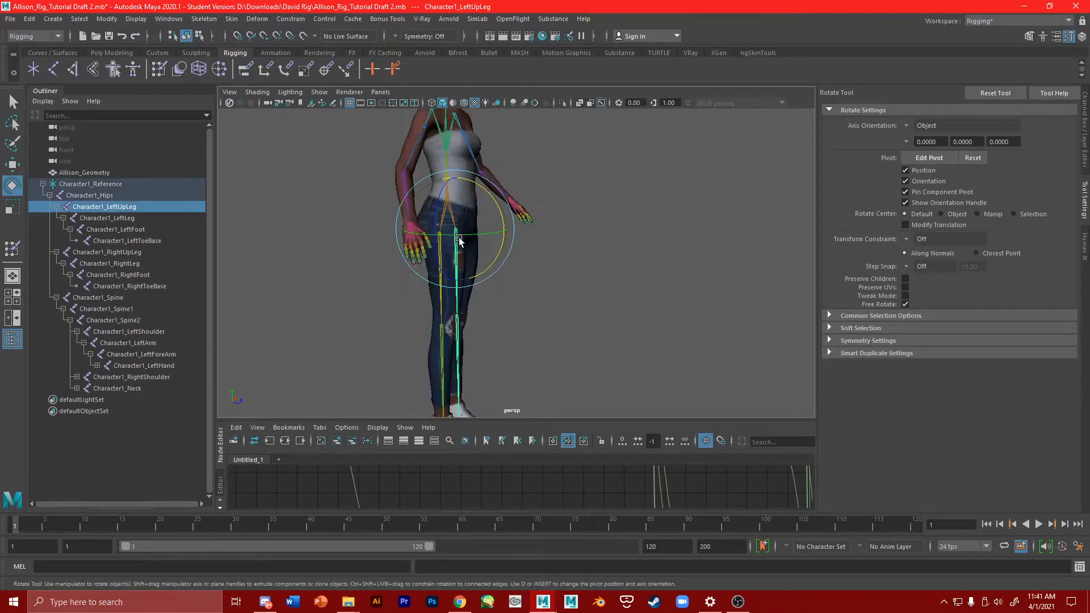
pyautogui.moveTo(492, 250); pyautogui.dragTo(502, 197)
pyautogui.click(686, 309)
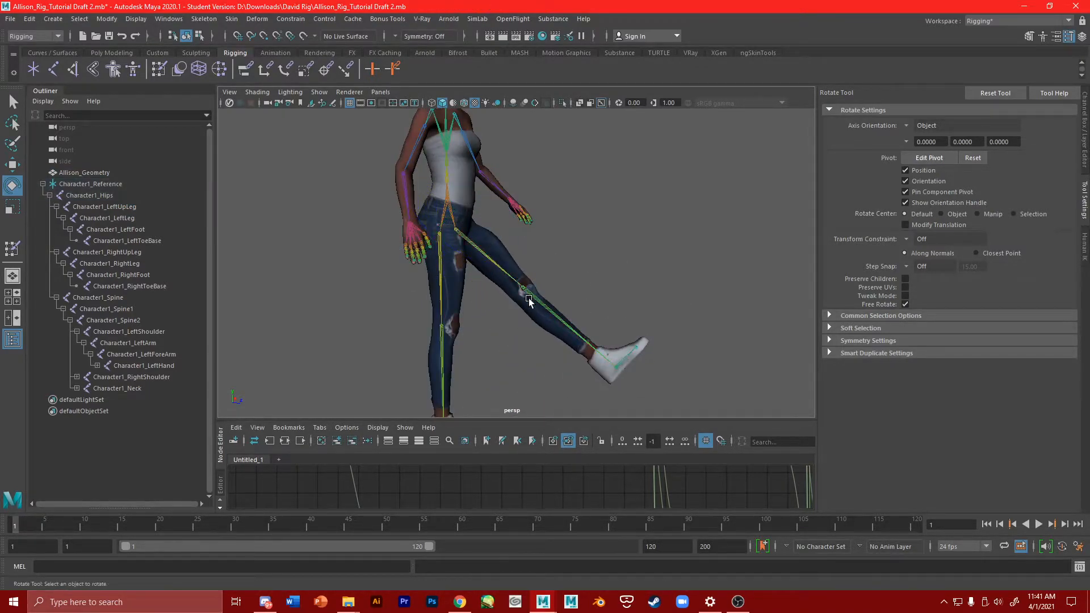
pyautogui.click(525, 290)
pyautogui.moveTo(564, 261); pyautogui.dragTo(588, 315)
pyautogui.click(652, 323)
pyautogui.hotkey('ctrl', 'z')
pyautogui.hotkey('ctrl', 'z')
pyautogui.hotkey('ctrl', 'z')
pyautogui.hotkey('ctrl', 'z')
pyautogui.hotkey('ctrl', 'z')
pyautogui.hotkey('ctrl', 'z')
pyautogui.hotkey('ctrl', 'z')
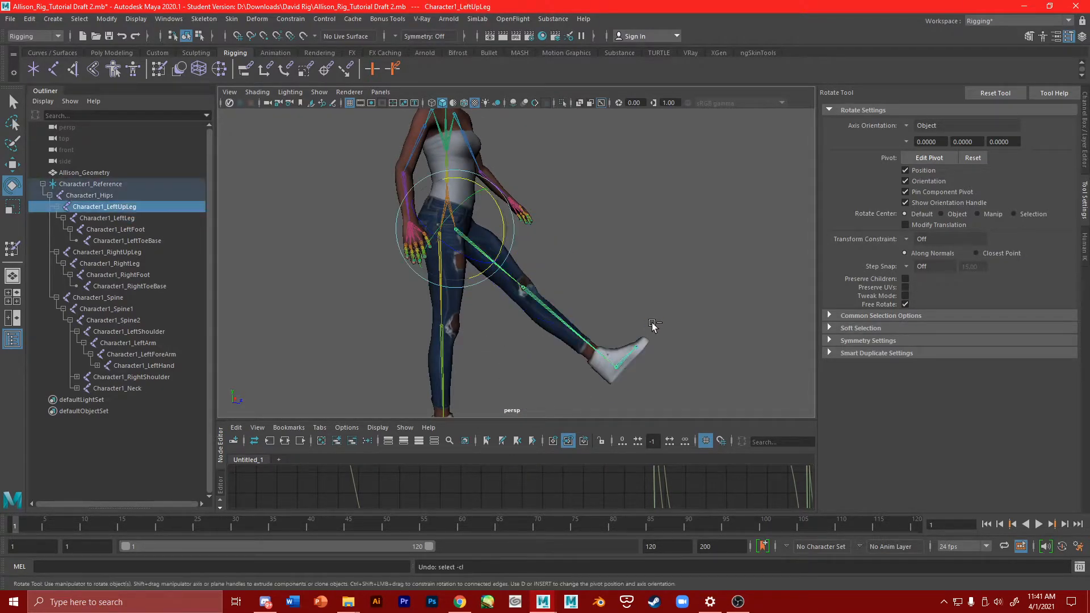
# Test the right leg by rotating its upper leg and knee joints, undo the rotations and clear the selection.
pyautogui.click(457, 231)
pyautogui.moveTo(472, 229); pyautogui.dragTo(478, 181)
pyautogui.click(630, 238)
pyautogui.click(495, 262)
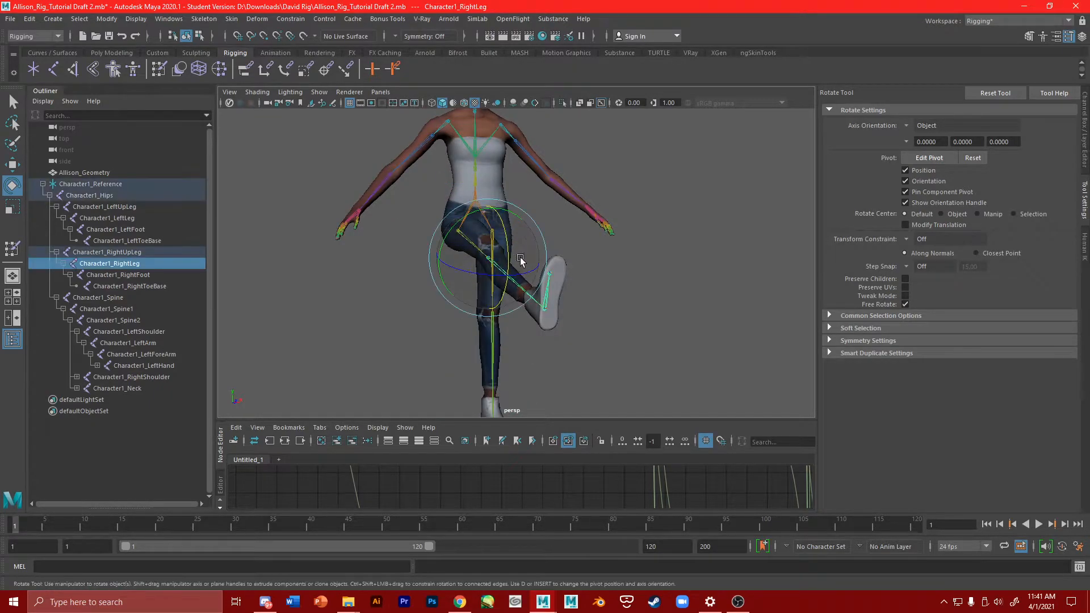
pyautogui.moveTo(511, 221); pyautogui.dragTo(530, 285)
pyautogui.hotkey('ctrl', 'z')
pyautogui.hotkey('ctrl', 'z')
pyautogui.hotkey('ctrl', 'z')
pyautogui.hotkey('ctrl', 'z')
pyautogui.click(699, 302)
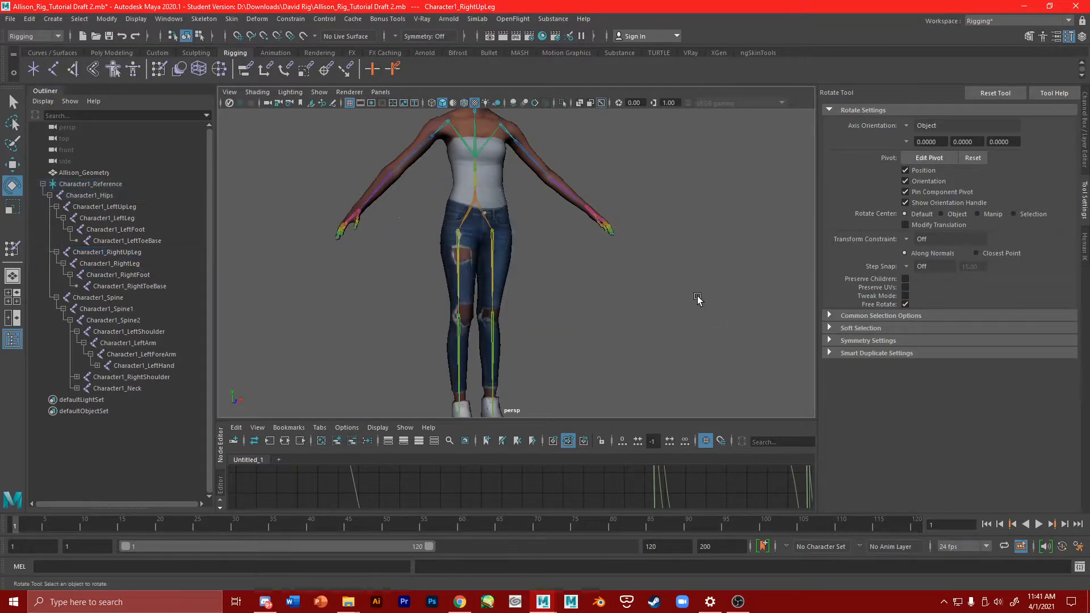
# Test the upper-body deformation by rotating joints there one at a time, undoing each rotation.
pyautogui.scroll(5, 495, 152)
pyautogui.keyDown('alt'); pyautogui.moveTo(495, 152); pyautogui.dragTo(561, 340, button='middle'); pyautogui.keyUp('alt')
pyautogui.click(470, 228)
pyautogui.moveTo(489, 227); pyautogui.dragTo(491, 253)
pyautogui.hotkey('ctrl', 'z')
pyautogui.scroll(5, 642, 253)
pyautogui.keyDown('alt'); pyautogui.moveTo(642, 253); pyautogui.dragTo(607, 236, button='middle'); pyautogui.keyUp('alt')
pyautogui.keyDown('alt'); pyautogui.moveTo(608, 236); pyautogui.dragTo(504, 241); pyautogui.keyUp('alt')
pyautogui.click(528, 198)
pyautogui.moveTo(528, 197); pyautogui.dragTo(500, 191)
pyautogui.hotkey('ctrl', 'z')
# Test the left hand's deformation by rotating one of its joints, and undo the rotation.
pyautogui.keyDown('alt'); pyautogui.moveTo(688, 312); pyautogui.dragTo(613, 176, button='middle'); pyautogui.keyUp('alt')
pyautogui.keyDown('alt'); pyautogui.moveTo(681, 230); pyautogui.dragTo(616, 214); pyautogui.keyUp('alt')
pyautogui.scroll(3, 616, 214)
pyautogui.keyDown('alt'); pyautogui.moveTo(663, 245); pyautogui.dragTo(454, 210, button='middle'); pyautogui.keyUp('alt')
pyautogui.click(513, 273)
pyautogui.click(719, 265)
pyautogui.click(515, 273)
pyautogui.moveTo(550, 250); pyautogui.dragTo(630, 200)
pyautogui.hotkey('ctrl', 'z')
pyautogui.hotkey('ctrl', 'z')
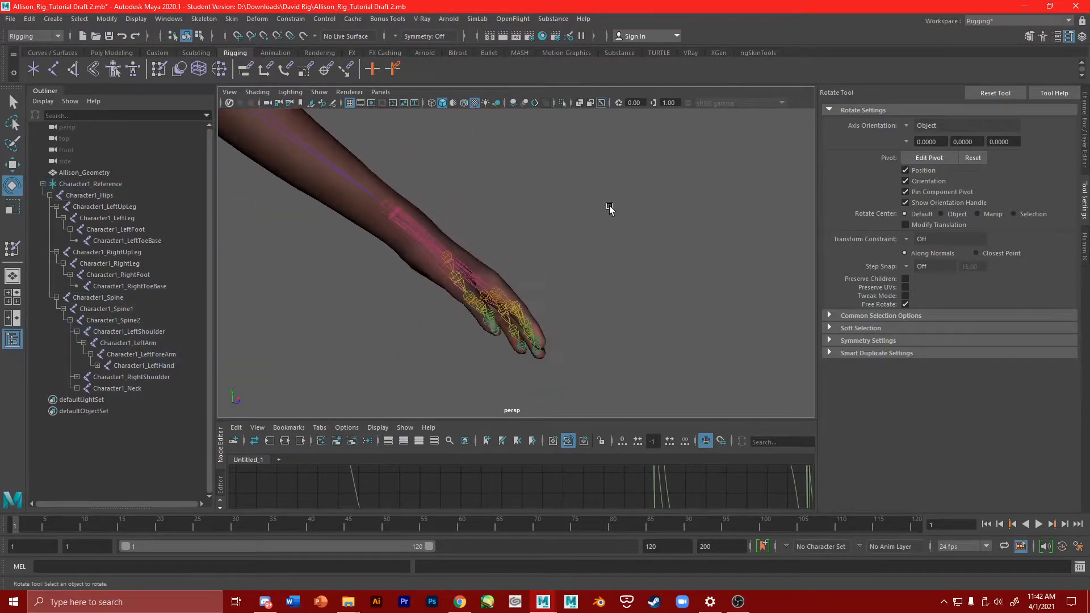
# Test the left thumb's deformation by rotating its base joint, and undo the rotation.
pyautogui.click(454, 275)
pyautogui.keyDown('alt'); pyautogui.moveTo(499, 267); pyautogui.dragTo(397, 272); pyautogui.keyUp('alt')
pyautogui.moveTo(442, 302); pyautogui.dragTo(486, 310)
pyautogui.hotkey('ctrl', 'z')
# Test the left fingers by rotating a finger joint, undo the change and clear the selection.
pyautogui.keyDown('alt'); pyautogui.moveTo(649, 274); pyautogui.dragTo(644, 389); pyautogui.keyUp('alt')
pyautogui.click(576, 307)
pyautogui.moveTo(594, 268); pyautogui.dragTo(607, 337)
pyautogui.hotkey('ctrl', 'z')
pyautogui.click(679, 363)
pyautogui.keyDown('alt'); pyautogui.moveTo(676, 358); pyautogui.dragTo(554, 316); pyautogui.keyUp('alt')
pyautogui.scroll(5, 542, 292)
pyautogui.keyDown('alt'); pyautogui.moveTo(533, 277); pyautogui.dragTo(493, 238); pyautogui.keyUp('alt')
pyautogui.click(489, 181)
pyautogui.hotkey('ctrl', 'z')
pyautogui.click(671, 305)
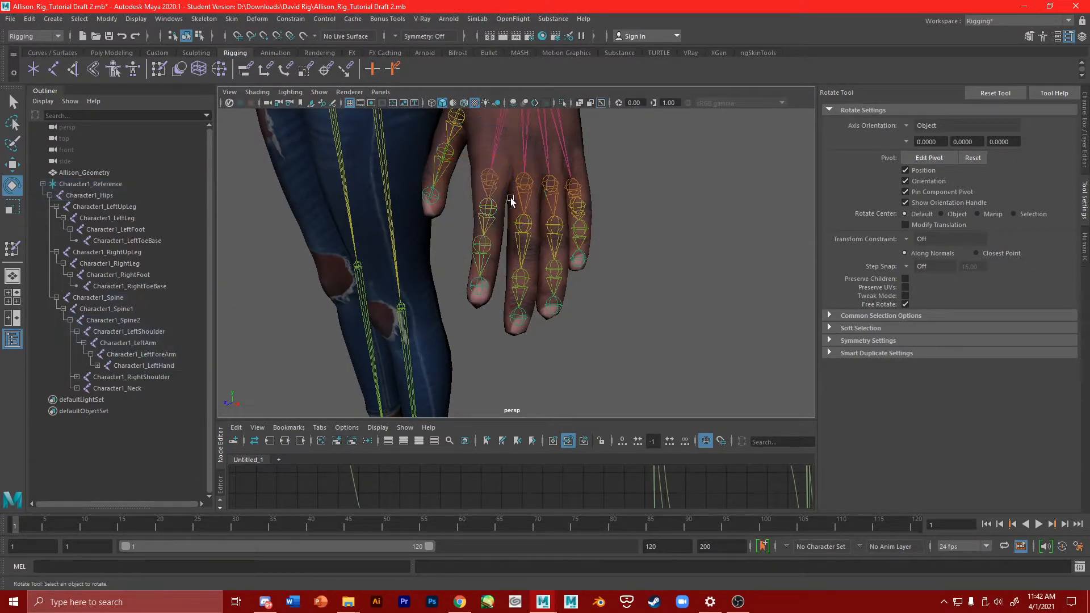
# Select Allison_Geometry and start the Paint Skin Weights tool with its settings shown.
pyautogui.keyDown('alt'); pyautogui.moveTo(512, 144); pyautogui.dragTo(491, 243); pyautogui.keyUp('alt')
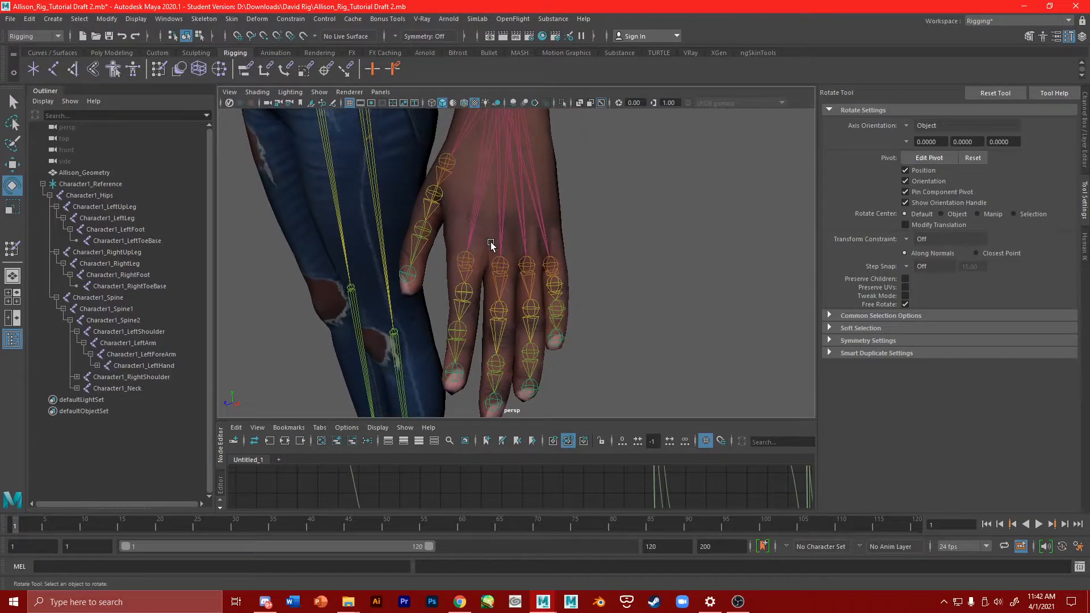
pyautogui.click(482, 212)
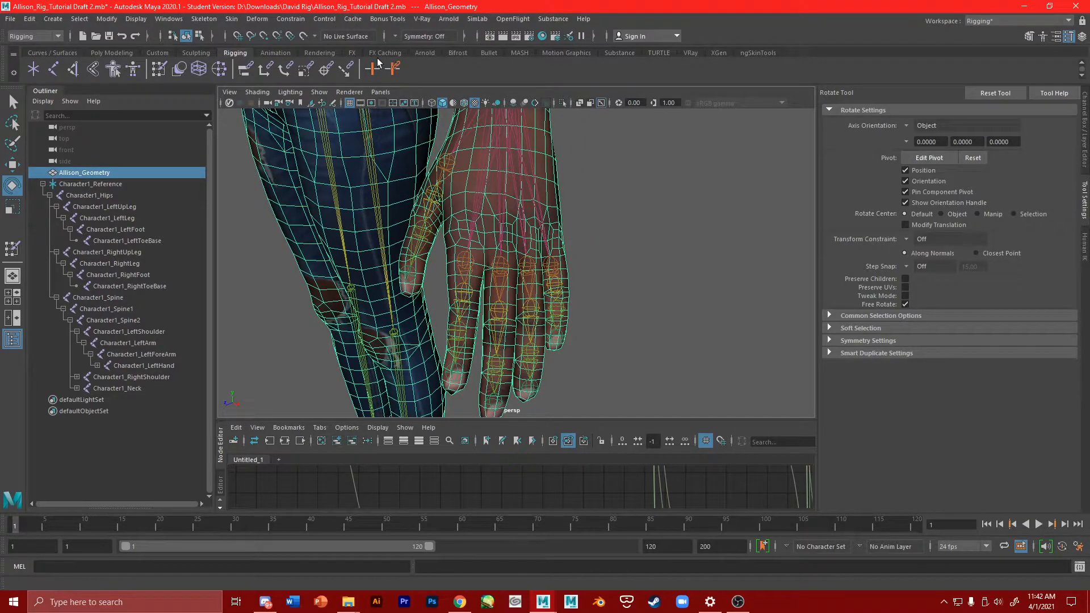
pyautogui.click(233, 19)
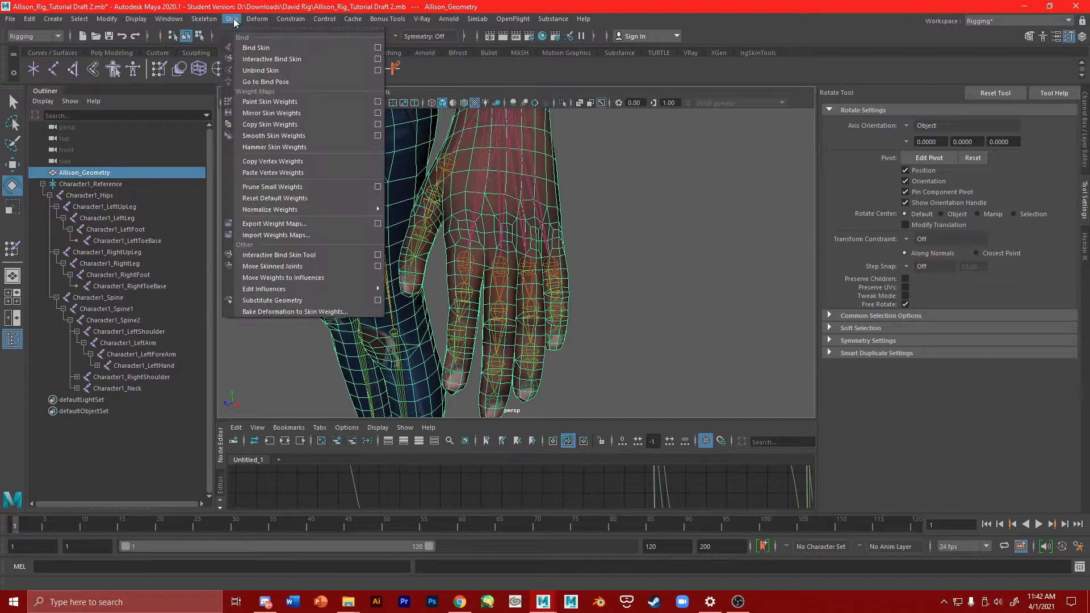
pyautogui.click(380, 104)
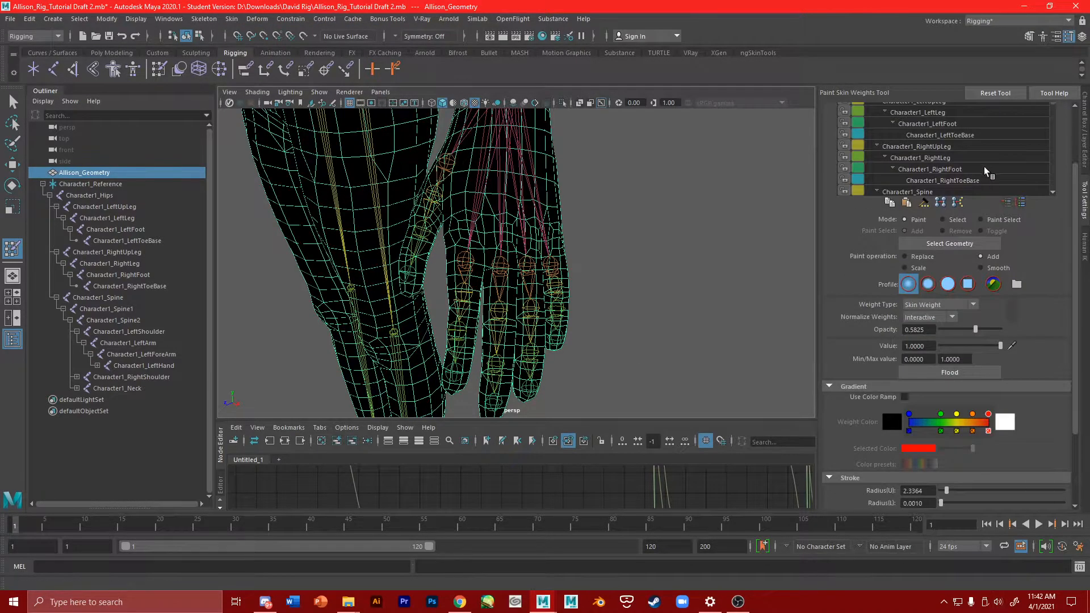
# Examine the weight shading around the head and neck and look through the influence list for the left-hand finger joints.
pyautogui.scroll(-5, 1031, 144)
pyautogui.scroll(-1, 831, 210)
pyautogui.scroll(-10, 605, 253)
pyautogui.moveTo(606, 253)
pyautogui.keyDown('alt'); pyautogui.mouseDown()
pyautogui.moveTo(586, 213)
pyautogui.moveTo(606, 229)
pyautogui.moveTo(397, 239)
pyautogui.mouseUp(); pyautogui.keyUp('alt')
pyautogui.scroll(6, 426, 272)
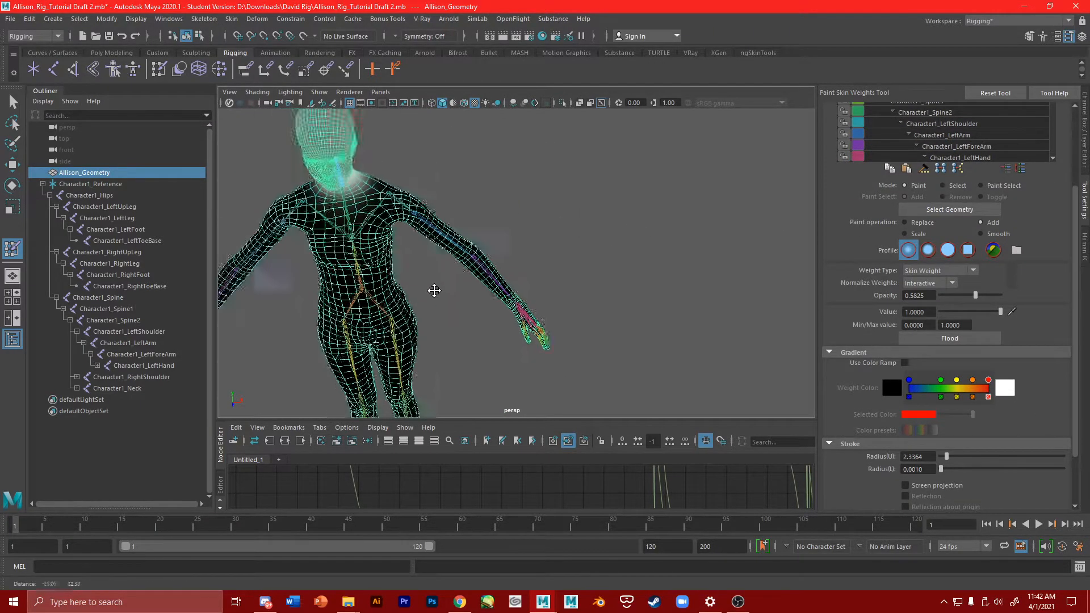
pyautogui.keyDown('alt'); pyautogui.moveTo(502, 271); pyautogui.dragTo(523, 214); pyautogui.keyUp('alt')
pyautogui.scroll(8, 561, 204)
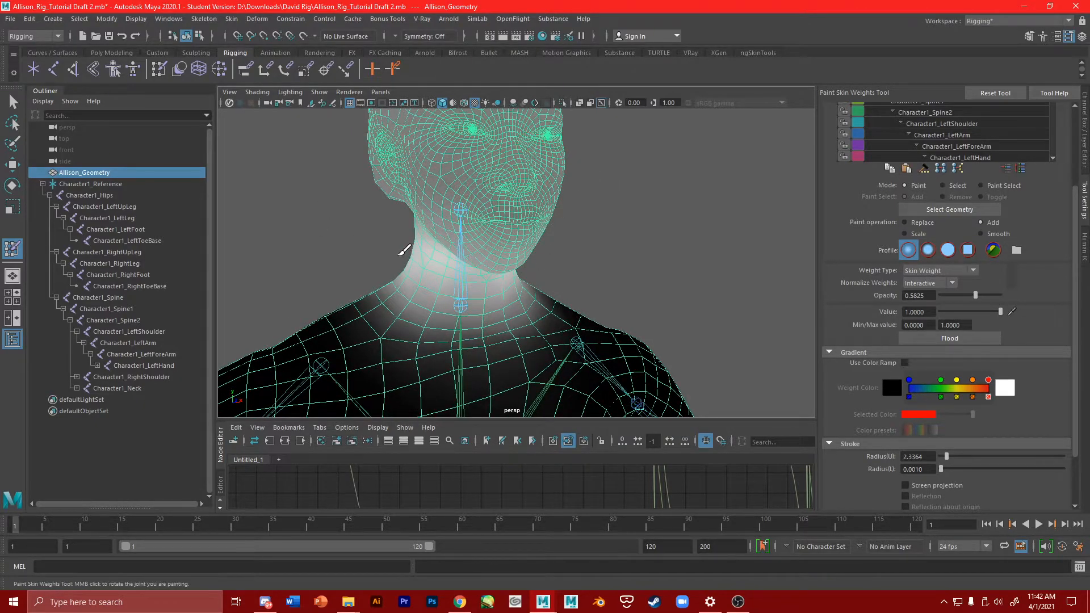
pyautogui.scroll(-8, 489, 227)
pyautogui.keyDown('alt'); pyautogui.moveTo(496, 240); pyautogui.dragTo(479, 128, button='middle'); pyautogui.keyUp('alt')
pyautogui.scroll(-7, 490, 288)
pyautogui.scroll(-5, 928, 150)
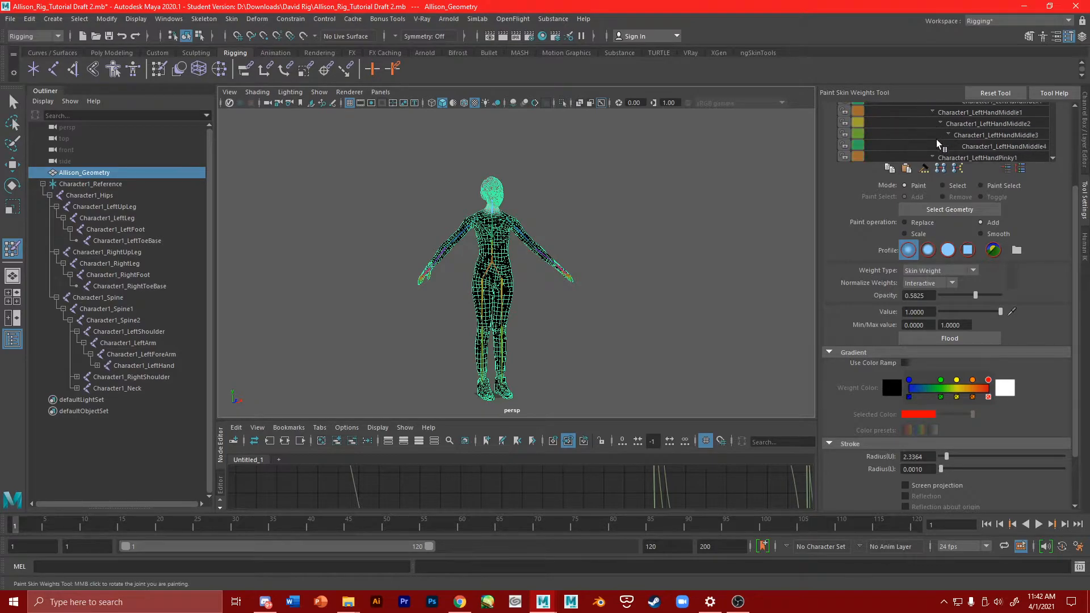
pyautogui.scroll(4, 977, 142)
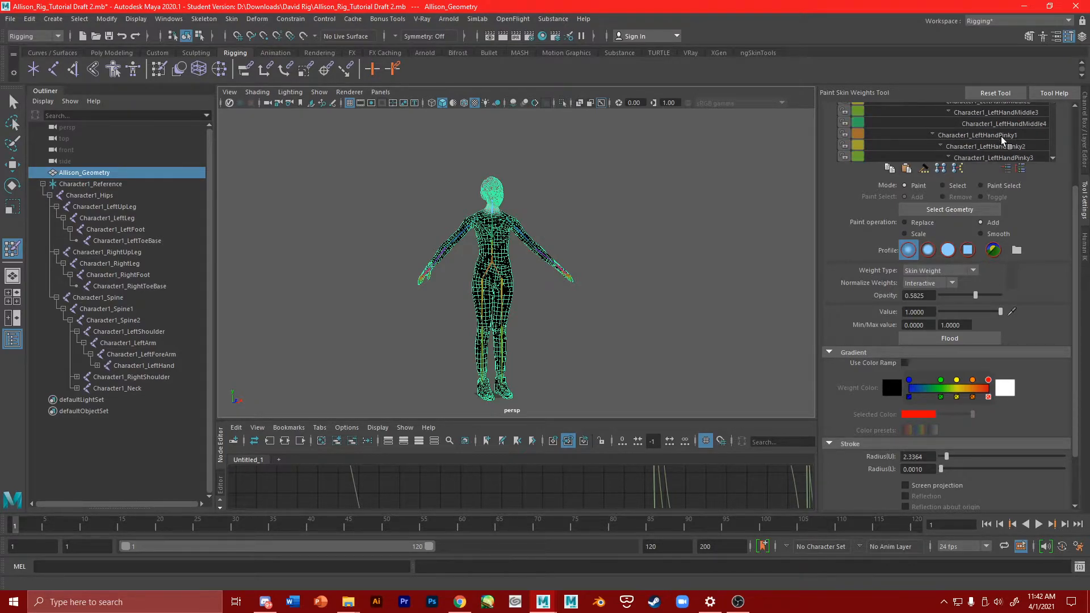
pyautogui.scroll(1, 1002, 140)
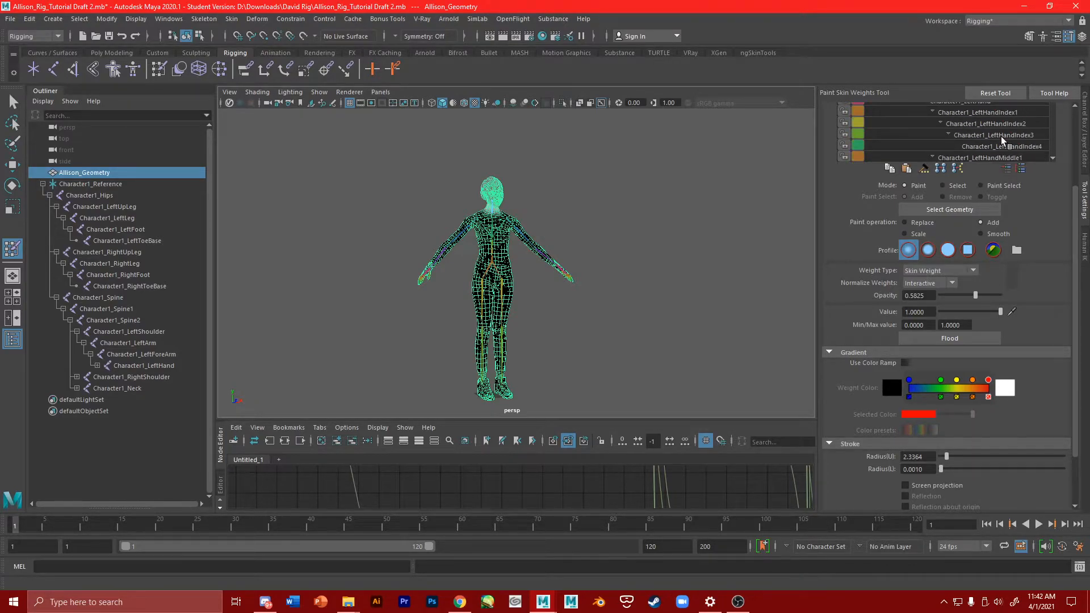
# Choose Character1_LeftHandIndex1 as the influence to paint and frame the left hand closely.
pyautogui.click(996, 112)
pyautogui.keyDown('alt'); pyautogui.moveTo(568, 226); pyautogui.dragTo(515, 299); pyautogui.keyUp('alt')
pyautogui.scroll(5, 515, 298)
pyautogui.keyDown('alt'); pyautogui.moveTo(516, 299); pyautogui.dragTo(496, 178, button='middle'); pyautogui.keyUp('alt')
pyautogui.scroll(5, 497, 178)
pyautogui.keyDown('alt'); pyautogui.moveTo(559, 374); pyautogui.dragTo(591, 179, button='middle'); pyautogui.keyUp('alt')
pyautogui.keyDown('alt'); pyautogui.moveTo(590, 179); pyautogui.dragTo(529, 178); pyautogui.keyUp('alt')
pyautogui.scroll(3, 530, 188)
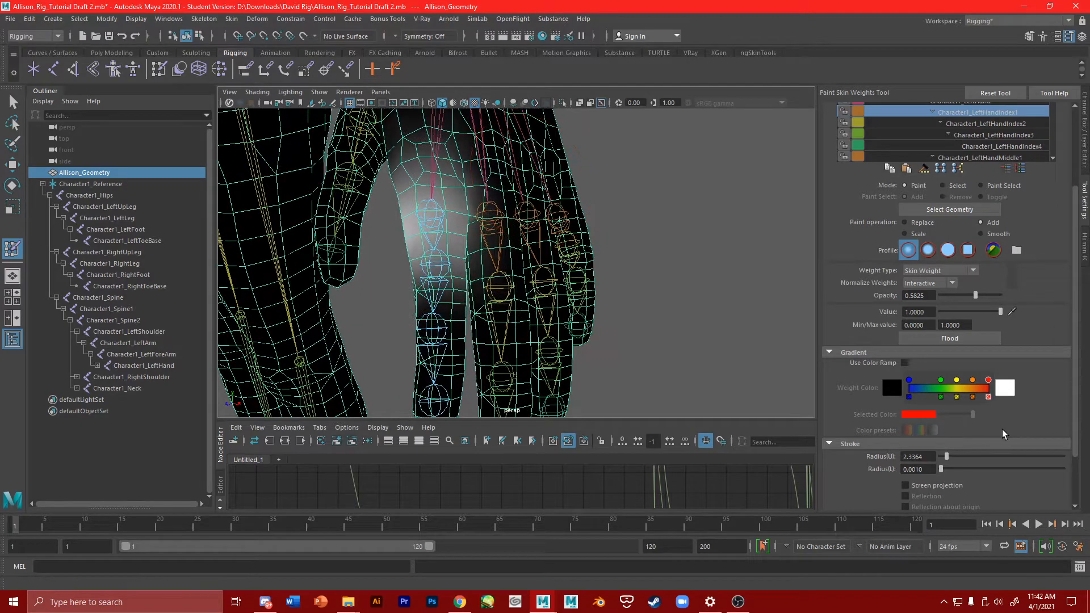
pyautogui.scroll(3, 969, 289)
pyautogui.scroll(-3, 969, 288)
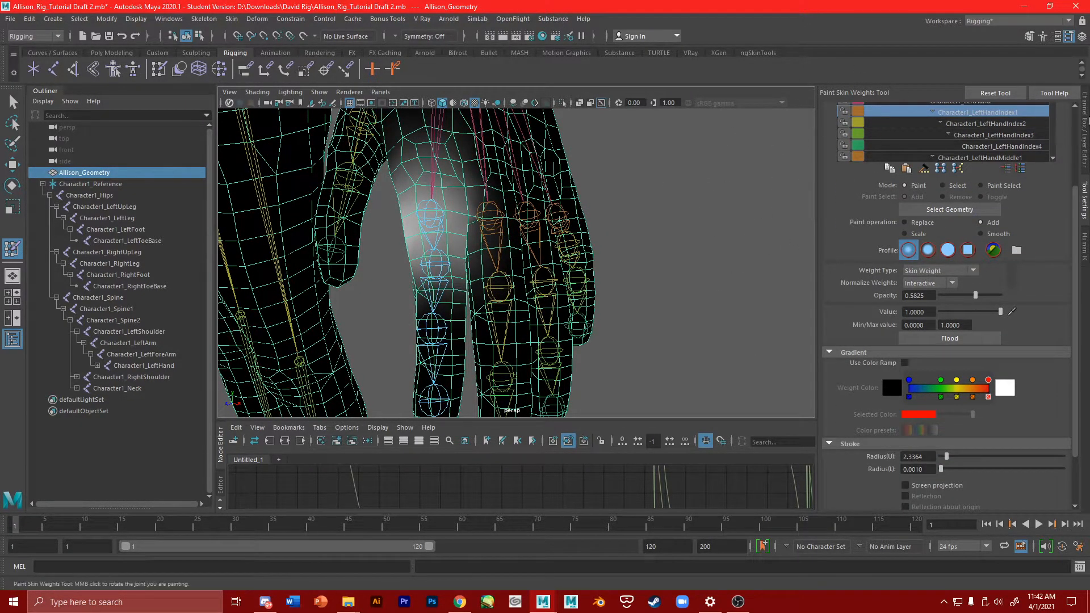
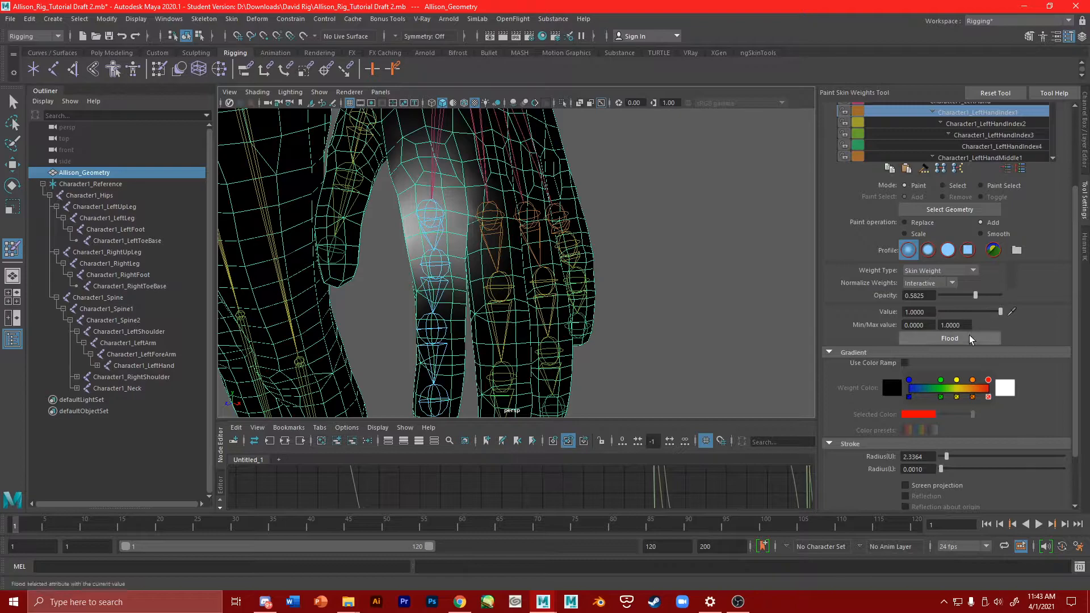
# Try adding index-joint weight of 1 on the left ring finger, and undo the stroke.
pyautogui.moveTo(553, 267); pyautogui.dragTo(575, 309)
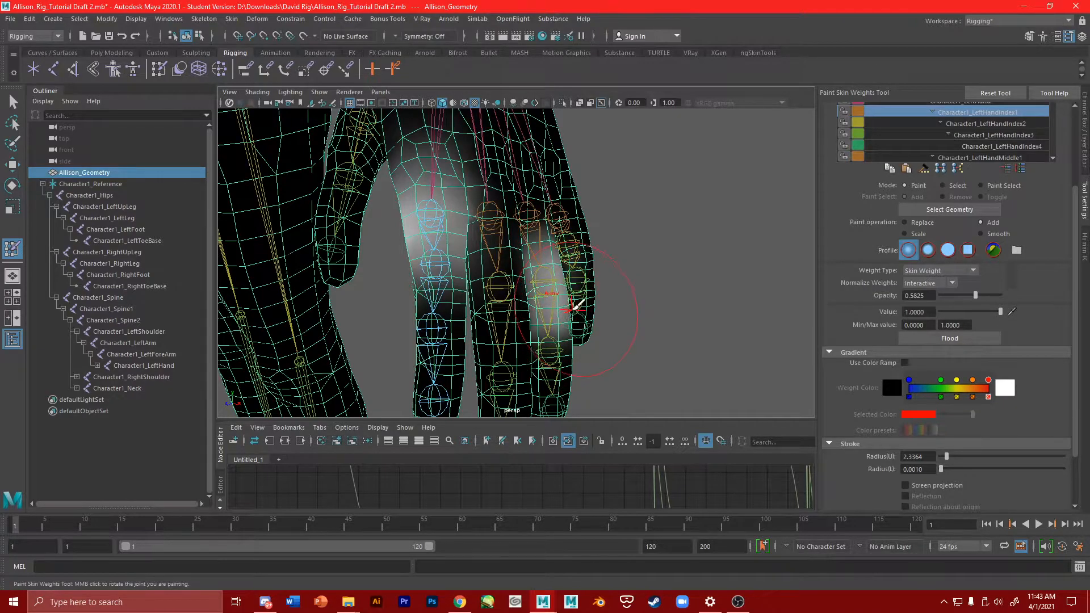
pyautogui.hotkey('ctrl', 'z')
# Set the paint operation to Replace with value 0 and the upper brush radius to 1.4019, undoing the trial stroke on the index finger.
pyautogui.moveTo(989, 312); pyautogui.dragTo(940, 312)
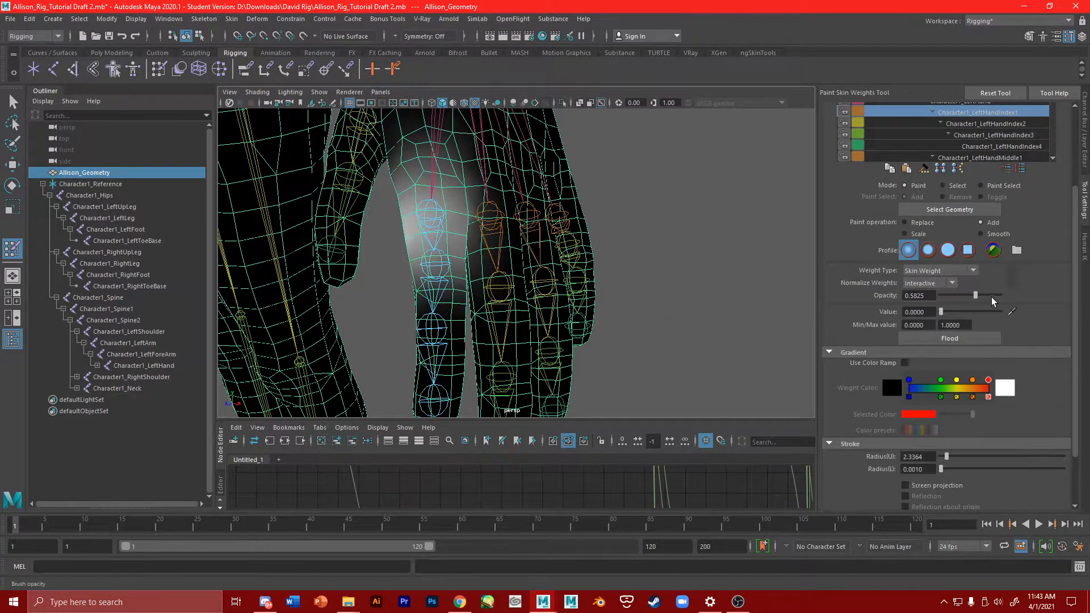
pyautogui.moveTo(426, 238)
pyautogui.mouseDown()
pyautogui.moveTo(486, 214)
pyautogui.moveTo(420, 205)
pyautogui.mouseUp()
pyautogui.hotkey('ctrl', 'z')
pyautogui.moveTo(483, 309)
pyautogui.keyDown('alt'); pyautogui.mouseDown()
pyautogui.moveTo(552, 311)
pyautogui.moveTo(477, 306)
pyautogui.moveTo(527, 311)
pyautogui.moveTo(587, 260)
pyautogui.moveTo(593, 298)
pyautogui.mouseUp(); pyautogui.keyUp('alt')
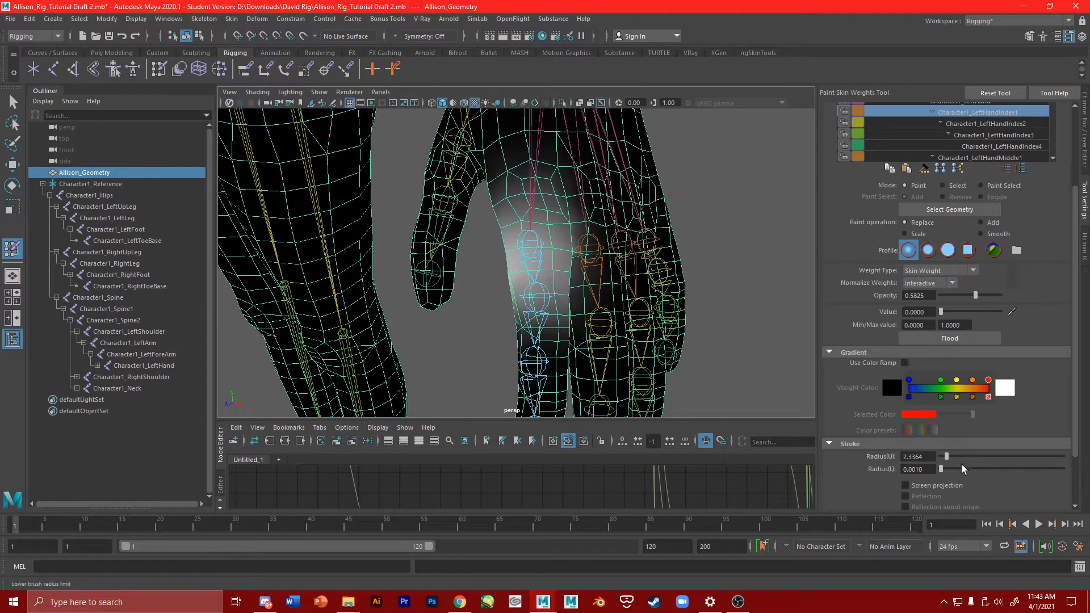
pyautogui.scroll(5, 598, 260)
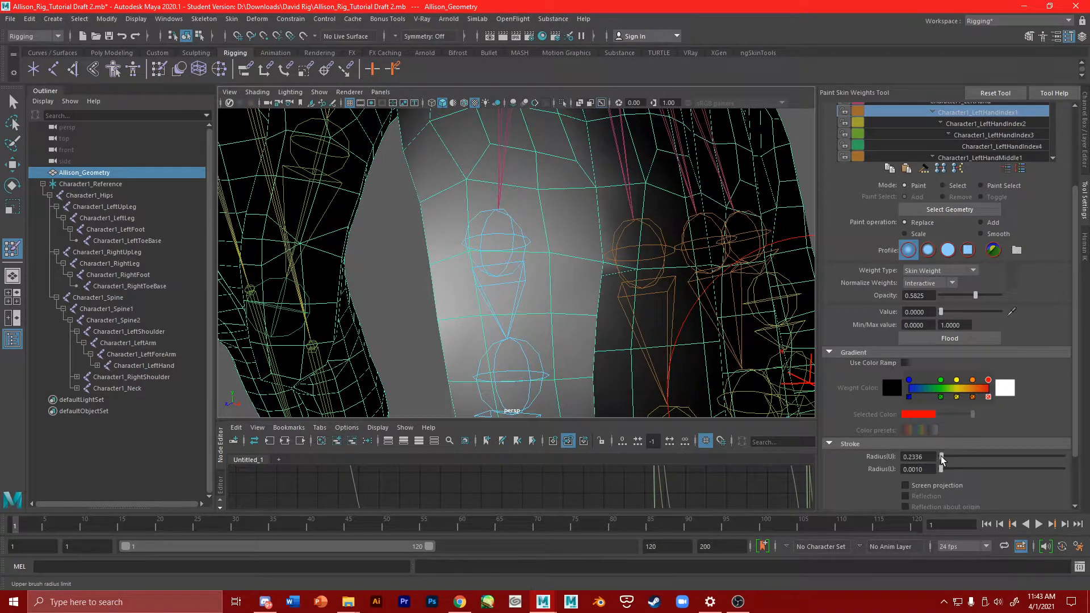
pyautogui.moveTo(647, 229)
pyautogui.mouseDown()
pyautogui.moveTo(671, 302)
pyautogui.moveTo(673, 351)
pyautogui.moveTo(647, 199)
pyautogui.mouseUp()
pyautogui.moveTo(647, 199)
pyautogui.keyDown('alt'); pyautogui.mouseDown(button='middle')
pyautogui.moveTo(672, 302)
pyautogui.moveTo(539, 267)
pyautogui.moveTo(546, 235)
pyautogui.mouseUp(button='middle'); pyautogui.keyUp('alt')
pyautogui.scroll(-5, 539, 267)
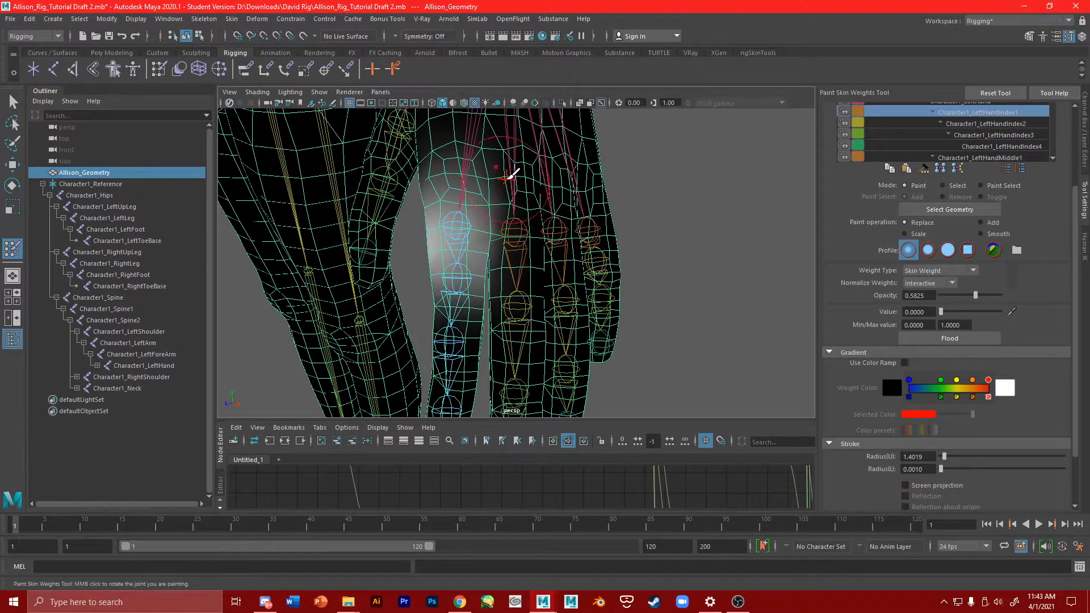
# Replace the index joint's weight with 0 around the middle finger's knuckle, checking the hand from several sides.
pyautogui.keyDown('alt'); pyautogui.moveTo(569, 230); pyautogui.dragTo(778, 187); pyautogui.keyUp('alt')
pyautogui.keyDown('alt'); pyautogui.moveTo(778, 187); pyautogui.dragTo(564, 275, button='middle'); pyautogui.keyUp('alt')
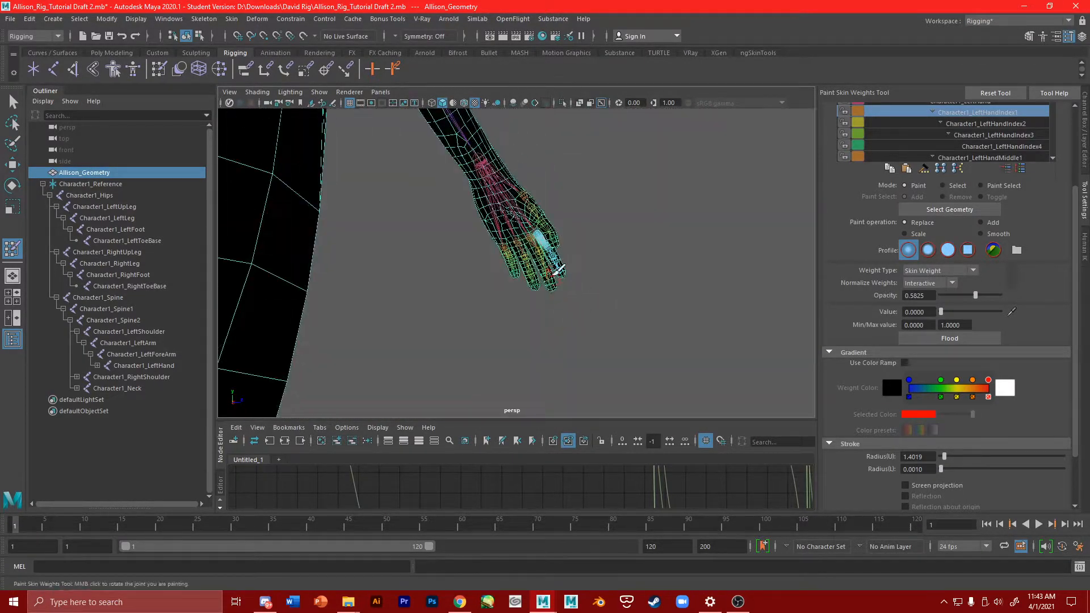
pyautogui.scroll(5, 565, 239)
pyautogui.scroll(6, 565, 219)
pyautogui.keyDown('alt'); pyautogui.moveTo(564, 214); pyautogui.dragTo(545, 238, button='middle'); pyautogui.keyUp('alt')
pyautogui.scroll(-5, 545, 238)
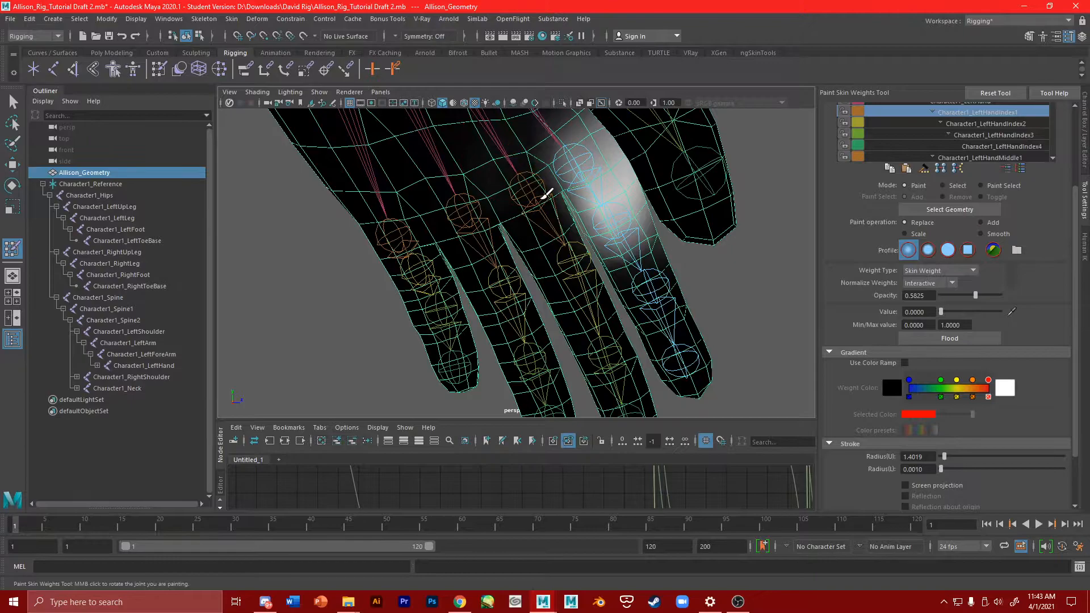
pyautogui.keyDown('alt'); pyautogui.moveTo(535, 190); pyautogui.dragTo(594, 214); pyautogui.keyUp('alt')
pyautogui.scroll(-5, 594, 214)
pyautogui.keyDown('alt'); pyautogui.moveTo(594, 214); pyautogui.dragTo(482, 238, button='middle'); pyautogui.keyUp('alt')
pyautogui.keyDown('alt'); pyautogui.moveTo(482, 238); pyautogui.dragTo(531, 240); pyautogui.keyUp('alt')
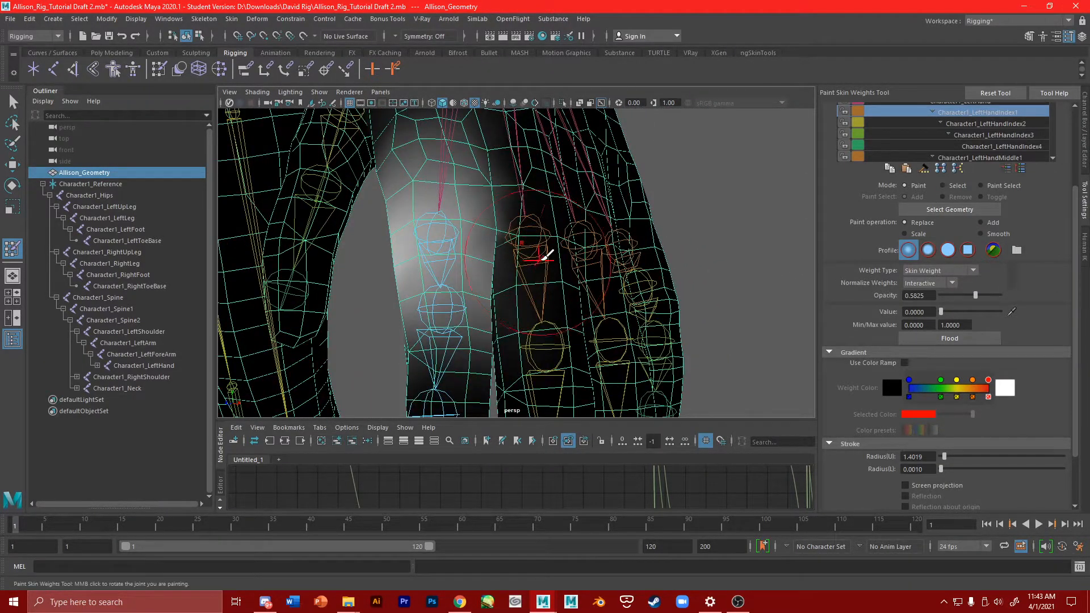
# Reduce the upper brush radius to 0.4673 and replace LeftHandIndex1's stray weight with 0 along the middle finger's inner side.
pyautogui.keyDown('alt'); pyautogui.moveTo(604, 243); pyautogui.dragTo(578, 250); pyautogui.keyUp('alt')
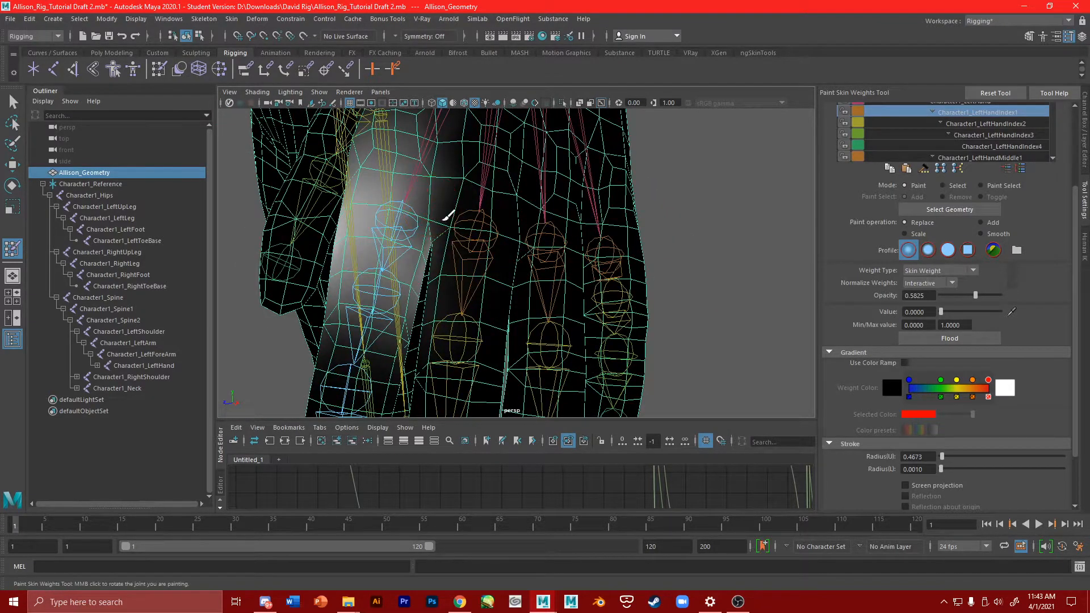
pyautogui.keyDown('alt'); pyautogui.moveTo(454, 251); pyautogui.dragTo(446, 282); pyautogui.keyUp('alt')
pyautogui.moveTo(470, 157)
pyautogui.keyDown('alt'); pyautogui.mouseDown()
pyautogui.moveTo(637, 134)
pyautogui.moveTo(622, 165)
pyautogui.moveTo(745, 187)
pyautogui.mouseUp(); pyautogui.keyUp('alt')
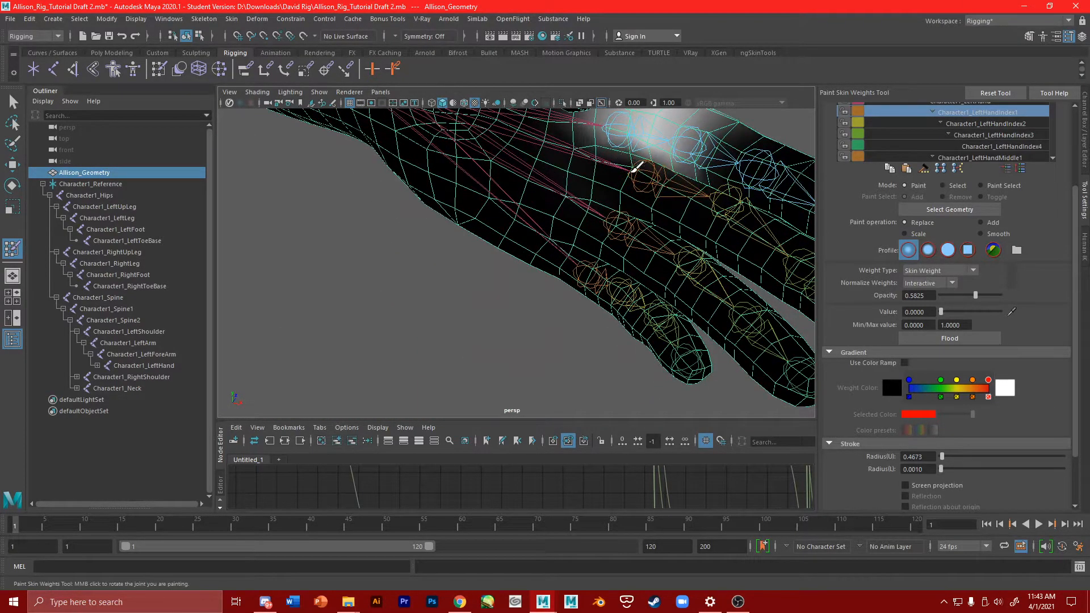
pyautogui.moveTo(642, 150)
pyautogui.keyDown('alt'); pyautogui.mouseDown()
pyautogui.moveTo(526, 228)
pyautogui.moveTo(462, 309)
pyautogui.moveTo(557, 246)
pyautogui.moveTo(593, 282)
pyautogui.mouseUp(); pyautogui.keyUp('alt')
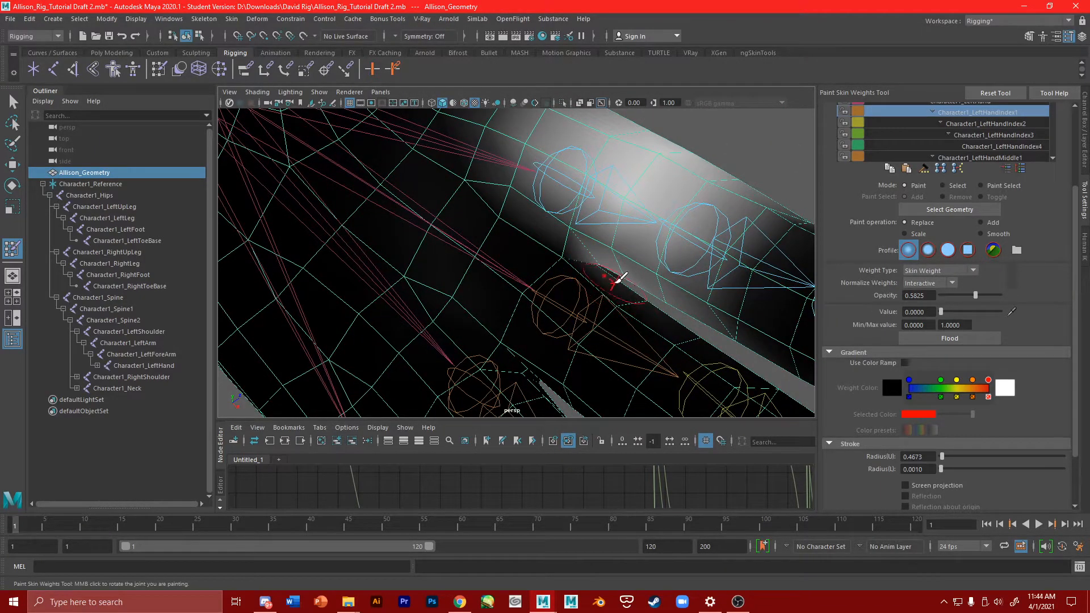
pyautogui.keyDown('alt'); pyautogui.moveTo(618, 277); pyautogui.dragTo(638, 308); pyautogui.keyUp('alt')
pyautogui.keyDown('alt'); pyautogui.moveTo(637, 309); pyautogui.dragTo(534, 191, button='middle'); pyautogui.keyUp('alt')
pyautogui.moveTo(534, 191)
pyautogui.keyDown('alt'); pyautogui.mouseDown()
pyautogui.moveTo(475, 182)
pyautogui.moveTo(462, 164)
pyautogui.mouseUp(); pyautogui.keyUp('alt')
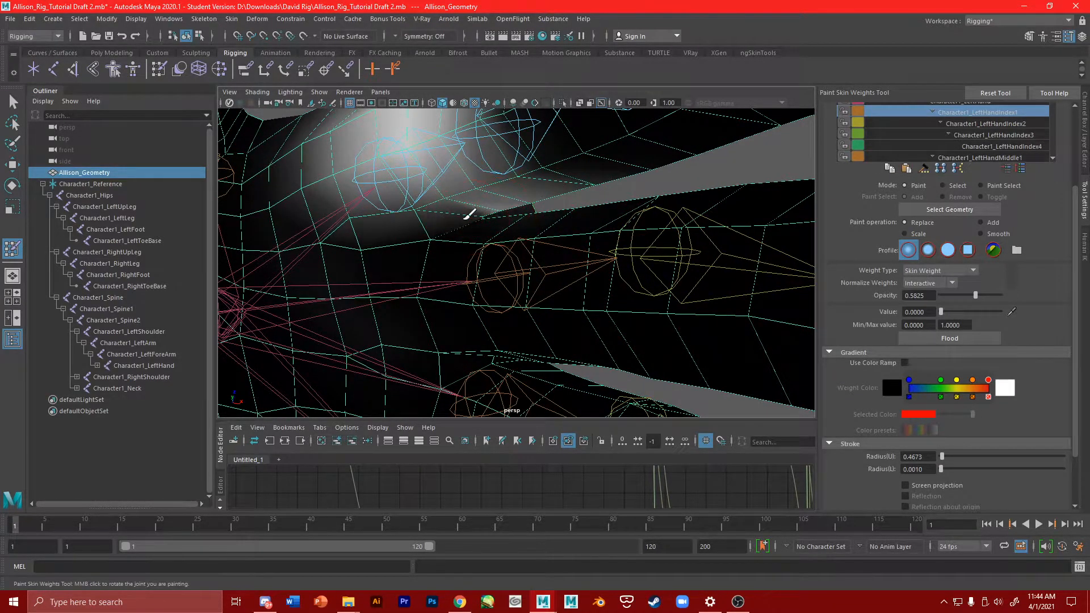
pyautogui.moveTo(593, 215)
pyautogui.keyDown('alt'); pyautogui.mouseDown()
pyautogui.moveTo(652, 227)
pyautogui.moveTo(661, 131)
pyautogui.moveTo(720, 200)
pyautogui.moveTo(609, 270)
pyautogui.moveTo(649, 236)
pyautogui.moveTo(630, 259)
pyautogui.mouseUp(); pyautogui.keyUp('alt')
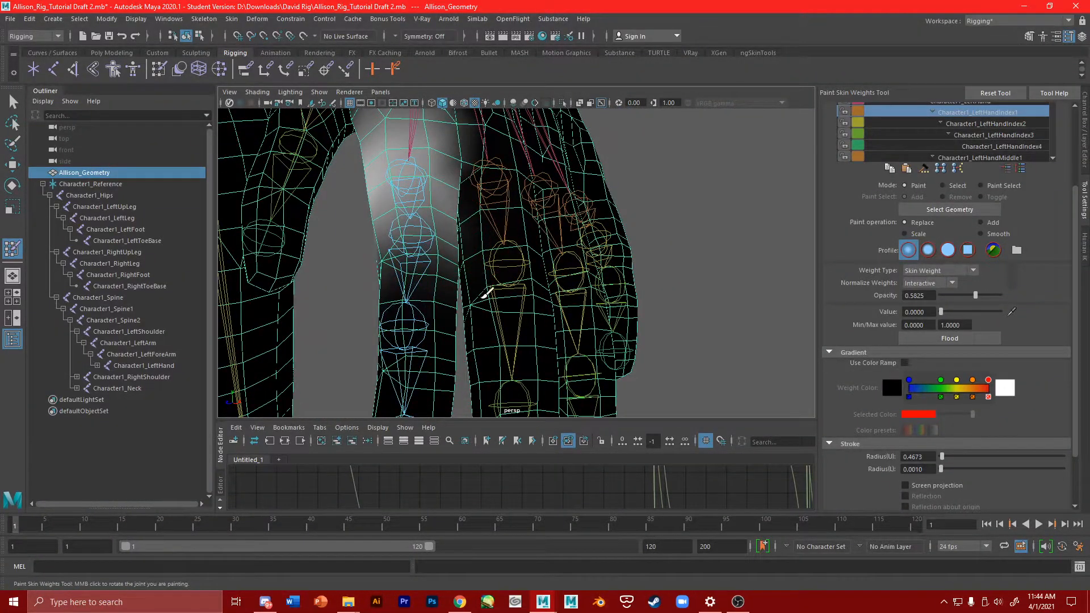
pyautogui.keyDown('alt'); pyautogui.moveTo(484, 345); pyautogui.dragTo(497, 357); pyautogui.keyUp('alt')
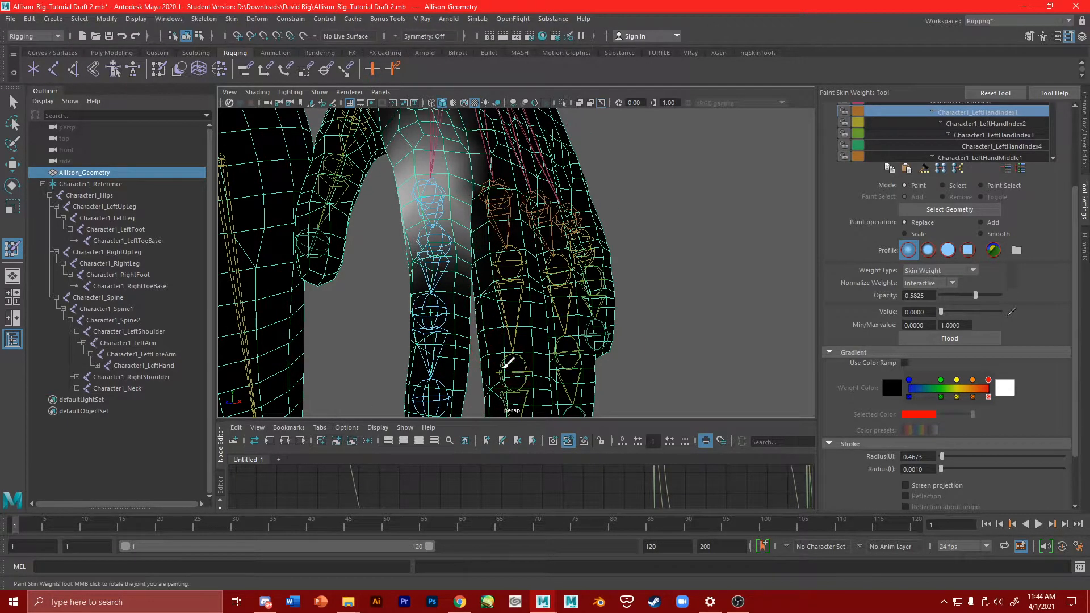
# Choose Character1_LeftHandIndex2 as the influence and replace its stray weight on the middle finger with 0, using upper radius 0.4673.
pyautogui.click(1010, 124)
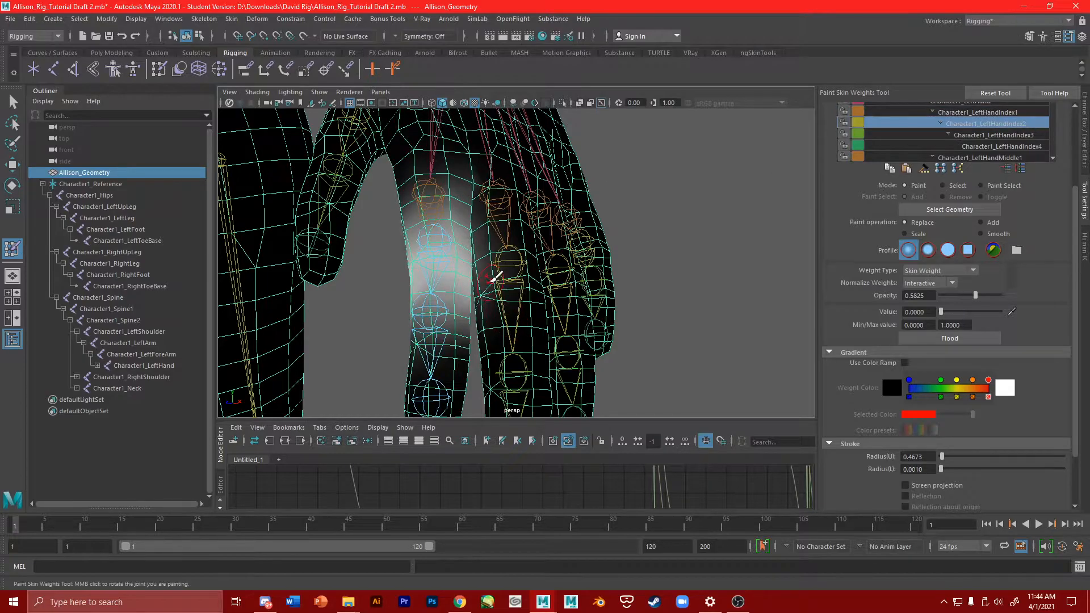
pyautogui.moveTo(497, 235)
pyautogui.keyDown('alt'); pyautogui.mouseDown()
pyautogui.moveTo(488, 216)
pyautogui.moveTo(511, 222)
pyautogui.mouseUp(); pyautogui.keyUp('alt')
pyautogui.keyDown('alt'); pyautogui.moveTo(495, 260); pyautogui.dragTo(693, 170); pyautogui.keyUp('alt')
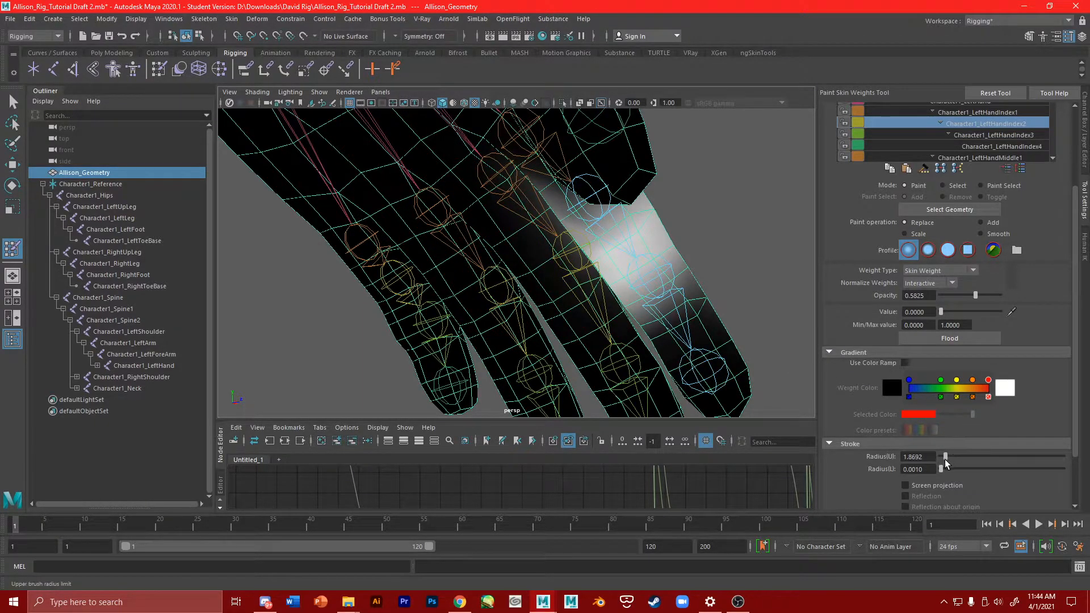
pyautogui.keyDown('alt'); pyautogui.moveTo(538, 218); pyautogui.dragTo(479, 210); pyautogui.keyUp('alt')
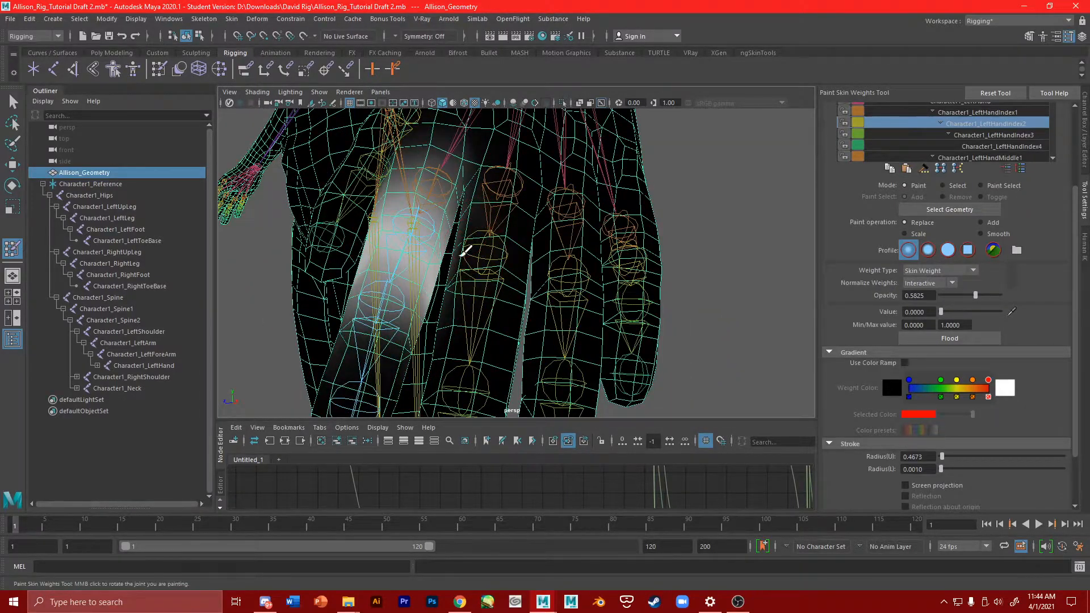
pyautogui.keyDown('alt'); pyautogui.moveTo(470, 221); pyautogui.dragTo(470, 300); pyautogui.keyUp('alt')
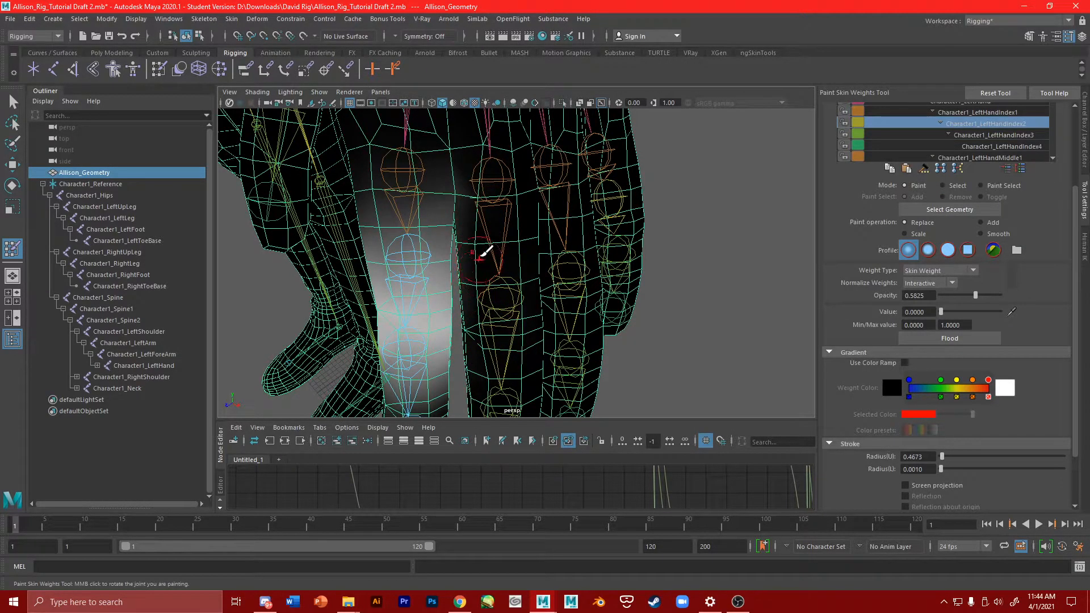
pyautogui.keyDown('alt'); pyautogui.moveTo(476, 270); pyautogui.dragTo(474, 259); pyautogui.keyUp('alt')
pyautogui.keyDown('alt'); pyautogui.moveTo(474, 215); pyautogui.dragTo(644, 239); pyautogui.keyUp('alt')
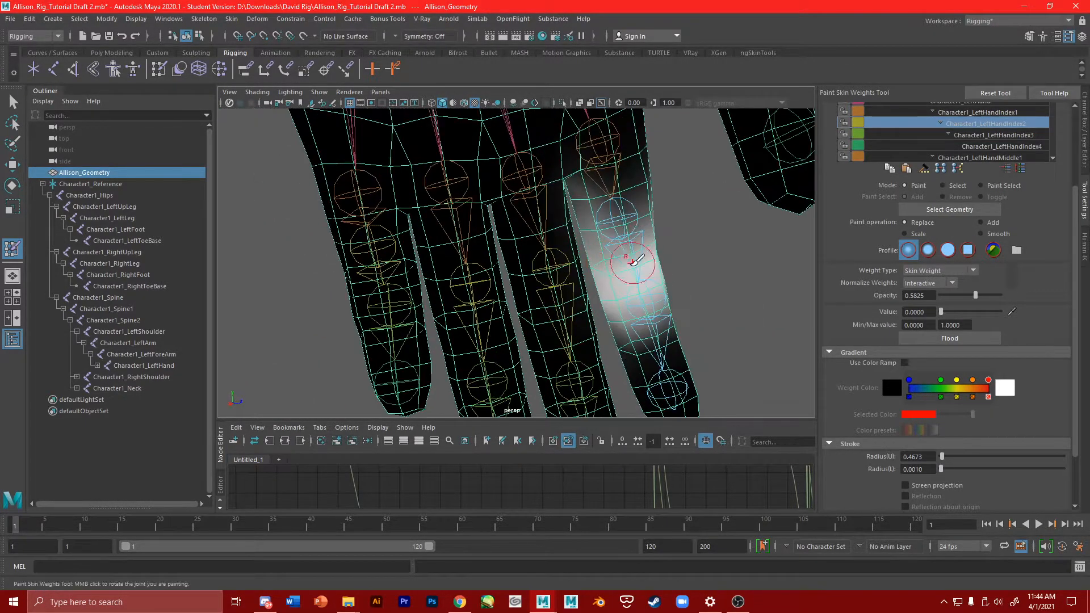
pyautogui.keyDown('alt'); pyautogui.moveTo(561, 222); pyautogui.dragTo(442, 238); pyautogui.keyUp('alt')
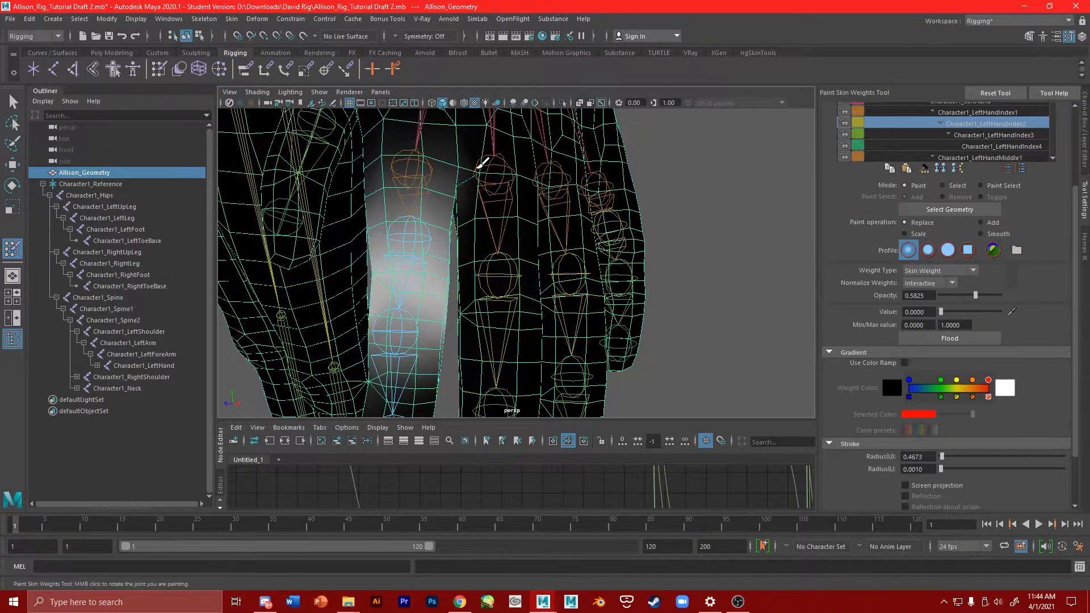
# Choose Character1_LeftHandIndex3 as the influence and examine its weights on the fingertip and neighbouring fingers.
pyautogui.scroll(-5, 516, 273)
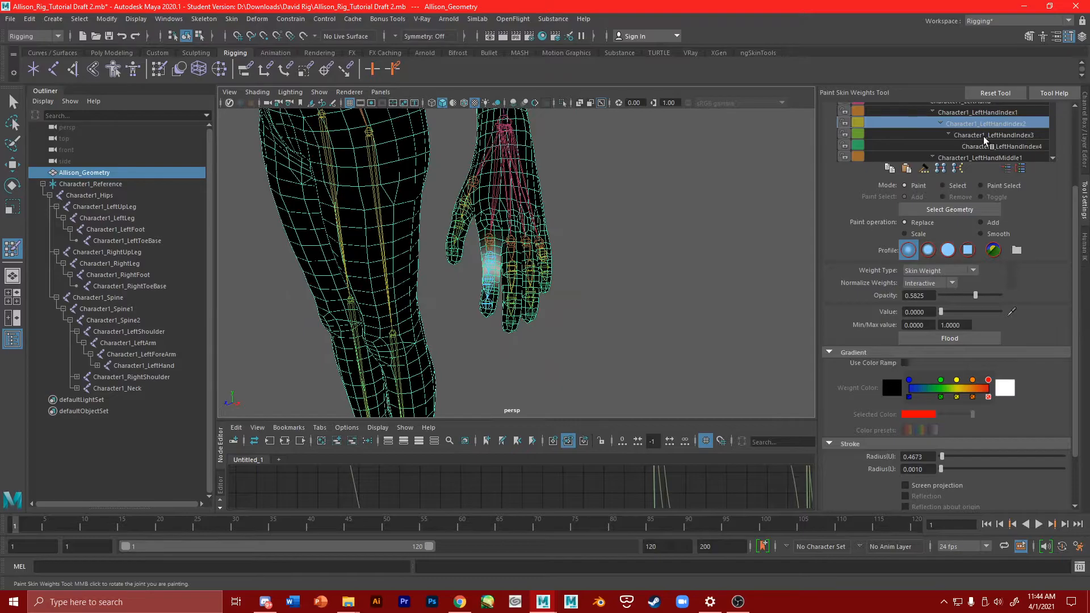
pyautogui.scroll(5, 499, 278)
pyautogui.keyDown('alt'); pyautogui.moveTo(500, 273); pyautogui.dragTo(646, 311); pyautogui.keyUp('alt')
pyautogui.scroll(-5, 632, 299)
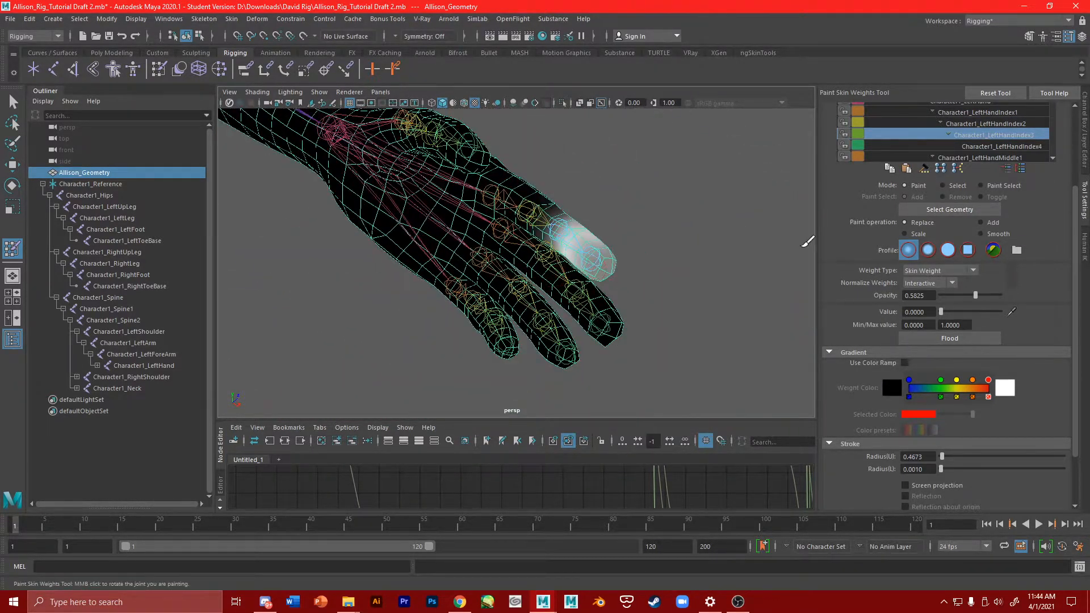
pyautogui.keyDown('alt'); pyautogui.moveTo(585, 238); pyautogui.dragTo(544, 216); pyautogui.keyUp('alt')
pyautogui.scroll(1, 965, 136)
# Go back through Character1_LeftHandIndex2 to Character1_LeftHandIndex1 and recheck the weights between the index and middle fingers.
pyautogui.click(999, 157)
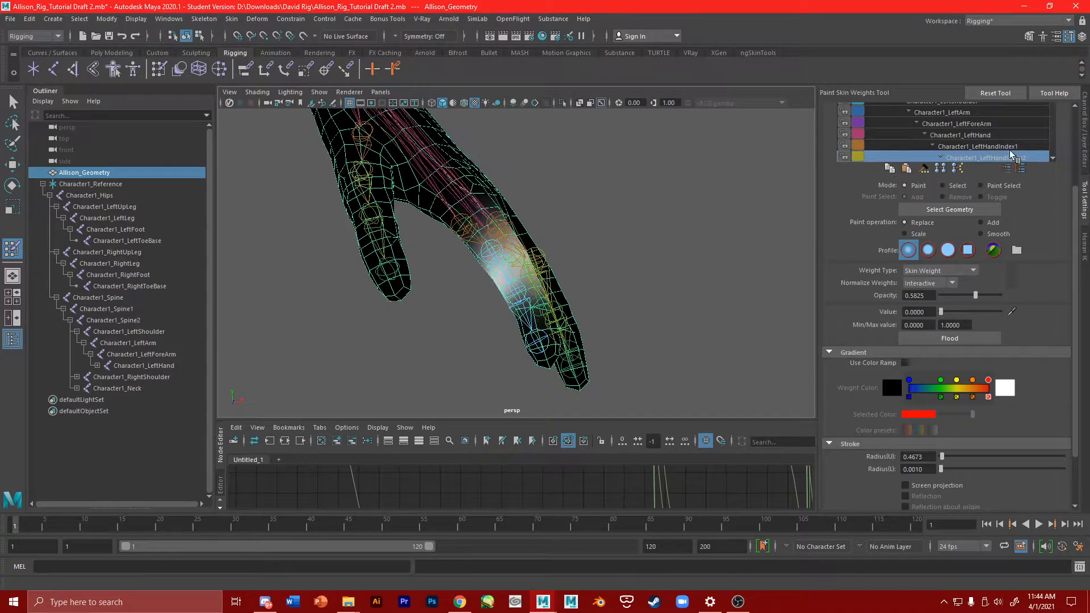
pyautogui.click(988, 146)
pyautogui.scroll(5, 528, 275)
pyautogui.keyDown('alt'); pyautogui.moveTo(528, 274); pyautogui.dragTo(475, 257); pyautogui.keyUp('alt')
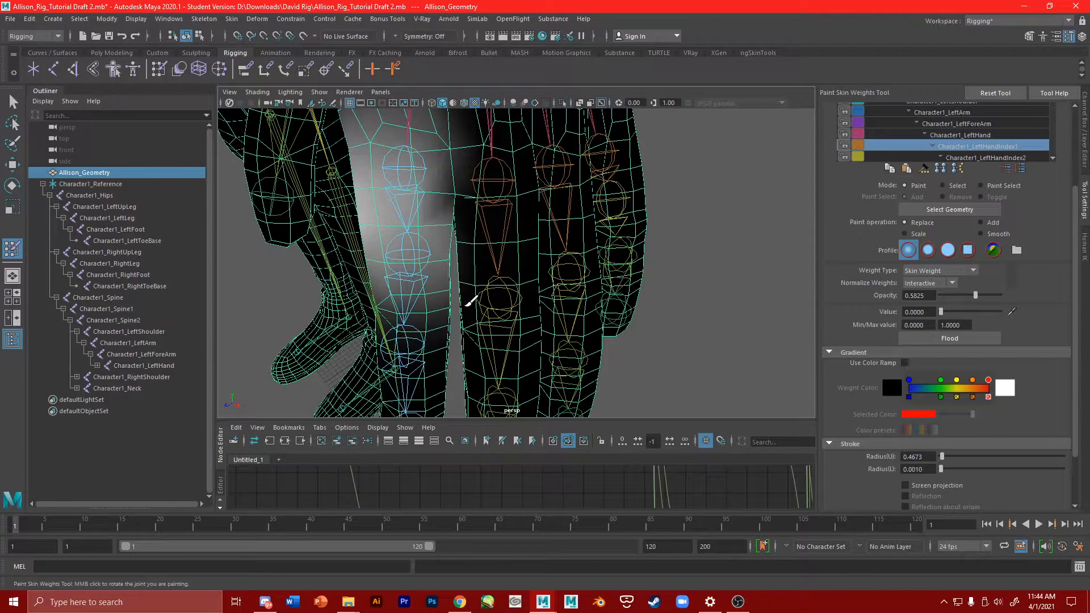
pyautogui.keyDown('alt'); pyautogui.moveTo(470, 193); pyautogui.dragTo(477, 138); pyautogui.keyUp('alt')
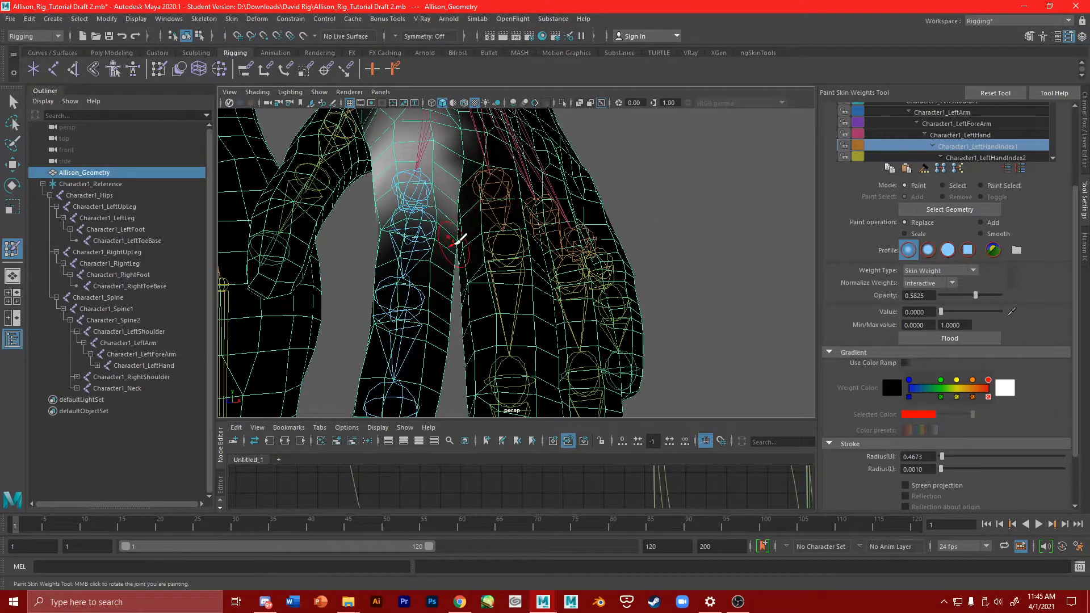
pyautogui.scroll(-4, 482, 368)
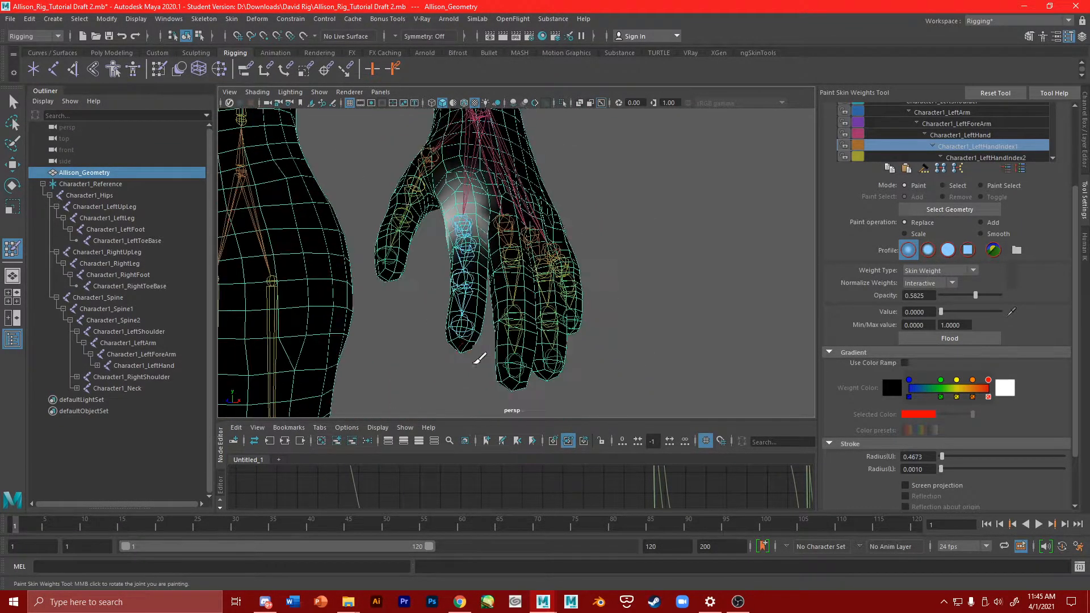
# Leave weight painting for the Move tool, deselect the character mesh and frame the left hand.
pyautogui.click(12, 165)
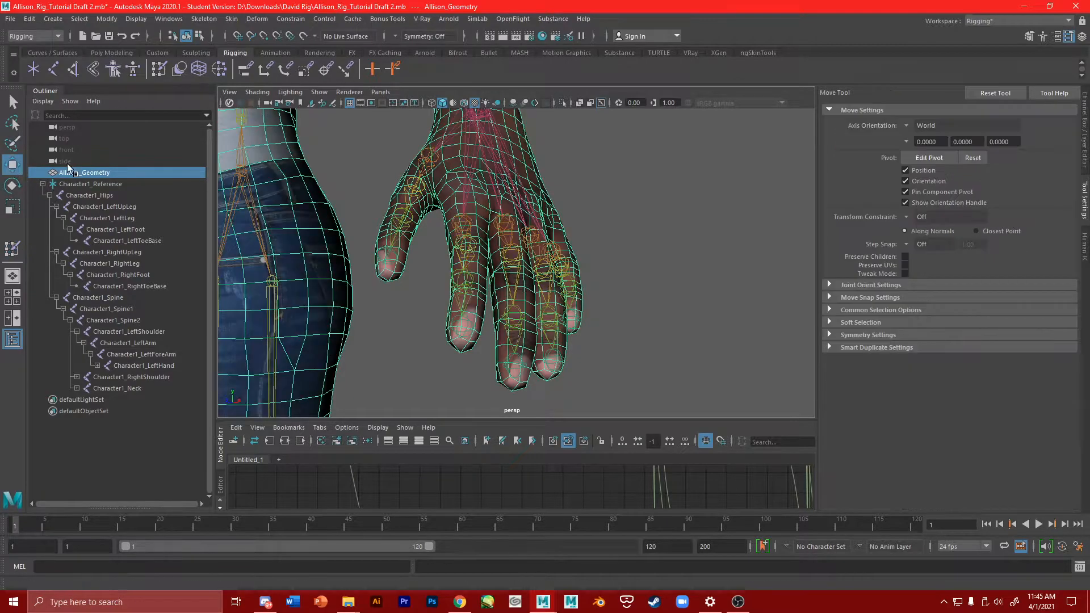
pyautogui.click(677, 226)
pyautogui.scroll(-3, 677, 226)
pyautogui.keyDown('alt'); pyautogui.moveTo(604, 253); pyautogui.dragTo(492, 237); pyautogui.keyUp('alt')
pyautogui.click(447, 211)
pyautogui.click(616, 187)
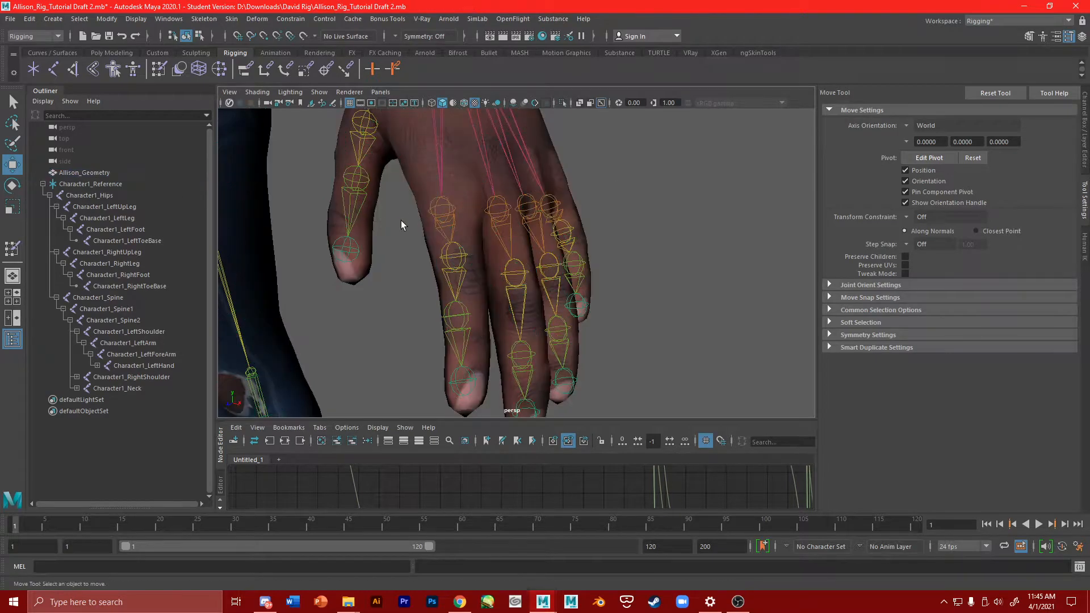
# Test-bend the left index finger by rotating Character1_LeftHandIndex1, and undo the rotations.
pyautogui.click(447, 209)
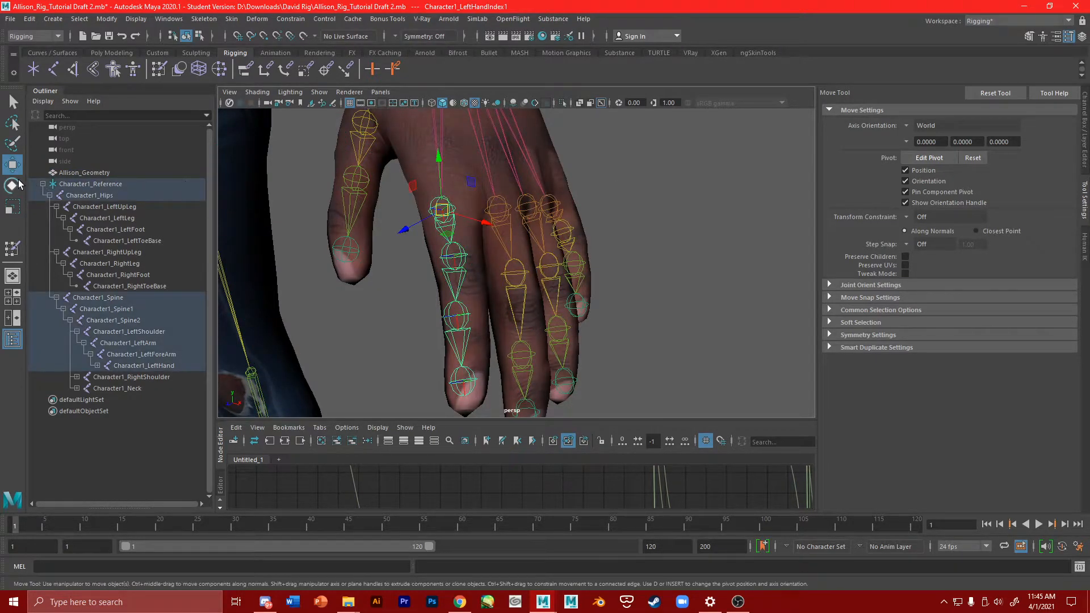
pyautogui.click(19, 183)
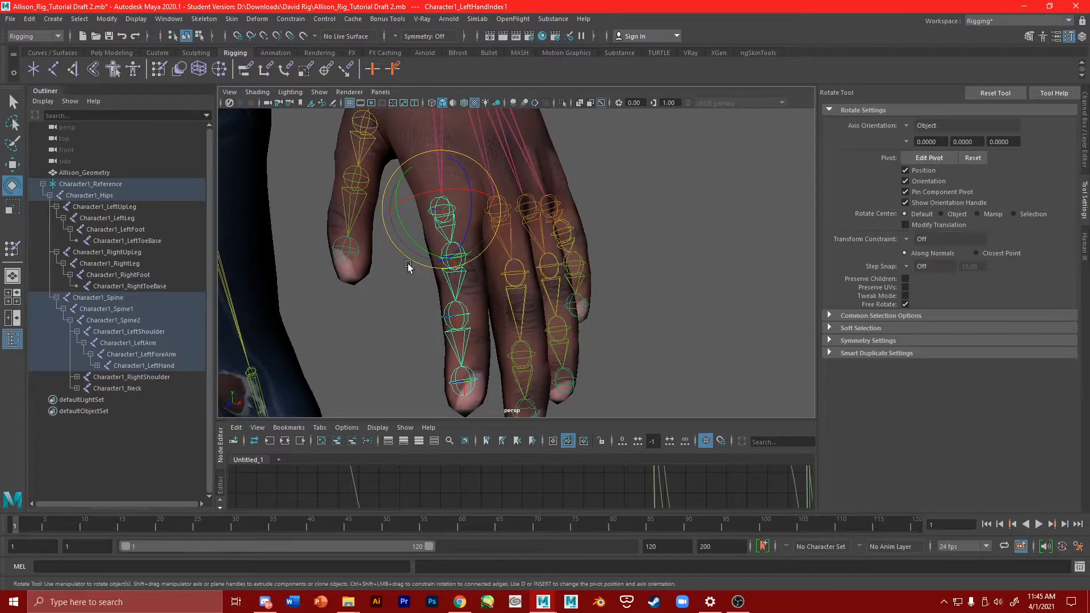
pyautogui.moveTo(465, 170); pyautogui.dragTo(479, 211)
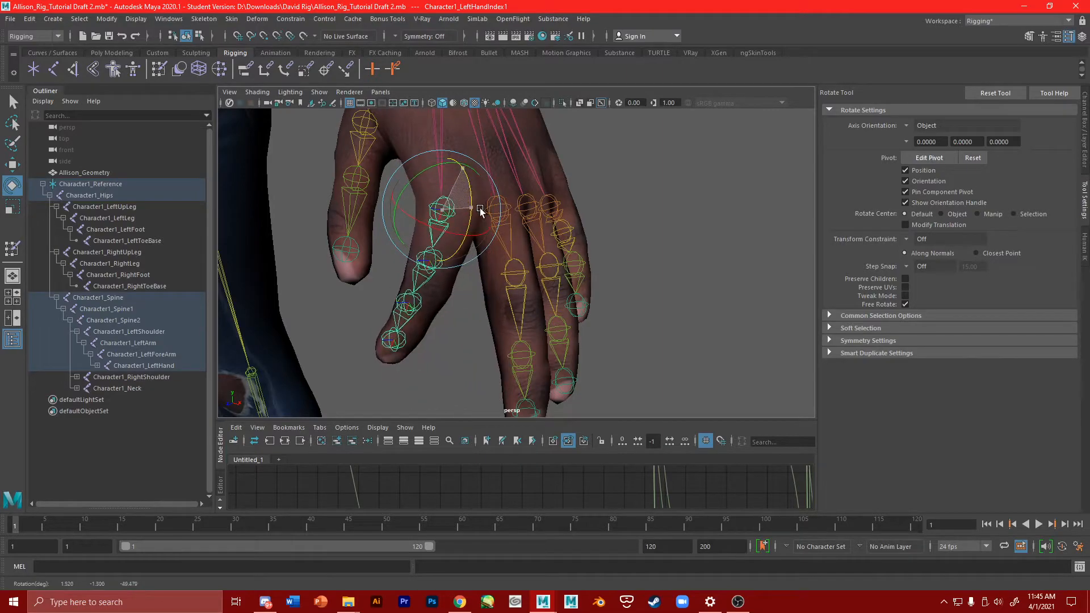
pyautogui.scroll(-3, 500, 209)
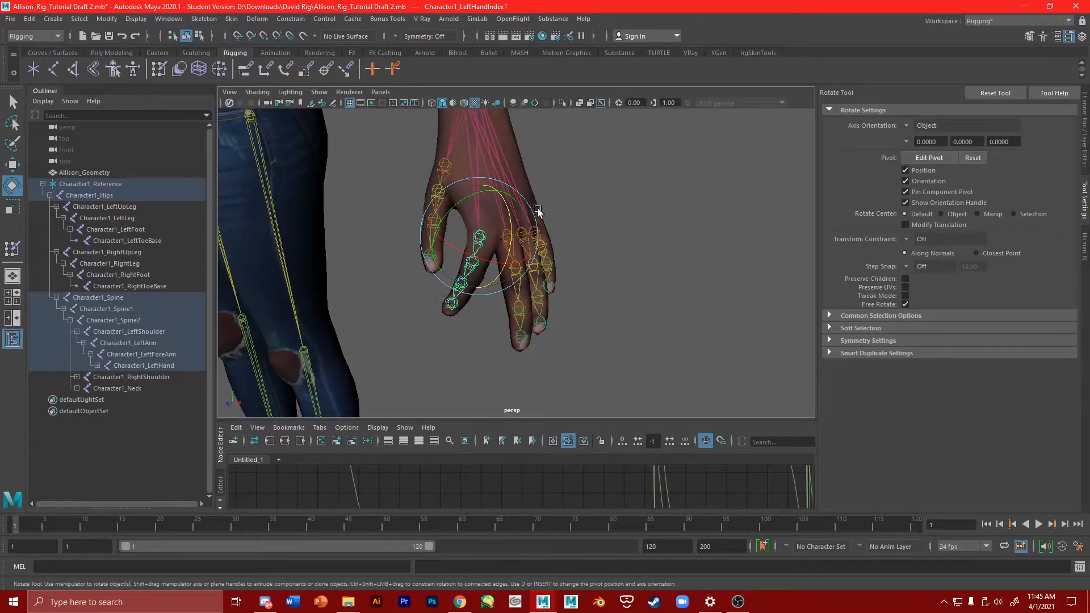
pyautogui.keyDown('alt'); pyautogui.moveTo(699, 226); pyautogui.dragTo(576, 224); pyautogui.keyUp('alt')
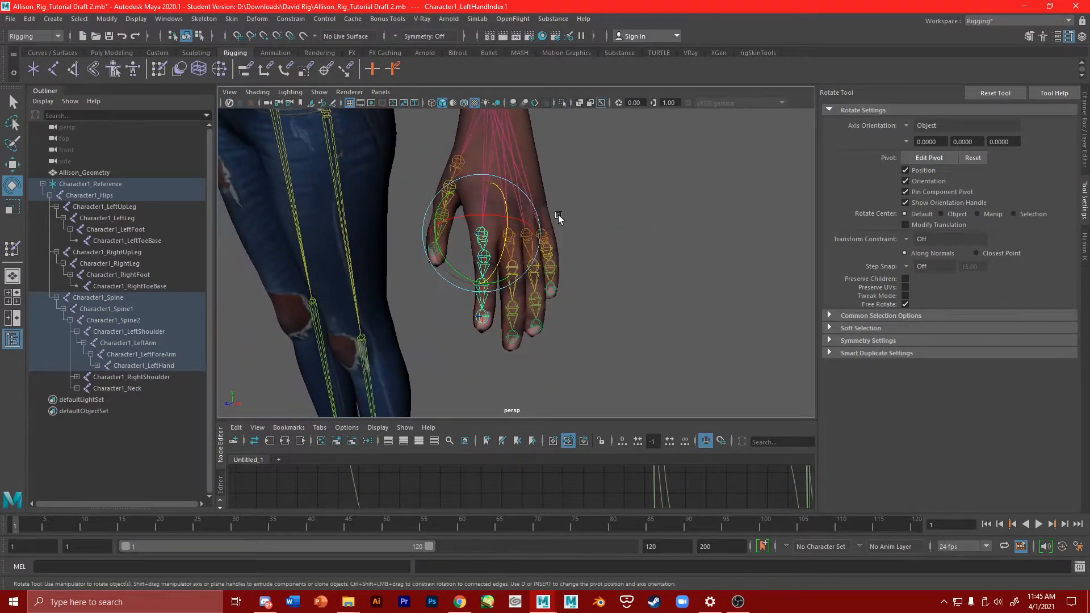
pyautogui.moveTo(502, 234); pyautogui.dragTo(676, 271)
pyautogui.hotkey('ctrl', 'z')
pyautogui.hotkey('ctrl', 'z')
# Test-bend the left middle, ring and pinky fingers at their base joints, undoing each rotation.
pyautogui.click(512, 232)
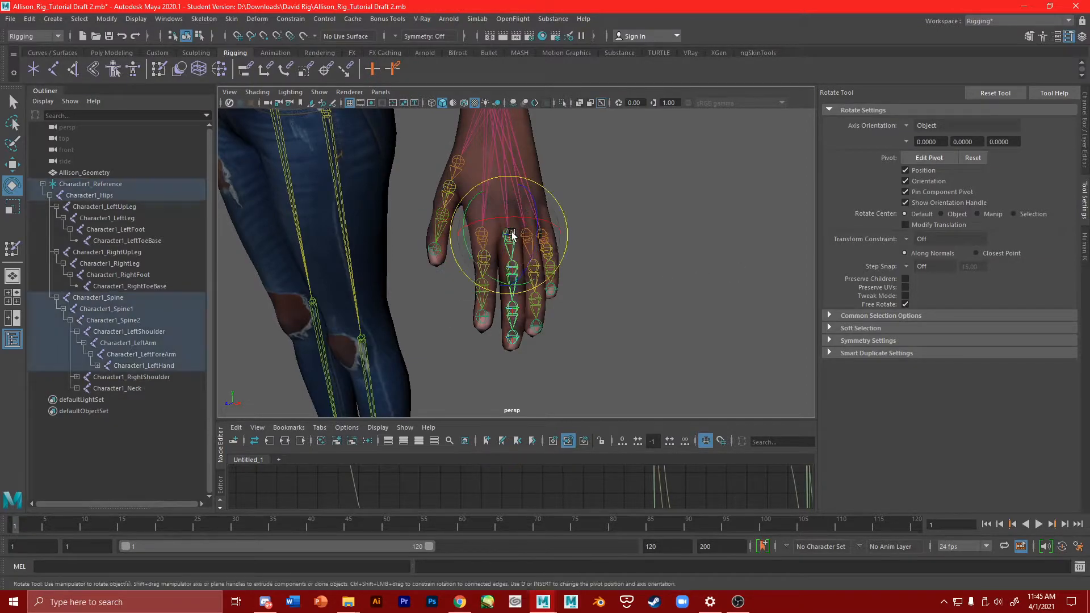
pyautogui.moveTo(540, 208); pyautogui.dragTo(567, 273)
pyautogui.hotkey('ctrl', 'z')
pyautogui.hotkey('ctrl', 'z')
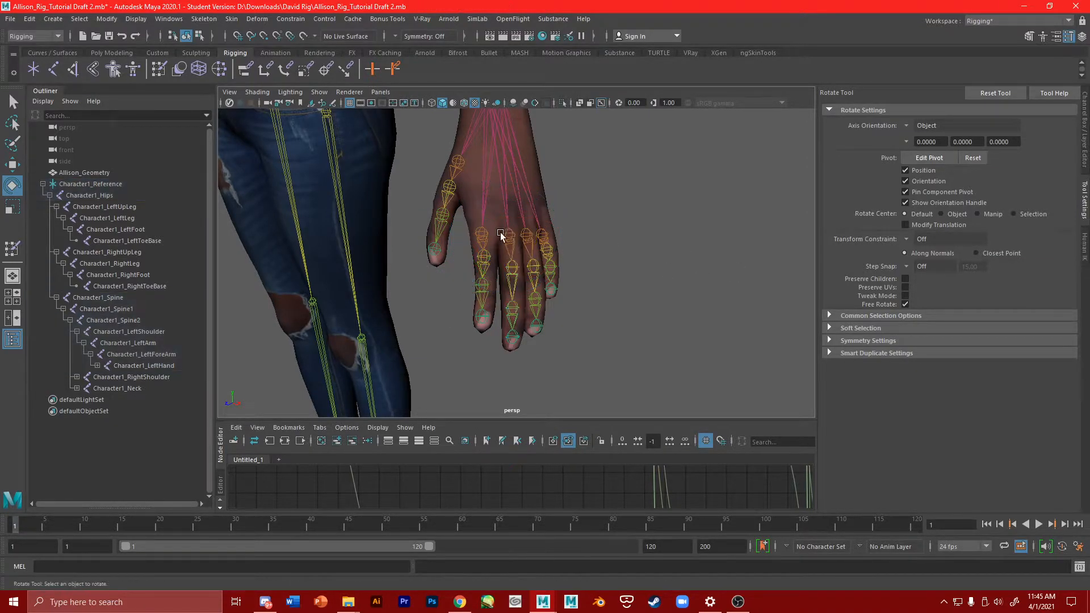
pyautogui.click(526, 233)
pyautogui.moveTo(552, 220); pyautogui.dragTo(580, 269)
pyautogui.hotkey('ctrl', 'z')
pyautogui.hotkey('ctrl', 'z')
pyautogui.click(546, 234)
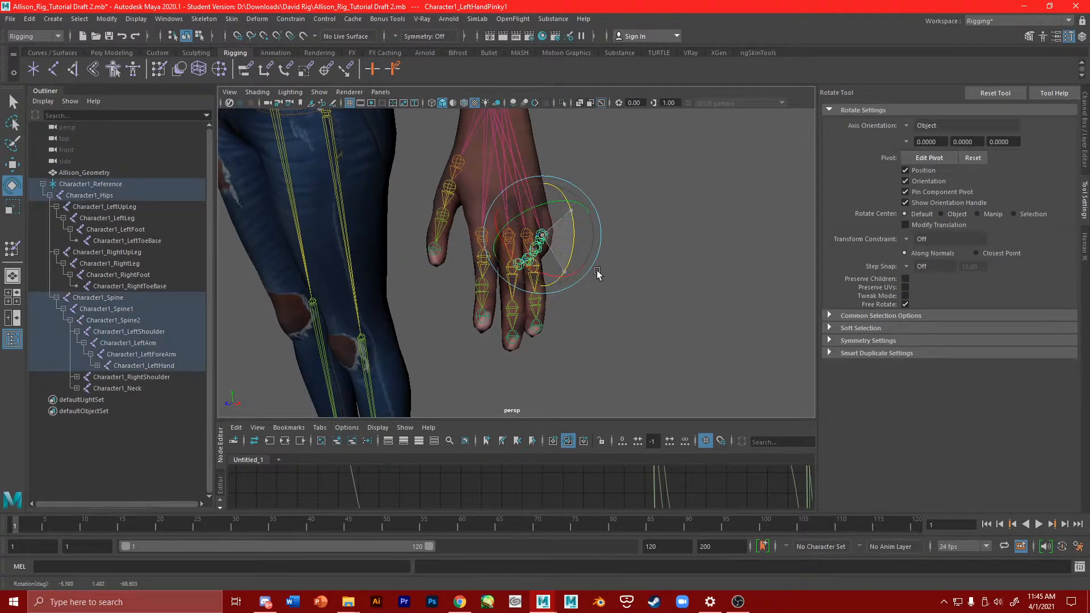
pyautogui.hotkey('ctrl', 'z')
pyautogui.hotkey('ctrl', 'z')
# Test-rotate the right thumb's base joint to check its deformation, and undo the rotation.
pyautogui.keyDown('alt'); pyautogui.moveTo(666, 329); pyautogui.dragTo(433, 306, button='right'); pyautogui.keyUp('alt')
pyautogui.keyDown('alt'); pyautogui.moveTo(434, 307); pyautogui.dragTo(504, 283); pyautogui.keyUp('alt')
pyautogui.keyDown('alt'); pyautogui.moveTo(503, 282); pyautogui.dragTo(744, 288, button='middle'); pyautogui.keyUp('alt')
pyautogui.keyDown('alt'); pyautogui.moveTo(318, 318); pyautogui.dragTo(476, 312, button='right'); pyautogui.keyUp('alt')
pyautogui.keyDown('alt'); pyautogui.moveTo(477, 313); pyautogui.dragTo(559, 241, button='middle'); pyautogui.keyUp('alt')
pyautogui.keyDown('alt'); pyautogui.moveTo(559, 242); pyautogui.dragTo(488, 244, button='right'); pyautogui.keyUp('alt')
pyautogui.keyDown('alt'); pyautogui.moveTo(488, 244); pyautogui.dragTo(396, 162, button='middle'); pyautogui.keyUp('alt')
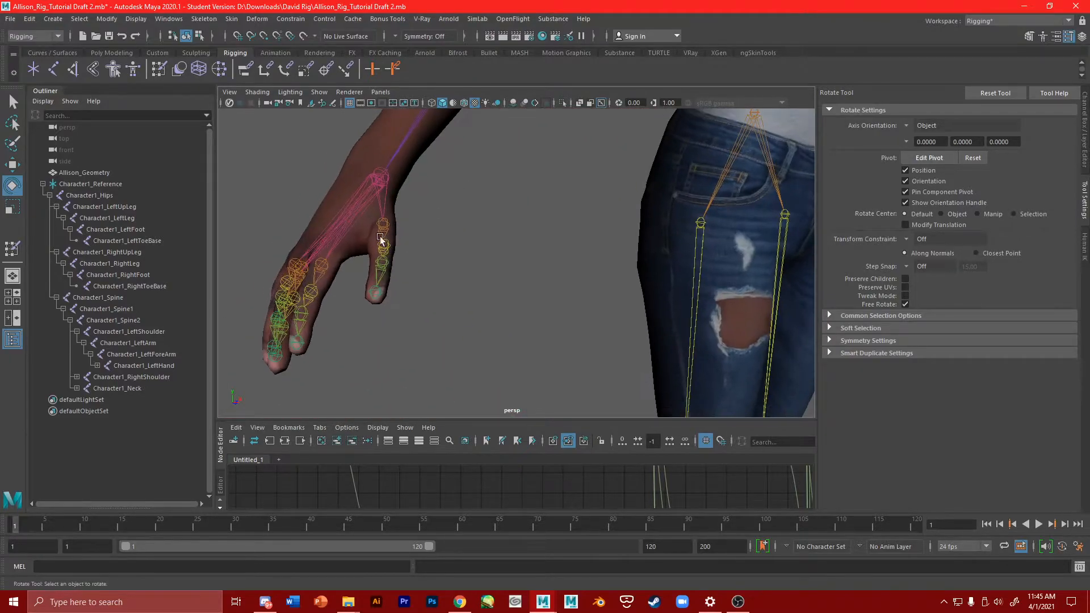
pyautogui.click(383, 229)
pyautogui.moveTo(414, 219); pyautogui.dragTo(434, 271)
pyautogui.hotkey('ctrl', 'z')
pyautogui.hotkey('ctrl', 'z')
# Test-rotate the base joints of the right index and middle fingers, undoing the rotations.
pyautogui.click(322, 265)
pyautogui.moveTo(298, 306); pyautogui.dragTo(565, 238)
pyautogui.keyDown('alt'); pyautogui.moveTo(566, 238); pyautogui.dragTo(311, 302, button='middle'); pyautogui.keyUp('alt')
pyautogui.hotkey('ctrl', 'z')
pyautogui.click(618, 316)
pyautogui.click(495, 268)
pyautogui.moveTo(495, 268); pyautogui.dragTo(486, 278)
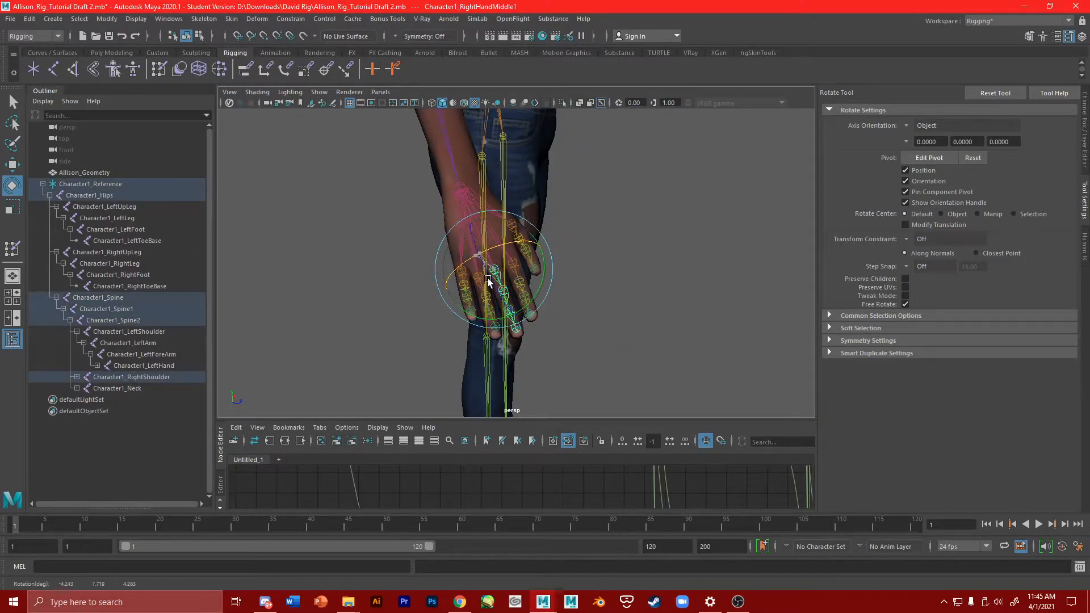
pyautogui.click(547, 307)
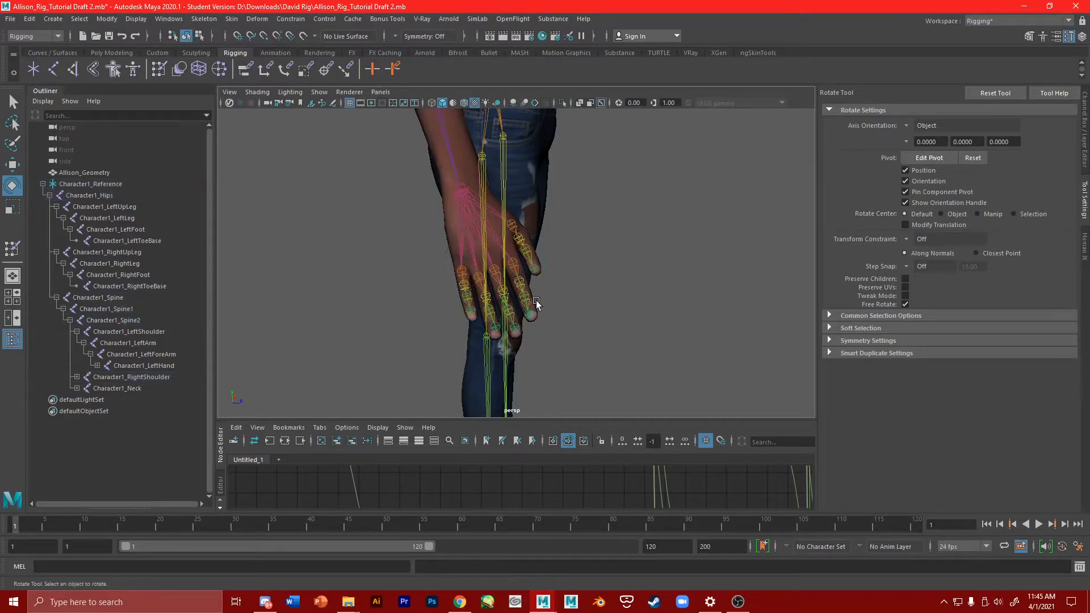
# Test-bend the right ring and pinky fingers at their base joints, undoing the rotations and clearing the selection.
pyautogui.click(481, 278)
pyautogui.moveTo(463, 252); pyautogui.dragTo(493, 325)
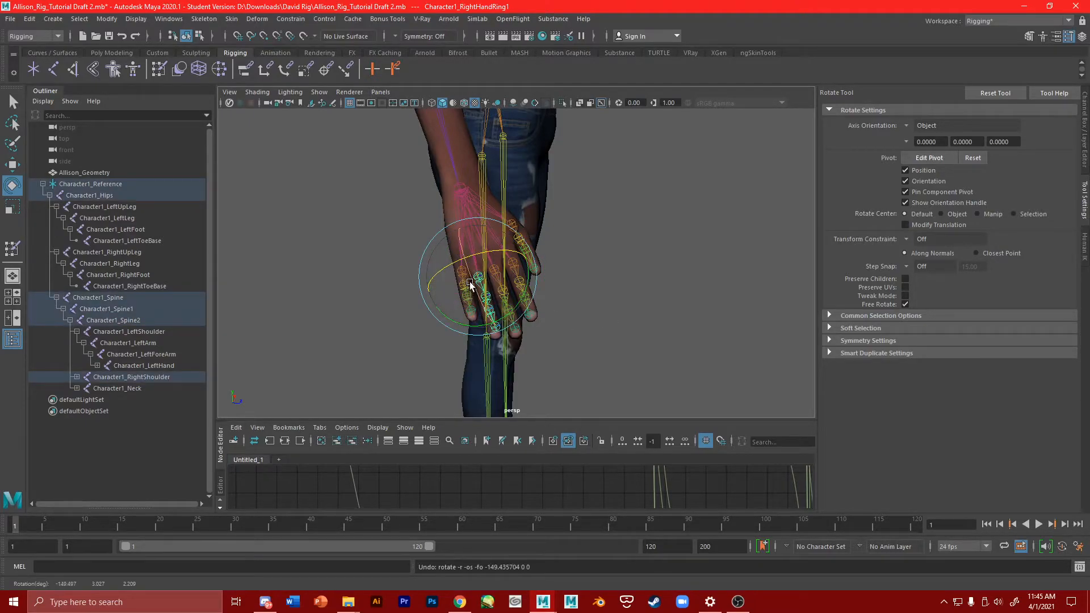
pyautogui.click(605, 305)
pyautogui.click(460, 275)
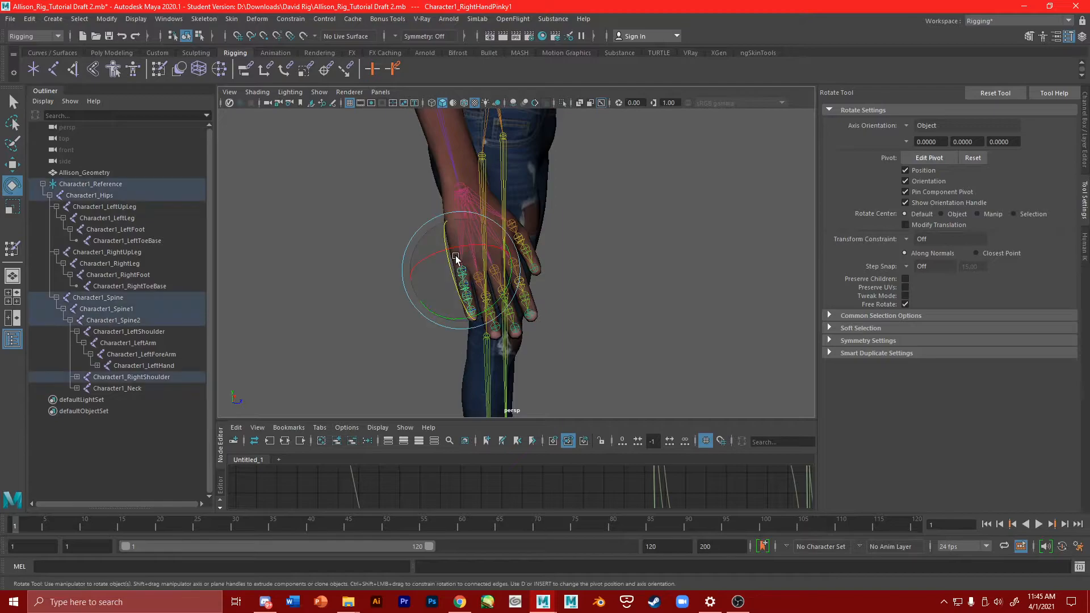
pyautogui.click(332, 246)
# Test-rotate two further skeleton joints beyond the fingers, undoing each rotation.
pyautogui.scroll(-5, 577, 212)
pyautogui.moveTo(577, 211)
pyautogui.keyDown('alt'); pyautogui.mouseDown(button='middle')
pyautogui.moveTo(474, 323)
pyautogui.moveTo(593, 199)
pyautogui.mouseUp(button='middle'); pyautogui.keyUp('alt')
pyautogui.scroll(3, 474, 324)
pyautogui.click(525, 337)
pyautogui.moveTo(536, 349)
pyautogui.mouseDown()
pyautogui.moveTo(602, 341)
pyautogui.moveTo(539, 358)
pyautogui.mouseUp()
pyautogui.hotkey('ctrl', 'z')
pyautogui.click(697, 349)
pyautogui.click(476, 203)
pyautogui.moveTo(509, 224); pyautogui.dragTo(557, 203)
pyautogui.hotkey('ctrl', 'z')
# Examine the character's upper body from several sides and frame the head and neck from the front.
pyautogui.keyDown('alt'); pyautogui.moveTo(678, 213); pyautogui.dragTo(647, 364, button='middle'); pyautogui.keyUp('alt')
pyautogui.keyDown('alt'); pyautogui.moveTo(602, 292); pyautogui.dragTo(482, 290); pyautogui.keyUp('alt')
pyautogui.keyDown('alt'); pyautogui.moveTo(570, 185); pyautogui.dragTo(554, 259, button='middle'); pyautogui.keyUp('alt')
pyautogui.keyDown('alt'); pyautogui.moveTo(554, 259); pyautogui.dragTo(489, 219); pyautogui.keyUp('alt')
pyautogui.keyDown('alt'); pyautogui.moveTo(445, 185); pyautogui.dragTo(459, 249, button='right'); pyautogui.keyUp('alt')
pyautogui.keyDown('alt'); pyautogui.moveTo(601, 261); pyautogui.dragTo(647, 238); pyautogui.keyUp('alt')
pyautogui.click(676, 222)
pyautogui.scroll(15, 676, 222)
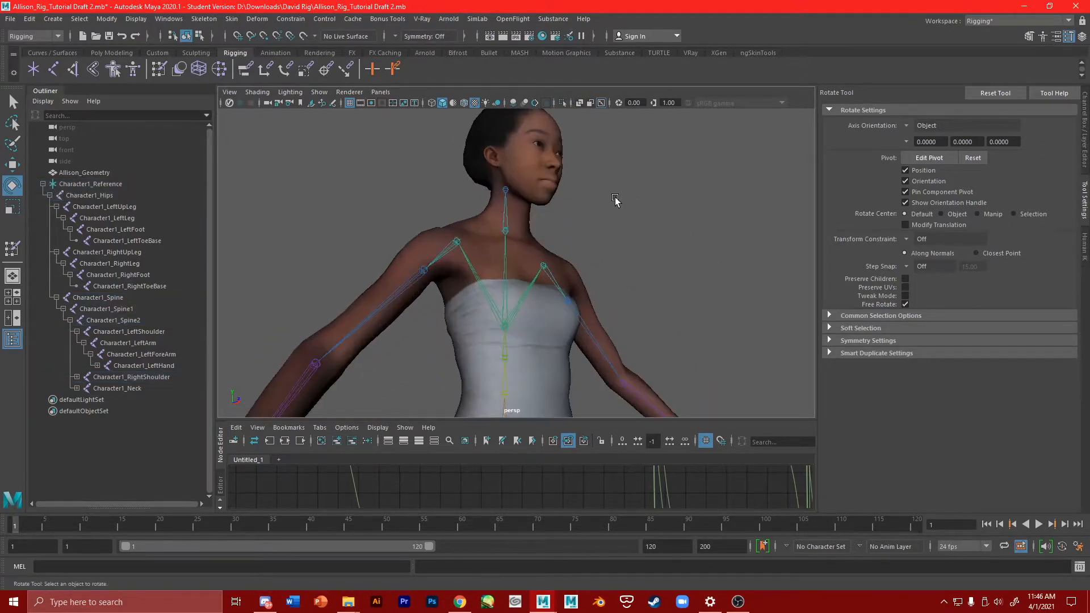
pyautogui.keyDown('alt'); pyautogui.moveTo(596, 212); pyautogui.dragTo(645, 302, button='middle'); pyautogui.keyUp('alt')
pyautogui.keyDown('alt'); pyautogui.moveTo(645, 302); pyautogui.dragTo(543, 307); pyautogui.keyUp('alt')
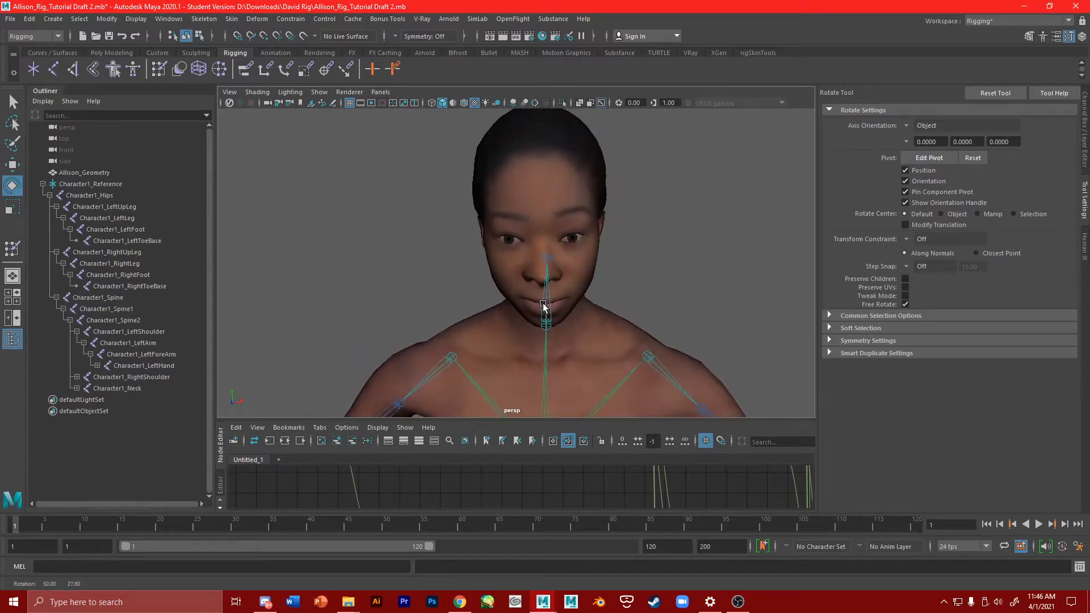
# Test the neck joint's deformation, undo the last change and clear the selection.
pyautogui.keyDown('alt'); pyautogui.moveTo(545, 316); pyautogui.dragTo(529, 242, button='right'); pyautogui.keyUp('alt')
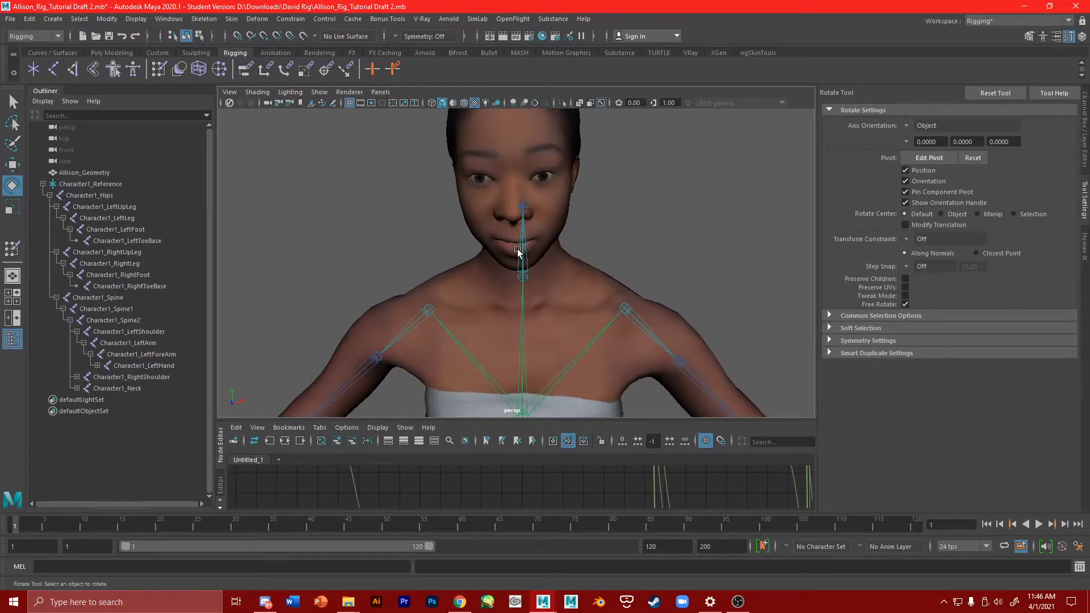
pyautogui.keyDown('alt'); pyautogui.moveTo(517, 252); pyautogui.dragTo(517, 237); pyautogui.keyUp('alt')
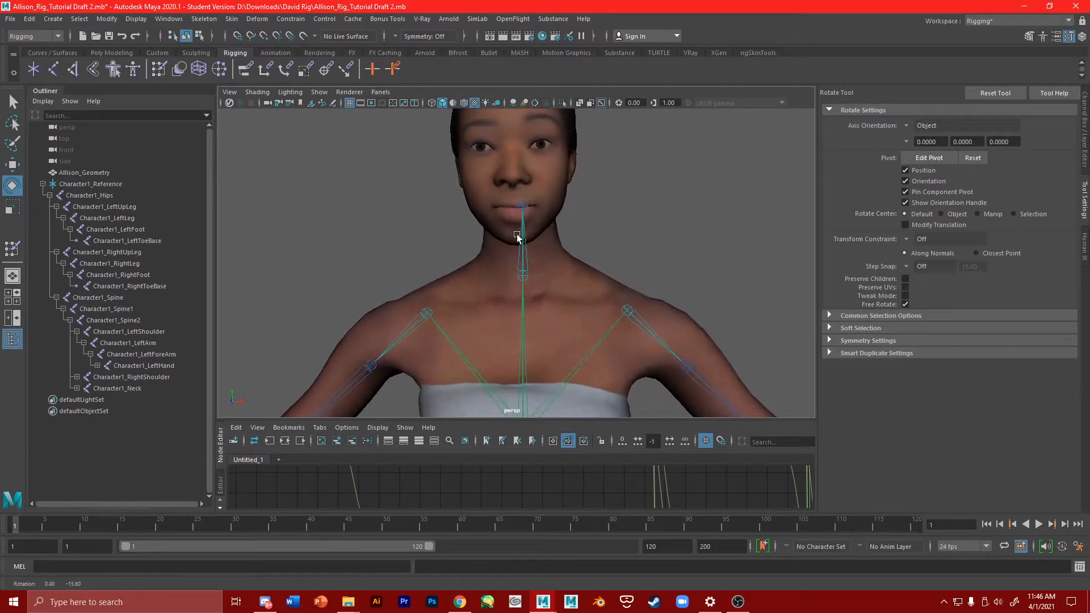
pyautogui.click(524, 271)
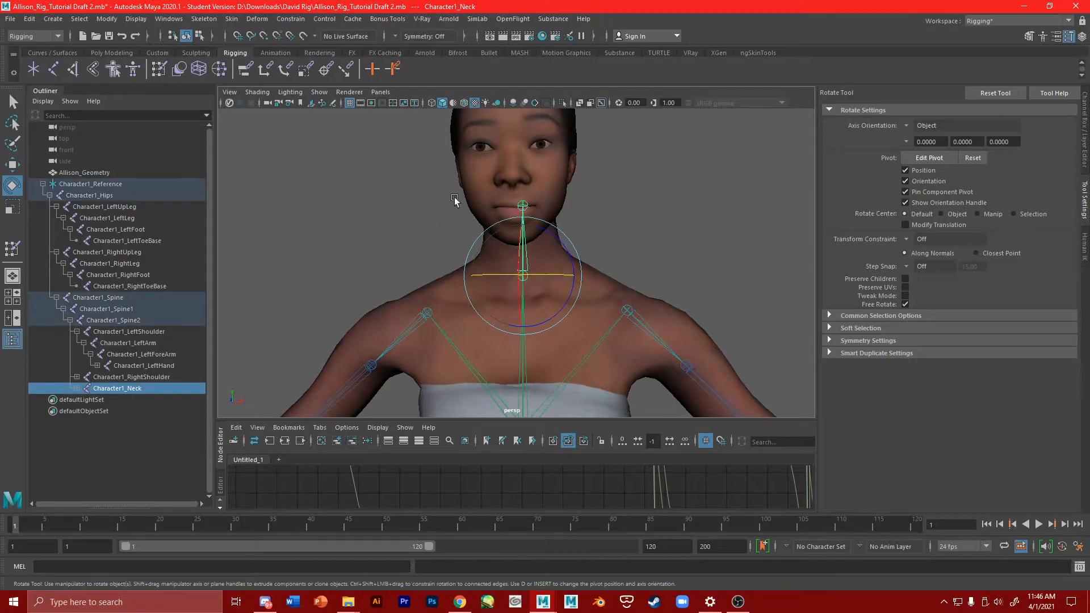
pyautogui.click(684, 187)
pyautogui.click(510, 263)
pyautogui.click(523, 272)
pyautogui.moveTo(514, 274); pyautogui.dragTo(459, 195)
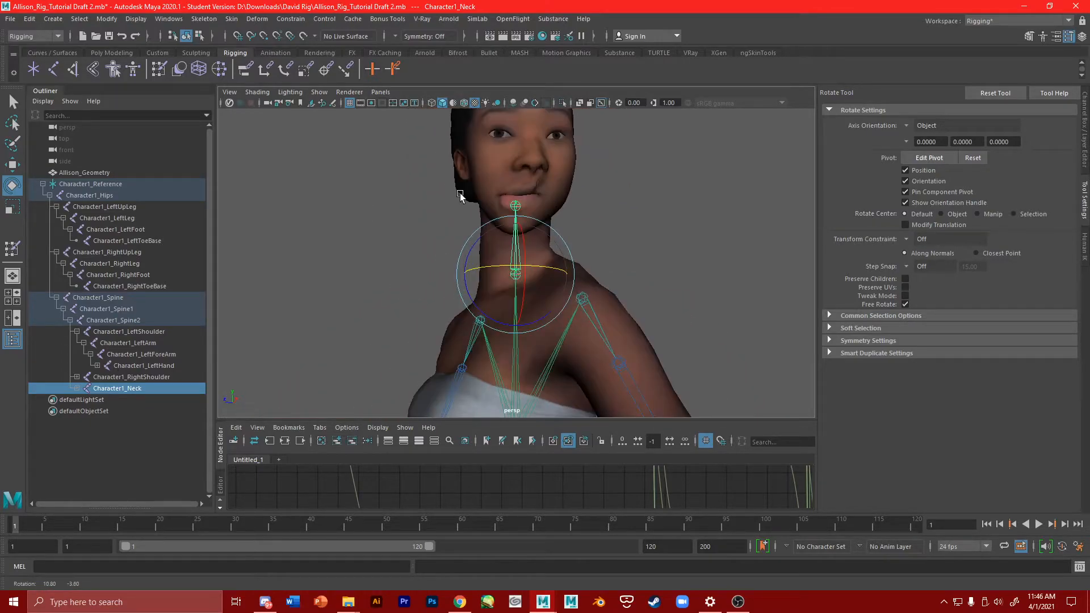
pyautogui.hotkey('ctrl', 'z')
pyautogui.click(645, 197)
# Start painting skin weights on Allison_Geometry with Character1_Neck as the active influence.
pyautogui.keyDown('alt'); pyautogui.moveTo(640, 195); pyautogui.dragTo(528, 205, button='right'); pyautogui.keyUp('alt')
pyautogui.keyDown('alt'); pyautogui.moveTo(528, 205); pyautogui.dragTo(610, 214); pyautogui.keyUp('alt')
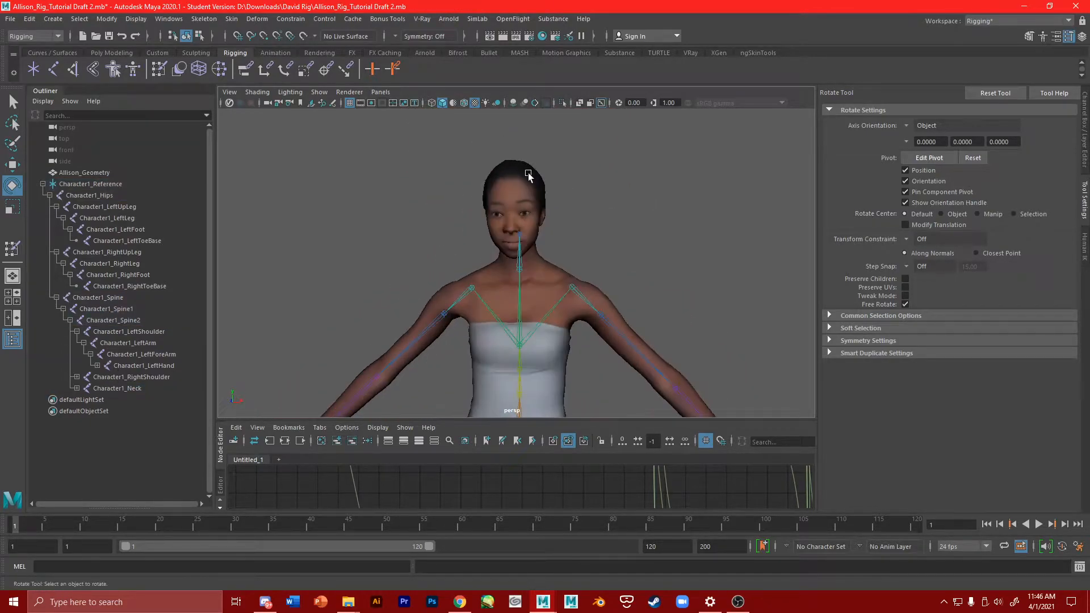
pyautogui.click(530, 177)
pyautogui.click(232, 19)
pyautogui.moveTo(232, 19)
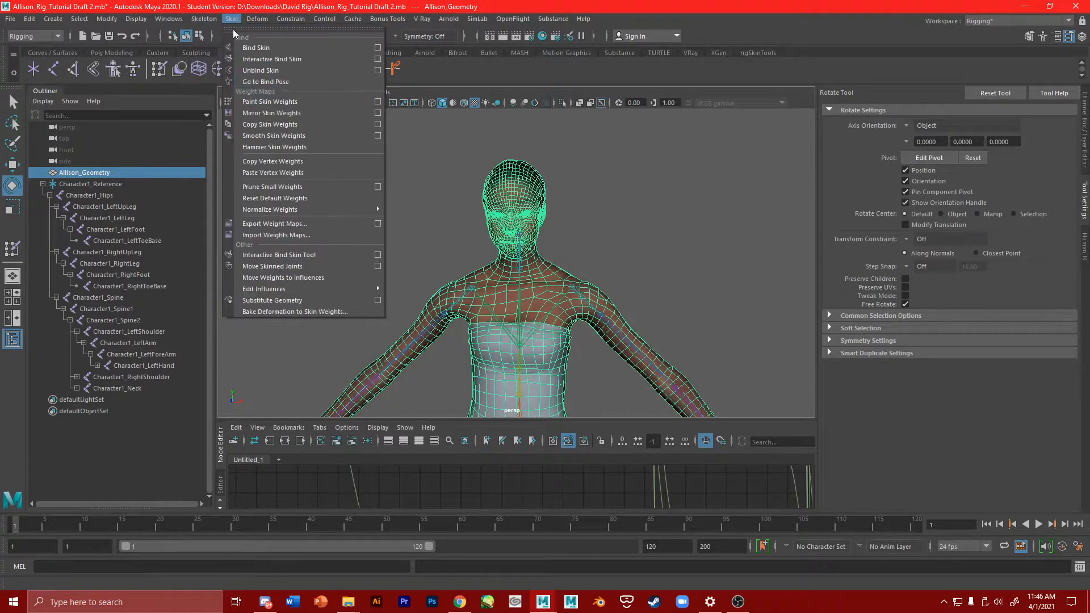
pyautogui.click(378, 102)
pyautogui.scroll(-8, 888, 193)
pyautogui.scroll(-2, 883, 187)
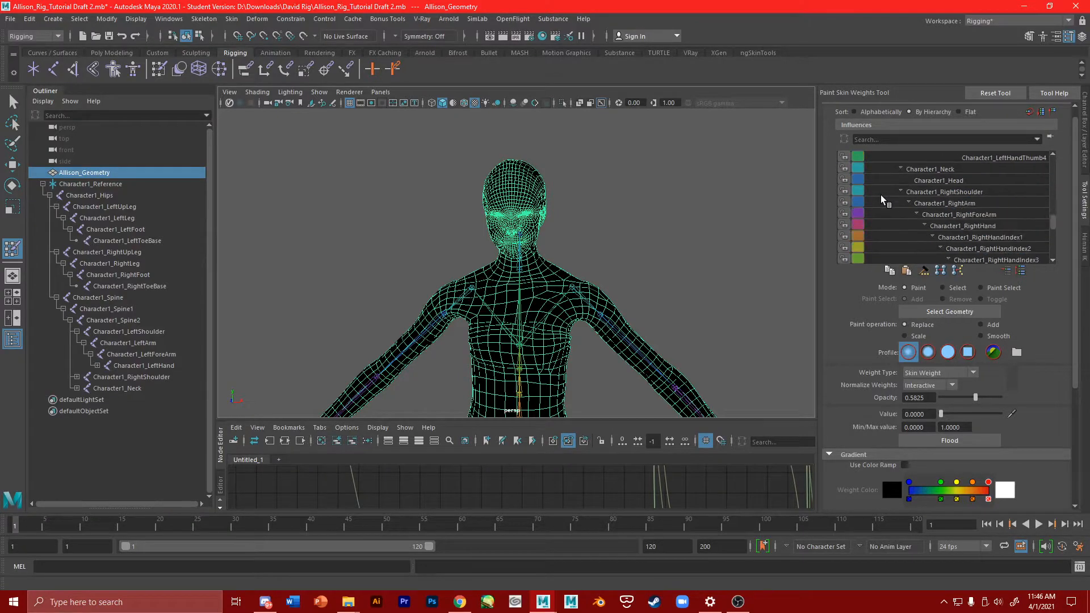
pyautogui.click(965, 169)
# Set the weight painting to Add with opacity 1.0 and value 1.0 and try a stroke across the face.
pyautogui.keyDown('alt'); pyautogui.moveTo(273, 212); pyautogui.dragTo(345, 212, button='right'); pyautogui.keyUp('alt')
pyautogui.keyDown('alt'); pyautogui.moveTo(505, 125); pyautogui.dragTo(496, 253, button='middle'); pyautogui.keyUp('alt')
pyautogui.keyDown('alt'); pyautogui.moveTo(497, 254); pyautogui.dragTo(418, 226); pyautogui.keyUp('alt')
pyautogui.keyDown('alt'); pyautogui.moveTo(418, 227); pyautogui.dragTo(525, 227, button='middle'); pyautogui.keyUp('alt')
pyautogui.moveTo(525, 227)
pyautogui.keyDown('alt'); pyautogui.mouseDown()
pyautogui.moveTo(588, 187)
pyautogui.moveTo(674, 253)
pyautogui.moveTo(554, 182)
pyautogui.moveTo(619, 179)
pyautogui.moveTo(585, 182)
pyautogui.mouseUp(); pyautogui.keyUp('alt')
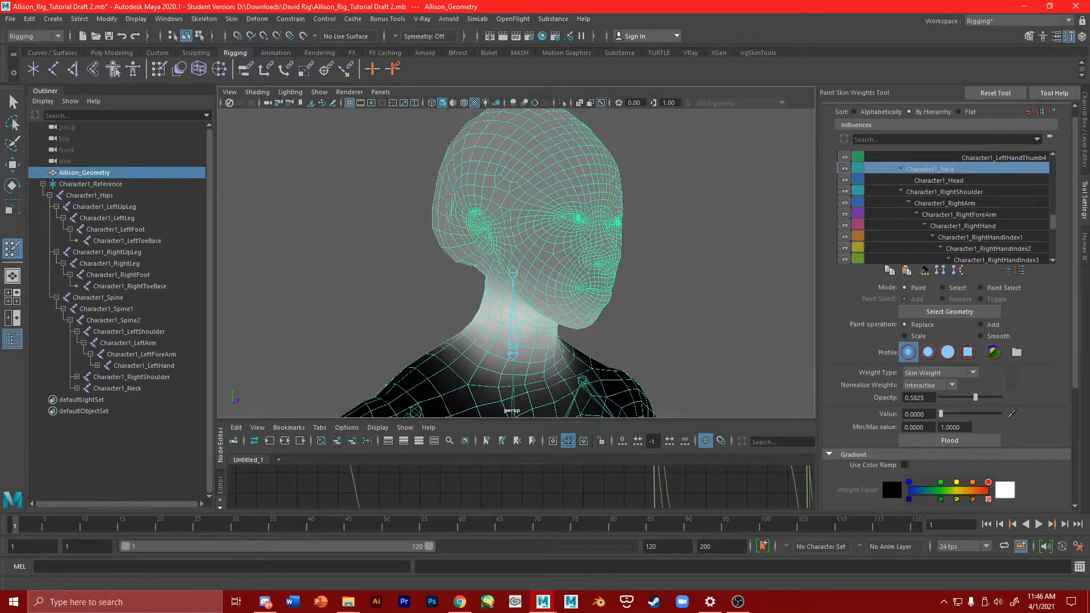
pyautogui.keyDown('alt'); pyautogui.moveTo(701, 256); pyautogui.dragTo(620, 255); pyautogui.keyUp('alt')
pyautogui.scroll(-3, 967, 384)
pyautogui.scroll(3, 933, 286)
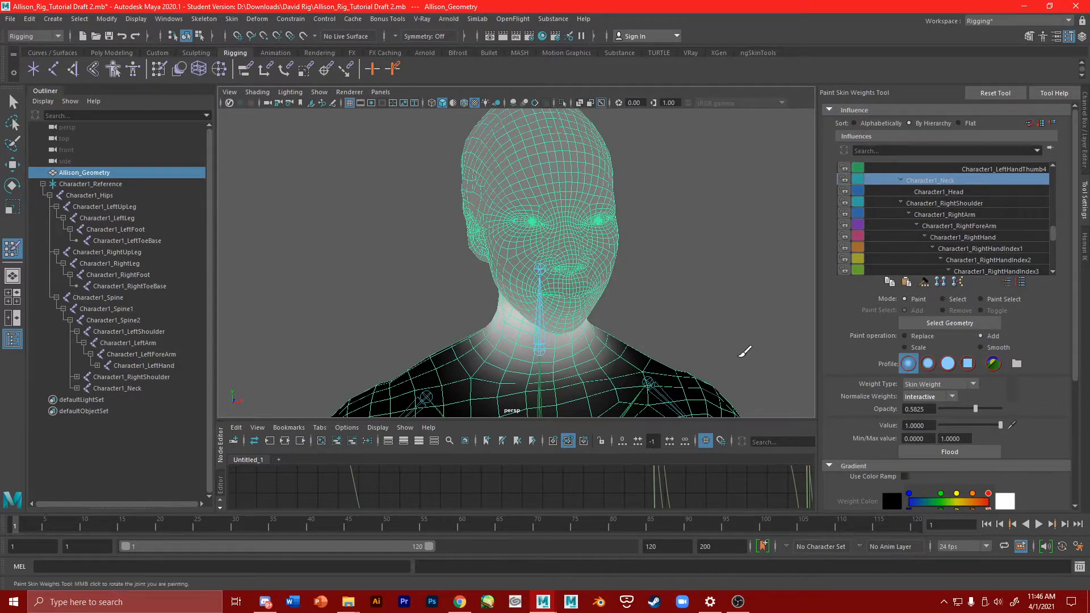
pyautogui.scroll(-1, 966, 411)
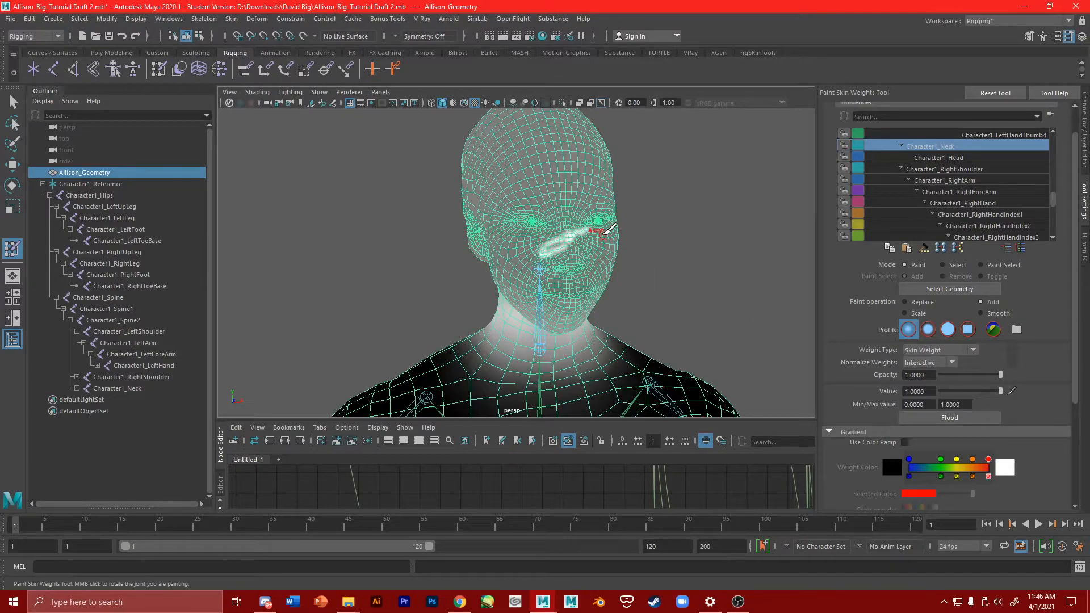
# Undo the trial stroke and paint full neck influence over the crown and upper face with brush radius 5.3738.
pyautogui.scroll(-4, 976, 397)
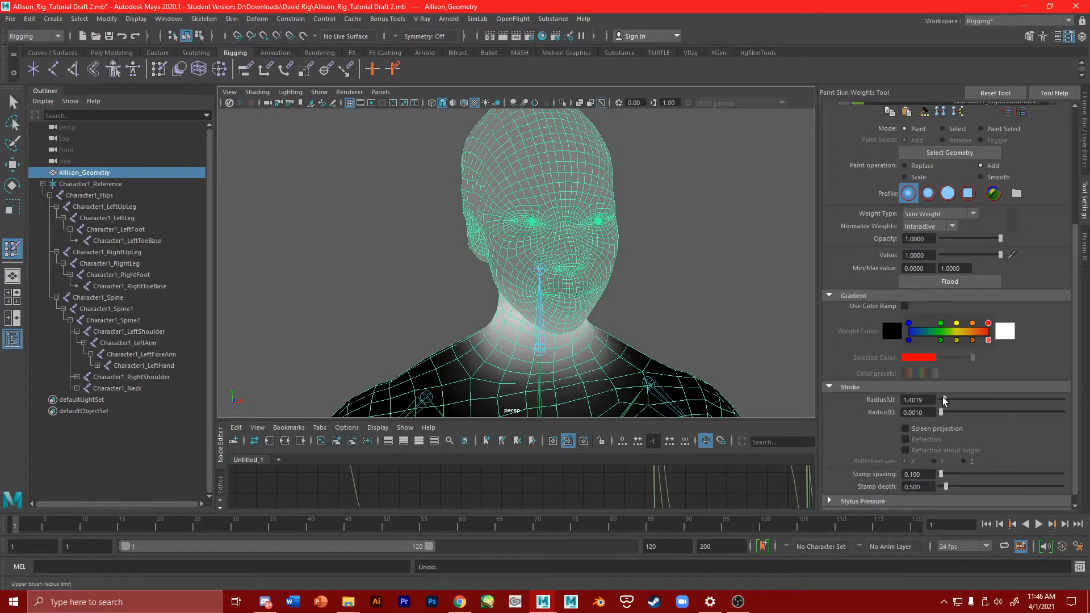
pyautogui.moveTo(517, 176)
pyautogui.keyDown('alt'); pyautogui.mouseDown()
pyautogui.moveTo(533, 211)
pyautogui.moveTo(611, 199)
pyautogui.moveTo(545, 207)
pyautogui.mouseUp(); pyautogui.keyUp('alt')
pyautogui.moveTo(457, 253)
pyautogui.mouseDown()
pyautogui.moveTo(596, 248)
pyautogui.moveTo(489, 249)
pyautogui.mouseUp()
pyautogui.moveTo(483, 196)
pyautogui.mouseDown()
pyautogui.moveTo(530, 175)
pyautogui.moveTo(608, 214)
pyautogui.moveTo(492, 204)
pyautogui.moveTo(437, 256)
pyautogui.moveTo(451, 229)
pyautogui.moveTo(517, 251)
pyautogui.moveTo(463, 259)
pyautogui.moveTo(458, 249)
pyautogui.moveTo(567, 251)
pyautogui.moveTo(619, 218)
pyautogui.mouseUp()
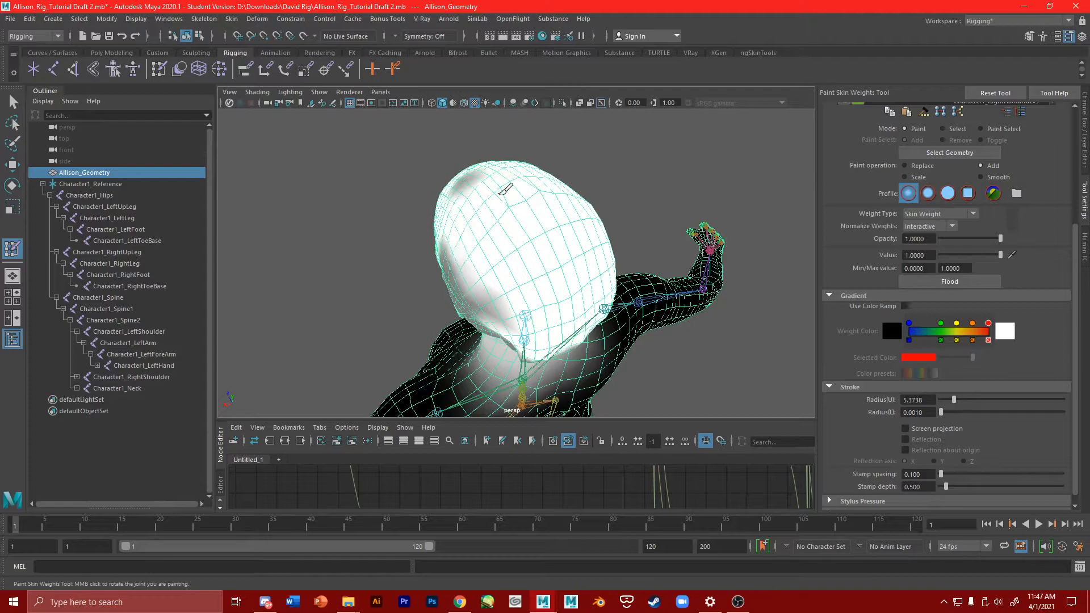
pyautogui.keyDown('alt'); pyautogui.moveTo(497, 202); pyautogui.dragTo(580, 205); pyautogui.keyUp('alt')
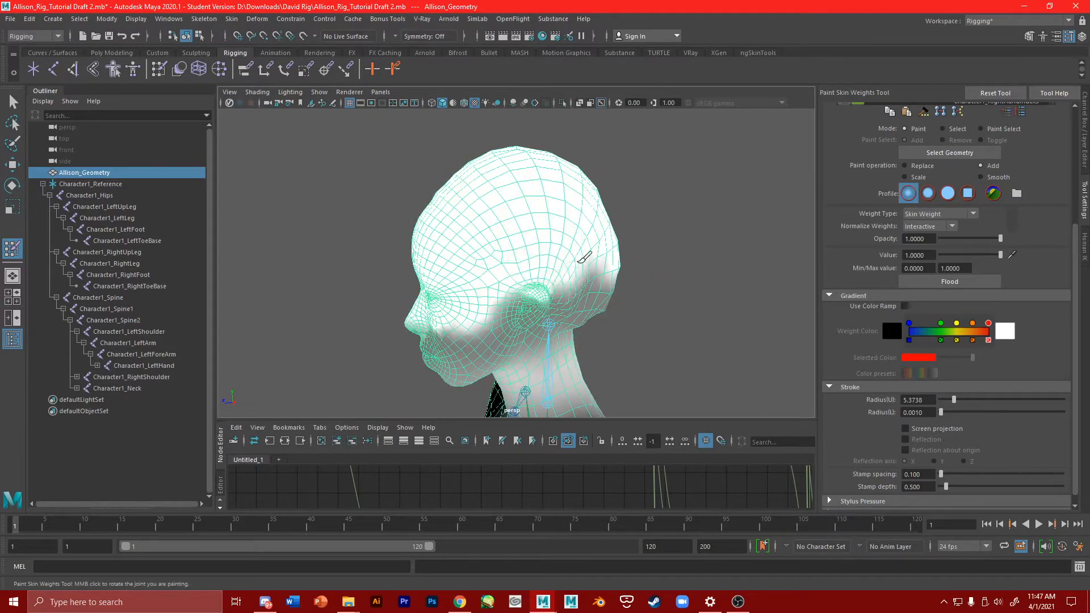
# Extend the full neck influence over the ears, jaw and sides and back of the skull.
pyautogui.moveTo(573, 257); pyautogui.dragTo(550, 288)
pyautogui.keyDown('alt'); pyautogui.moveTo(453, 264); pyautogui.dragTo(590, 218); pyautogui.keyUp('alt')
pyautogui.moveTo(469, 279)
pyautogui.mouseDown()
pyautogui.moveTo(539, 318)
pyautogui.moveTo(465, 330)
pyautogui.moveTo(632, 253)
pyautogui.moveTo(627, 161)
pyautogui.moveTo(365, 196)
pyautogui.moveTo(387, 194)
pyautogui.mouseUp()
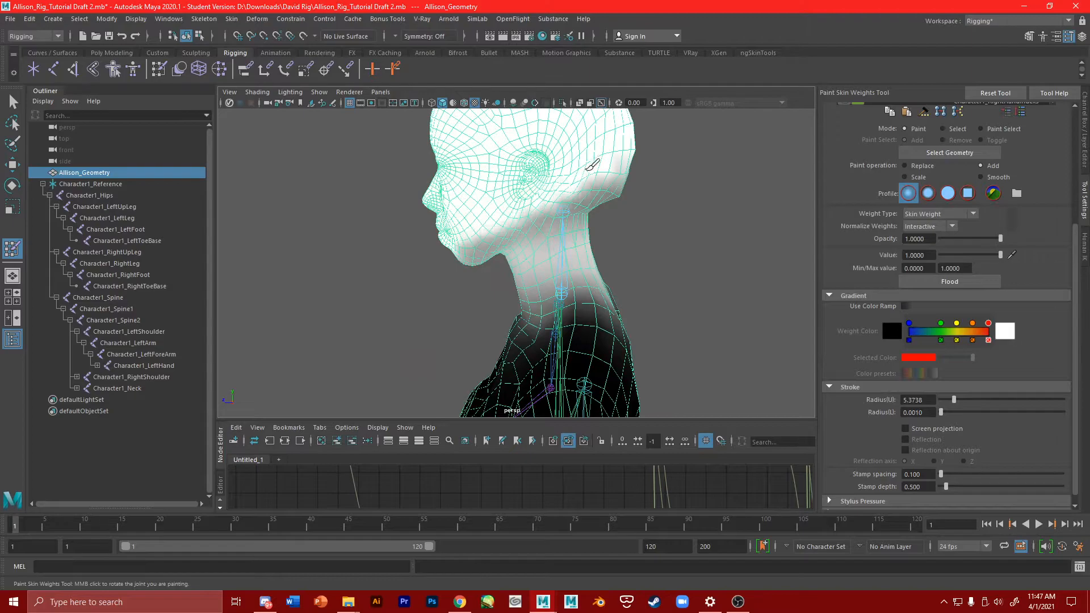
pyautogui.moveTo(577, 162)
pyautogui.keyDown('alt'); pyautogui.mouseDown()
pyautogui.moveTo(555, 117)
pyautogui.moveTo(533, 200)
pyautogui.mouseUp(); pyautogui.keyUp('alt')
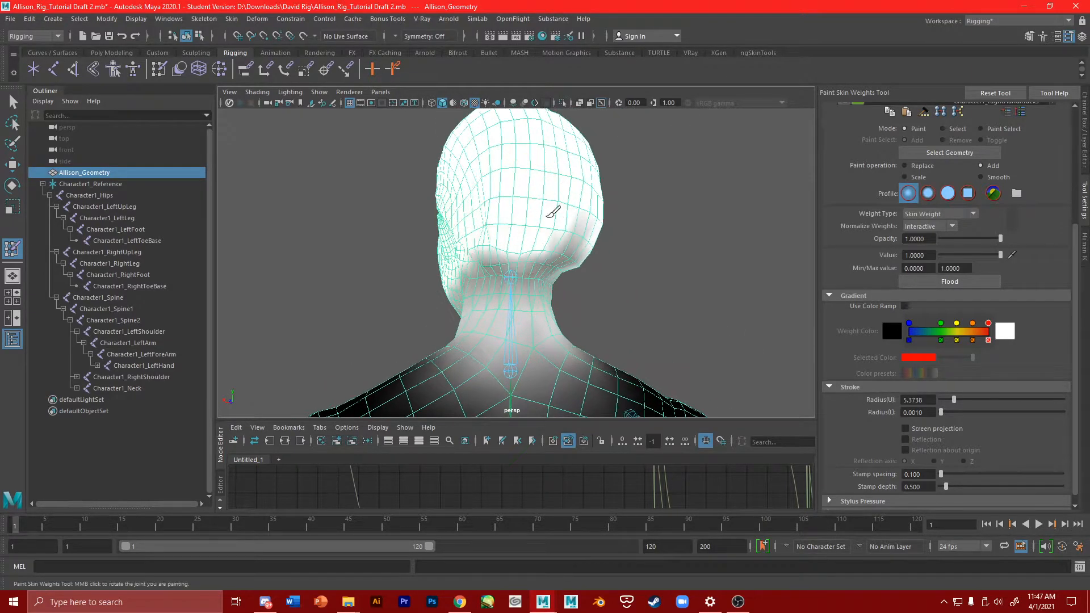
pyautogui.keyDown('alt'); pyautogui.moveTo(480, 226); pyautogui.dragTo(573, 159); pyautogui.keyUp('alt')
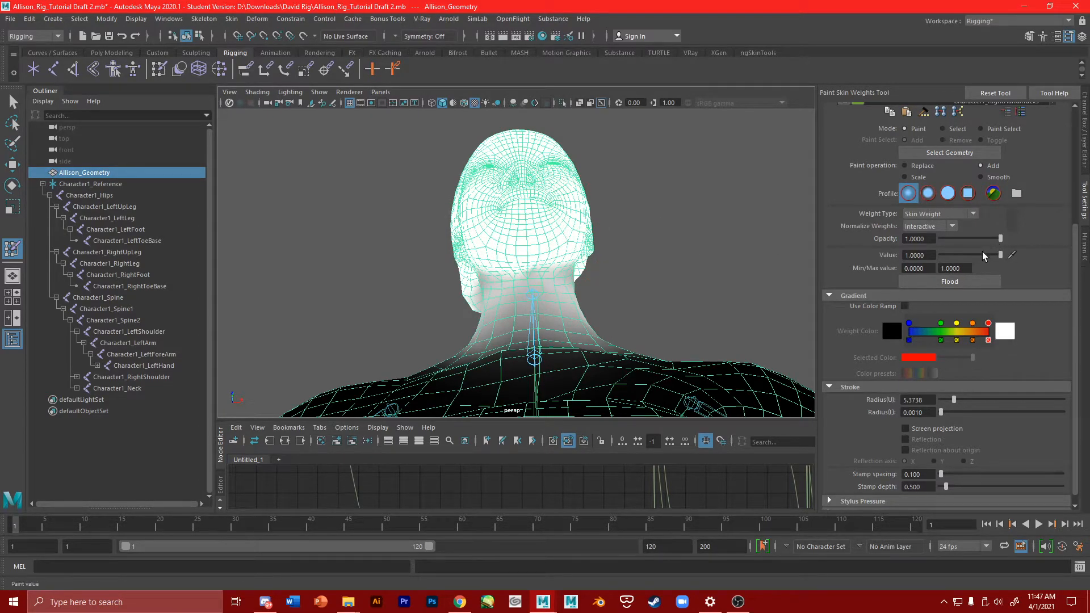
# Reduce the brush radius to 1.1682 and fill in the neck influence along the lower back of the head.
pyautogui.moveTo(947, 403); pyautogui.dragTo(938, 403)
pyautogui.keyDown('alt'); pyautogui.moveTo(559, 244); pyautogui.dragTo(561, 279); pyautogui.keyUp('alt')
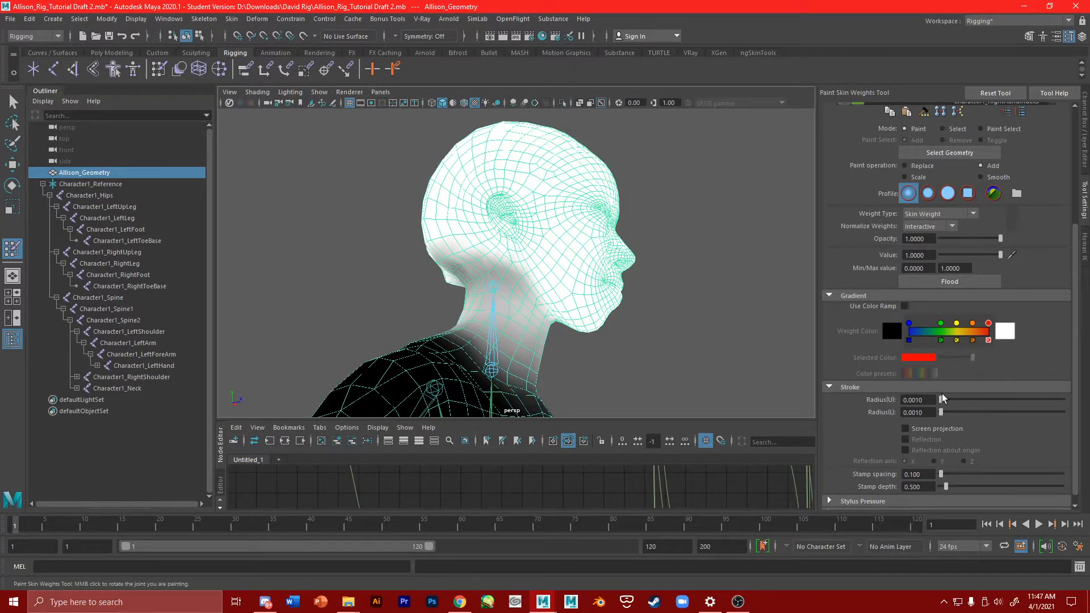
pyautogui.keyDown('alt'); pyautogui.moveTo(507, 253); pyautogui.dragTo(569, 223); pyautogui.keyUp('alt')
pyautogui.keyDown('alt'); pyautogui.moveTo(511, 190); pyautogui.dragTo(599, 245); pyautogui.keyUp('alt')
pyautogui.scroll(-5, 477, 198)
pyautogui.keyDown('alt'); pyautogui.moveTo(299, 133); pyautogui.dragTo(382, 125); pyautogui.keyUp('alt')
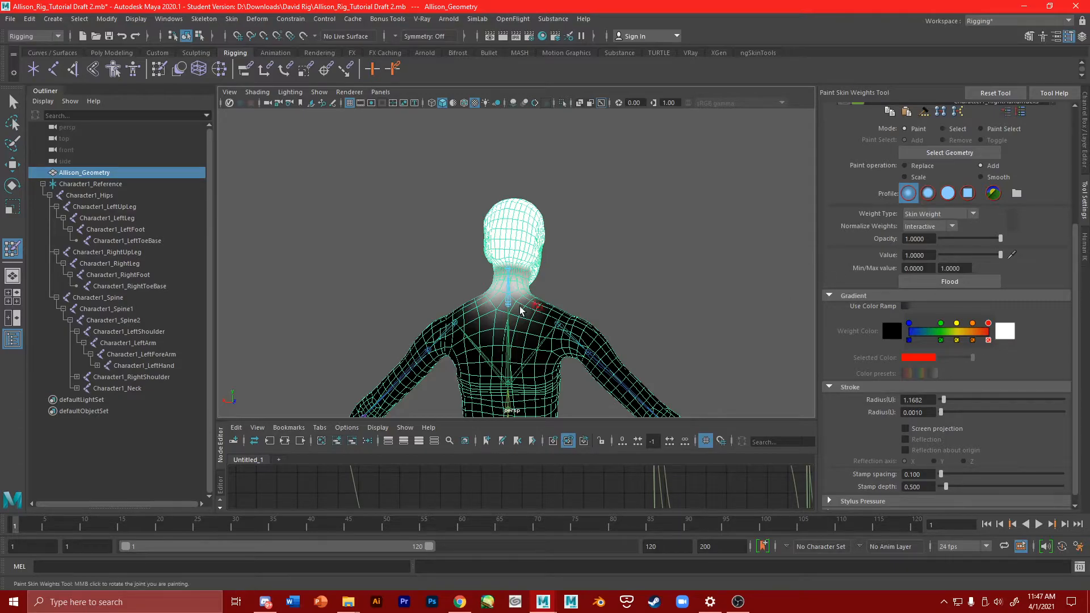
# Go inside the head and paint full neck influence onto the first eyeball.
pyautogui.scroll(5, 375, 267)
pyautogui.scroll(10, 522, 199)
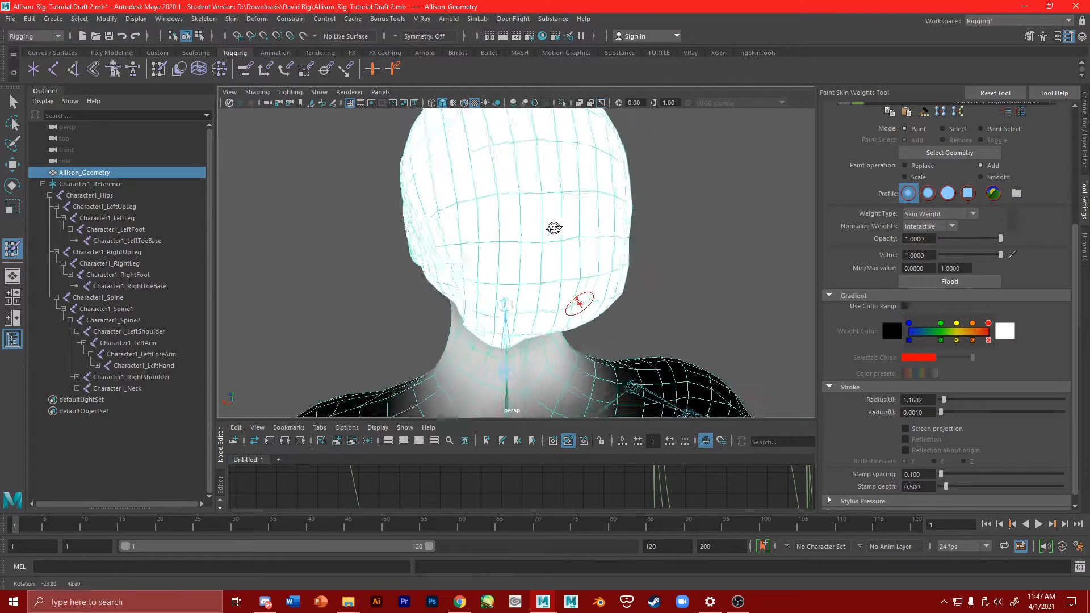
pyautogui.scroll(10, 522, 199)
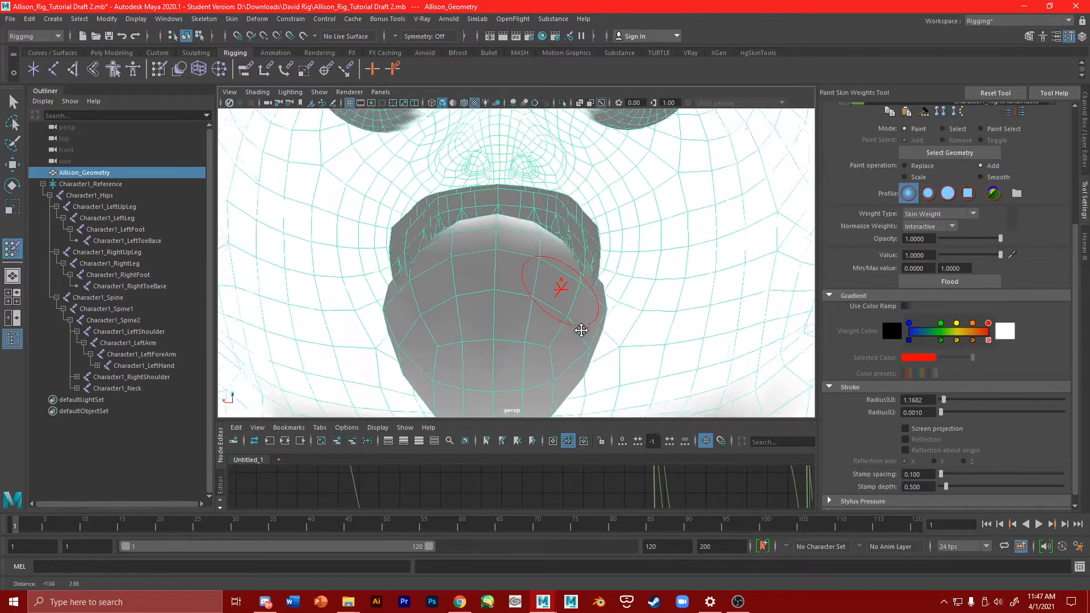
pyautogui.moveTo(383, 262)
pyautogui.mouseDown()
pyautogui.moveTo(432, 250)
pyautogui.moveTo(421, 251)
pyautogui.mouseUp()
pyautogui.middleClick(466, 246)
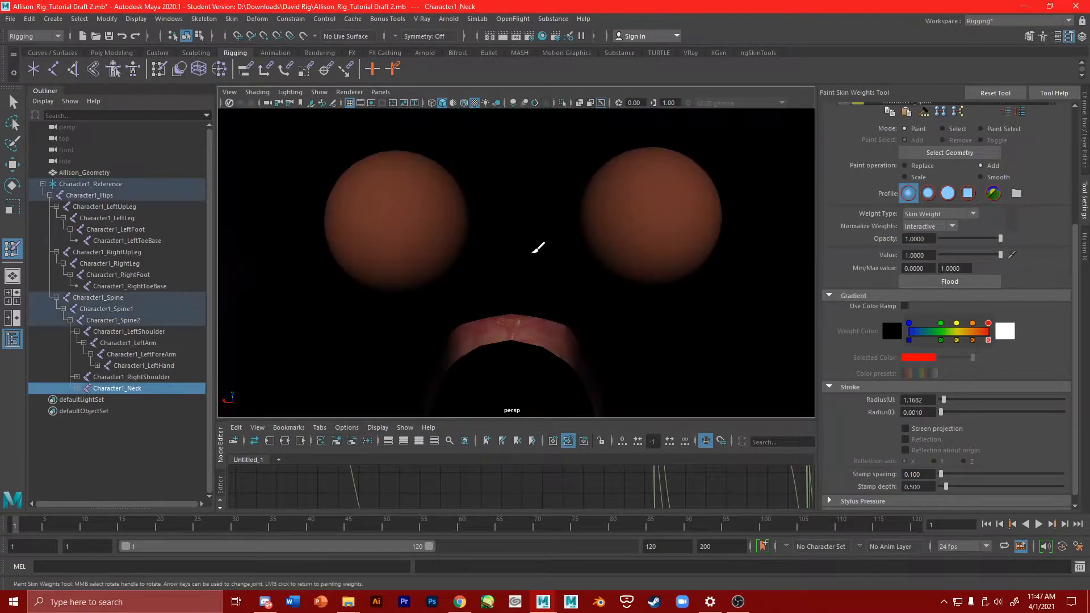
pyautogui.click(401, 211)
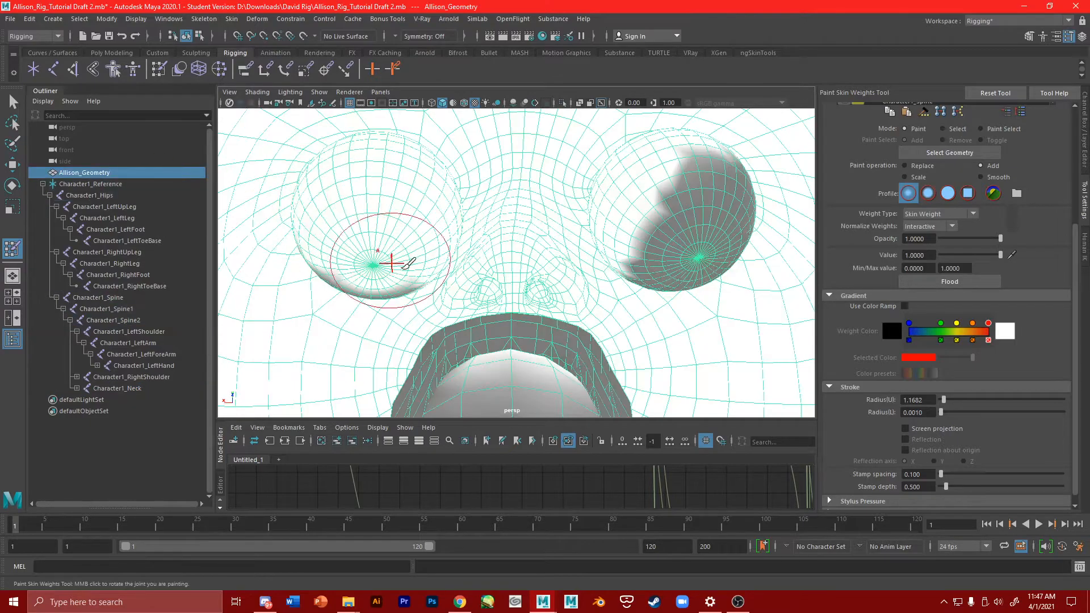
pyautogui.scroll(3, 380, 283)
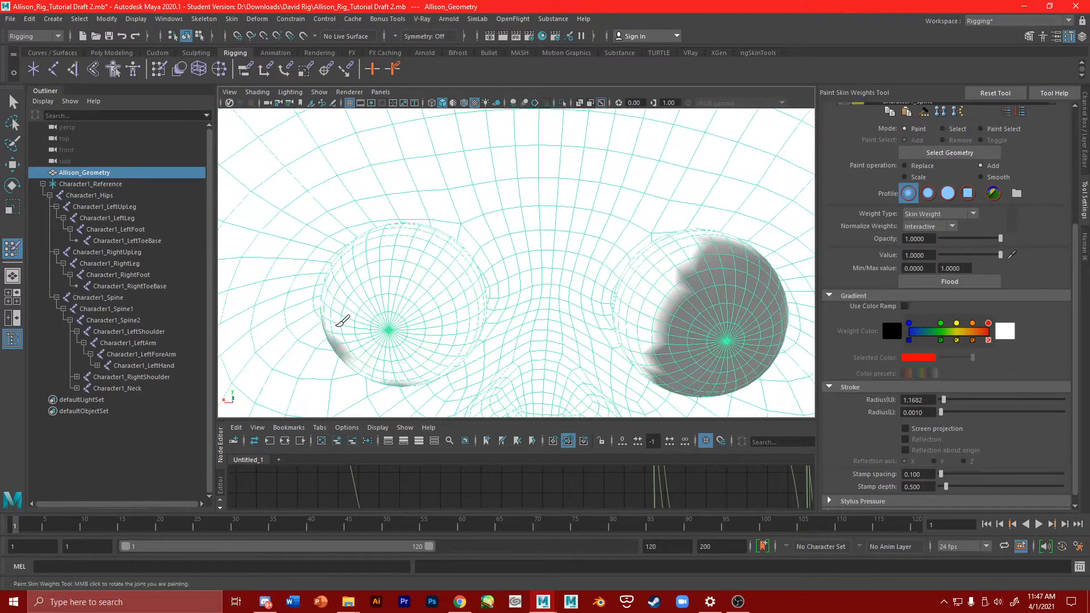
# Paint the remaining grey areas of the second eyeball with full neck influence.
pyautogui.moveTo(500, 291)
pyautogui.keyDown('alt'); pyautogui.mouseDown()
pyautogui.moveTo(608, 253)
pyautogui.moveTo(662, 217)
pyautogui.mouseUp(); pyautogui.keyUp('alt')
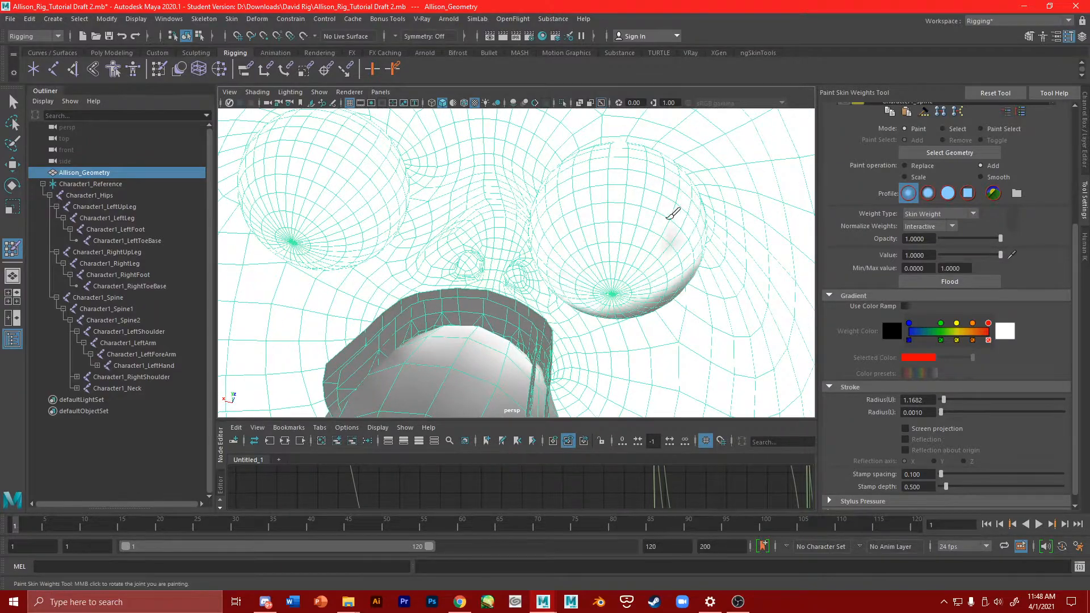
pyautogui.moveTo(699, 263)
pyautogui.keyDown('alt'); pyautogui.mouseDown()
pyautogui.moveTo(693, 236)
pyautogui.moveTo(647, 327)
pyautogui.moveTo(677, 277)
pyautogui.mouseUp(); pyautogui.keyUp('alt')
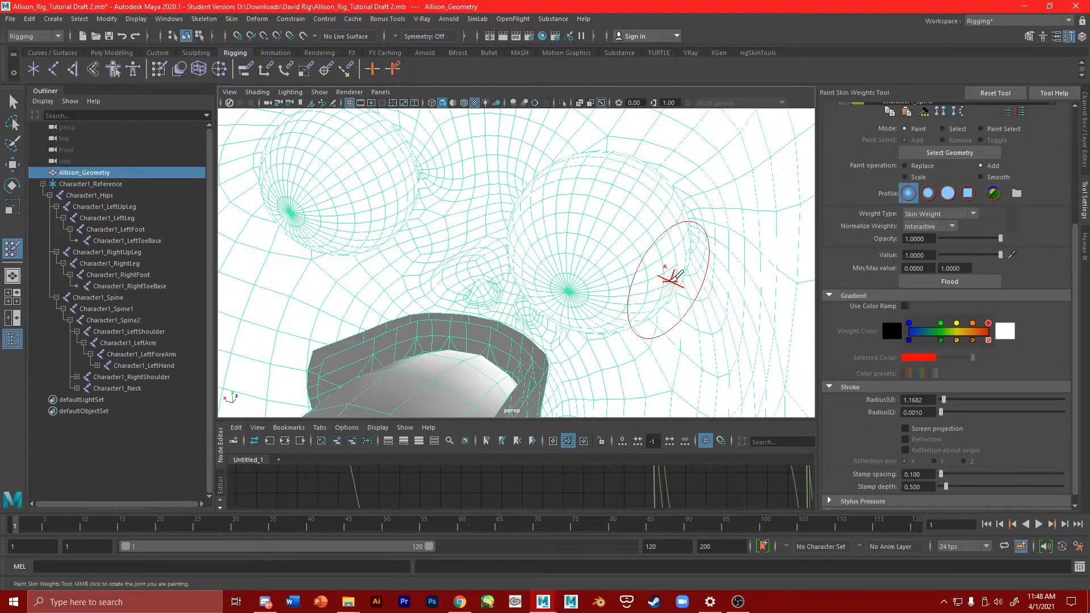
pyautogui.moveTo(661, 317)
pyautogui.keyDown('alt'); pyautogui.mouseDown()
pyautogui.moveTo(644, 312)
pyautogui.moveTo(718, 122)
pyautogui.mouseUp(); pyautogui.keyUp('alt')
pyautogui.moveTo(539, 296)
pyautogui.mouseDown()
pyautogui.moveTo(438, 255)
pyautogui.moveTo(567, 306)
pyautogui.moveTo(540, 287)
pyautogui.moveTo(730, 267)
pyautogui.mouseUp()
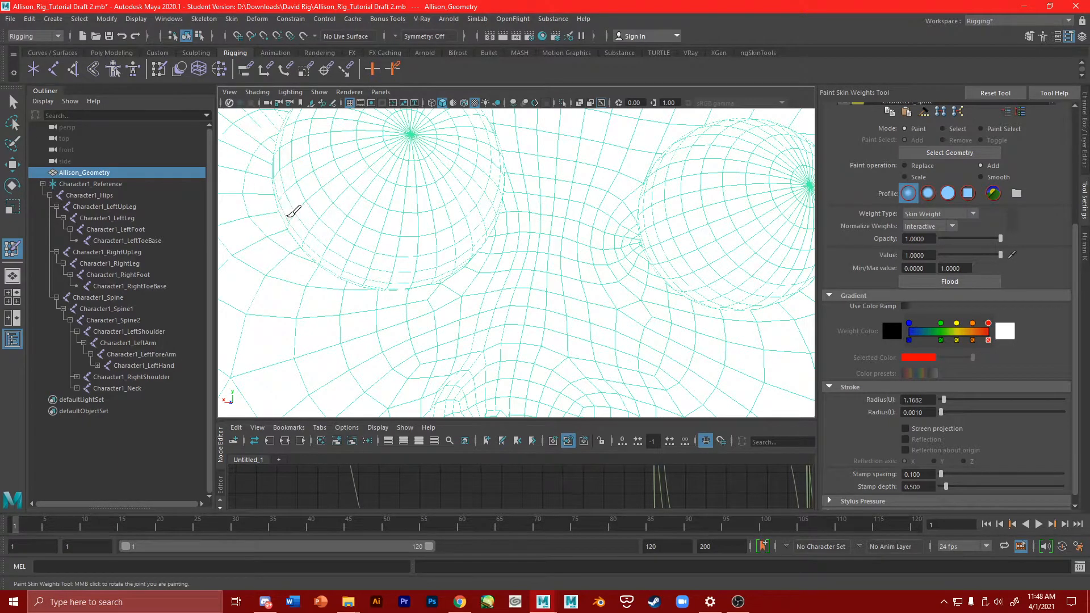
# Paint full neck influence over the mouth interior from inside the head with brush radius 2.5701.
pyautogui.keyDown('alt'); pyautogui.moveTo(265, 193); pyautogui.dragTo(479, 265, button='right'); pyautogui.keyUp('alt')
pyautogui.keyDown('alt'); pyautogui.moveTo(479, 266); pyautogui.dragTo(473, 292); pyautogui.keyUp('alt')
pyautogui.keyDown('alt'); pyautogui.moveTo(473, 292); pyautogui.dragTo(492, 214, button='right'); pyautogui.keyUp('alt')
pyautogui.scroll(3, 589, 283)
pyautogui.moveTo(591, 282)
pyautogui.keyDown('alt'); pyautogui.mouseDown()
pyautogui.moveTo(620, 321)
pyautogui.moveTo(572, 279)
pyautogui.mouseUp(); pyautogui.keyUp('alt')
pyautogui.scroll(-4, 571, 280)
pyautogui.scroll(1, 572, 279)
pyautogui.keyDown('alt'); pyautogui.moveTo(588, 276); pyautogui.dragTo(545, 156, button='middle'); pyautogui.keyUp('alt')
pyautogui.keyDown('alt'); pyautogui.moveTo(545, 156); pyautogui.dragTo(668, 220); pyautogui.keyUp('alt')
pyautogui.keyDown('alt'); pyautogui.moveTo(694, 164); pyautogui.dragTo(562, 249); pyautogui.keyUp('alt')
pyautogui.moveTo(513, 282)
pyautogui.mouseDown()
pyautogui.moveTo(591, 312)
pyautogui.moveTo(622, 291)
pyautogui.moveTo(473, 252)
pyautogui.mouseUp()
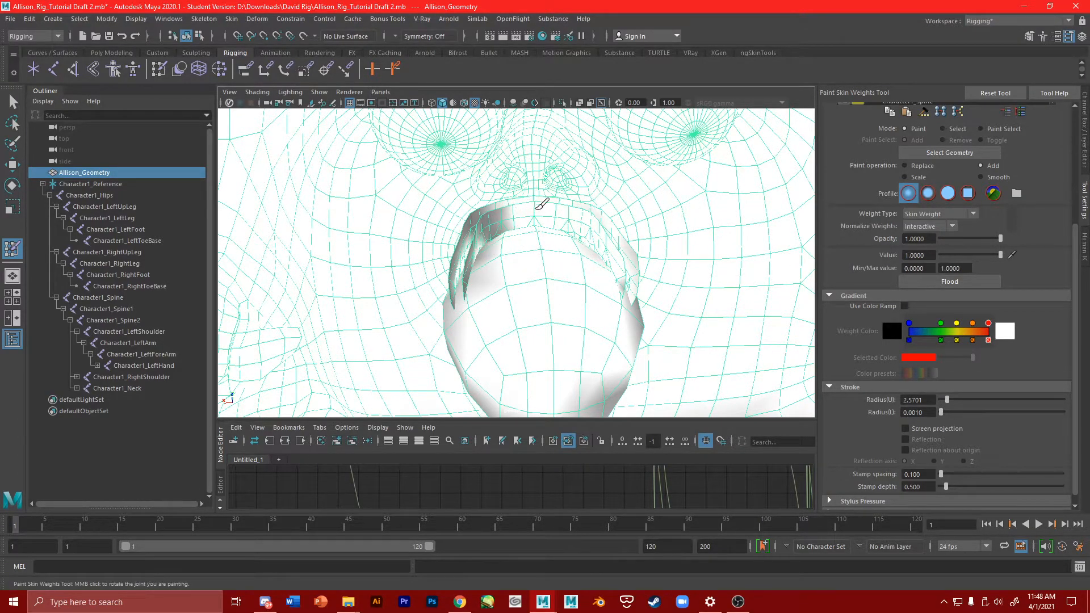
pyautogui.moveTo(468, 247)
pyautogui.mouseDown()
pyautogui.moveTo(461, 267)
pyautogui.moveTo(522, 207)
pyautogui.moveTo(573, 204)
pyautogui.mouseUp()
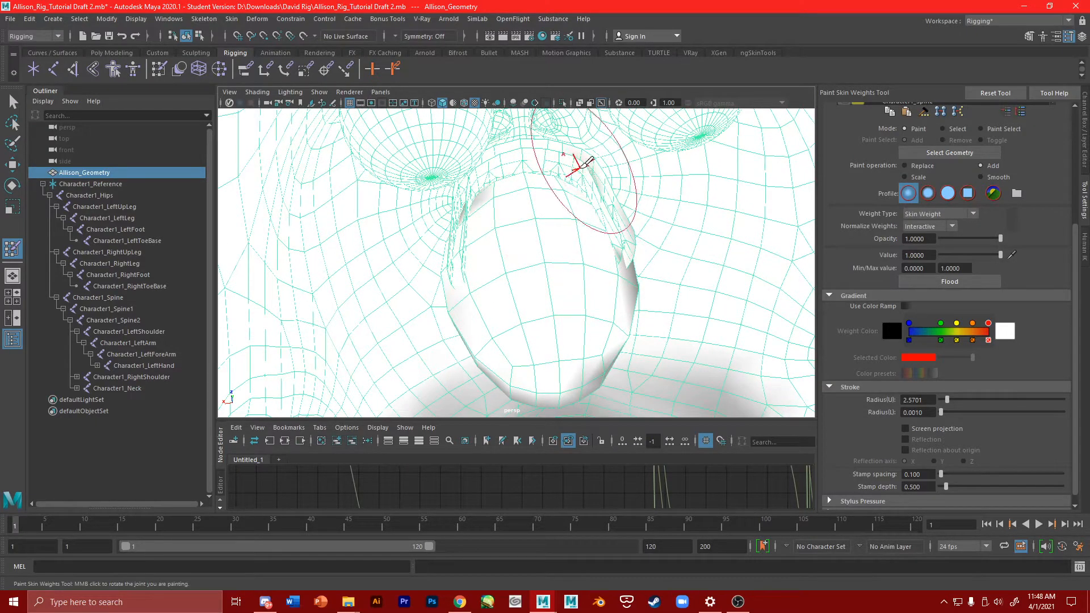
pyautogui.moveTo(451, 199)
pyautogui.mouseDown()
pyautogui.moveTo(498, 352)
pyautogui.moveTo(632, 363)
pyautogui.mouseUp()
# Fill in the remaining grey patches along the sides and underside of the mouth interior with neck influence.
pyautogui.keyDown('alt'); pyautogui.moveTo(621, 273); pyautogui.dragTo(642, 267); pyautogui.keyUp('alt')
pyautogui.moveTo(724, 273)
pyautogui.keyDown('alt'); pyautogui.mouseDown(button='middle')
pyautogui.moveTo(608, 274)
pyautogui.moveTo(530, 303)
pyautogui.mouseUp(button='middle'); pyautogui.keyUp('alt')
pyautogui.moveTo(376, 225); pyautogui.dragTo(369, 248)
pyautogui.moveTo(586, 294)
pyautogui.keyDown('alt'); pyautogui.mouseDown(button='middle')
pyautogui.moveTo(530, 194)
pyautogui.moveTo(490, 300)
pyautogui.mouseUp(button='middle'); pyautogui.keyUp('alt')
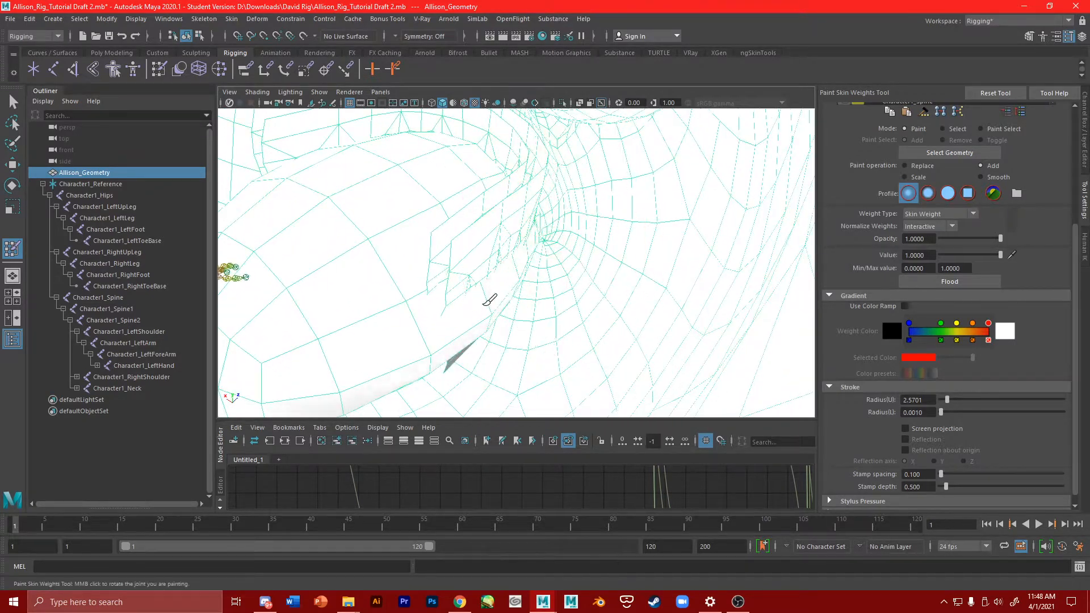
pyautogui.keyDown('alt'); pyautogui.moveTo(422, 276); pyautogui.dragTo(645, 153, button='middle'); pyautogui.keyUp('alt')
pyautogui.moveTo(448, 239)
pyautogui.keyDown('alt'); pyautogui.mouseDown()
pyautogui.moveTo(516, 178)
pyautogui.moveTo(454, 222)
pyautogui.moveTo(348, 235)
pyautogui.mouseUp(); pyautogui.keyUp('alt')
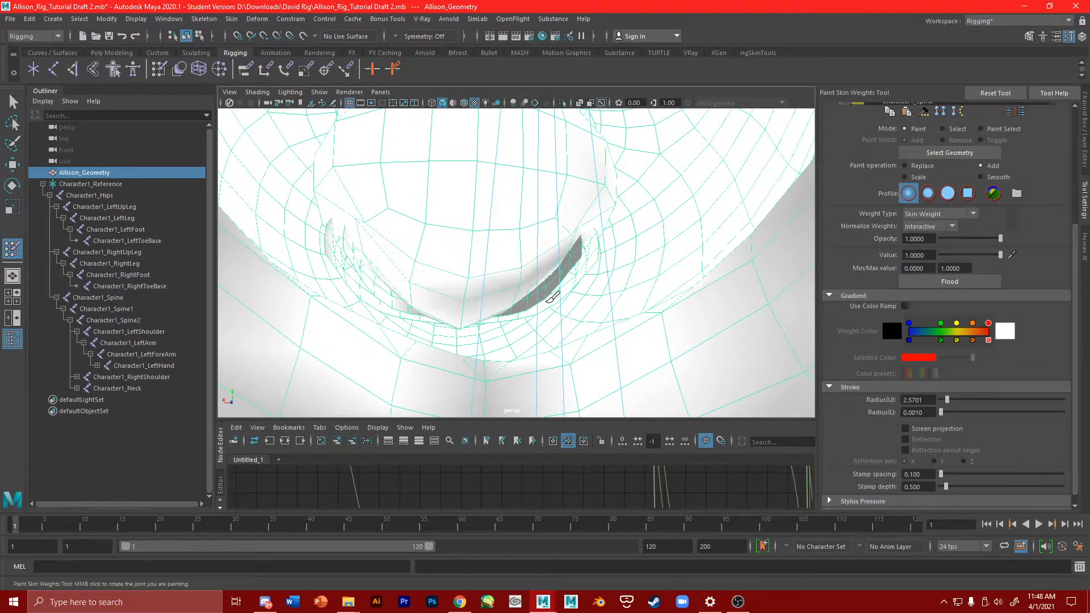
pyautogui.moveTo(509, 311)
pyautogui.keyDown('alt'); pyautogui.mouseDown()
pyautogui.moveTo(494, 292)
pyautogui.moveTo(499, 199)
pyautogui.moveTo(503, 226)
pyautogui.moveTo(446, 313)
pyautogui.mouseUp(); pyautogui.keyUp('alt')
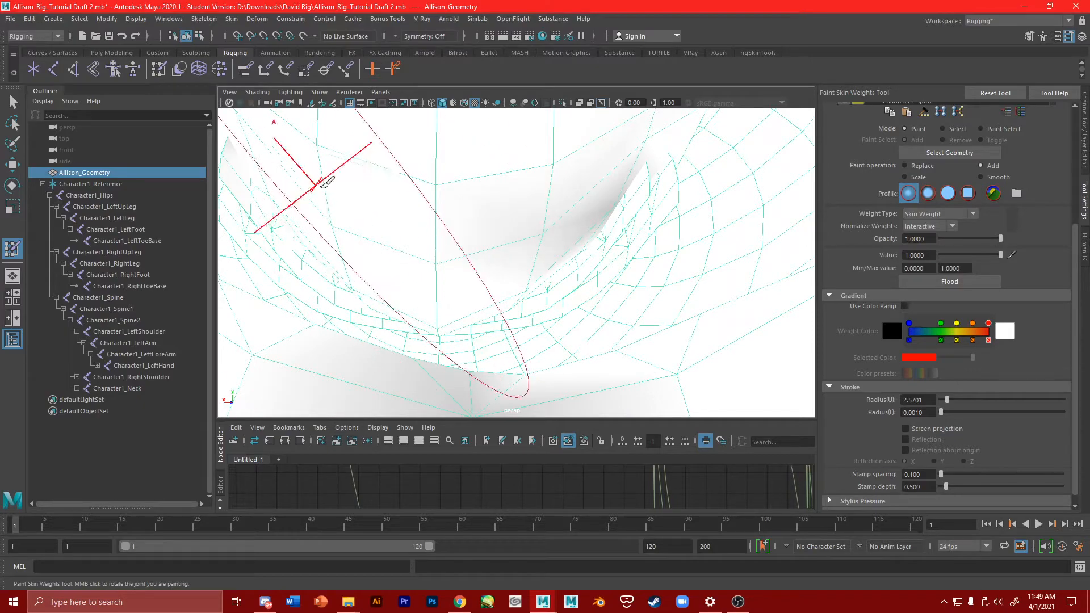
# Examine the mouth interior, underside of the chin and whole head for patches without full neck influence.
pyautogui.keyDown('alt'); pyautogui.moveTo(578, 177); pyautogui.dragTo(601, 202); pyautogui.keyUp('alt')
pyautogui.moveTo(601, 203)
pyautogui.keyDown('alt'); pyautogui.mouseDown(button='middle')
pyautogui.moveTo(452, 297)
pyautogui.moveTo(397, 289)
pyautogui.mouseUp(button='middle'); pyautogui.keyUp('alt')
pyautogui.moveTo(671, 265)
pyautogui.keyDown('alt'); pyautogui.mouseDown(button='middle')
pyautogui.moveTo(345, 253)
pyautogui.moveTo(312, 204)
pyautogui.mouseUp(button='middle'); pyautogui.keyUp('alt')
pyautogui.keyDown('alt'); pyautogui.moveTo(312, 204); pyautogui.dragTo(365, 179); pyautogui.keyUp('alt')
pyautogui.keyDown('alt'); pyautogui.moveTo(365, 180); pyautogui.dragTo(549, 312, button='middle'); pyautogui.keyUp('alt')
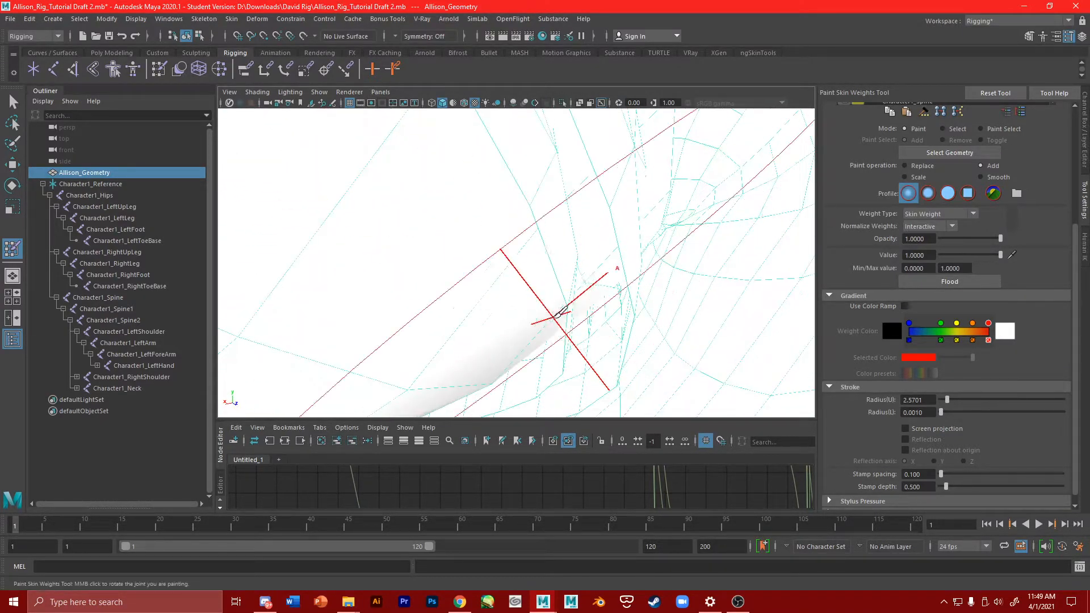
pyautogui.keyDown('alt'); pyautogui.moveTo(508, 350); pyautogui.dragTo(506, 273); pyautogui.keyUp('alt')
pyautogui.keyDown('alt'); pyautogui.moveTo(506, 272); pyautogui.dragTo(519, 259, button='middle'); pyautogui.keyUp('alt')
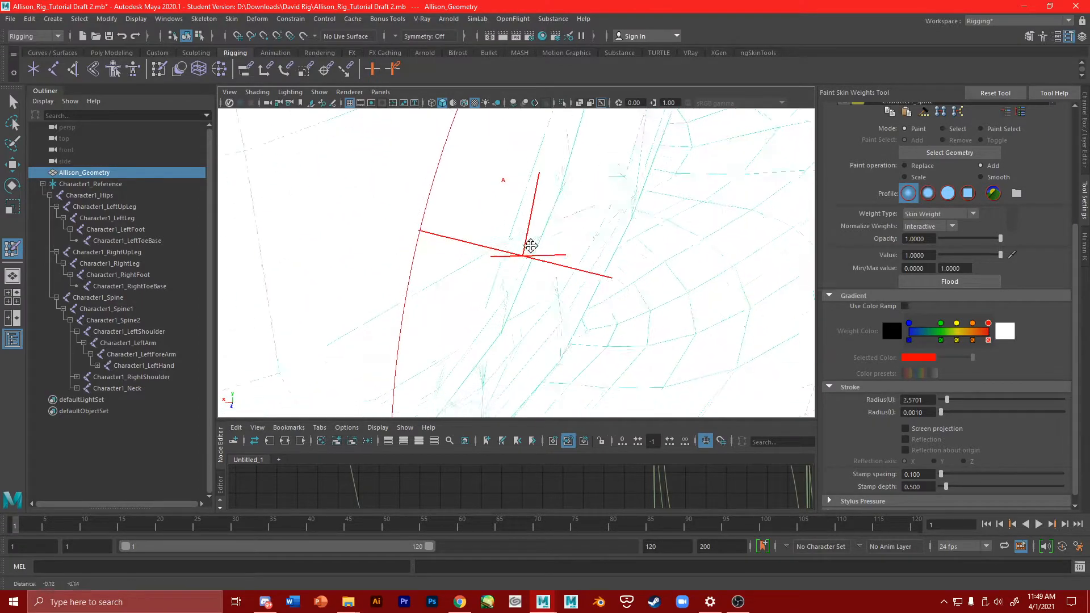
pyautogui.keyDown('alt'); pyautogui.moveTo(751, 43); pyautogui.dragTo(596, 144, button='middle'); pyautogui.keyUp('alt')
pyautogui.keyDown('alt'); pyautogui.moveTo(585, 199); pyautogui.dragTo(699, 247, button='middle'); pyautogui.keyUp('alt')
pyautogui.moveTo(571, 169)
pyautogui.keyDown('alt'); pyautogui.mouseDown()
pyautogui.moveTo(574, 214)
pyautogui.moveTo(570, 187)
pyautogui.mouseUp(); pyautogui.keyUp('alt')
pyautogui.keyDown('alt'); pyautogui.moveTo(577, 268); pyautogui.dragTo(588, 281); pyautogui.keyUp('alt')
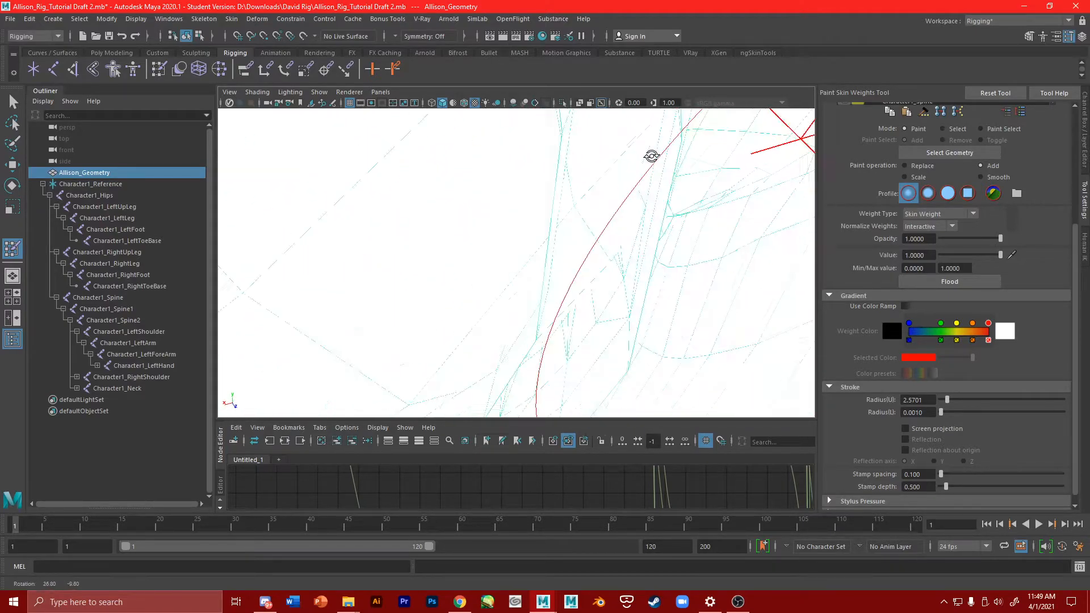
pyautogui.keyDown('alt'); pyautogui.moveTo(477, 270); pyautogui.dragTo(611, 390, button='middle'); pyautogui.keyUp('alt')
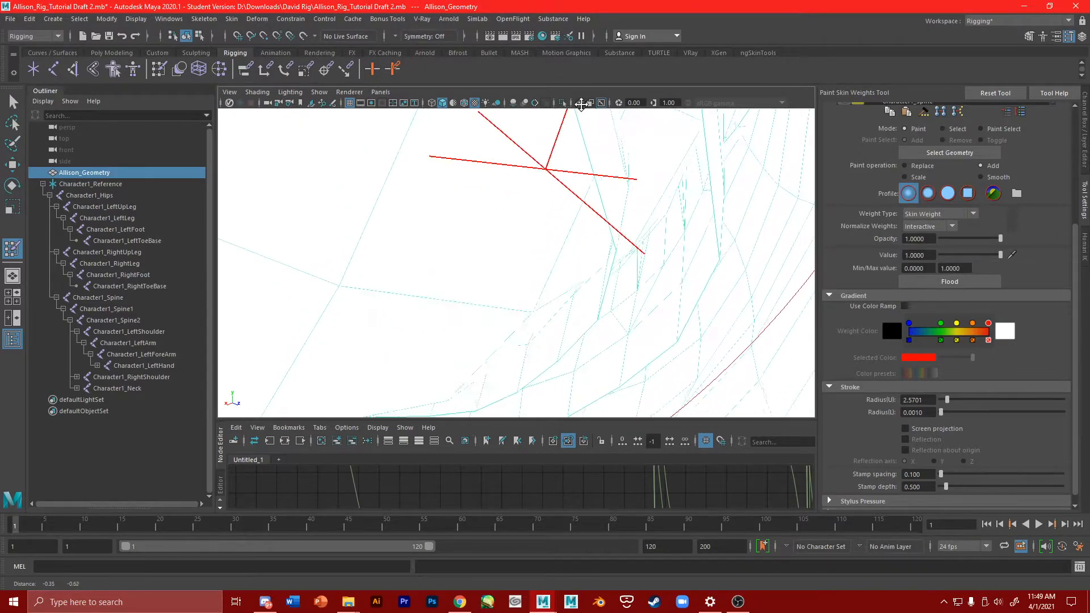
pyautogui.keyDown('alt'); pyautogui.moveTo(624, 140); pyautogui.dragTo(469, 262); pyautogui.keyUp('alt')
pyautogui.keyDown('alt'); pyautogui.moveTo(377, 264); pyautogui.dragTo(507, 286); pyautogui.keyUp('alt')
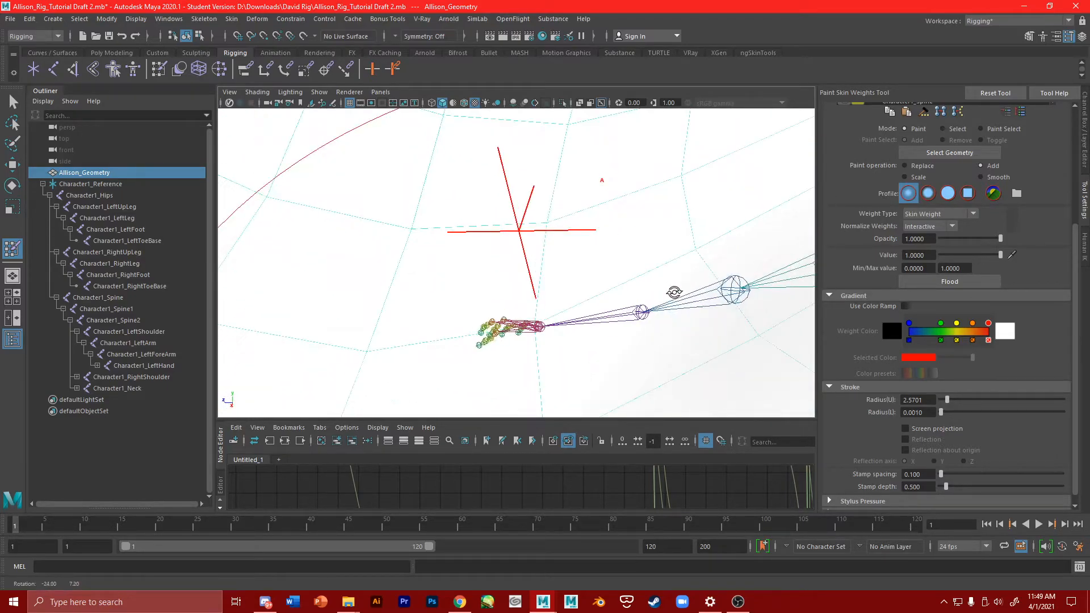
pyautogui.keyDown('alt'); pyautogui.moveTo(679, 272); pyautogui.dragTo(739, 209); pyautogui.keyUp('alt')
pyautogui.scroll(-5, 610, 212)
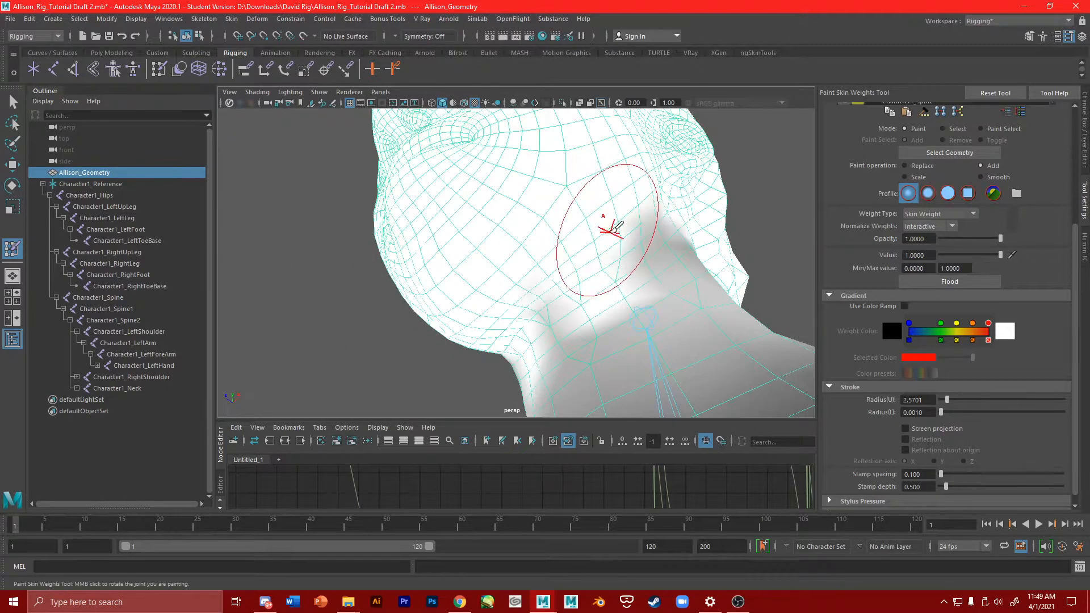
pyautogui.keyDown('alt'); pyautogui.moveTo(613, 227); pyautogui.dragTo(713, 265); pyautogui.keyUp('alt')
pyautogui.scroll(-8, 713, 265)
pyautogui.scroll(10, 593, 281)
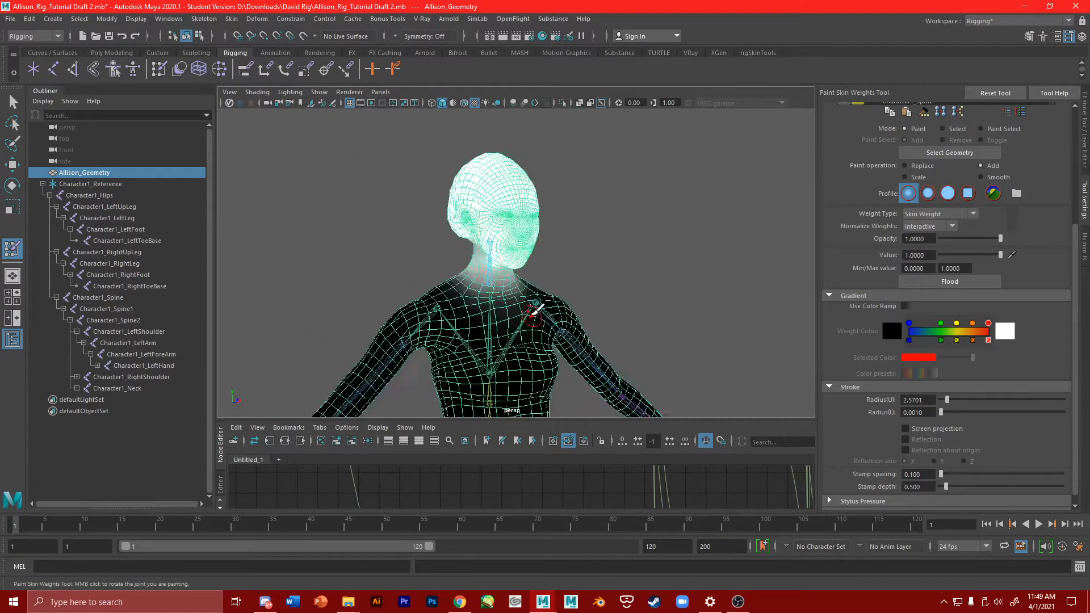
# Go back inside the head and touch up the mouth interior with full neck influence.
pyautogui.moveTo(593, 280)
pyautogui.keyDown('alt'); pyautogui.mouseDown()
pyautogui.moveTo(649, 194)
pyautogui.moveTo(722, 226)
pyautogui.moveTo(681, 226)
pyautogui.mouseUp(); pyautogui.keyUp('alt')
pyautogui.scroll(5, 646, 226)
pyautogui.keyDown('alt'); pyautogui.moveTo(645, 226); pyautogui.dragTo(647, 215, button='middle'); pyautogui.keyUp('alt')
pyautogui.moveTo(568, 267)
pyautogui.mouseDown()
pyautogui.moveTo(528, 282)
pyautogui.moveTo(531, 323)
pyautogui.mouseUp()
pyautogui.moveTo(544, 253)
pyautogui.keyDown('alt'); pyautogui.mouseDown()
pyautogui.moveTo(596, 185)
pyautogui.moveTo(596, 168)
pyautogui.moveTo(569, 355)
pyautogui.moveTo(559, 318)
pyautogui.mouseUp(); pyautogui.keyUp('alt')
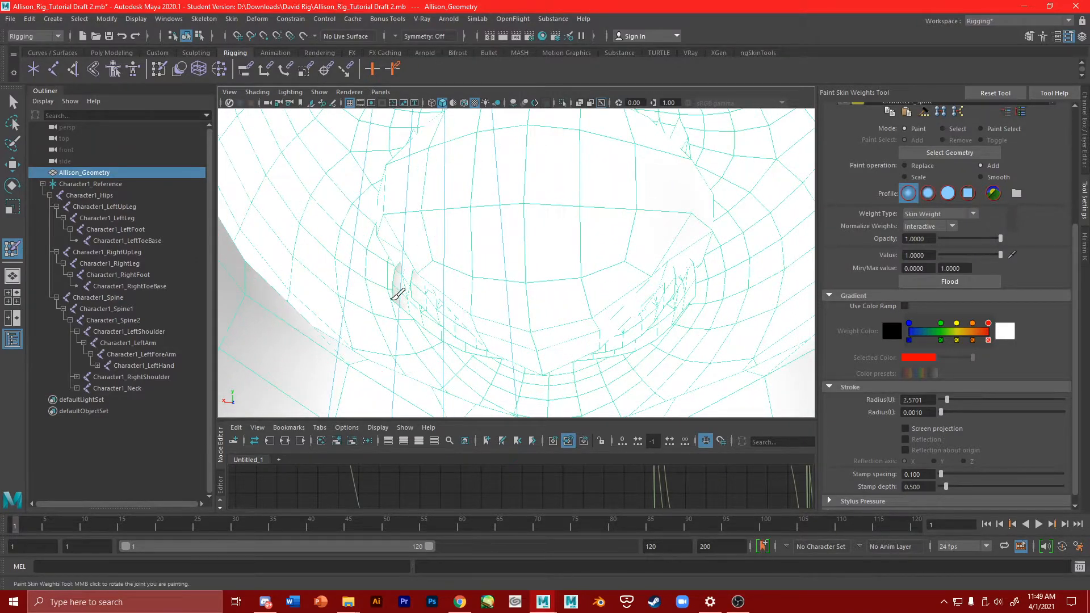
pyautogui.keyDown('alt'); pyautogui.moveTo(375, 226); pyautogui.dragTo(752, 384); pyautogui.keyUp('alt')
pyautogui.scroll(-5, 562, 219)
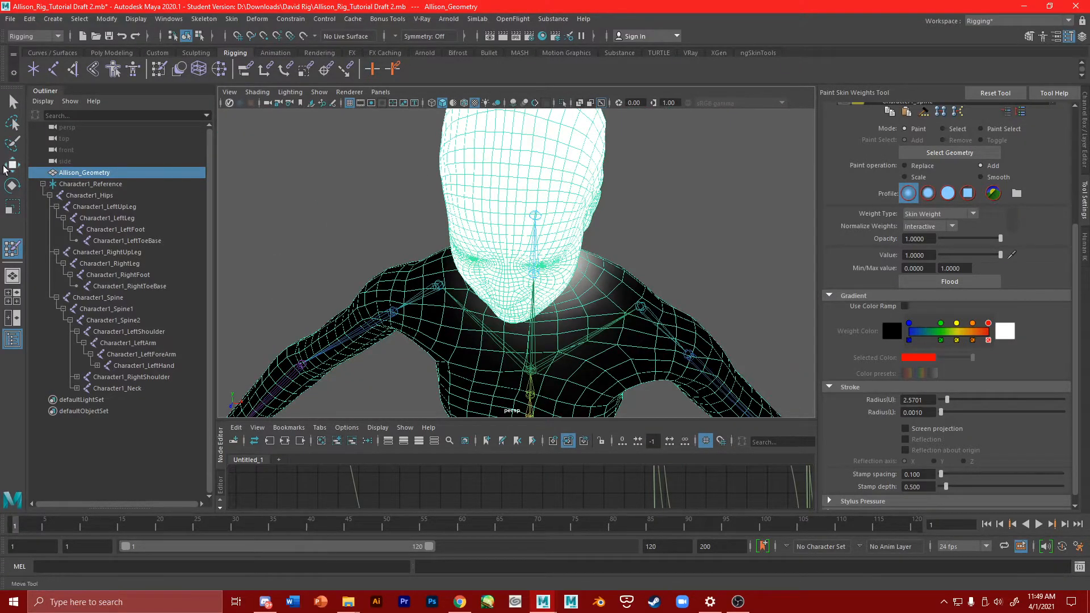
# Leave weight painting, test the head's deformation by rotating the neck joint, and undo the rotation.
pyautogui.click(9, 167)
pyautogui.click(729, 209)
pyautogui.scroll(-5, 729, 210)
pyautogui.keyDown('alt'); pyautogui.moveTo(579, 256); pyautogui.dragTo(571, 195); pyautogui.keyUp('alt')
pyautogui.scroll(5, 599, 213)
pyautogui.scroll(3, 599, 214)
pyautogui.click(525, 343)
pyautogui.press('e')
pyautogui.moveTo(525, 351); pyautogui.dragTo(533, 294)
pyautogui.hotkey('ctrl', 'z')
# Test-rotate the neck joint in several more directions, check the head in profile, and undo the rotations.
pyautogui.moveTo(552, 358); pyautogui.dragTo(628, 304)
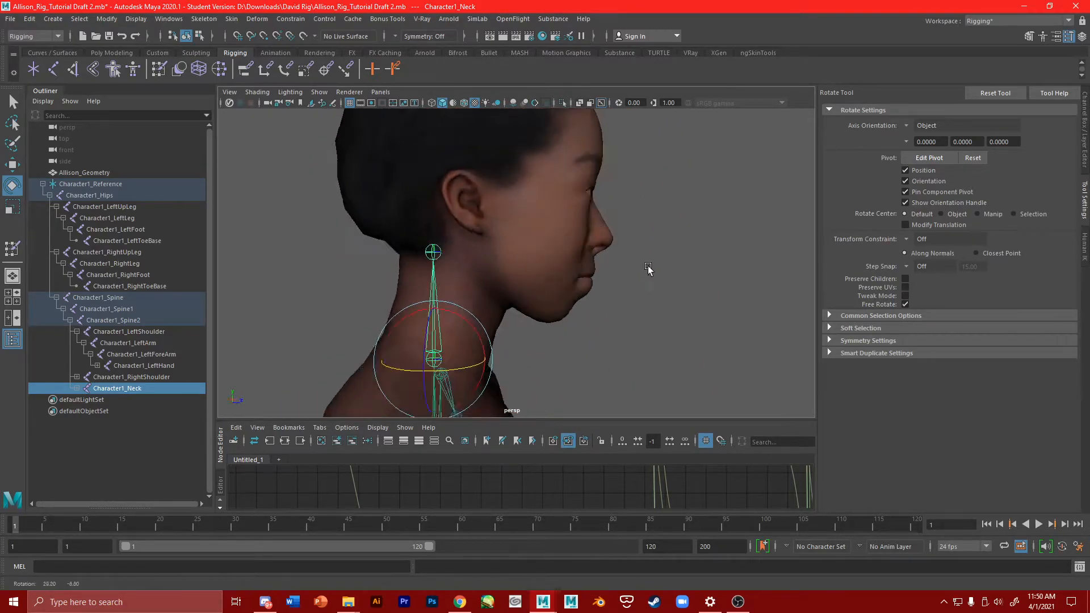
pyautogui.keyDown('alt'); pyautogui.moveTo(660, 269); pyautogui.dragTo(433, 265); pyautogui.keyUp('alt')
pyautogui.moveTo(582, 366); pyautogui.dragTo(647, 361)
pyautogui.keyDown('alt'); pyautogui.moveTo(471, 251); pyautogui.dragTo(616, 253); pyautogui.keyUp('alt')
pyautogui.hotkey('ctrl', 'z')
pyautogui.click(616, 253)
pyautogui.click(530, 346)
pyautogui.moveTo(518, 332); pyautogui.dragTo(710, 271)
pyautogui.hotkey('ctrl', 'z')
pyautogui.hotkey('ctrl', 'z')
pyautogui.hotkey('ctrl', 'z')
# Tilt the head back with the neck joint and check the mouth, chin and neck for deformation errors.
pyautogui.click(530, 349)
pyautogui.moveTo(527, 357); pyautogui.dragTo(537, 302)
pyautogui.keyDown('alt'); pyautogui.moveTo(528, 255); pyautogui.dragTo(624, 281); pyautogui.keyUp('alt')
pyautogui.hotkey('ctrl', 'z')
pyautogui.moveTo(493, 311); pyautogui.dragTo(675, 189)
pyautogui.scroll(3, 598, 168)
pyautogui.keyDown('alt'); pyautogui.moveTo(599, 168); pyautogui.dragTo(522, 150); pyautogui.keyUp('alt')
pyautogui.click(528, 150)
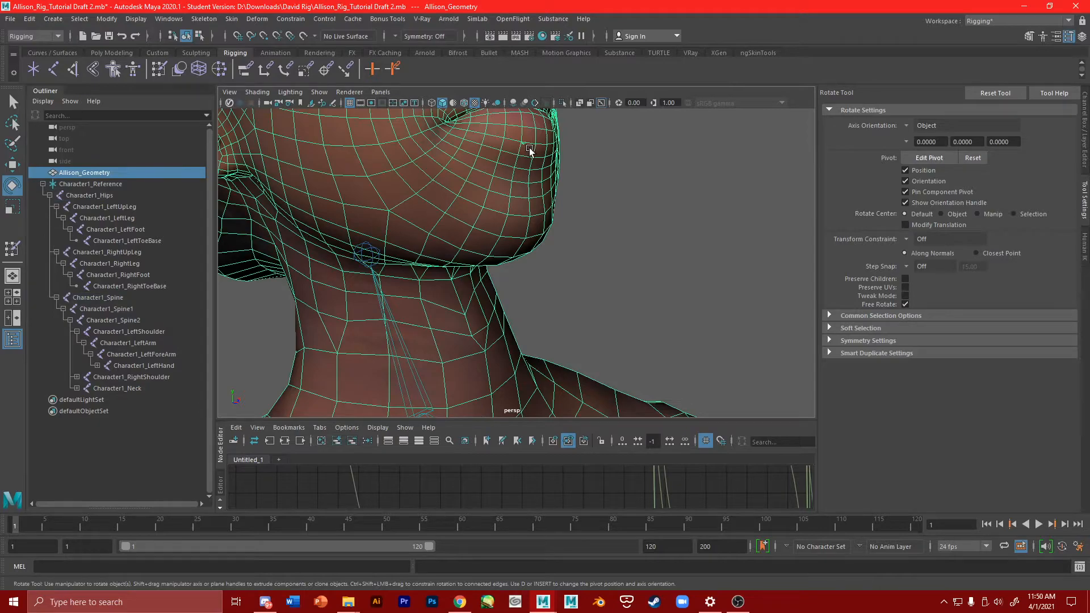
pyautogui.click(643, 154)
pyautogui.scroll(-3, 641, 154)
pyautogui.scroll(4, 472, 196)
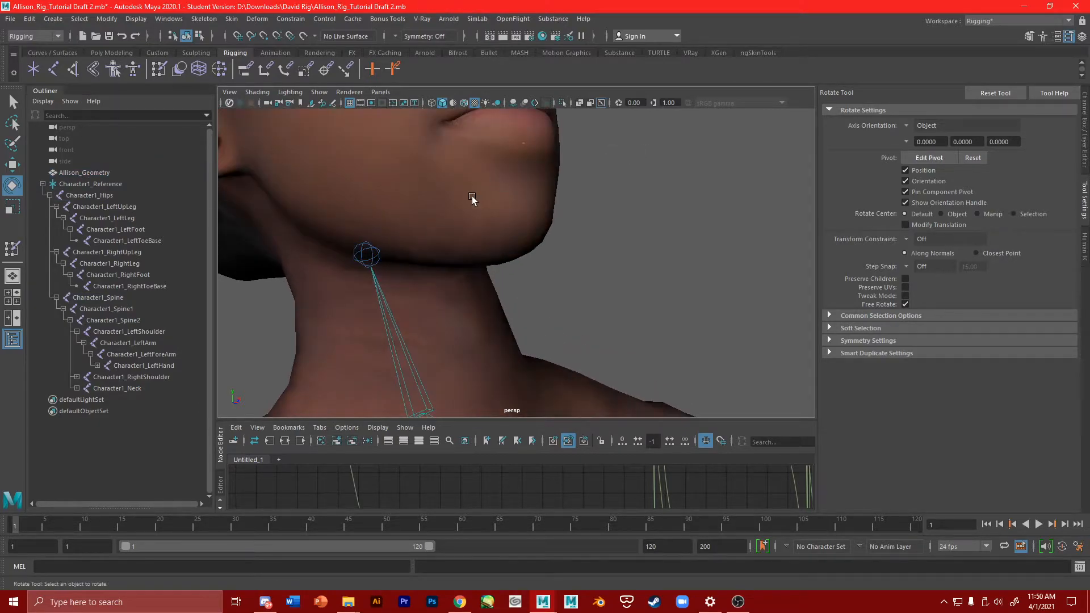
# Reopen Paint Skin Weights on the character mesh with brush radius 5.6075 to work on the tilted head.
pyautogui.click(393, 321)
pyautogui.keyDown('alt'); pyautogui.moveTo(456, 393); pyautogui.dragTo(481, 302); pyautogui.keyUp('alt')
pyautogui.click(411, 241)
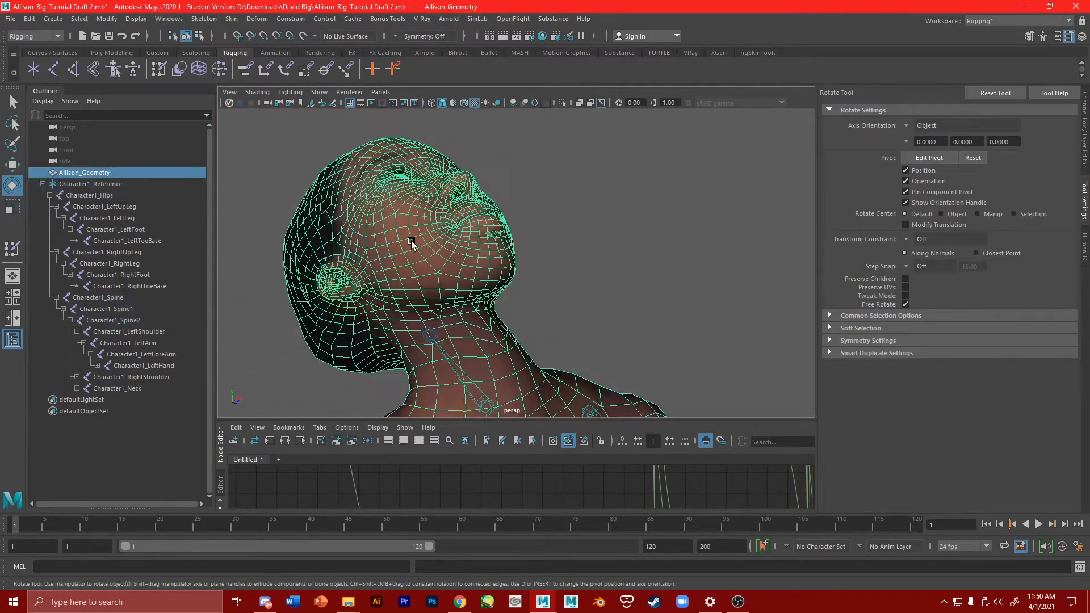
pyautogui.click(232, 19)
pyautogui.click(377, 102)
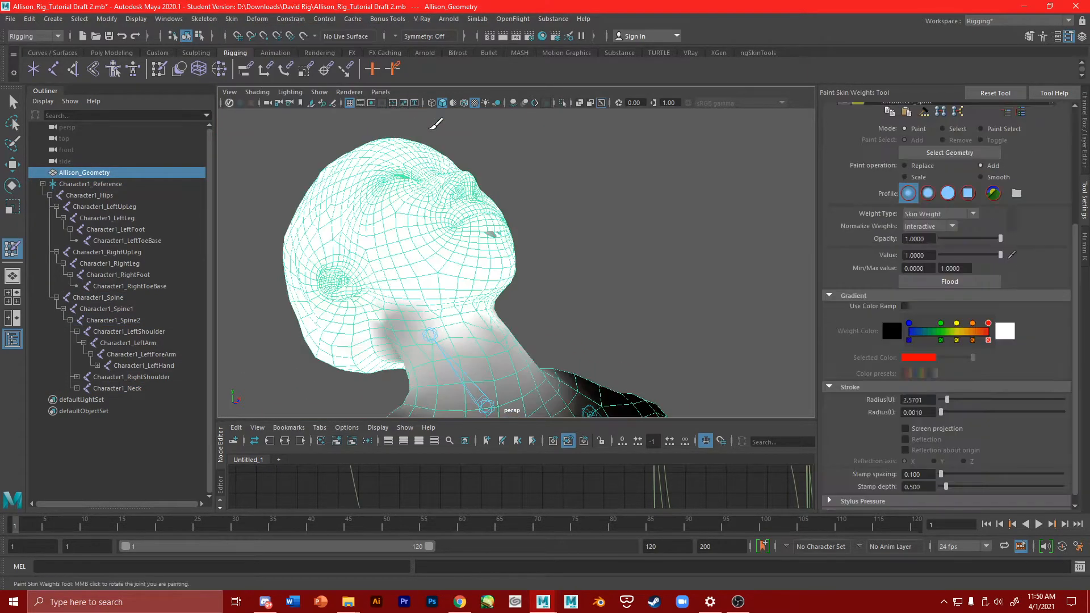
pyautogui.scroll(2, 478, 173)
pyautogui.keyDown('alt'); pyautogui.moveTo(477, 219); pyautogui.dragTo(707, 271); pyautogui.keyUp('alt')
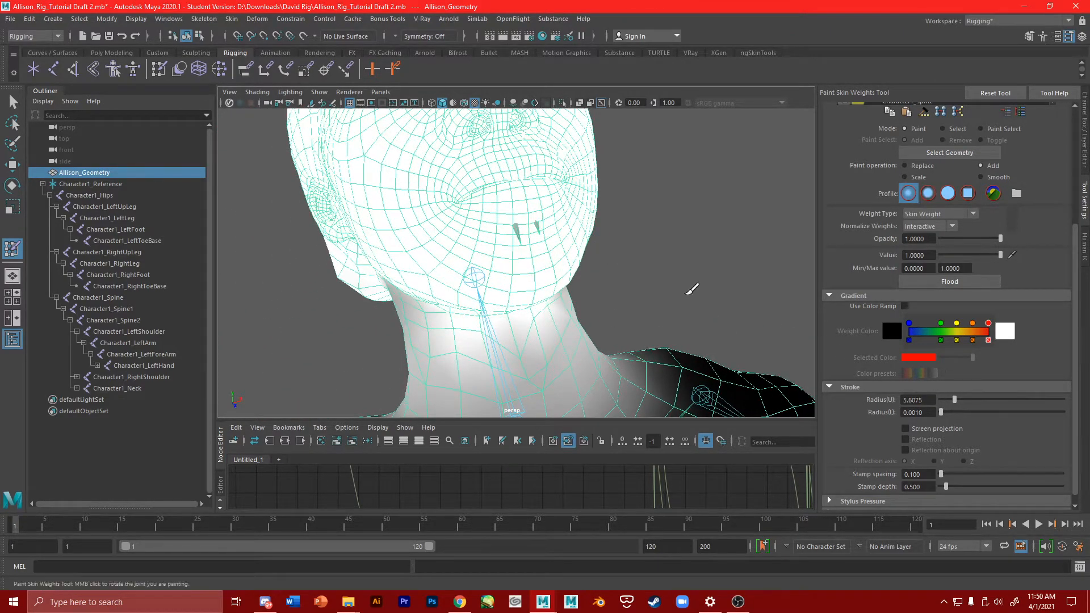
pyautogui.press('b')
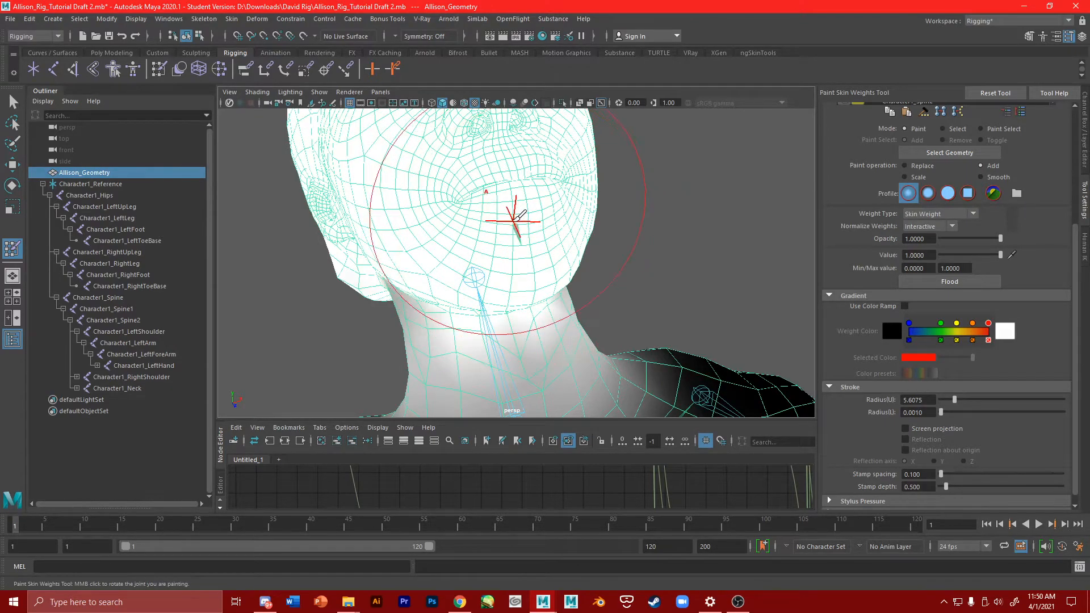
# Inspect the stray geometry poking through the chin and paint full neck influence over it.
pyautogui.scroll(3, 500, 222)
pyautogui.keyDown('alt'); pyautogui.moveTo(500, 223); pyautogui.dragTo(550, 181); pyautogui.keyUp('alt')
pyautogui.scroll(3, 550, 180)
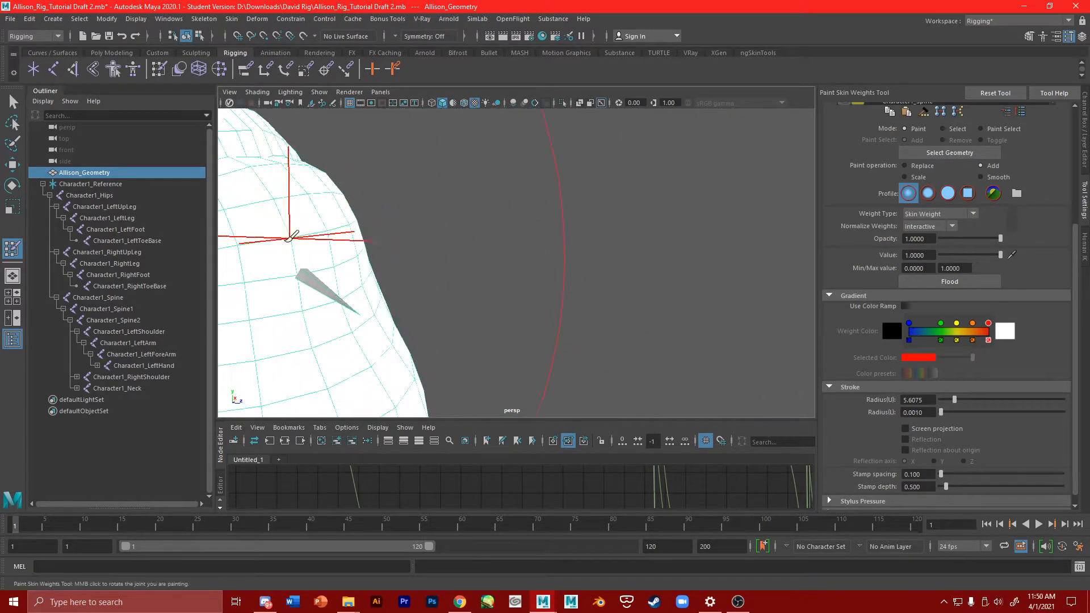
pyautogui.keyDown('alt'); pyautogui.moveTo(414, 213); pyautogui.dragTo(634, 208, button='middle'); pyautogui.keyUp('alt')
pyautogui.scroll(2, 634, 209)
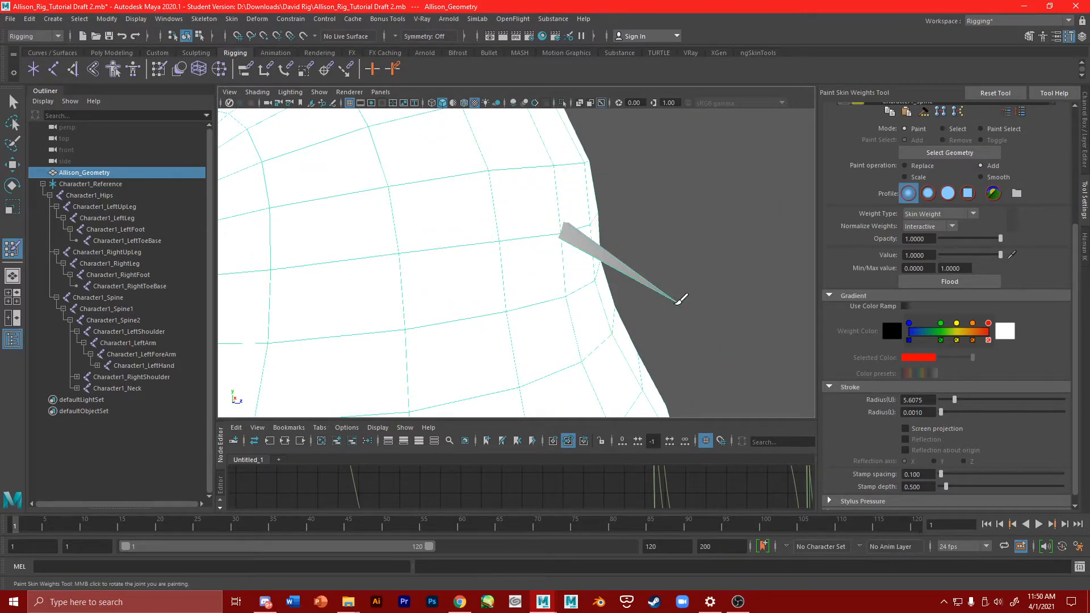
pyautogui.keyDown('alt'); pyautogui.moveTo(636, 248); pyautogui.dragTo(730, 257); pyautogui.keyUp('alt')
pyautogui.scroll(-5, 458, 275)
pyautogui.moveTo(327, 241)
pyautogui.keyDown('alt'); pyautogui.mouseDown()
pyautogui.moveTo(522, 270)
pyautogui.moveTo(513, 230)
pyautogui.moveTo(518, 271)
pyautogui.moveTo(579, 297)
pyautogui.moveTo(558, 174)
pyautogui.moveTo(477, 226)
pyautogui.moveTo(537, 253)
pyautogui.mouseUp(); pyautogui.keyUp('alt')
pyautogui.scroll(-6, 562, 192)
pyautogui.middleClick(543, 199)
pyautogui.scroll(5, 536, 227)
pyautogui.click(538, 222)
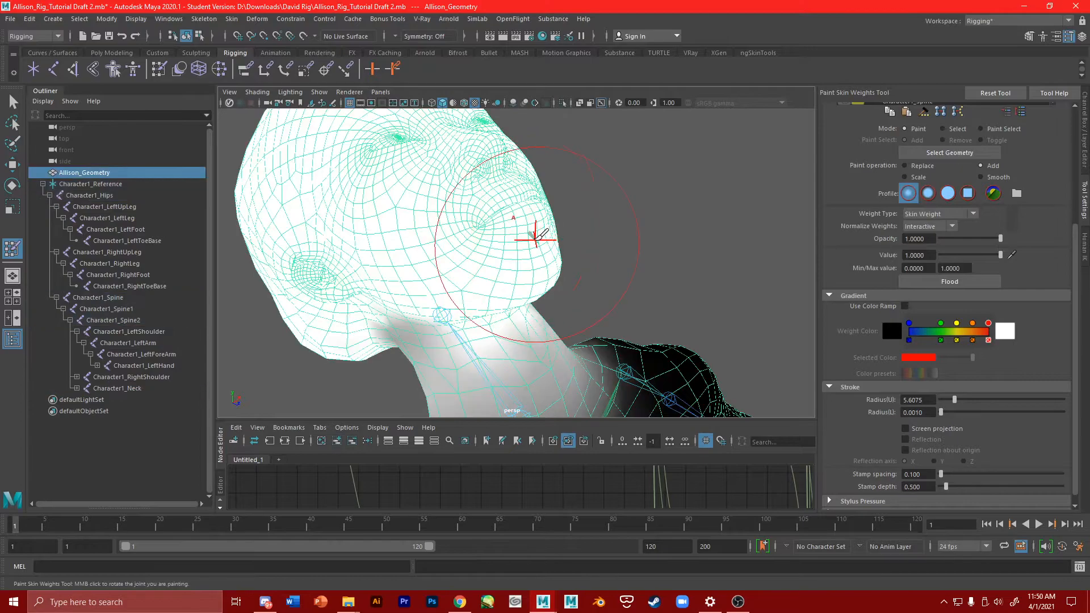
pyautogui.scroll(4, 539, 232)
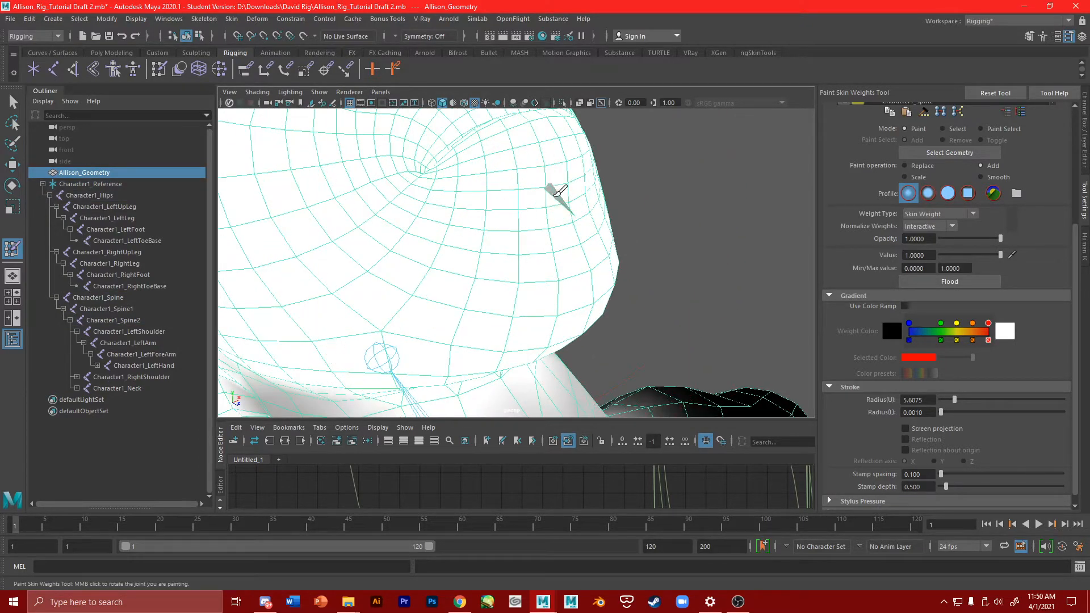
# Enable X-Ray shading and leave weight painting to examine where the stray chin geometry connects inside the mouth.
pyautogui.click(255, 92)
pyautogui.click(275, 208)
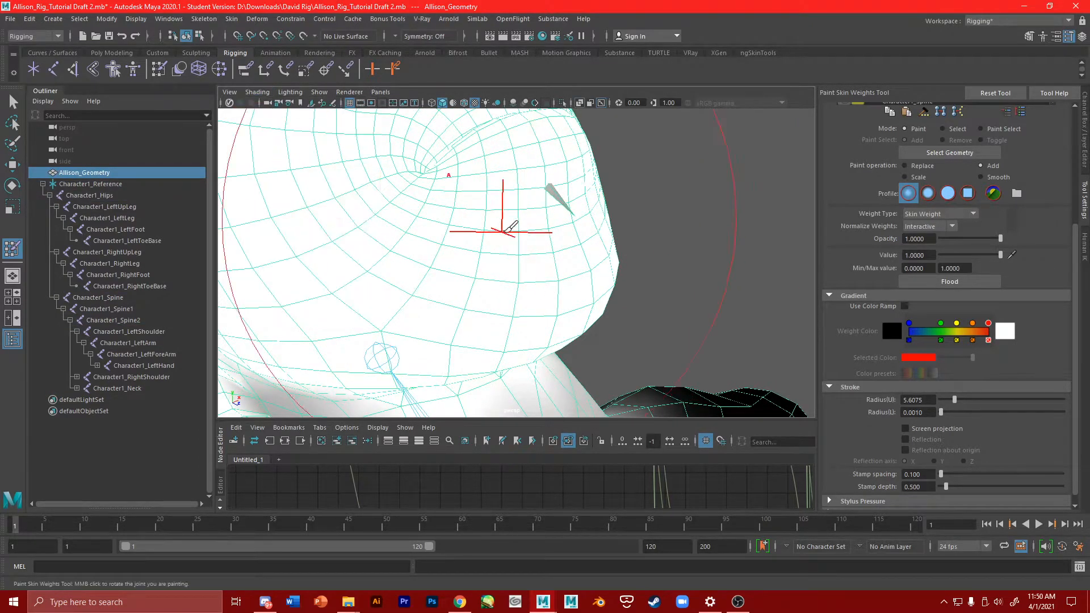
pyautogui.click(258, 92)
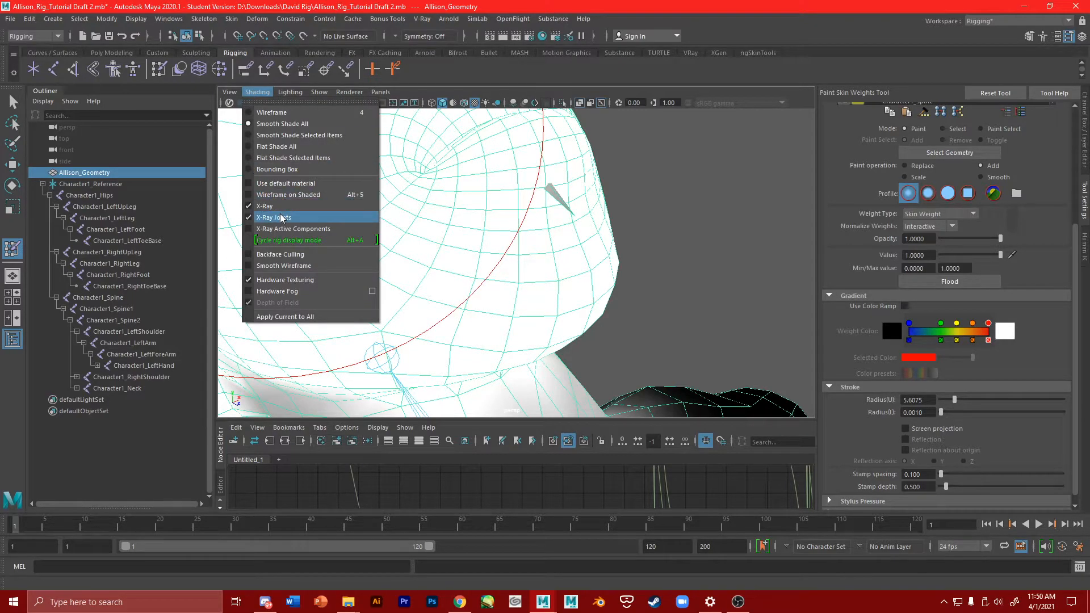
pyautogui.click(13, 164)
pyautogui.click(720, 208)
pyautogui.scroll(-5, 609, 170)
pyautogui.keyDown('alt'); pyautogui.moveTo(610, 170); pyautogui.dragTo(554, 180); pyautogui.keyUp('alt')
pyautogui.scroll(3, 522, 185)
pyautogui.scroll(2, 511, 202)
pyautogui.click(511, 202)
pyautogui.scroll(3, 511, 202)
# Turn off X-Ray shading and reopen Paint Skin Weights on the character mesh.
pyautogui.click(232, 18)
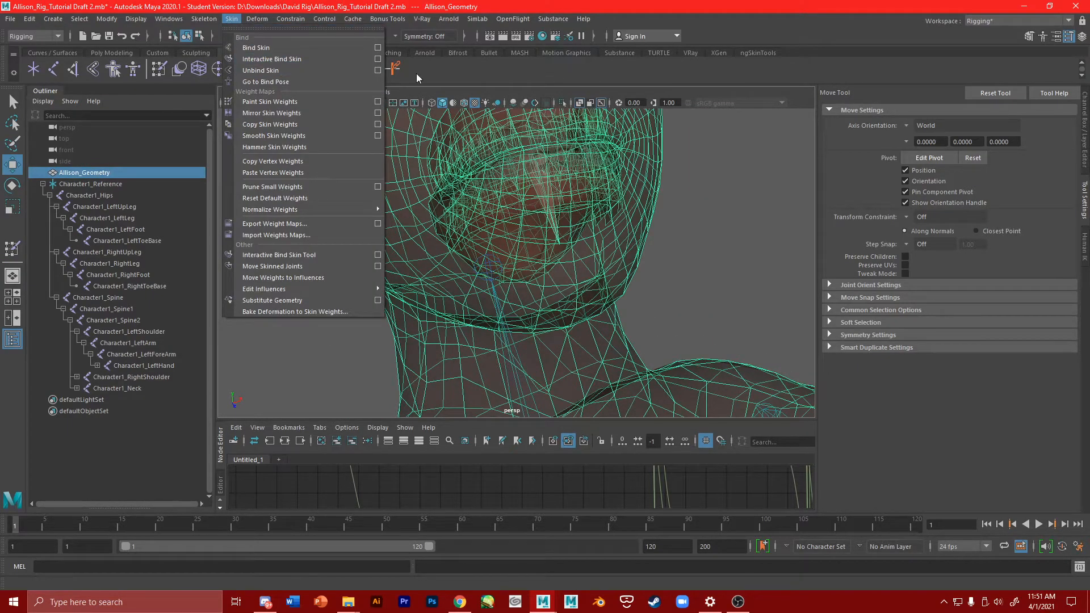
pyautogui.click(248, 91)
pyautogui.click(258, 92)
pyautogui.click(274, 204)
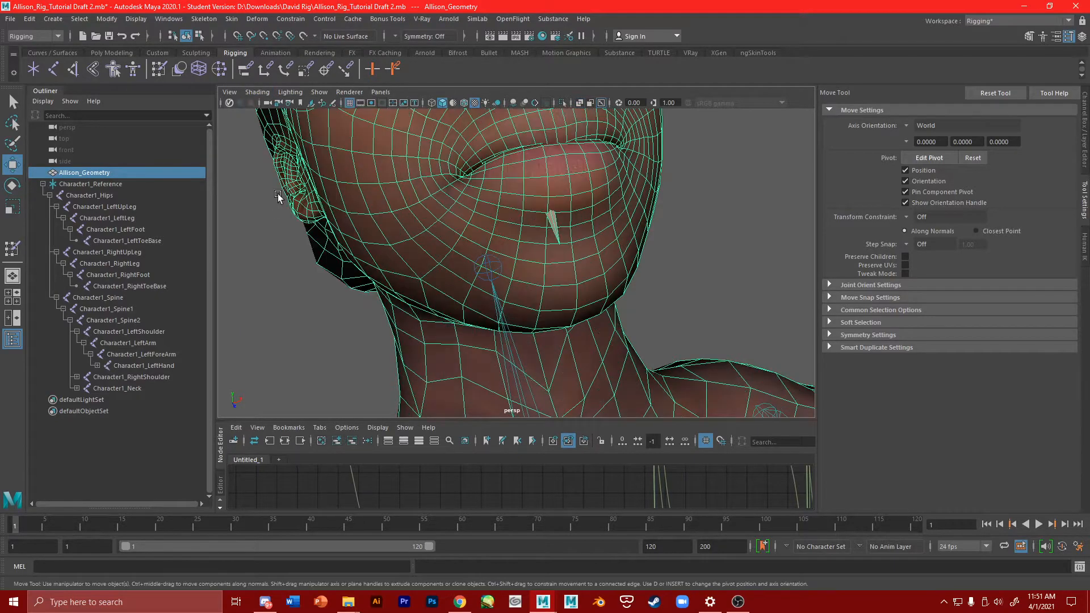
pyautogui.click(258, 91)
pyautogui.click(234, 19)
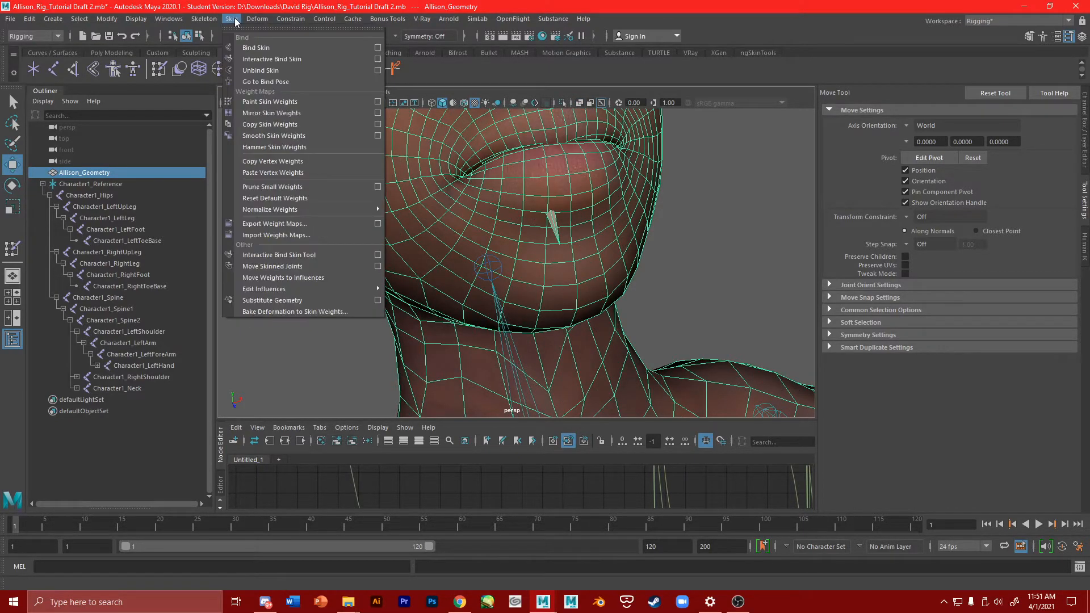
pyautogui.click(372, 102)
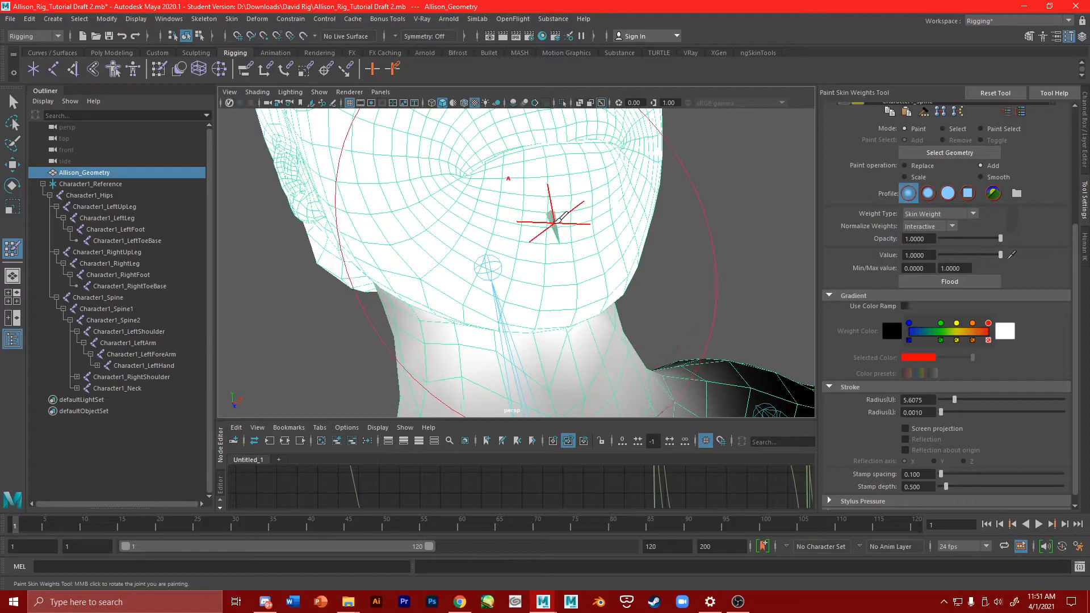
# Paint over the remaining spike on the chin with upper brush radius 11.4486, and set the lower radius to 7.2430.
pyautogui.click(969, 400)
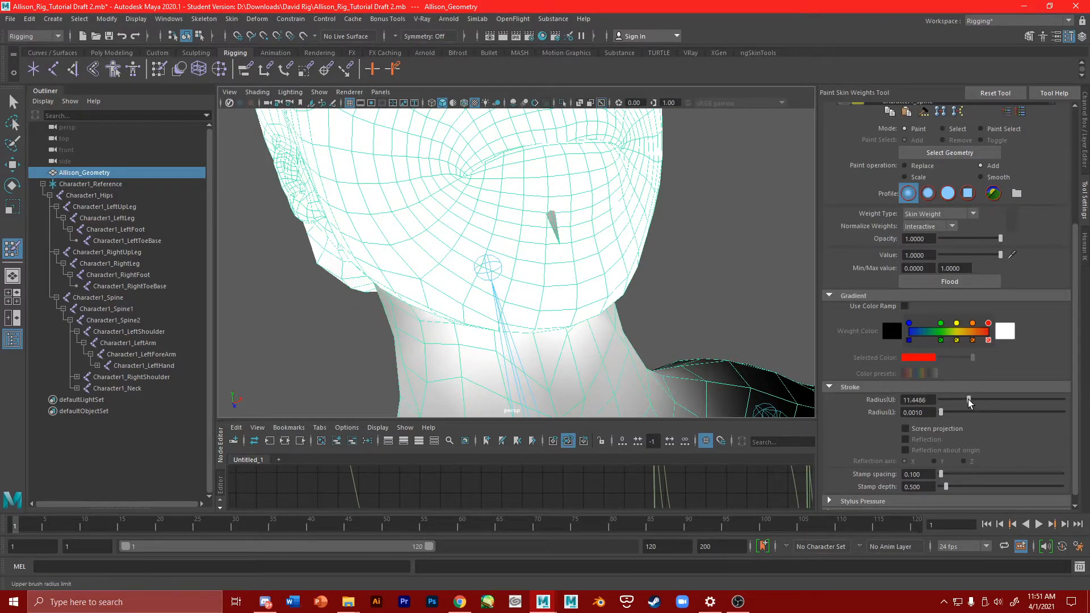
pyautogui.click(552, 215)
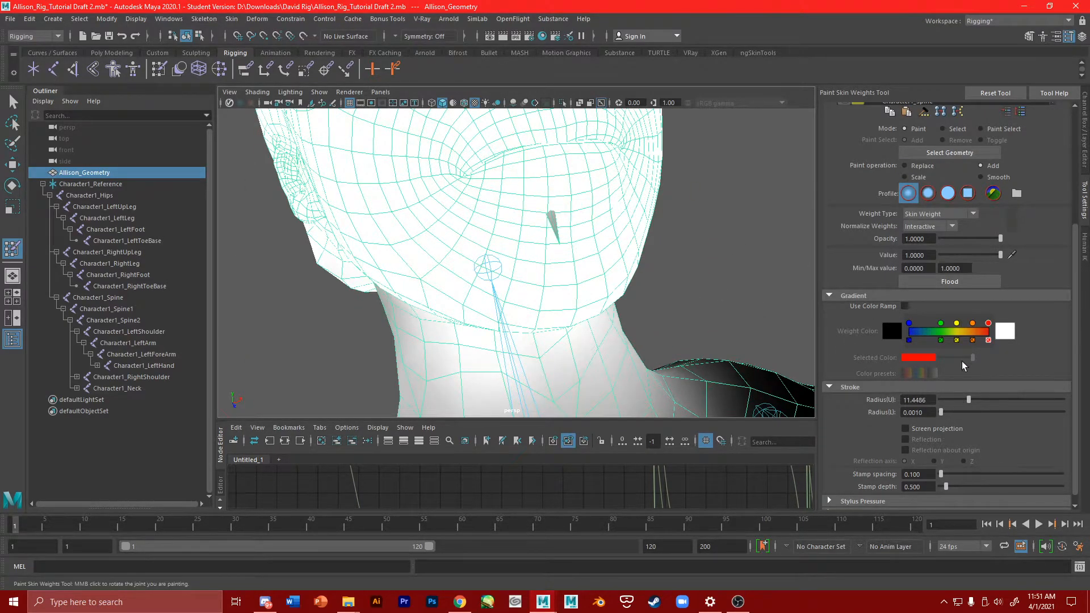
pyautogui.click(962, 412)
pyautogui.scroll(-6, 549, 213)
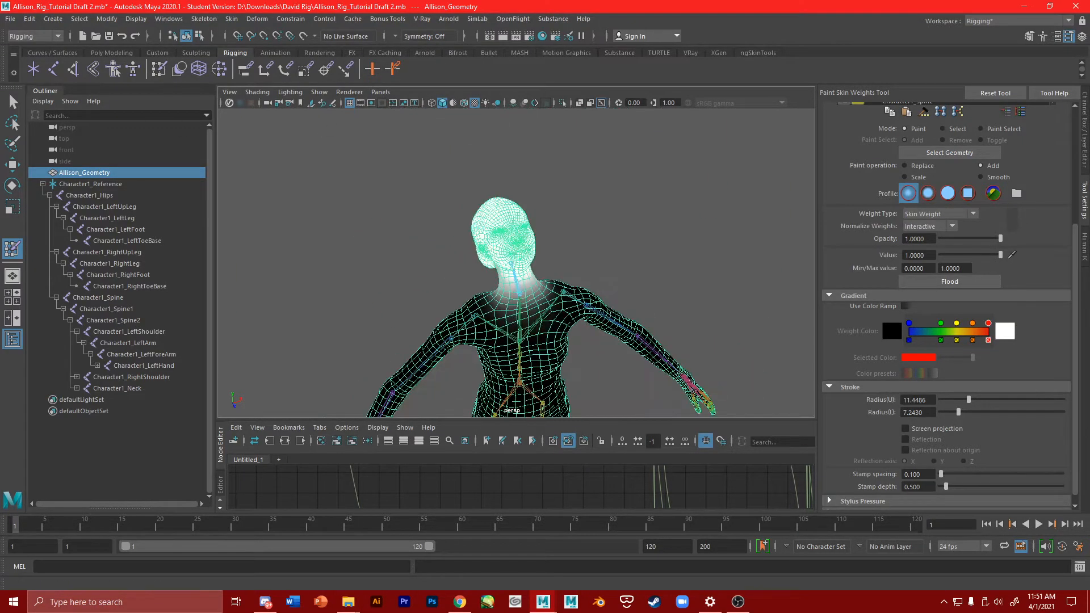
# Leave weight painting and examine the spike below the lower lip on the shaded face.
pyautogui.click(13, 165)
pyautogui.click(742, 200)
pyautogui.scroll(5, 462, 161)
pyautogui.keyDown('alt'); pyautogui.moveTo(462, 161); pyautogui.dragTo(494, 187); pyautogui.keyUp('alt')
pyautogui.scroll(6, 490, 183)
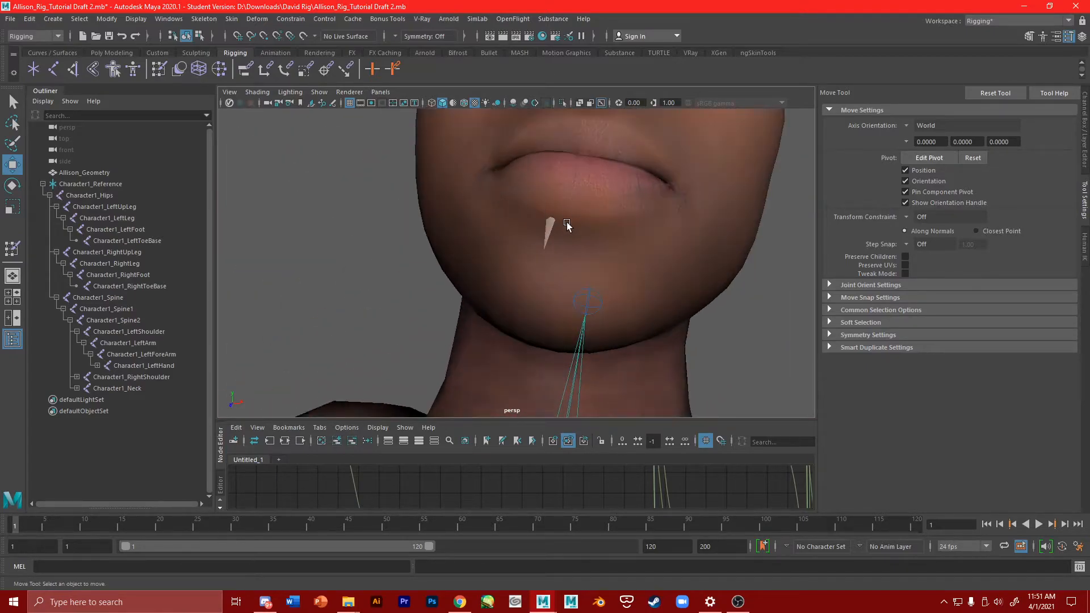
pyautogui.click(568, 222)
pyautogui.scroll(-2, 546, 180)
pyautogui.scroll(-7, 546, 180)
pyautogui.keyDown('alt'); pyautogui.moveTo(458, 137); pyautogui.dragTo(496, 155); pyautogui.keyUp('alt')
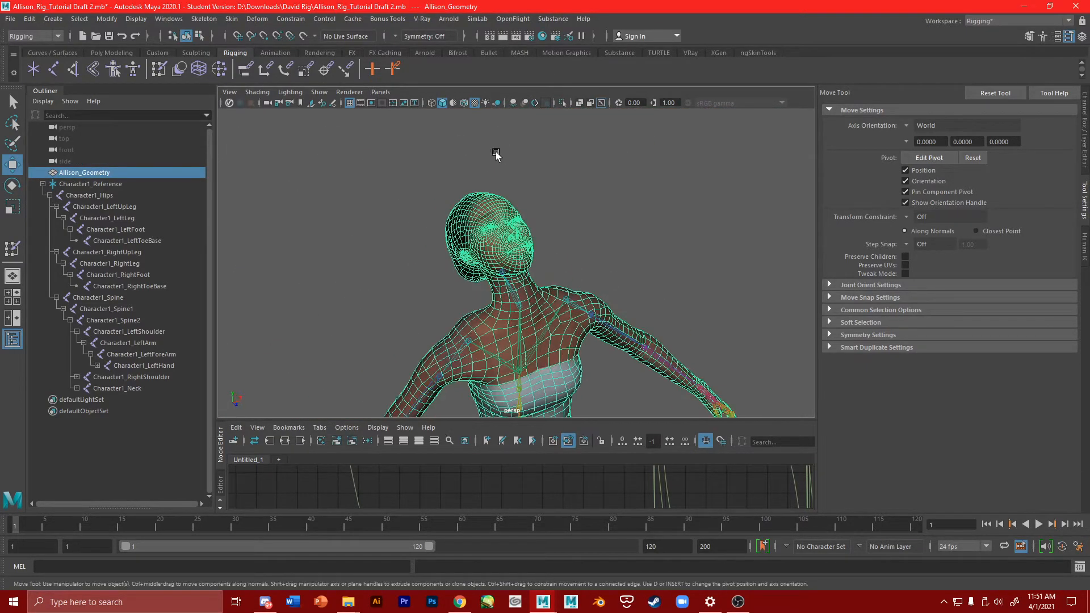
# Select the neck joint and return the skeleton to its bind pose.
pyautogui.click(513, 290)
pyautogui.click(232, 19)
pyautogui.click(341, 67)
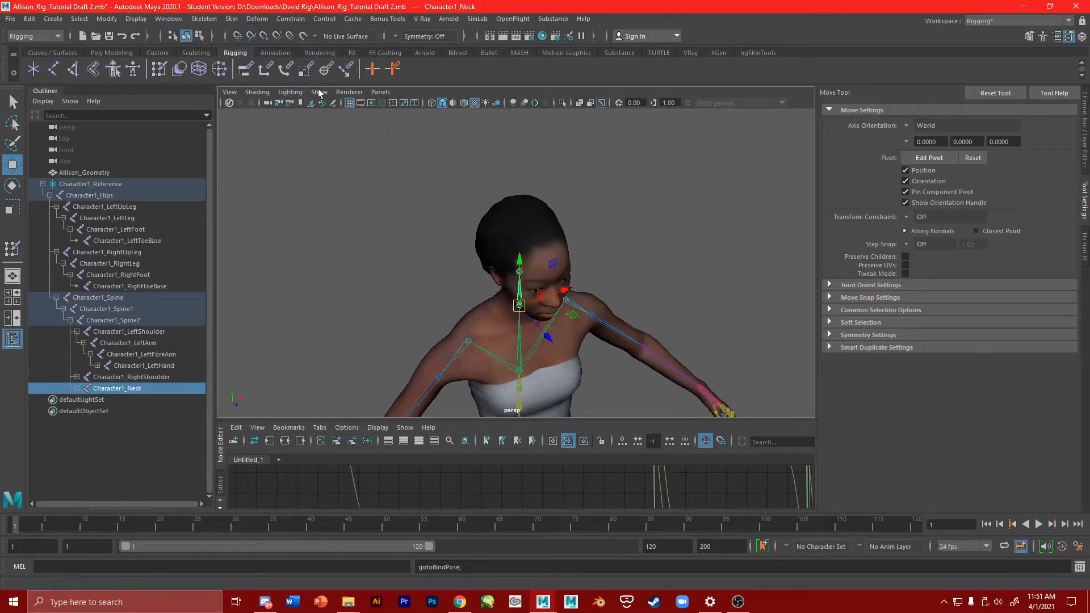
pyautogui.click(645, 243)
pyautogui.keyDown('alt'); pyautogui.moveTo(645, 243); pyautogui.dragTo(606, 285); pyautogui.keyUp('alt')
pyautogui.scroll(5, 575, 182)
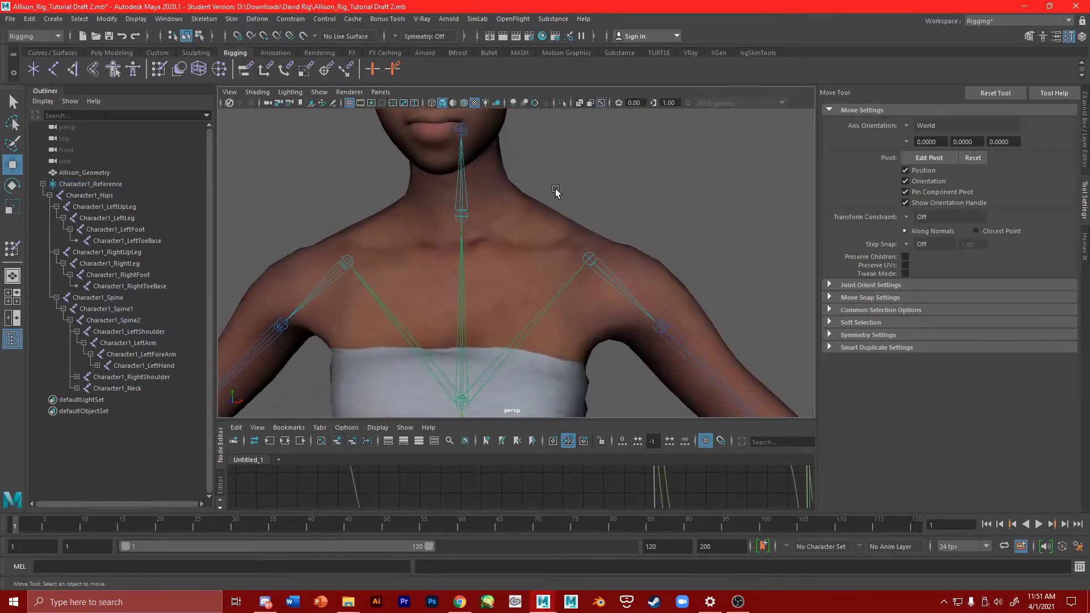
# Rotate the neck joint from the bind pose to test the head and neck deformation, and undo the rotations.
pyautogui.click(465, 206)
pyautogui.press('e')
pyautogui.moveTo(458, 206); pyautogui.dragTo(498, 196)
pyautogui.hotkey('ctrl', 'z')
pyautogui.scroll(-5, 555, 187)
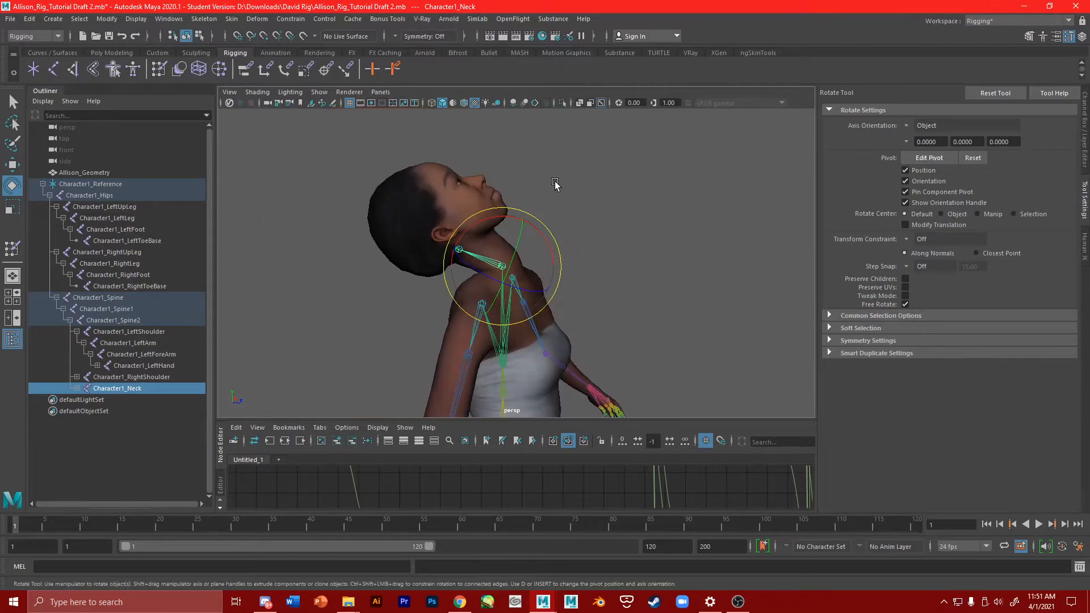
pyautogui.hotkey('ctrl', 'z')
# Rotate the right upper leg joint about -92 degrees around X to test the hip deformation, and undo it.
pyautogui.click(637, 195)
pyautogui.keyDown('alt'); pyautogui.moveTo(703, 190); pyautogui.dragTo(621, 324); pyautogui.keyUp('alt')
pyautogui.keyDown('alt'); pyautogui.moveTo(621, 325); pyautogui.dragTo(518, 257, button='right'); pyautogui.keyUp('alt')
pyautogui.moveTo(497, 248); pyautogui.dragTo(508, 198)
pyautogui.hotkey('ctrl', 'z')
pyautogui.hotkey('ctrl', 'z')
pyautogui.click(473, 243)
pyautogui.moveTo(483, 258); pyautogui.dragTo(548, 254)
pyautogui.hotkey('ctrl', 'z')
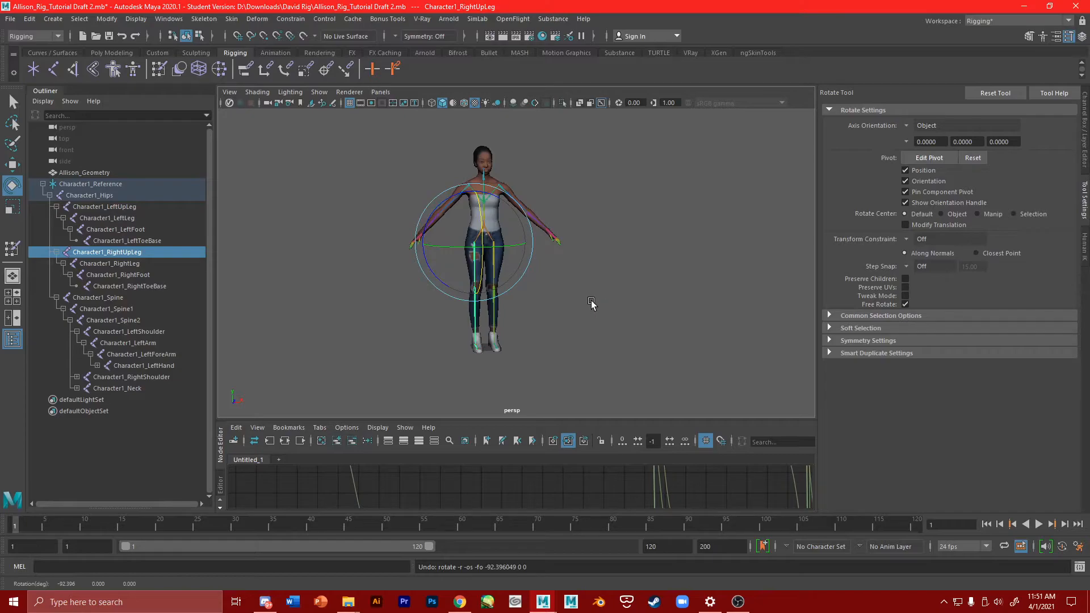
# Deselect the leg joint, collapse the skeleton hierarchy in the outliner and create a locator.
pyautogui.click(386, 206)
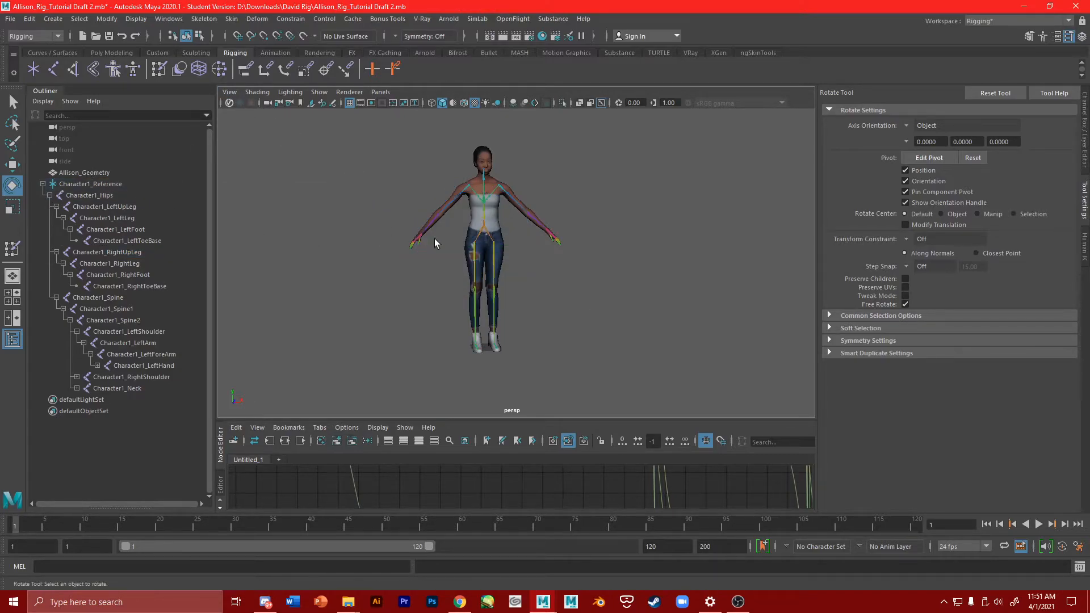
pyautogui.scroll(5, 553, 220)
pyautogui.scroll(-5, 465, 255)
pyautogui.click(44, 184)
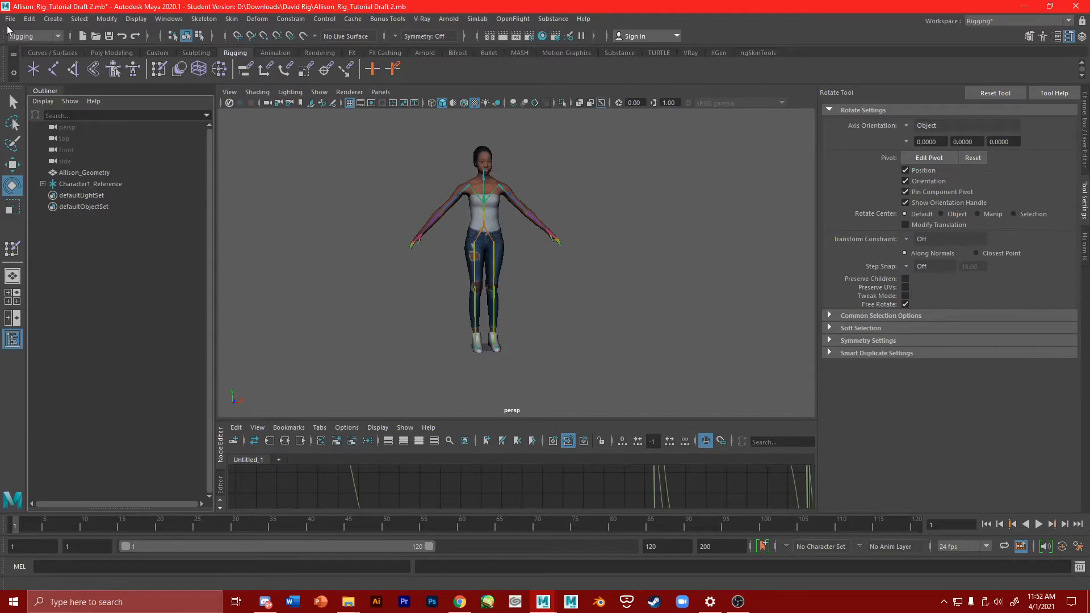
pyautogui.click(52, 19)
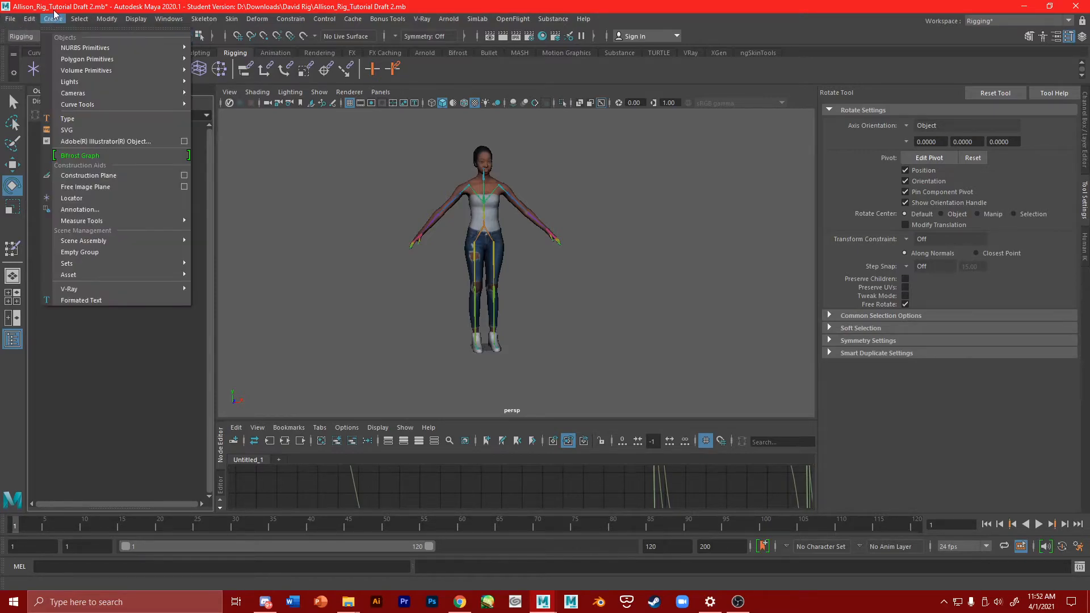
pyautogui.moveTo(87, 59)
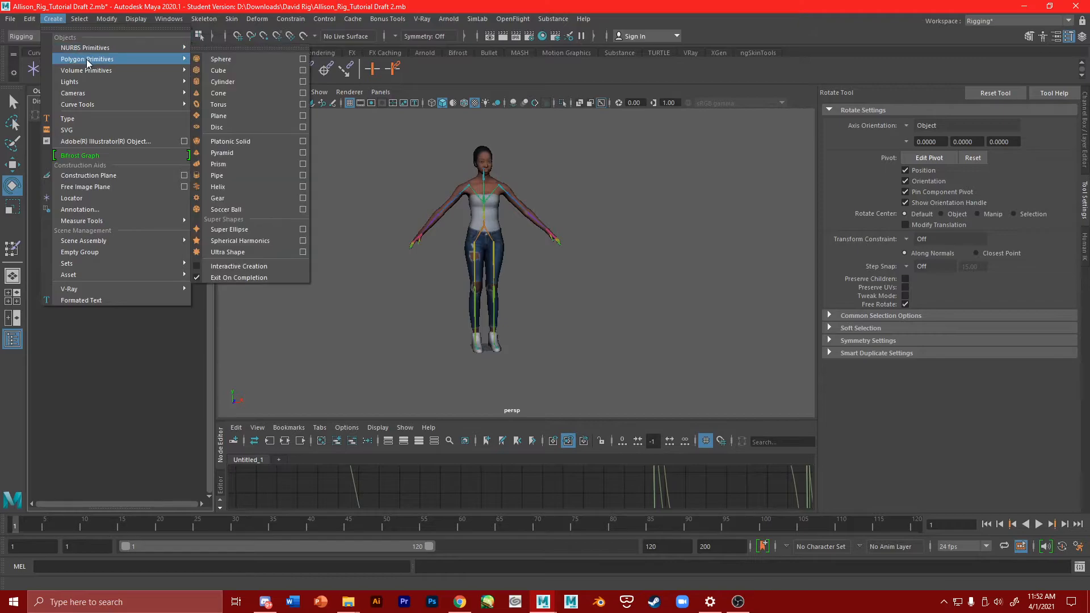
pyautogui.click(118, 197)
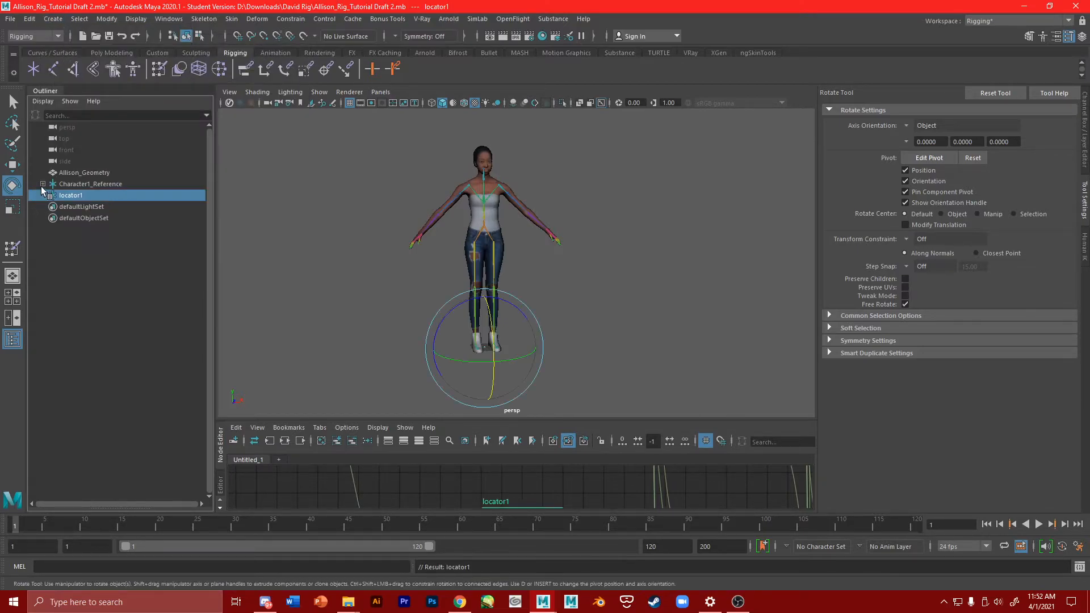
# Parent Character1_Reference under locator1 in the outliner.
pyautogui.click(94, 185)
pyautogui.keyDown('shift'); pyautogui.click(119, 194); pyautogui.keyUp('shift')
pyautogui.moveTo(119, 191); pyautogui.dragTo(53, 185, button='middle')
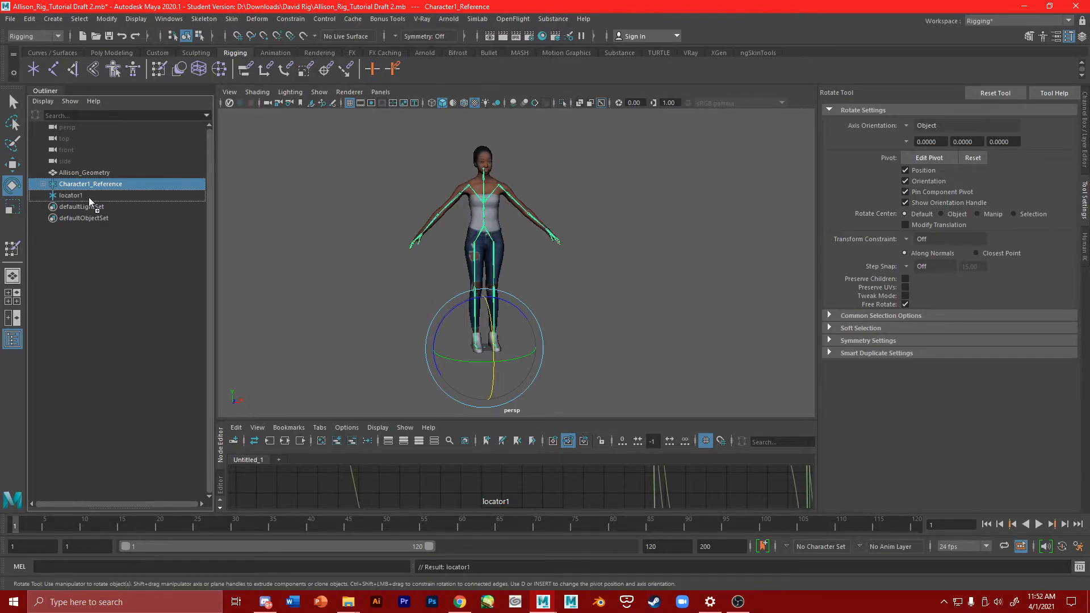
pyautogui.moveTo(88, 196); pyautogui.dragTo(89, 196, button='middle')
pyautogui.click(60, 186)
pyautogui.click(149, 241)
pyautogui.click(89, 188)
# Scale locator1 down uniformly to shrink the whole character and skeleton.
pyautogui.click(13, 207)
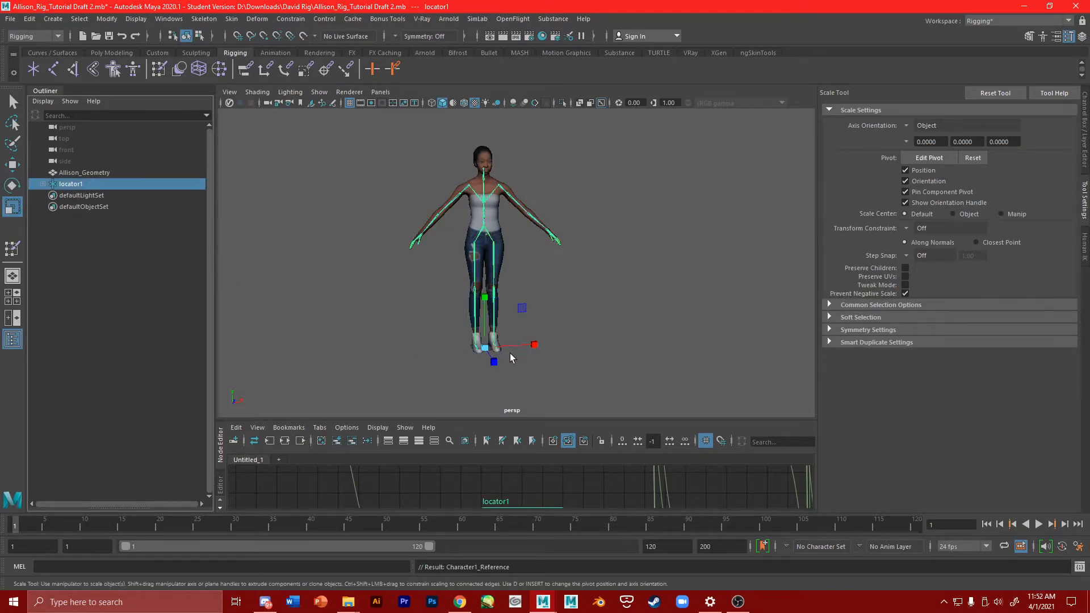
pyautogui.moveTo(485, 349); pyautogui.dragTo(315, 301)
pyautogui.keyDown('alt'); pyautogui.moveTo(504, 301); pyautogui.dragTo(513, 222, button='middle'); pyautogui.keyUp('alt')
pyautogui.scroll(5, 501, 222)
pyautogui.scroll(4, 499, 226)
pyautogui.keyDown('alt'); pyautogui.moveTo(363, 271); pyautogui.dragTo(587, 416, button='middle'); pyautogui.keyUp('alt')
pyautogui.scroll(5, 437, 245)
pyautogui.keyDown('alt'); pyautogui.moveTo(587, 416); pyautogui.dragTo(493, 281, button='right'); pyautogui.keyUp('alt')
pyautogui.keyDown('alt'); pyautogui.moveTo(494, 281); pyautogui.dragTo(533, 329, button='middle'); pyautogui.keyUp('alt')
pyautogui.moveTo(499, 360); pyautogui.dragTo(319, 195)
pyautogui.click(351, 210)
pyautogui.keyDown('alt'); pyautogui.moveTo(413, 214); pyautogui.dragTo(395, 159, button='middle'); pyautogui.keyUp('alt')
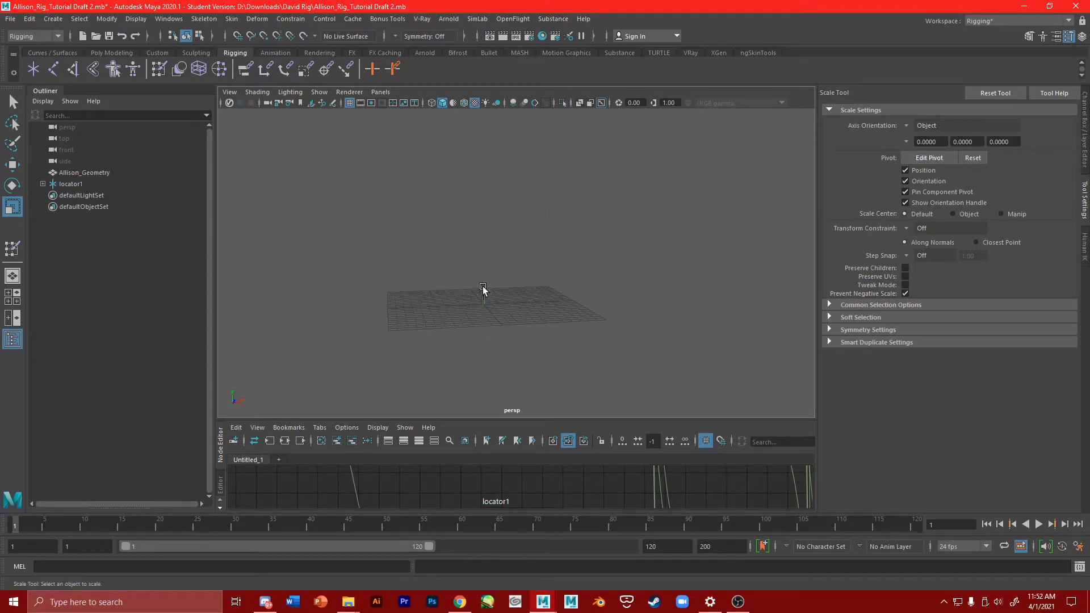
# Frame the view on locator1 and examine the shrunken character's size against the grid.
pyautogui.click(489, 298)
pyautogui.click(292, 190)
pyautogui.click(158, 188)
pyautogui.press('f')
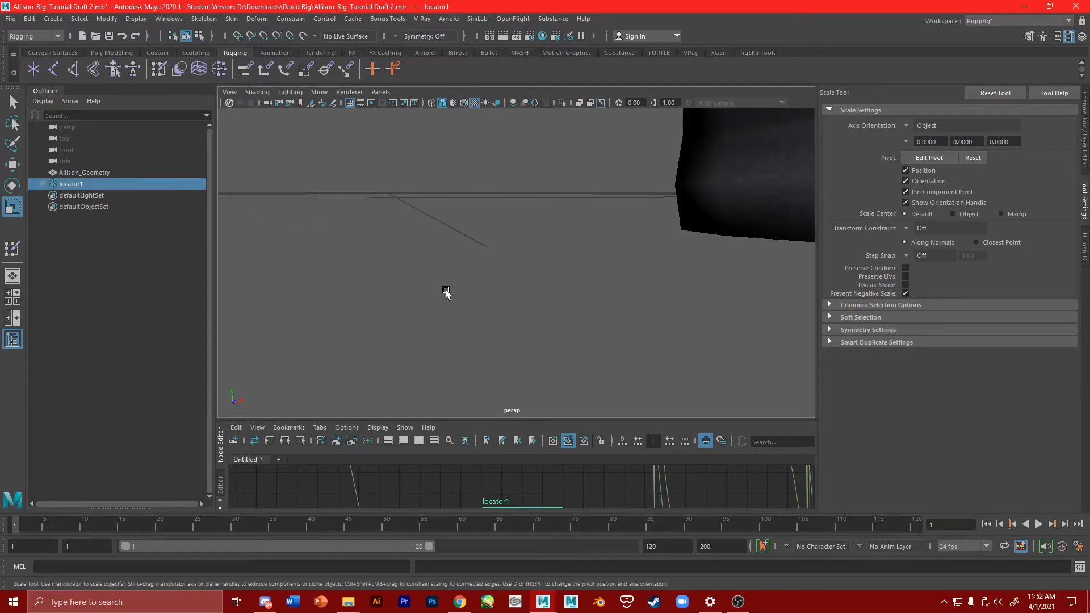
pyautogui.scroll(-6, 449, 322)
pyautogui.keyDown('alt'); pyautogui.moveTo(516, 173); pyautogui.dragTo(558, 200, button='middle'); pyautogui.keyUp('alt')
pyautogui.scroll(-3, 536, 250)
pyautogui.click(567, 183)
pyautogui.scroll(-5, 554, 205)
pyautogui.keyDown('alt'); pyautogui.moveTo(554, 191); pyautogui.dragTo(517, 227); pyautogui.keyUp('alt')
pyautogui.scroll(8, 500, 244)
# Select locator1 and adjust its uniform scale to about 0.017, checking the character's size against the grid.
pyautogui.click(62, 174)
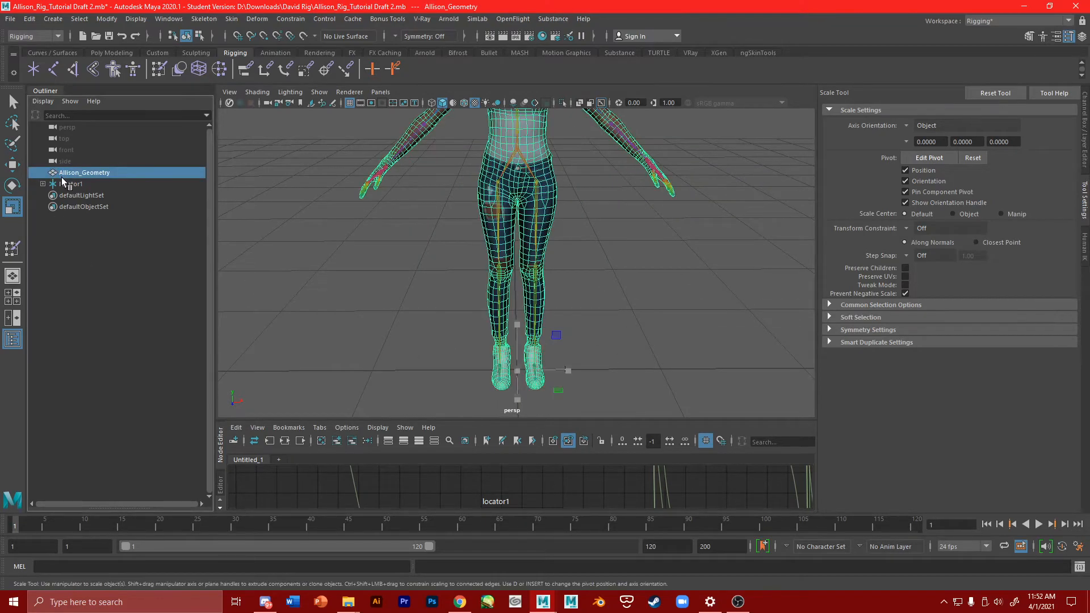
pyautogui.click(115, 183)
pyautogui.scroll(-8, 536, 376)
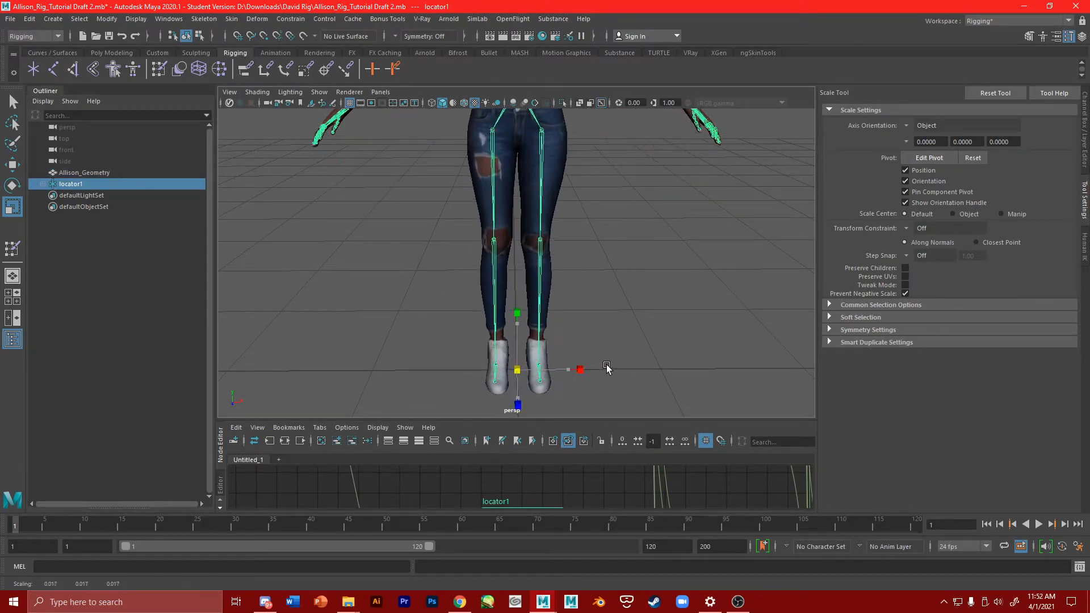
pyautogui.click(555, 175)
pyautogui.scroll(4, 513, 159)
pyautogui.scroll(5, 507, 152)
pyautogui.scroll(-3, 488, 182)
# Save the scene over the current file, accepting the student version notice.
pyautogui.click(11, 19)
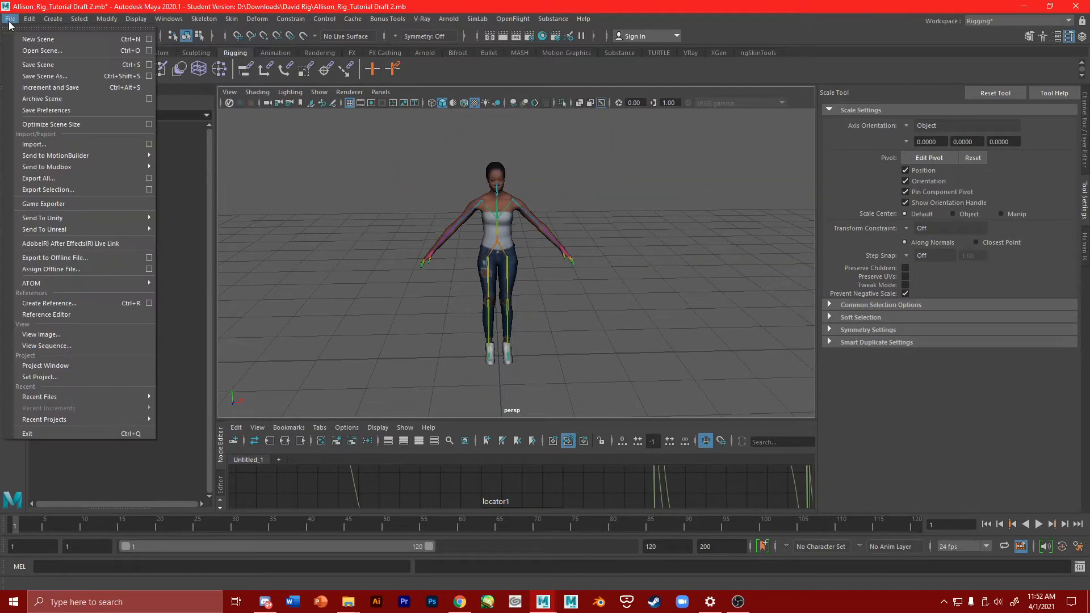
pyautogui.click(46, 67)
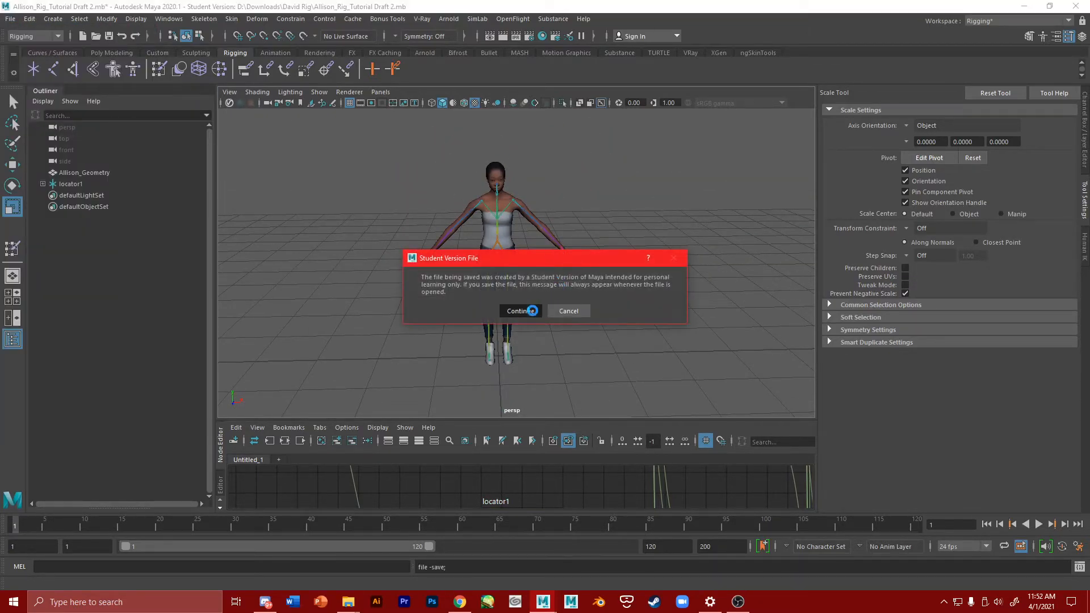
pyautogui.click(520, 310)
# Unparent Character1_Reference from locator1 and delete the locator.
pyautogui.click(42, 183)
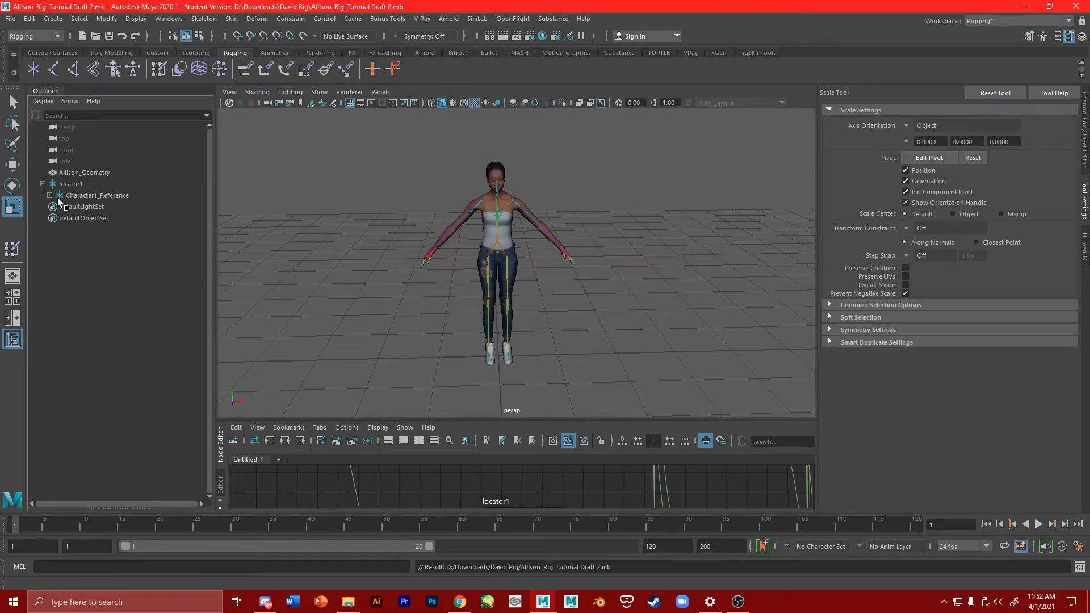
pyautogui.click(59, 195)
pyautogui.moveTo(56, 198); pyautogui.dragTo(64, 178, button='middle')
pyautogui.click(90, 196)
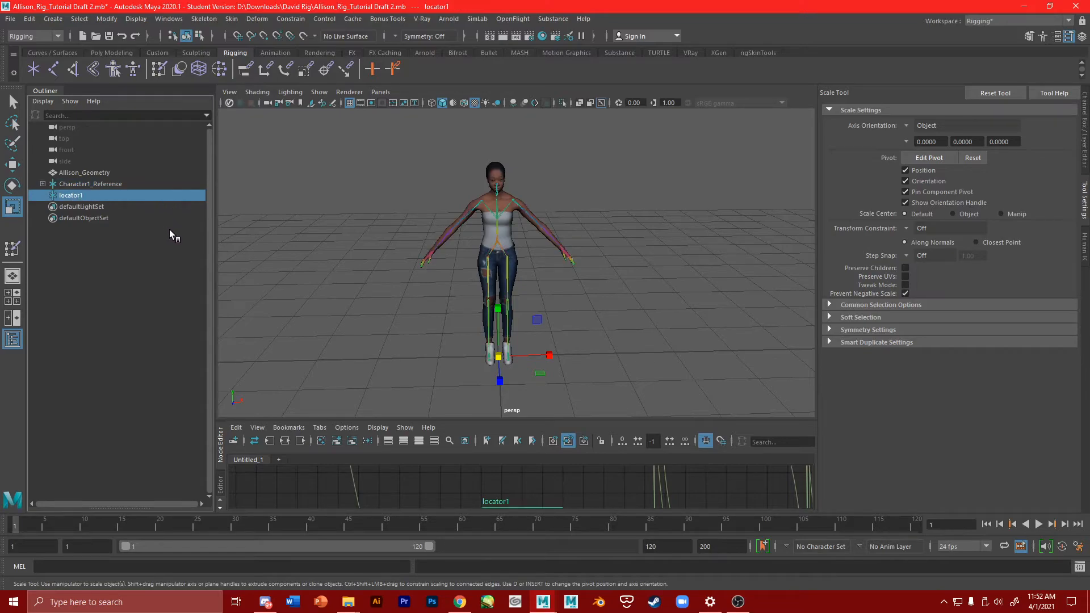
pyautogui.press('Delete')
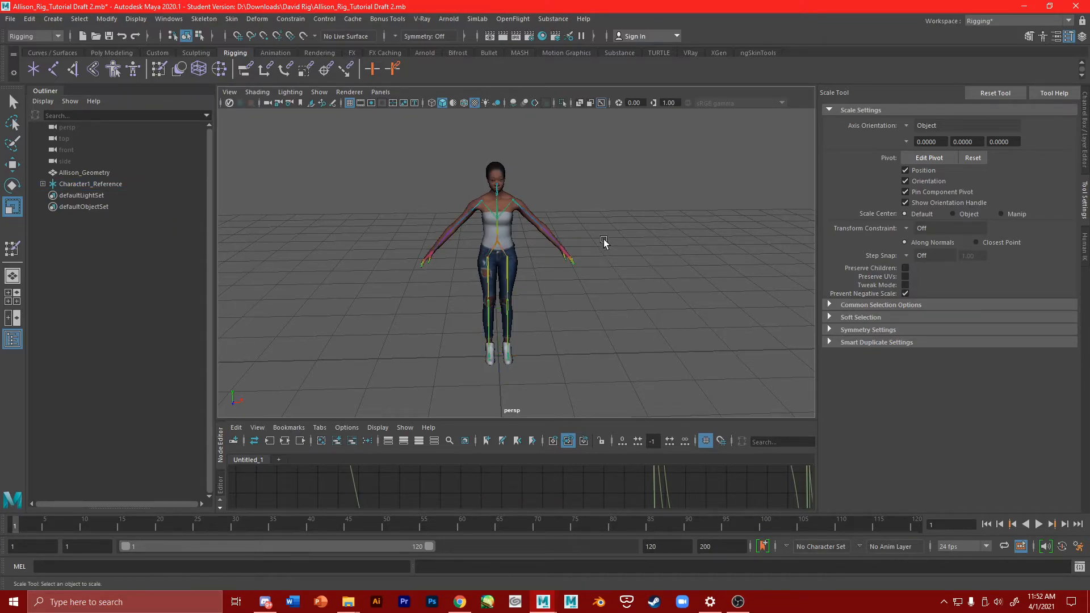
# Examine the resized character's body, arms, hands and feet with the joints from several angles.
pyautogui.scroll(-5, 561, 328)
pyautogui.scroll(8, 482, 264)
pyautogui.scroll(-2, 482, 264)
pyautogui.keyDown('alt'); pyautogui.moveTo(481, 253); pyautogui.dragTo(458, 188, button='middle'); pyautogui.keyUp('alt')
pyautogui.keyDown('alt'); pyautogui.moveTo(458, 187); pyautogui.dragTo(513, 197); pyautogui.keyUp('alt')
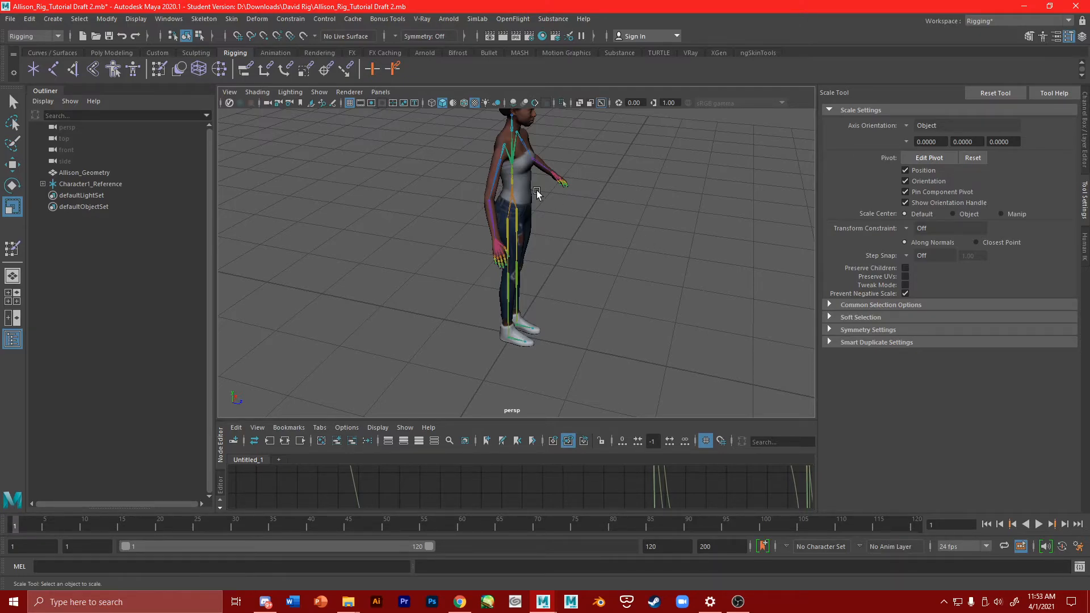
pyautogui.scroll(-3, 414, 196)
pyautogui.scroll(4, 414, 196)
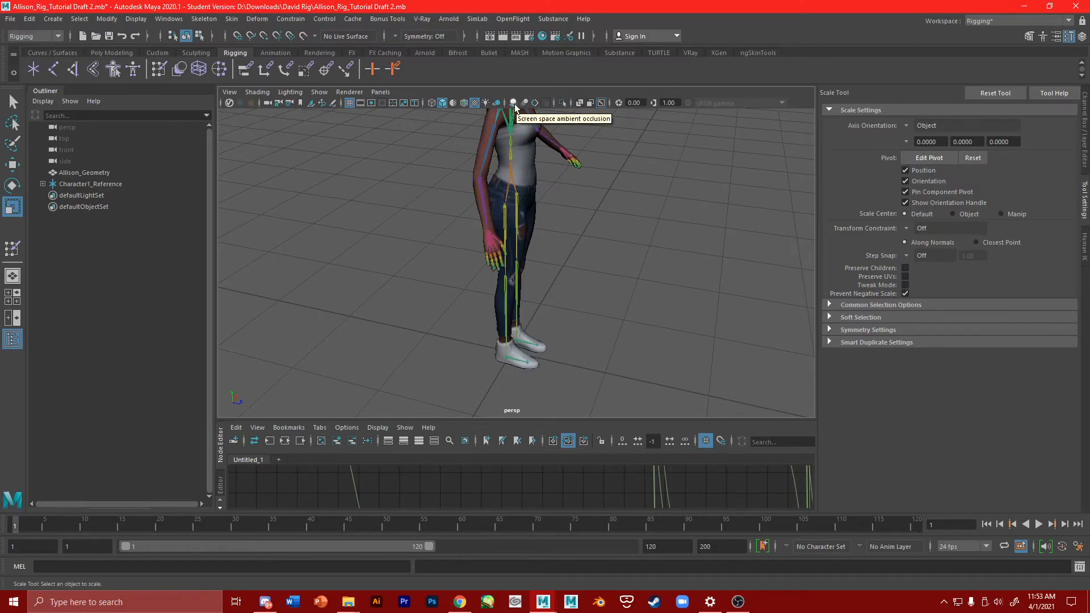
pyautogui.scroll(-3, 584, 183)
pyautogui.keyDown('alt'); pyautogui.moveTo(565, 220); pyautogui.dragTo(487, 212); pyautogui.keyUp('alt')
pyautogui.scroll(4, 480, 212)
pyautogui.moveTo(479, 212)
pyautogui.keyDown('alt'); pyautogui.mouseDown(button='middle')
pyautogui.moveTo(542, 307)
pyautogui.moveTo(516, 369)
pyautogui.moveTo(457, 249)
pyautogui.moveTo(489, 346)
pyautogui.moveTo(466, 207)
pyautogui.mouseUp(button='middle'); pyautogui.keyUp('alt')
pyautogui.click(557, 262)
pyautogui.click(534, 263)
pyautogui.keyDown('alt'); pyautogui.moveTo(466, 208); pyautogui.dragTo(452, 252); pyautogui.keyUp('alt')
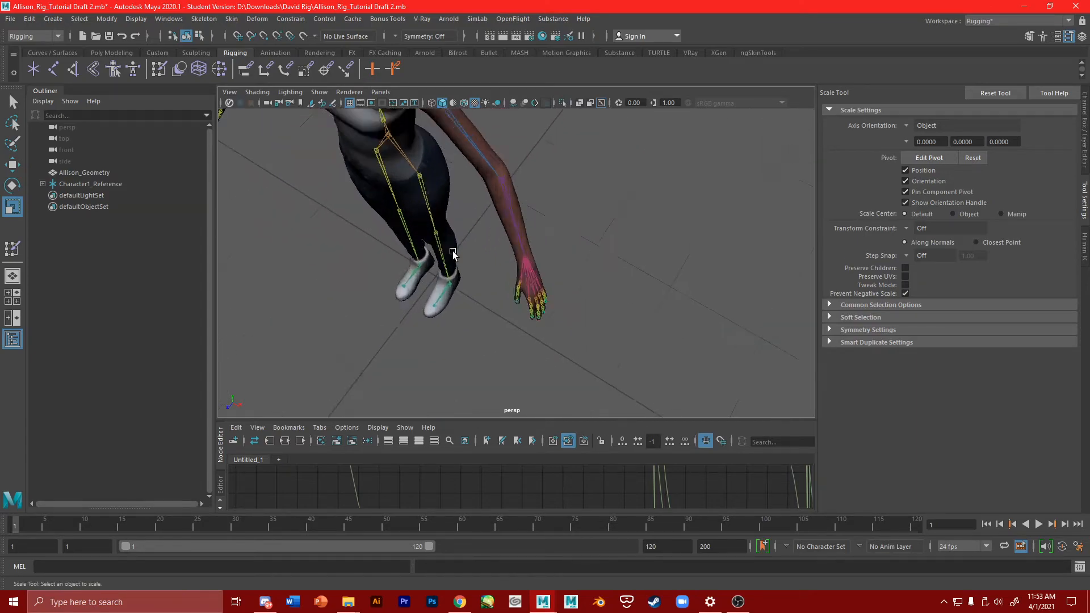
pyautogui.scroll(4, 461, 239)
pyautogui.click(495, 170)
pyautogui.scroll(-6, 490, 316)
pyautogui.click(491, 316)
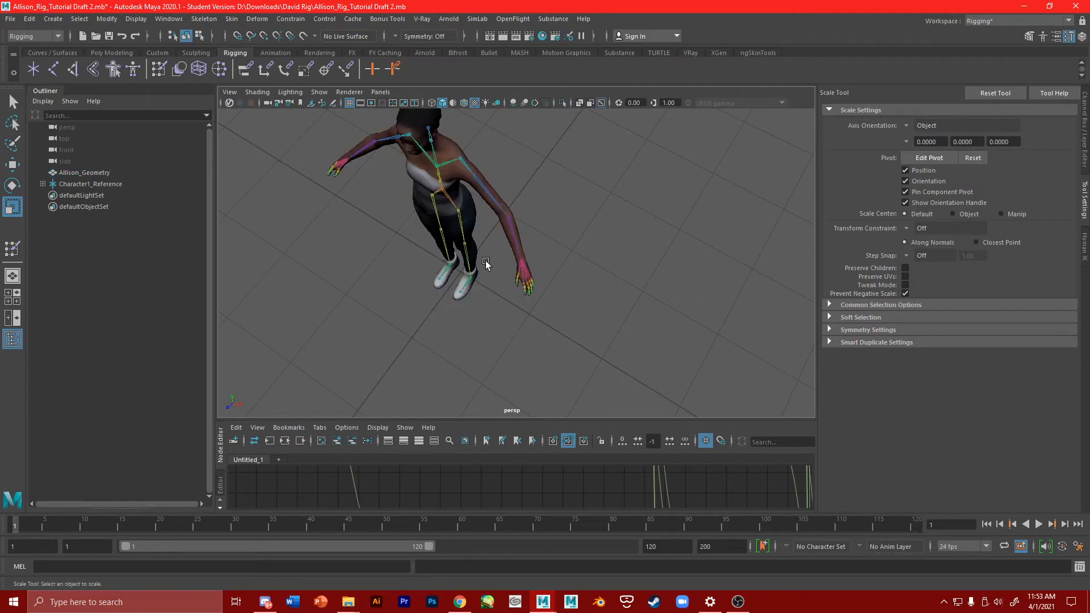
# Activate Paint Skin Weights on Allison_Geometry and set the paint operation to Replace.
pyautogui.click(449, 149)
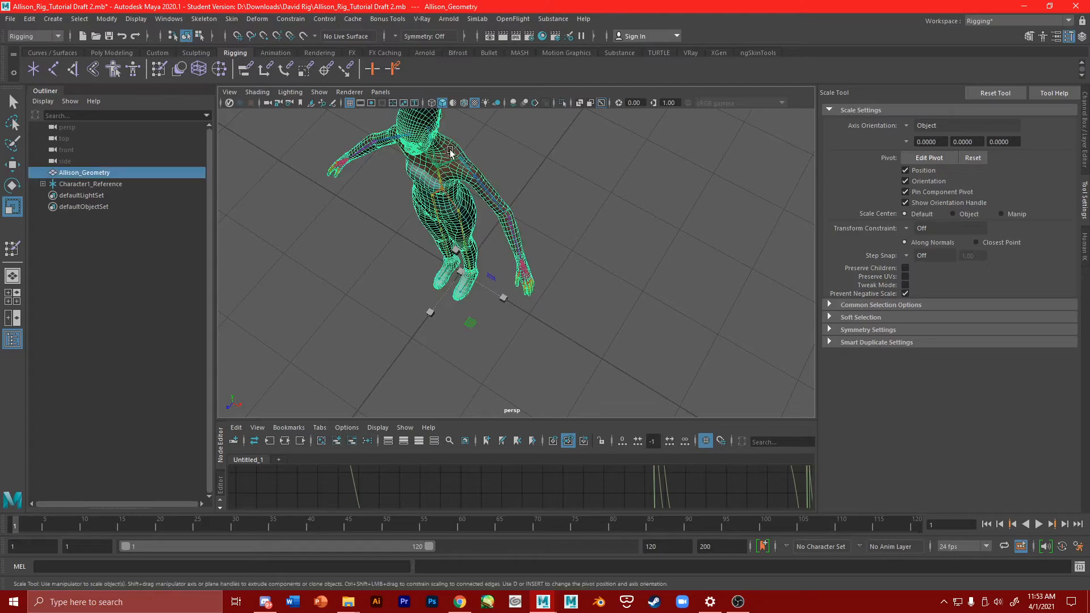
pyautogui.click(231, 19)
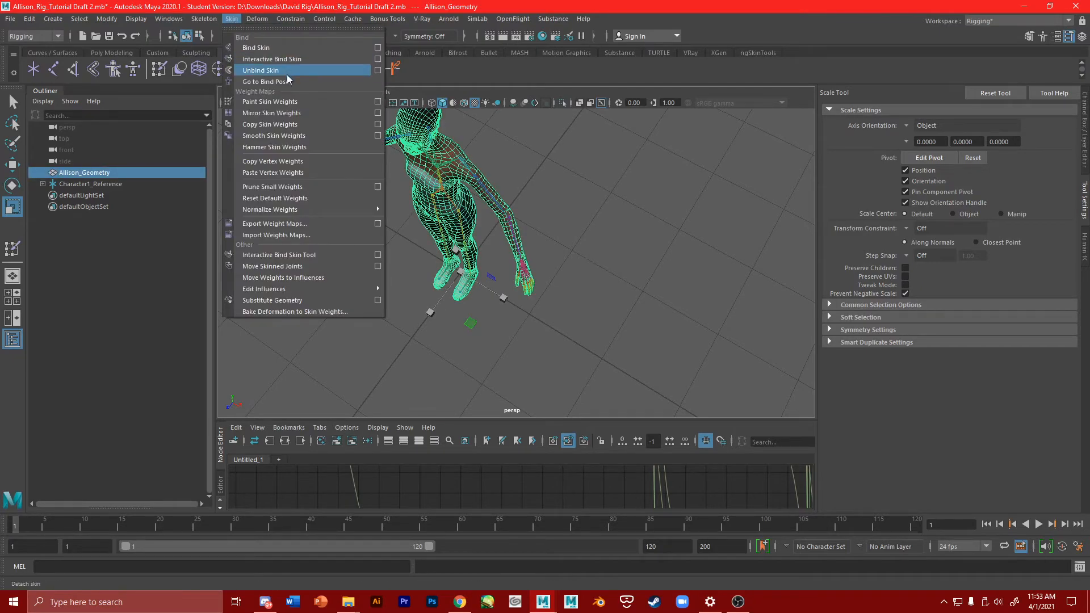
pyautogui.click(260, 102)
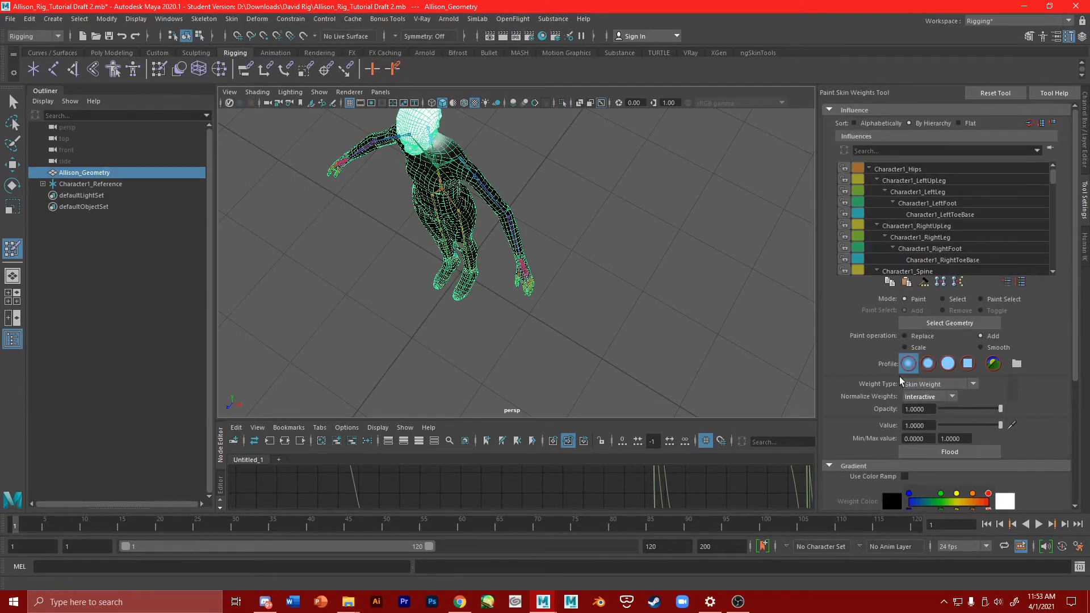
pyautogui.scroll(5, 436, 311)
pyautogui.scroll(-5, 489, 284)
pyautogui.moveTo(489, 284)
pyautogui.keyDown('alt'); pyautogui.mouseDown()
pyautogui.moveTo(560, 267)
pyautogui.moveTo(613, 206)
pyautogui.moveTo(644, 208)
pyautogui.mouseUp(); pyautogui.keyUp('alt')
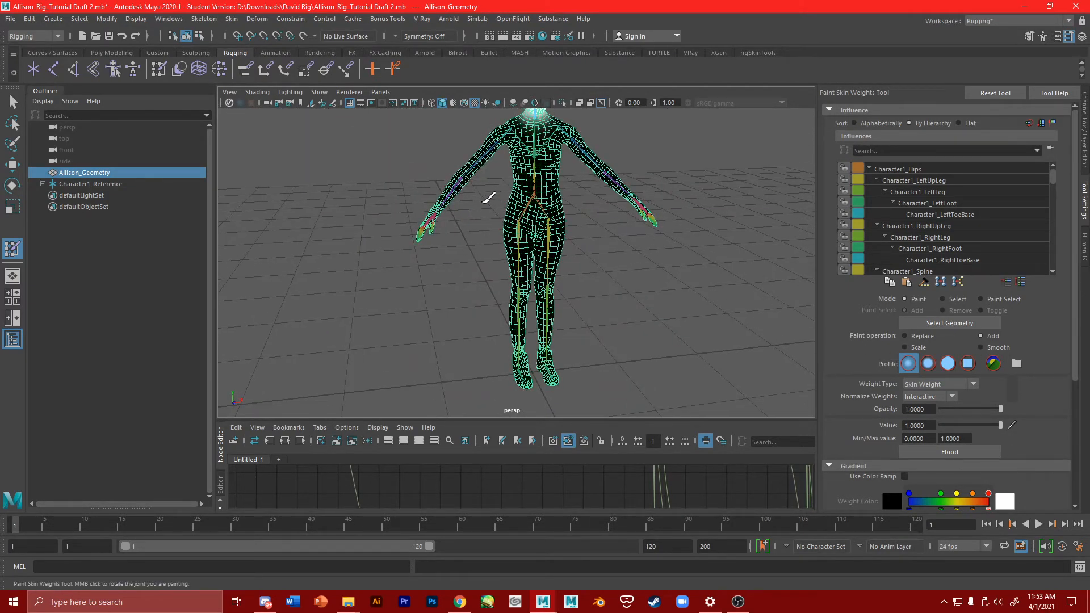
pyautogui.keyDown('alt'); pyautogui.moveTo(487, 197); pyautogui.dragTo(527, 312, button='middle'); pyautogui.keyUp('alt')
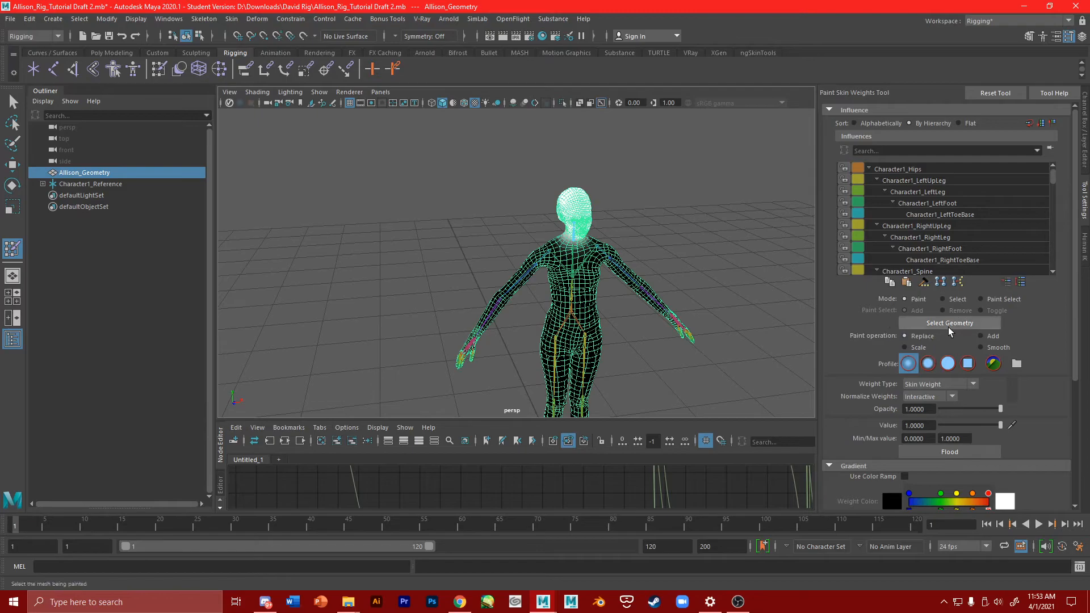
# Try a paint value of 0, and return the brush to the Add operation with a value of 1.
pyautogui.moveTo(980, 430); pyautogui.dragTo(938, 426)
pyautogui.keyDown('alt'); pyautogui.moveTo(591, 176); pyautogui.dragTo(539, 214); pyautogui.keyUp('alt')
pyautogui.keyDown('alt'); pyautogui.moveTo(539, 214); pyautogui.dragTo(449, 165, button='middle'); pyautogui.keyUp('alt')
pyautogui.rightClick(417, 292)
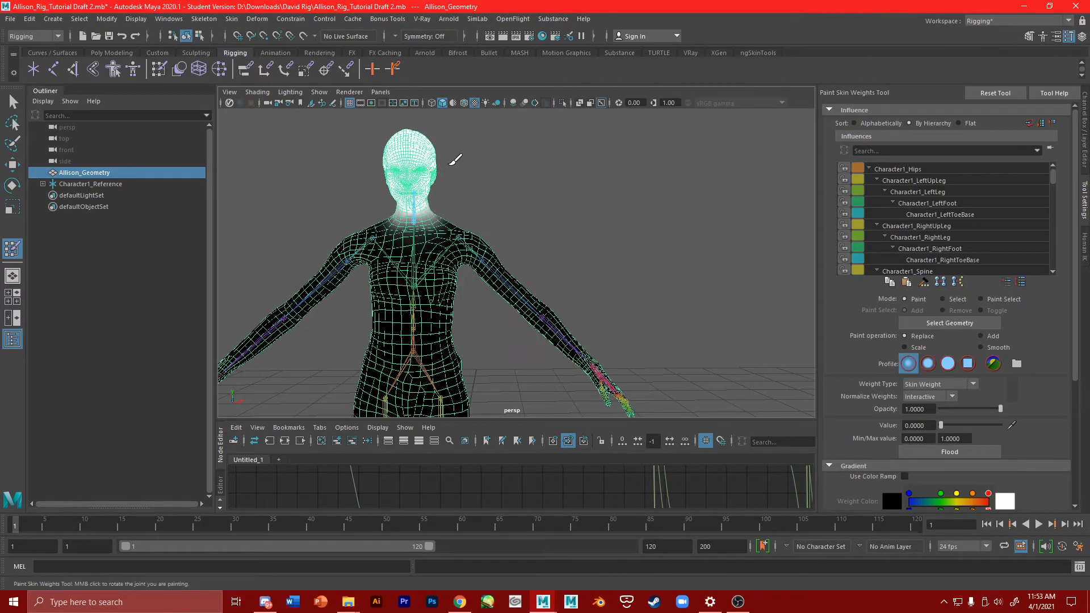
pyautogui.keyDown('alt'); pyautogui.moveTo(454, 159); pyautogui.dragTo(500, 167); pyautogui.keyUp('alt')
pyautogui.moveTo(944, 426); pyautogui.dragTo(1002, 426)
# Try painting skin weight around the character's left arm, and undo the stroke.
pyautogui.keyDown('alt'); pyautogui.moveTo(590, 381); pyautogui.dragTo(587, 235, button='middle'); pyautogui.keyUp('alt')
pyautogui.moveTo(586, 235)
pyautogui.mouseDown()
pyautogui.moveTo(407, 257)
pyautogui.moveTo(618, 230)
pyautogui.mouseUp()
pyautogui.scroll(-6, 426, 266)
pyautogui.hotkey('ctrl', 'z')
pyautogui.scroll(6, 433, 244)
pyautogui.hotkey('ctrl', 'z')
pyautogui.scroll(-5, 478, 277)
pyautogui.scroll(-3, 481, 274)
pyautogui.scroll(-5, 942, 369)
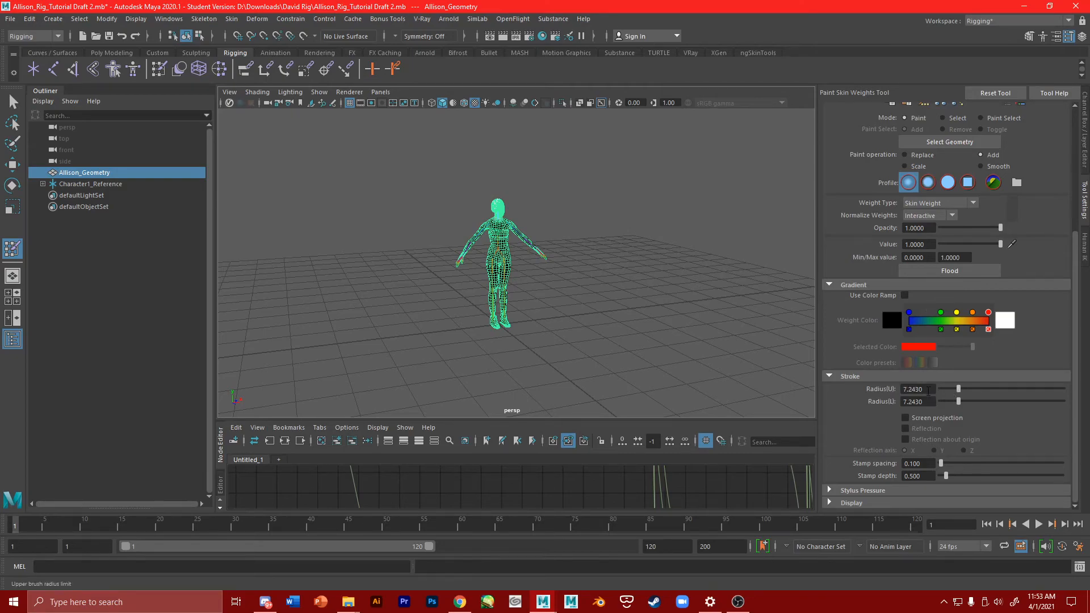
# Set the brush's upper radius to about 2.1 and lower radius to 0, and check the brush over the arm.
pyautogui.moveTo(958, 401)
pyautogui.mouseDown()
pyautogui.moveTo(915, 404)
pyautogui.moveTo(951, 394)
pyautogui.mouseUp()
pyautogui.scroll(10, 564, 262)
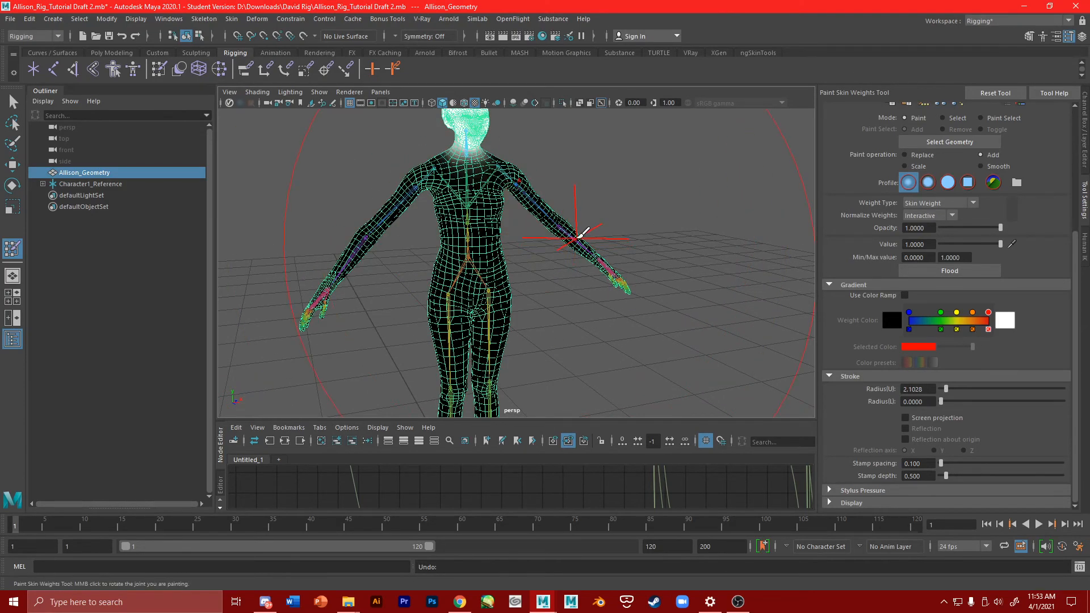
pyautogui.scroll(-6, 579, 214)
pyautogui.keyDown('alt'); pyautogui.moveTo(637, 255); pyautogui.dragTo(653, 311); pyautogui.keyUp('alt')
pyautogui.scroll(5, 737, 187)
pyautogui.scroll(3, 653, 312)
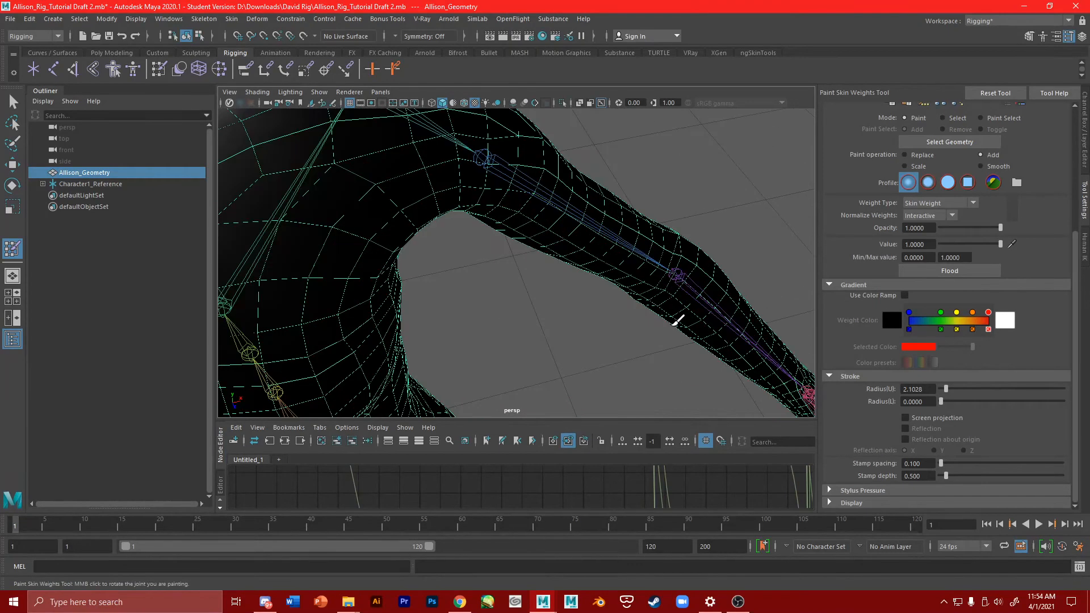
# Leave weight painting for the Move tool, deselect the mesh and review the whole character from the front.
pyautogui.scroll(-10, 470, 341)
pyautogui.keyDown('alt'); pyautogui.moveTo(447, 247); pyautogui.dragTo(549, 157); pyautogui.keyUp('alt')
pyautogui.click(12, 165)
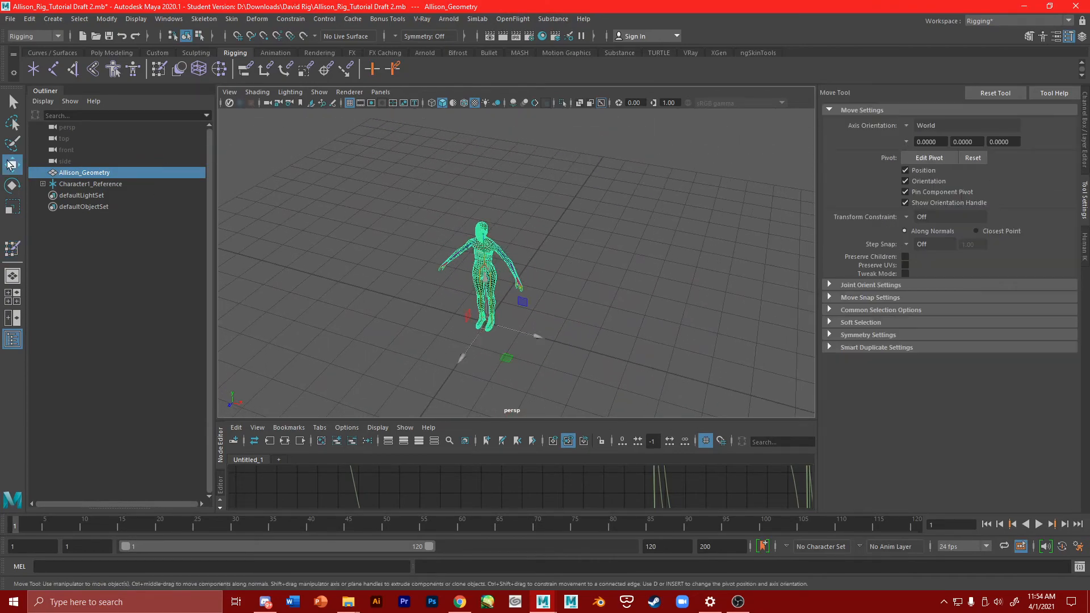
pyautogui.click(592, 257)
pyautogui.scroll(2, 424, 224)
pyautogui.scroll(-2, 426, 217)
pyautogui.keyDown('alt'); pyautogui.moveTo(426, 217); pyautogui.dragTo(506, 151); pyautogui.keyUp('alt')
pyautogui.scroll(5, 426, 207)
pyautogui.keyDown('alt'); pyautogui.moveTo(444, 183); pyautogui.dragTo(427, 152, button='middle'); pyautogui.keyUp('alt')
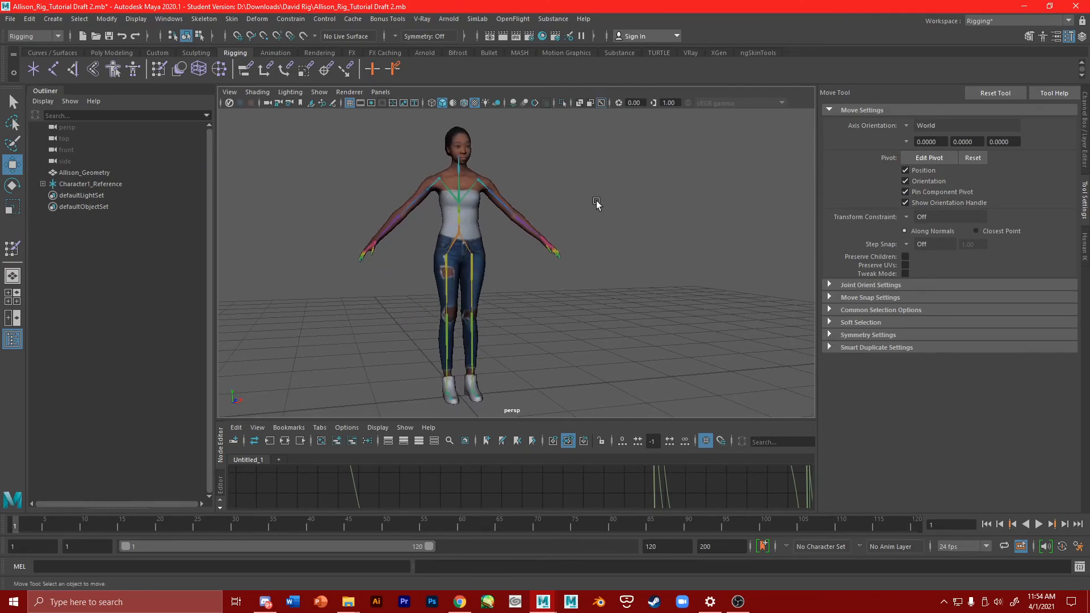
pyautogui.scroll(-3, 570, 218)
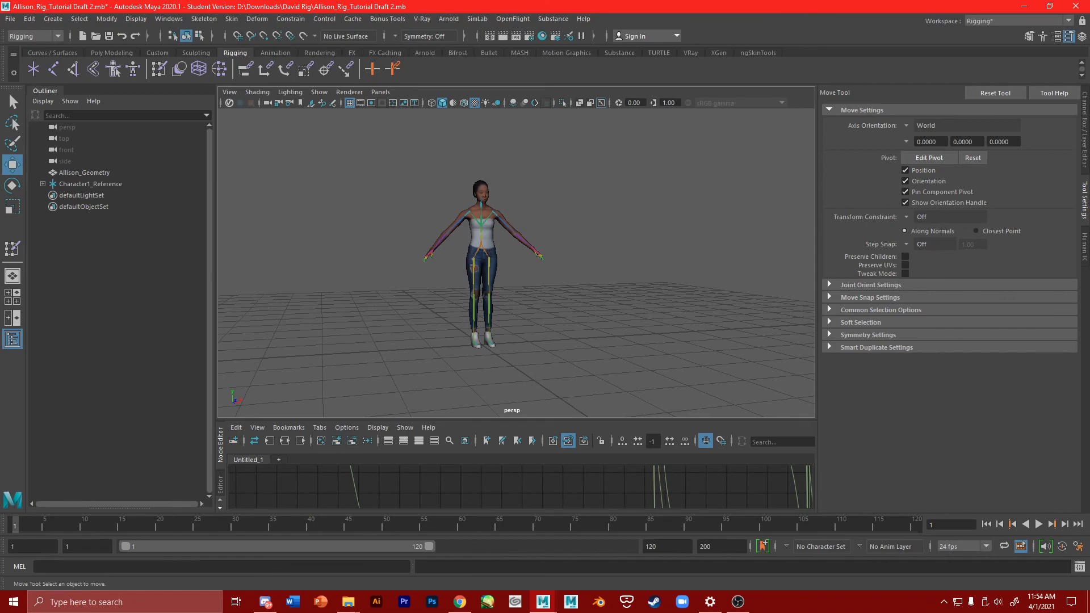
pyautogui.hotkey('alt', 'Tab')
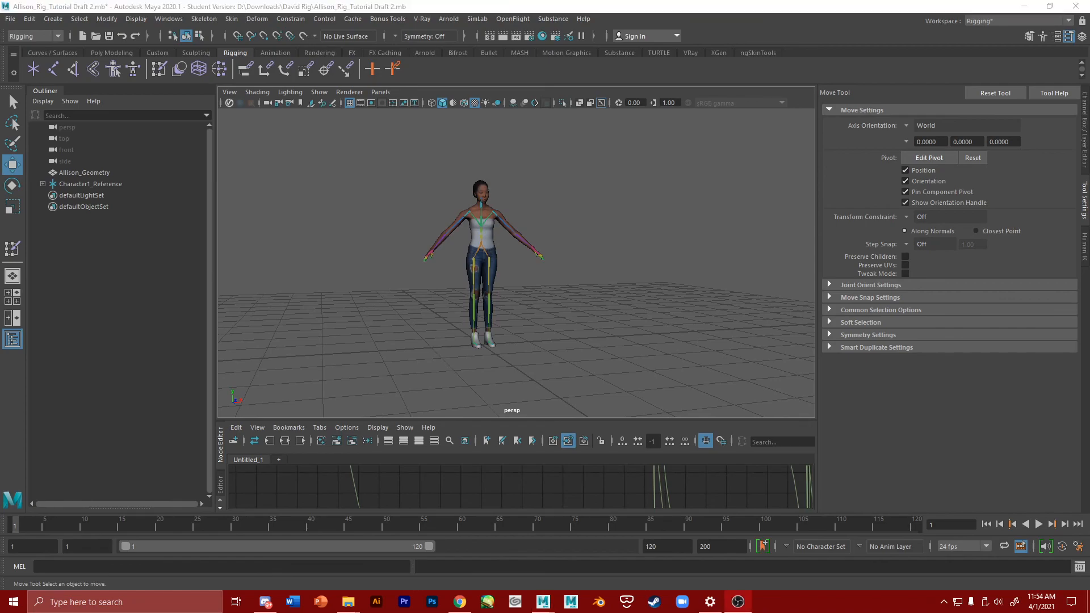